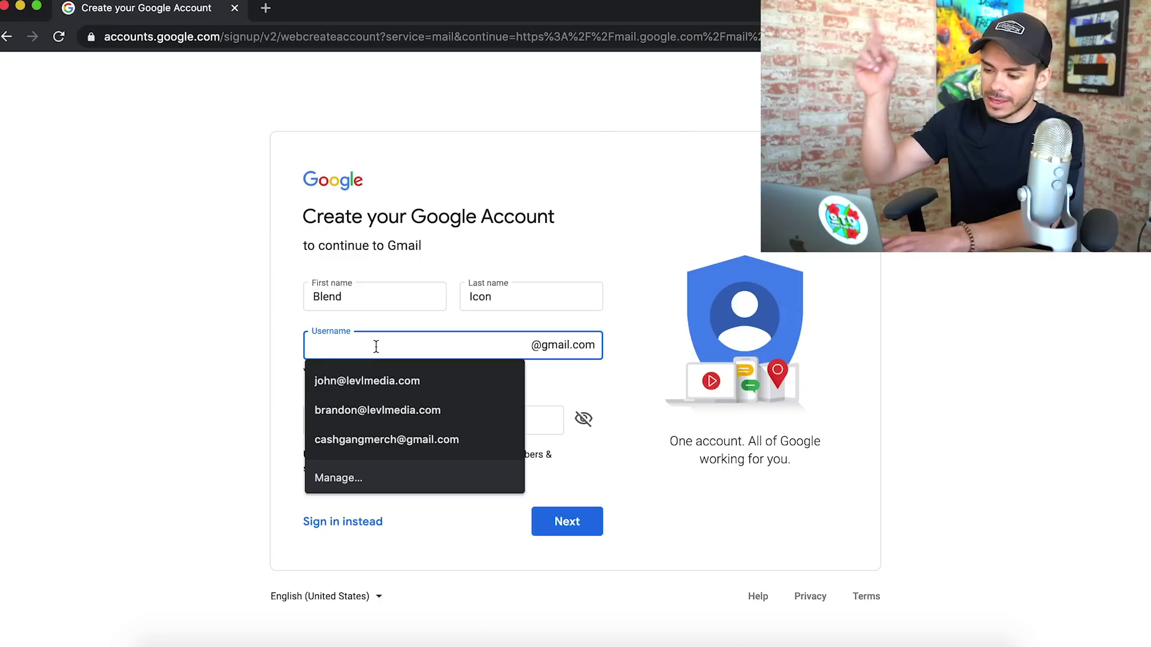
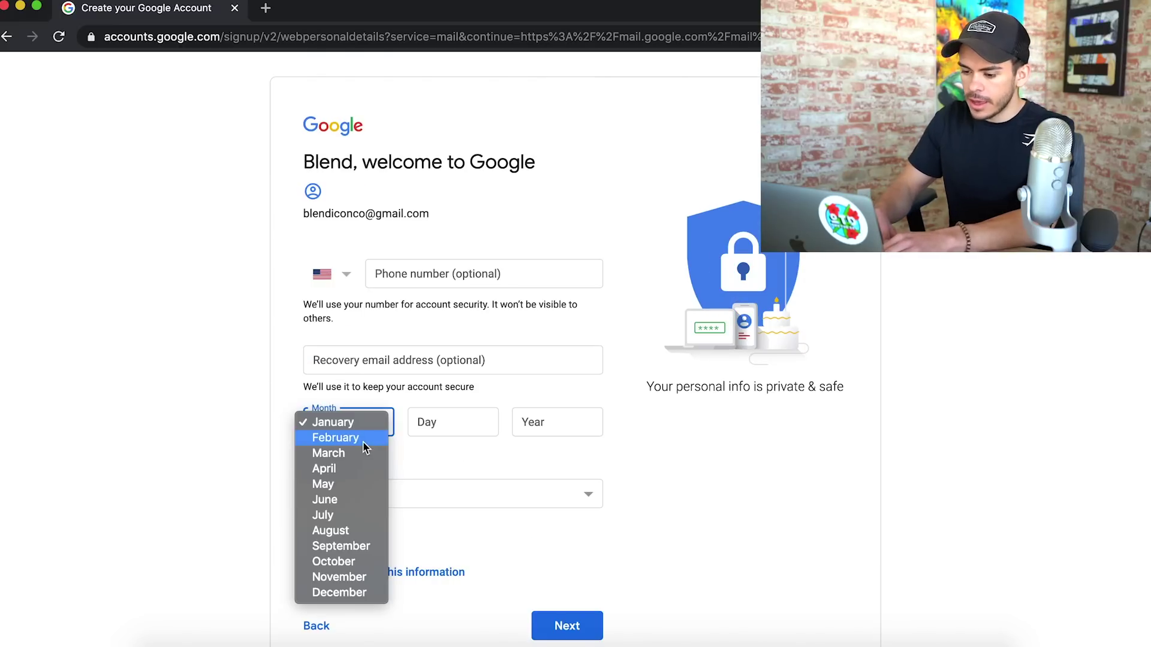
Enter the chosen Gmail username and a February 28 birth date, starting the year with 19
left_click(351, 440)
left_click(439, 421)
type("28")
key("Tab")
type("19")
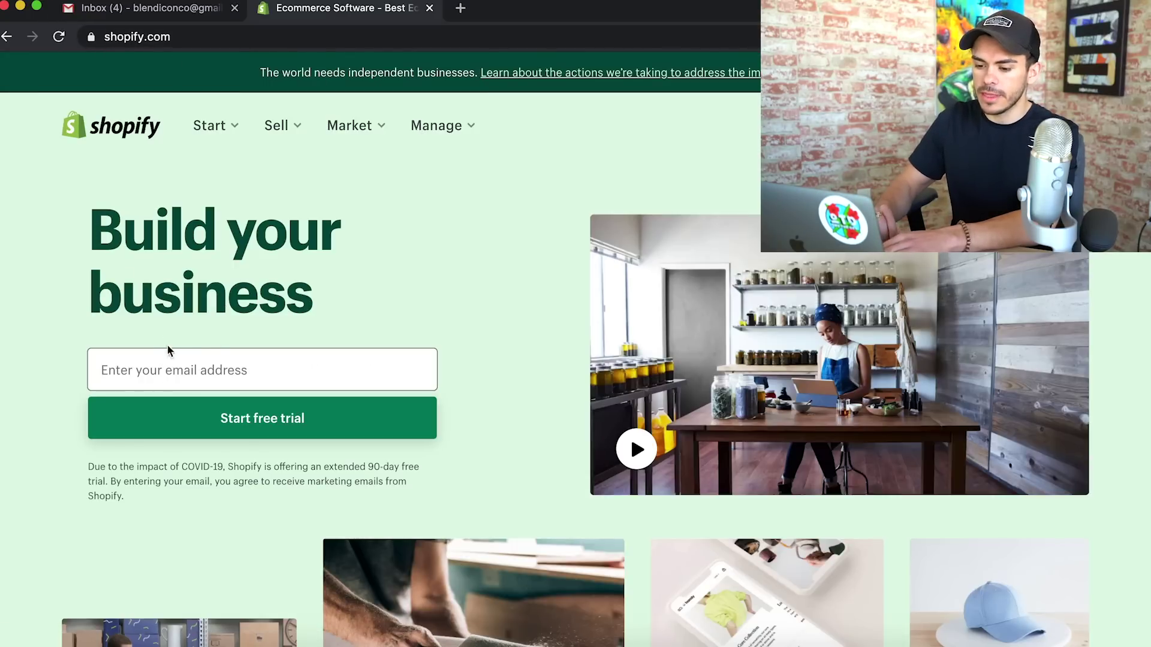
Enter the new Gmail address and begin the Shopify free trial signup
left_click(166, 363)
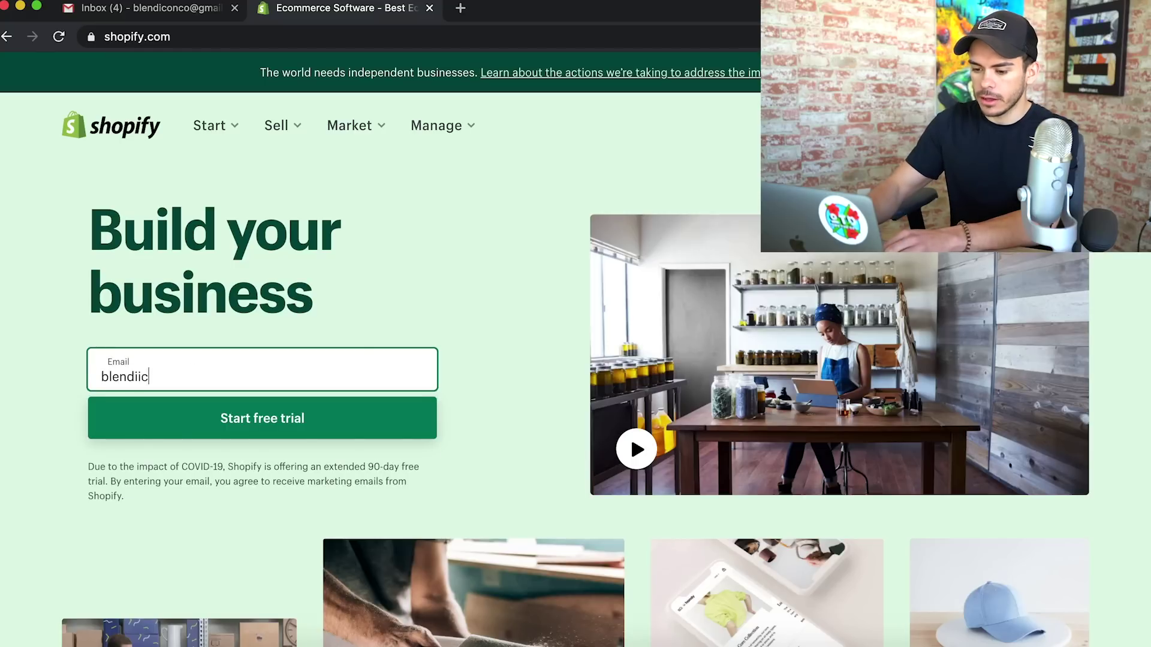
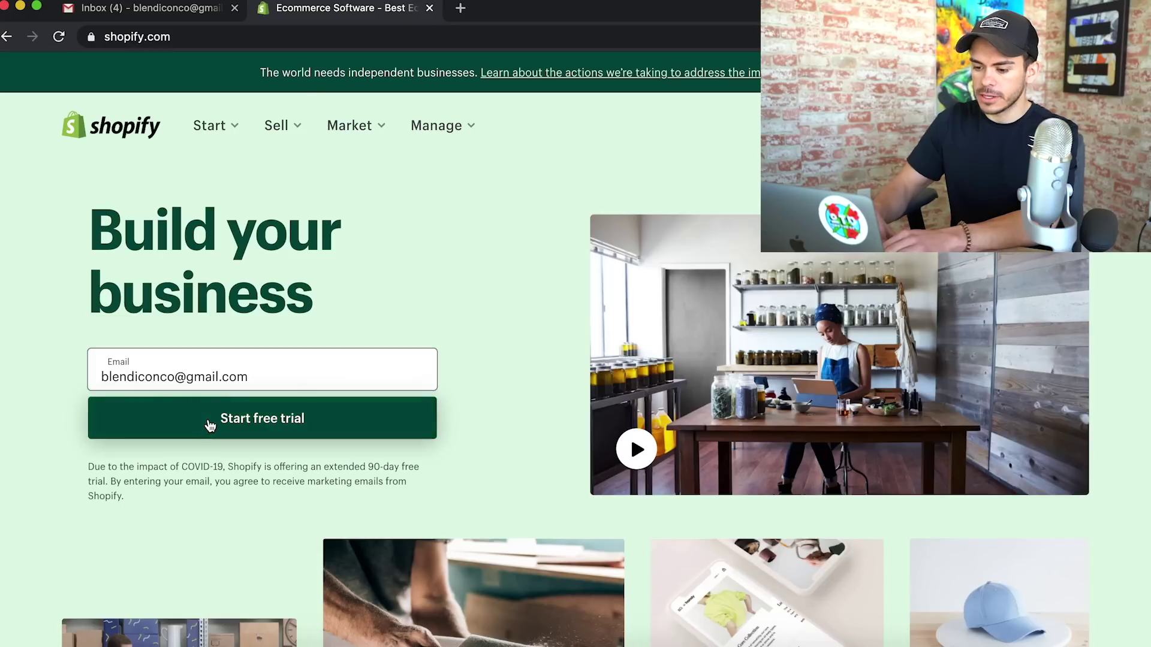
left_click(211, 419)
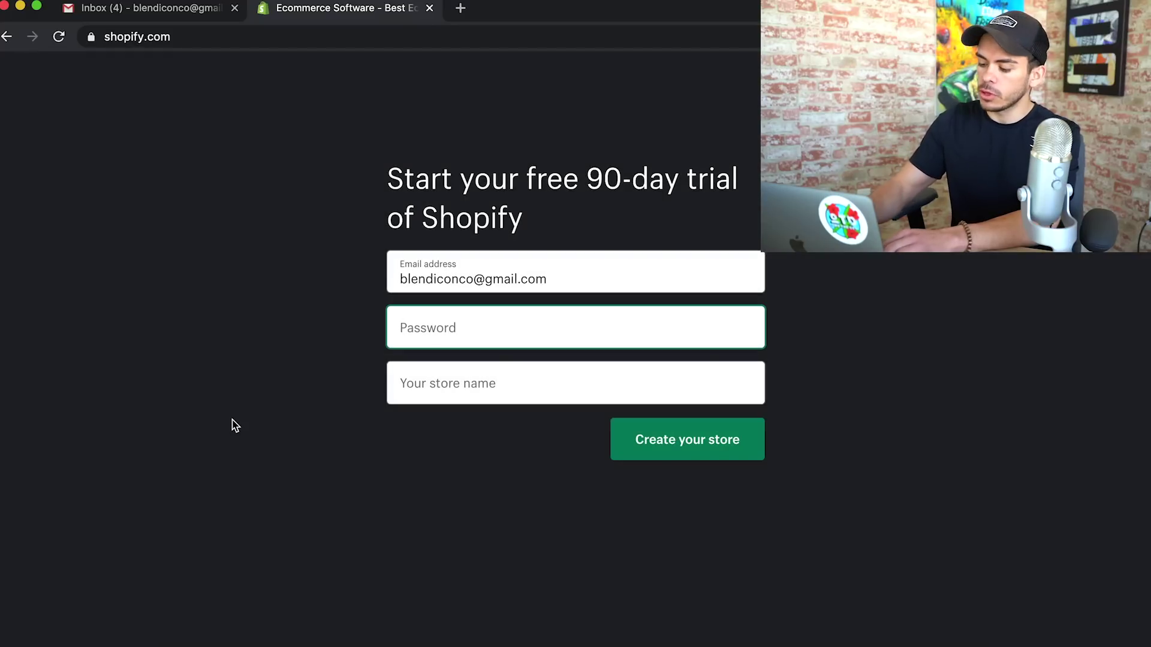
Set an account password and name the store blendiconshop
type("••••••••")
key("Tab")
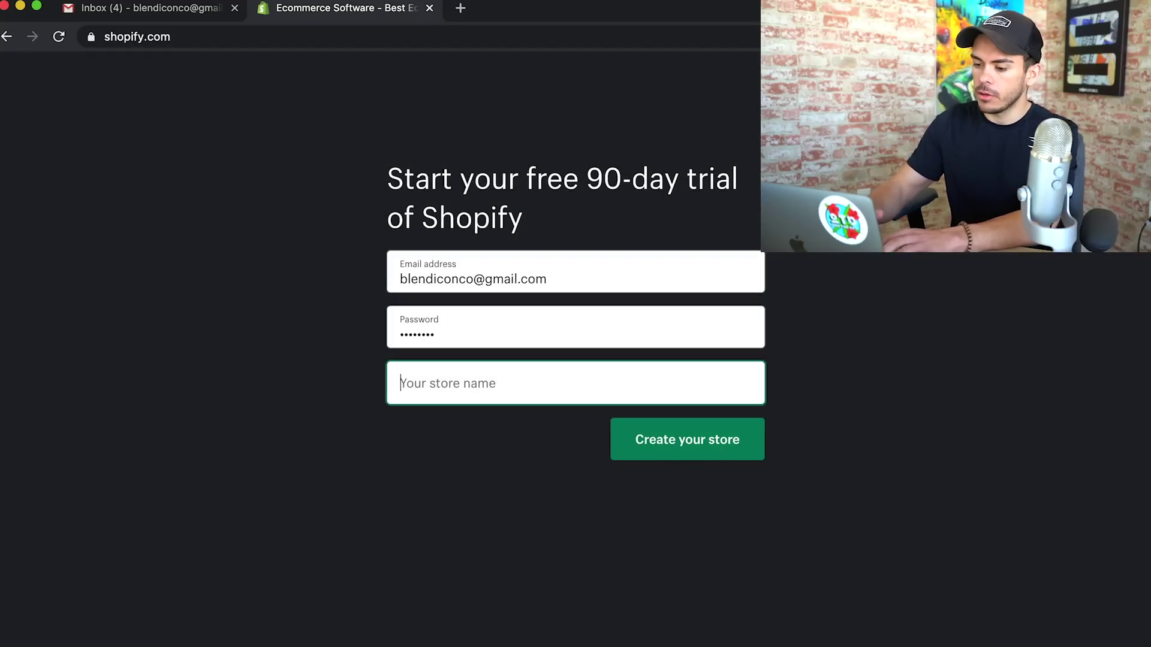
type("blend")
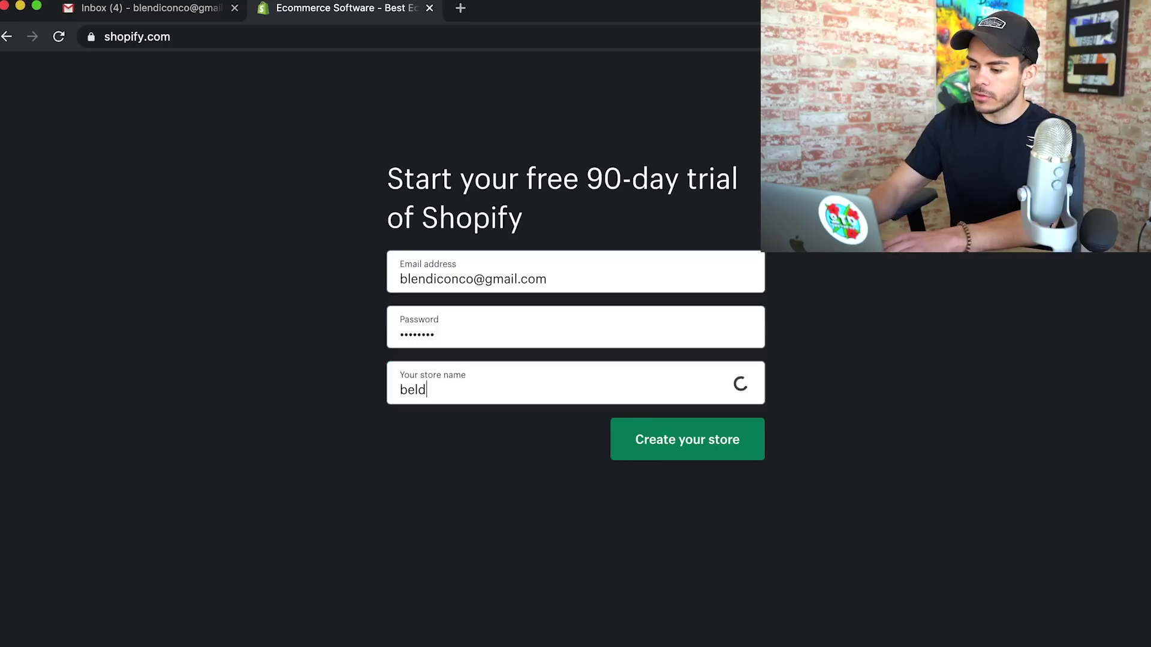
key("BackSpace")
key("BackSpace")
type("ndiconshop")
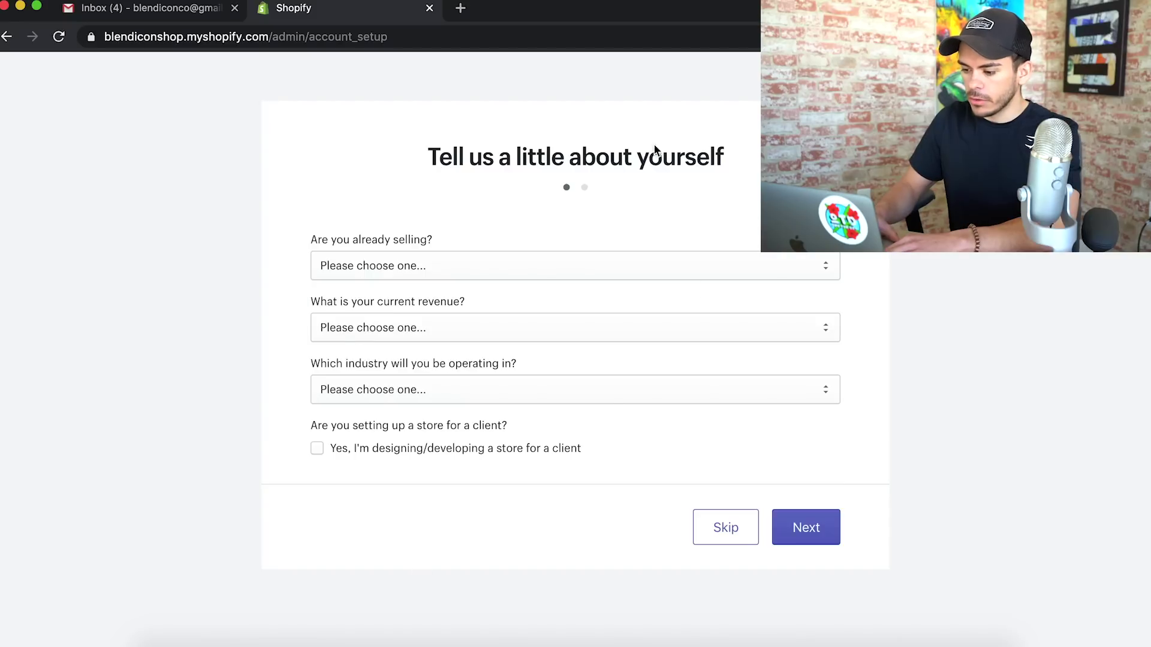
Skip the questions about yourself and continue past the store address page
left_click(728, 523)
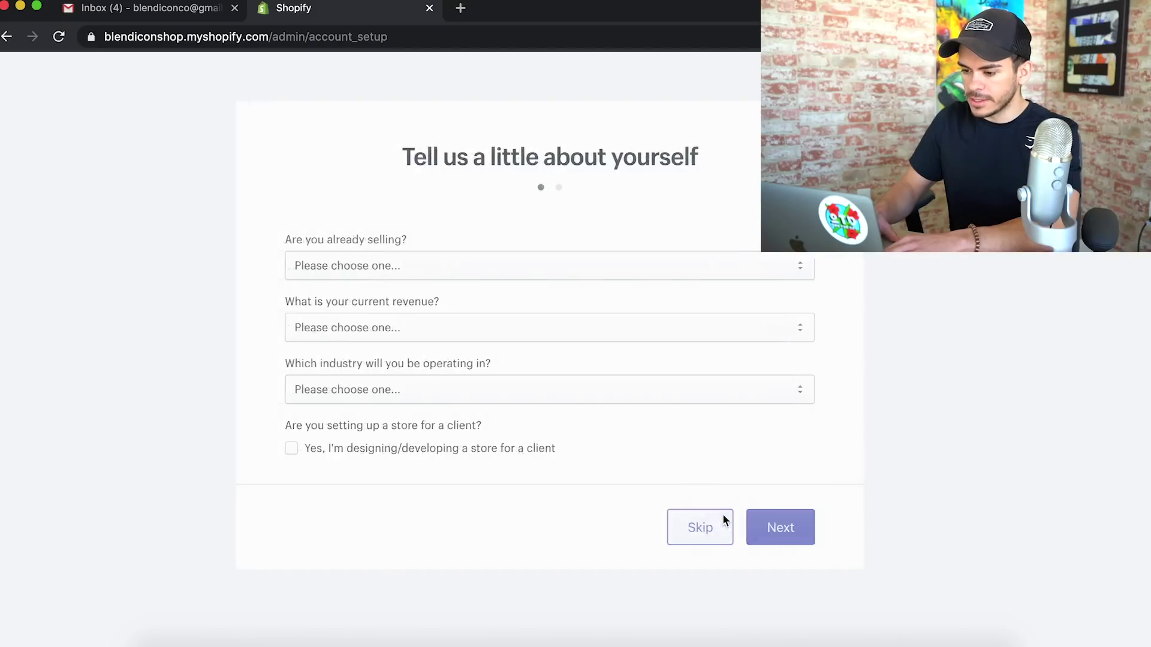
left_click_drag(403, 157, 773, 158)
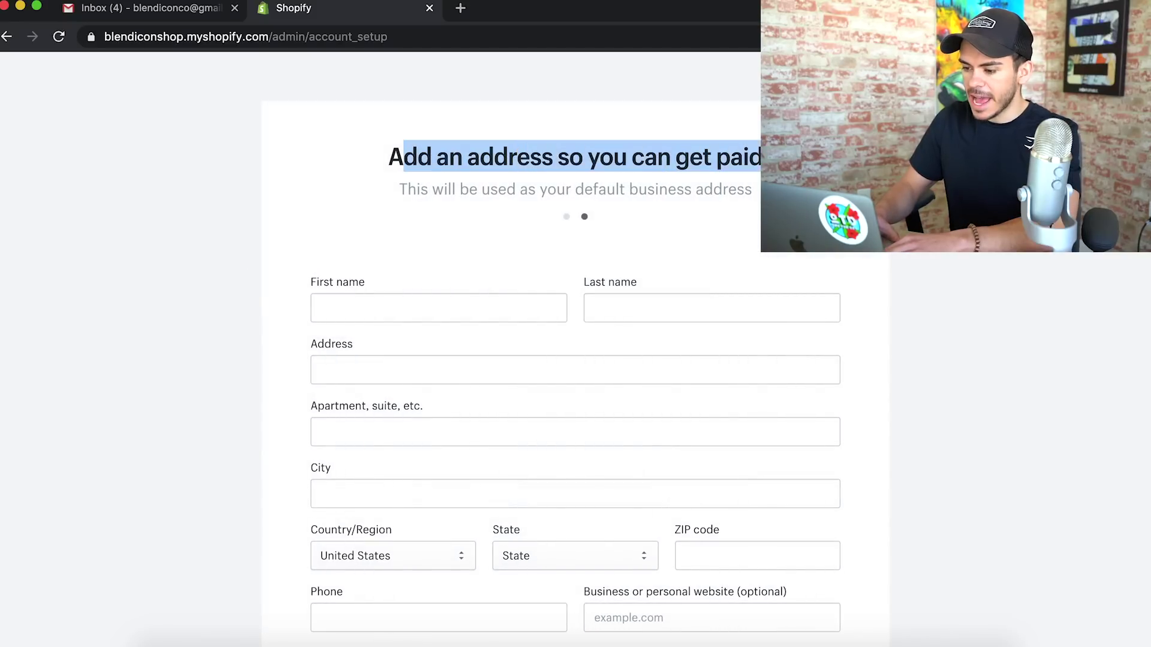
left_click(779, 161)
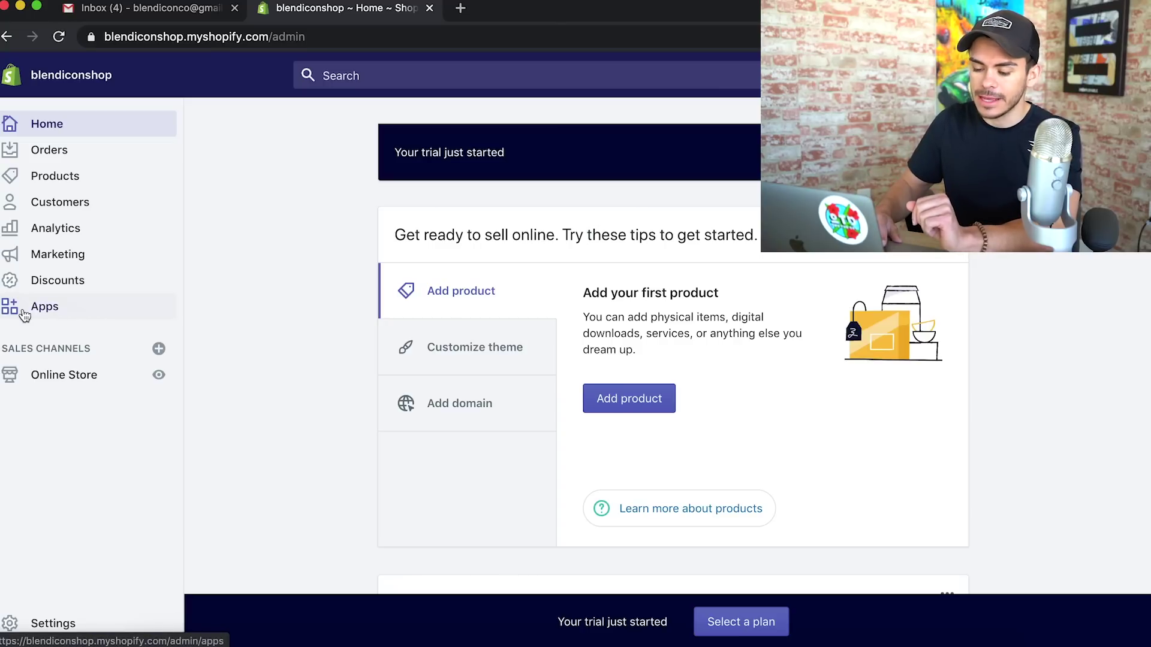
Go to the blendiconshop Apps page and launch the Shopify App Store in a new tab
left_click(54, 308)
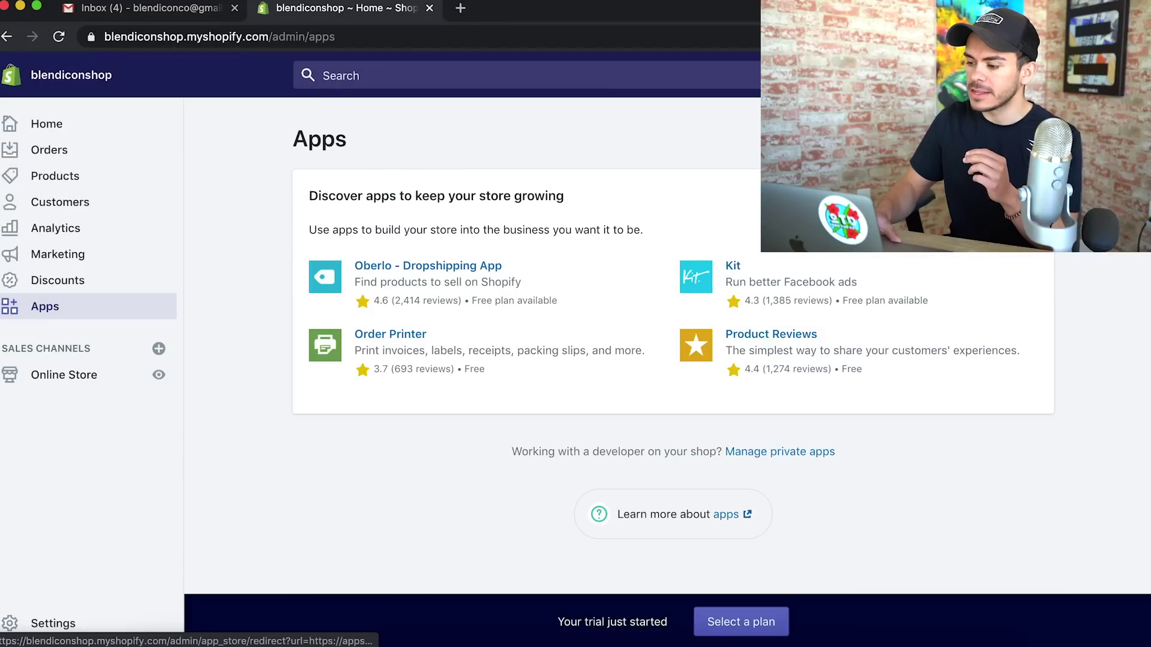
left_click(989, 139)
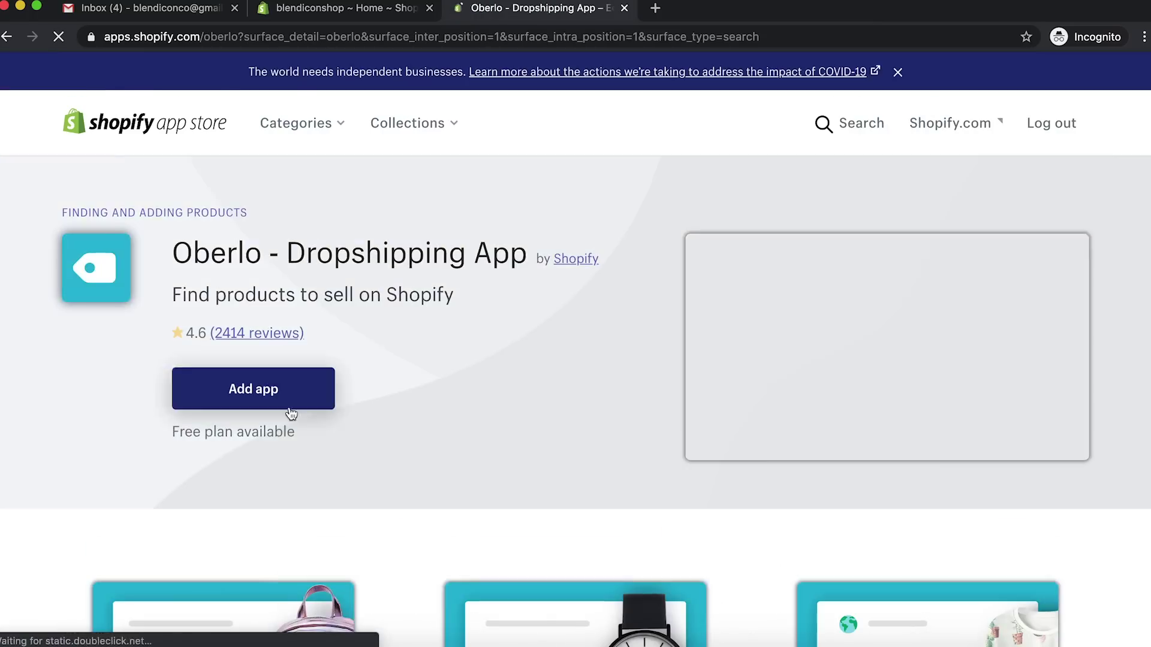
Install the Oberlo dropshipping app from the App Store
left_click(287, 401)
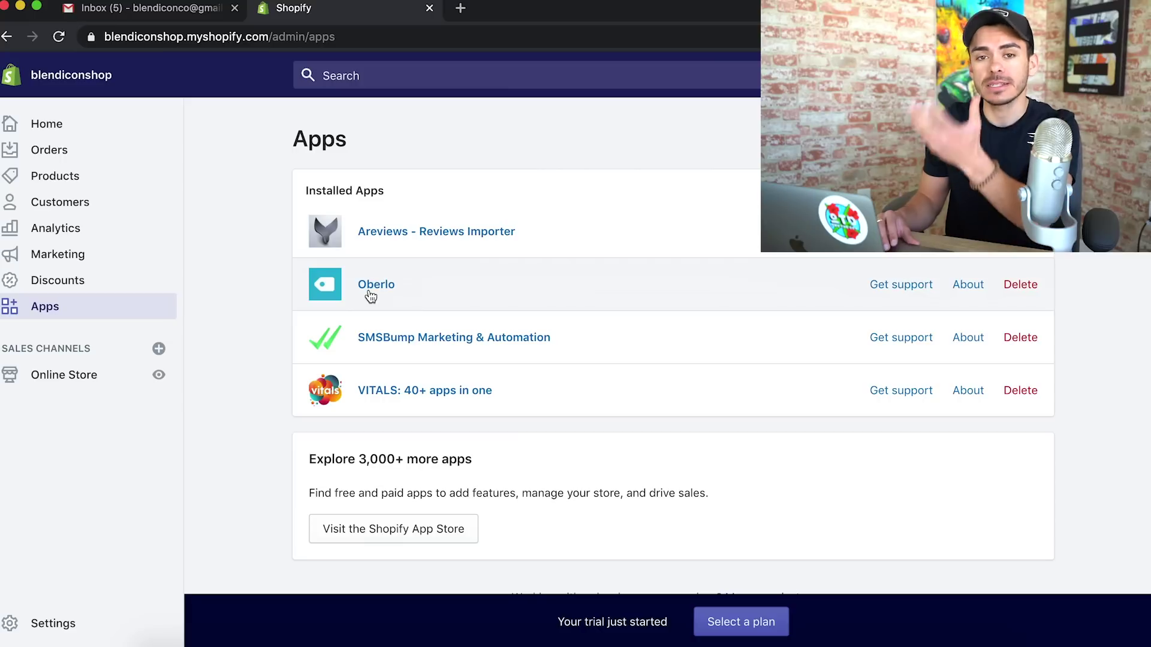
Push the USB Juicer Cup from Oberlo's Import List to the store and view Shopify Products
left_click(371, 296)
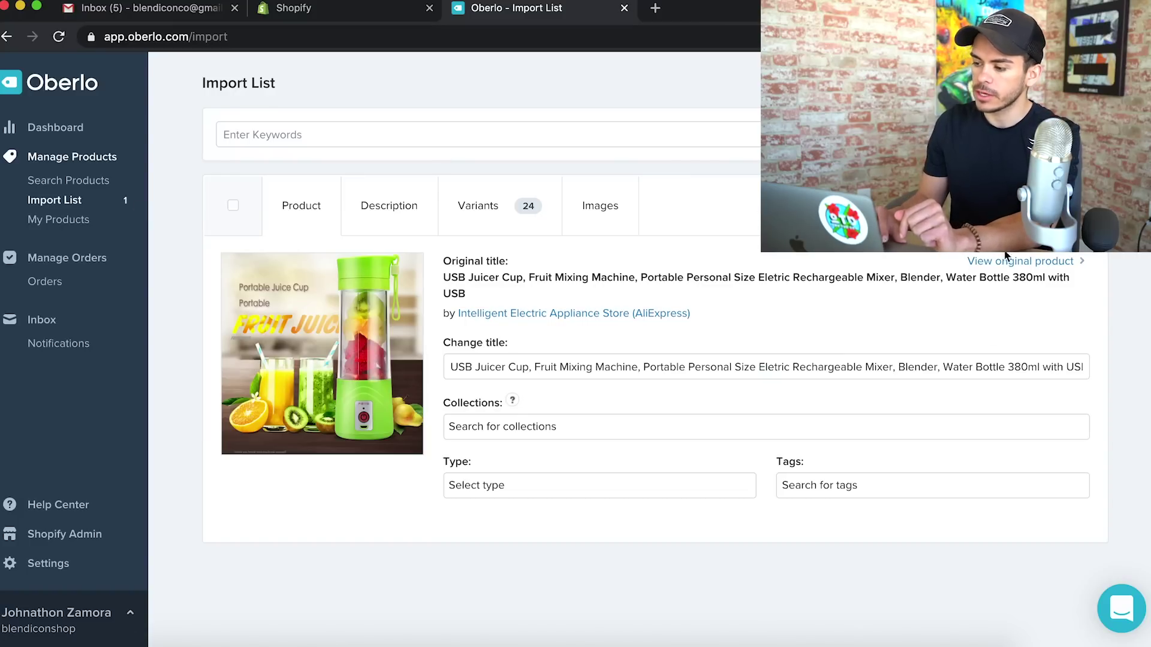
left_click(1043, 206)
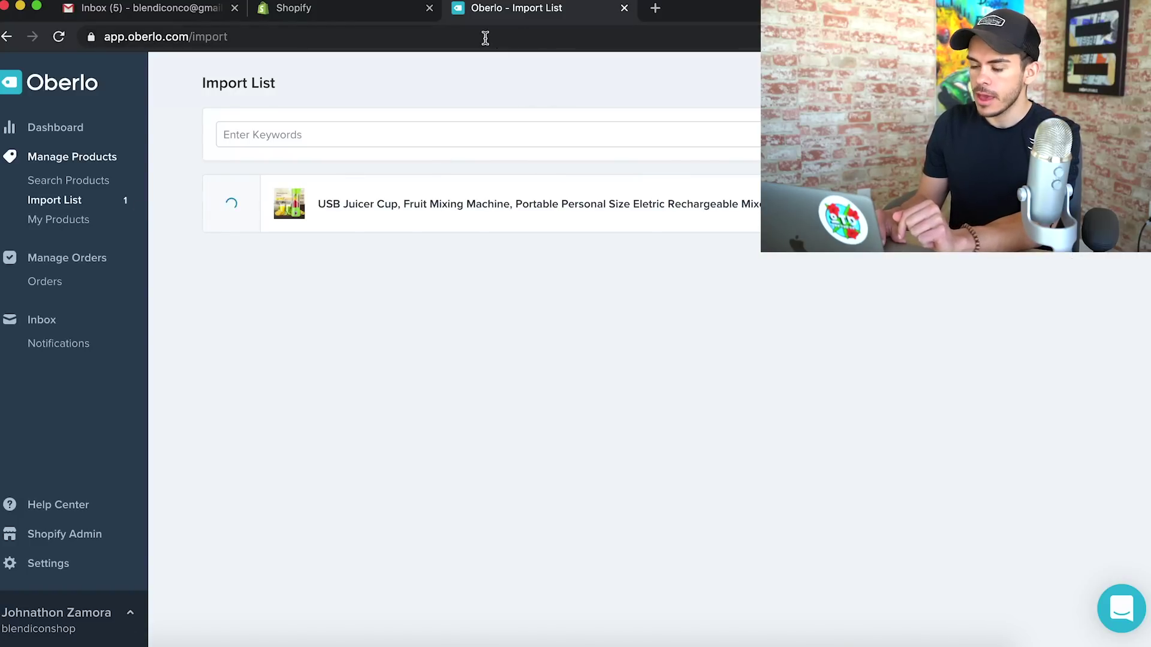
left_click(359, 10)
left_click(66, 175)
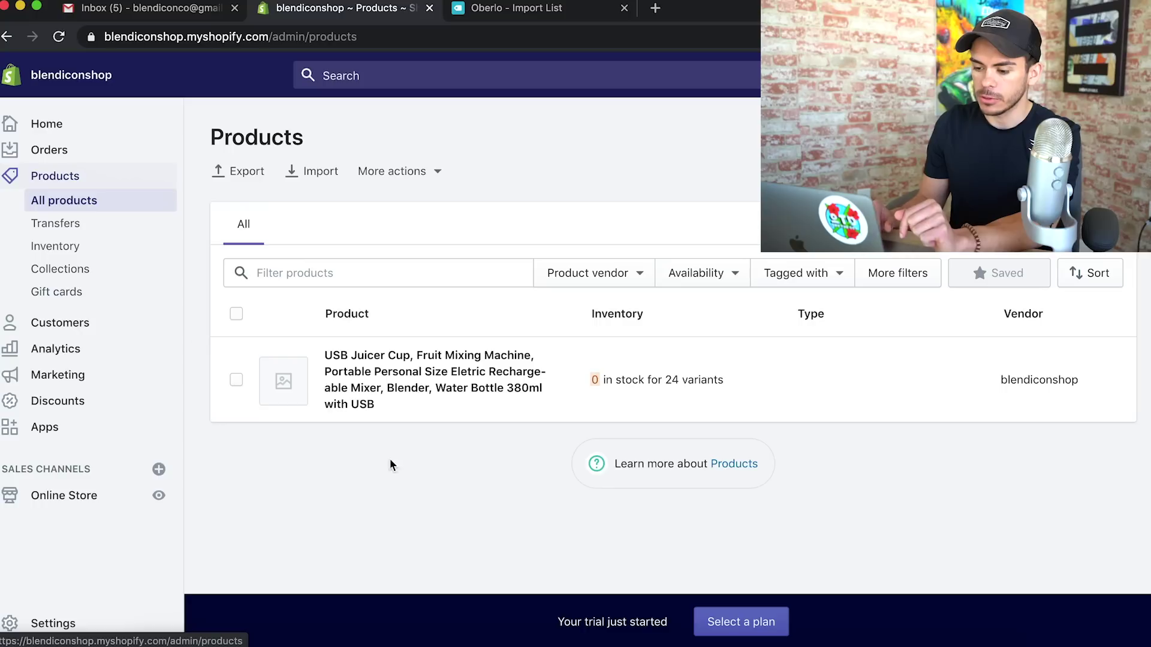
Replace the product title with BlendIcon™ - Portable Blender and begin editing the description
left_click_drag(320, 256, 738, 275)
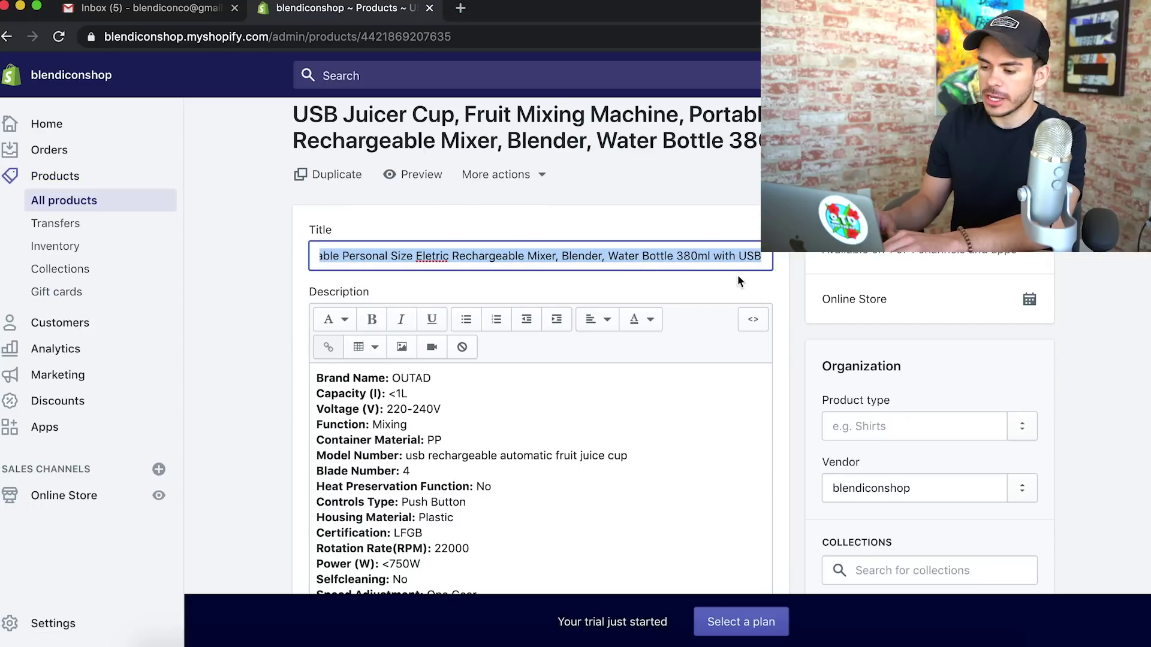
left_click(377, 478)
scroll(376, 479, "down", 5)
scroll(375, 479, "up", 6)
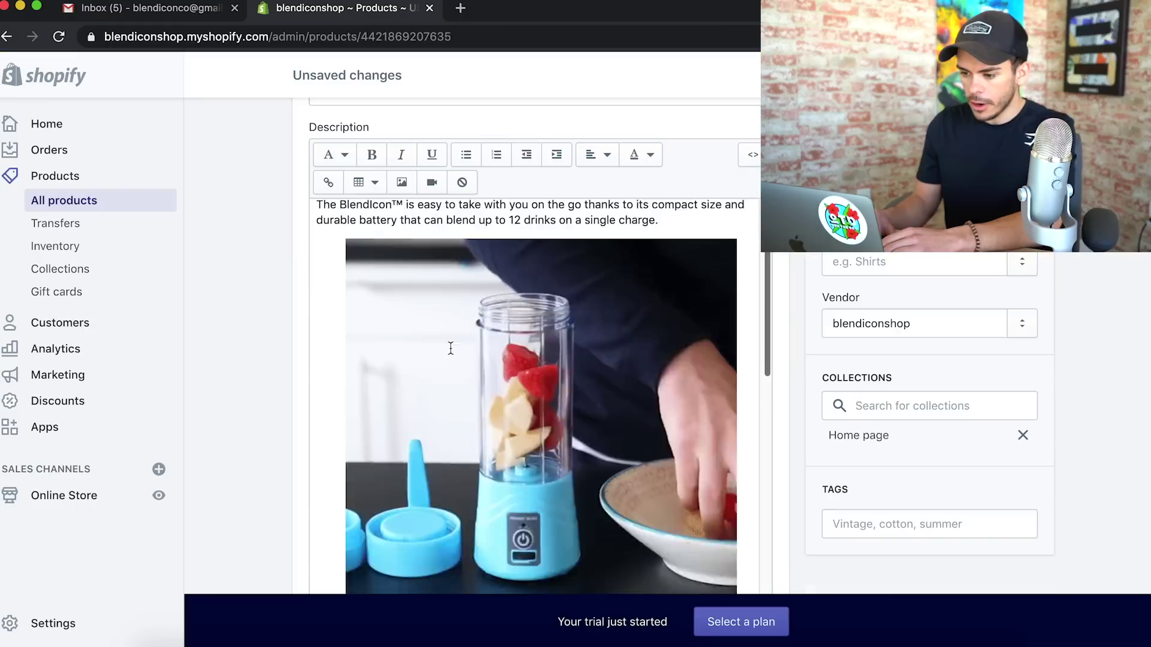
Rework the illustrated description and select its blender photo
scroll(450, 348, "up", 3)
scroll(451, 347, "down", 5)
scroll(451, 347, "down", 12)
scroll(451, 348, "up", 2)
scroll(459, 433, "up", 10)
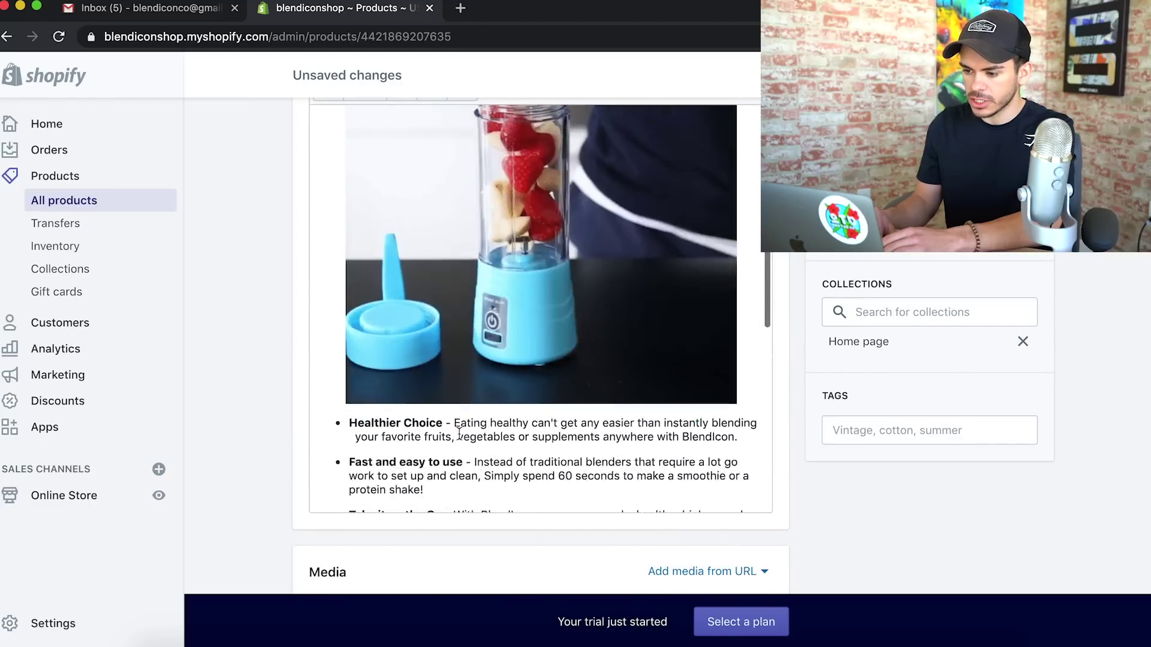
left_click(452, 326)
scroll(293, 400, "down", 7)
scroll(293, 400, "down", 5)
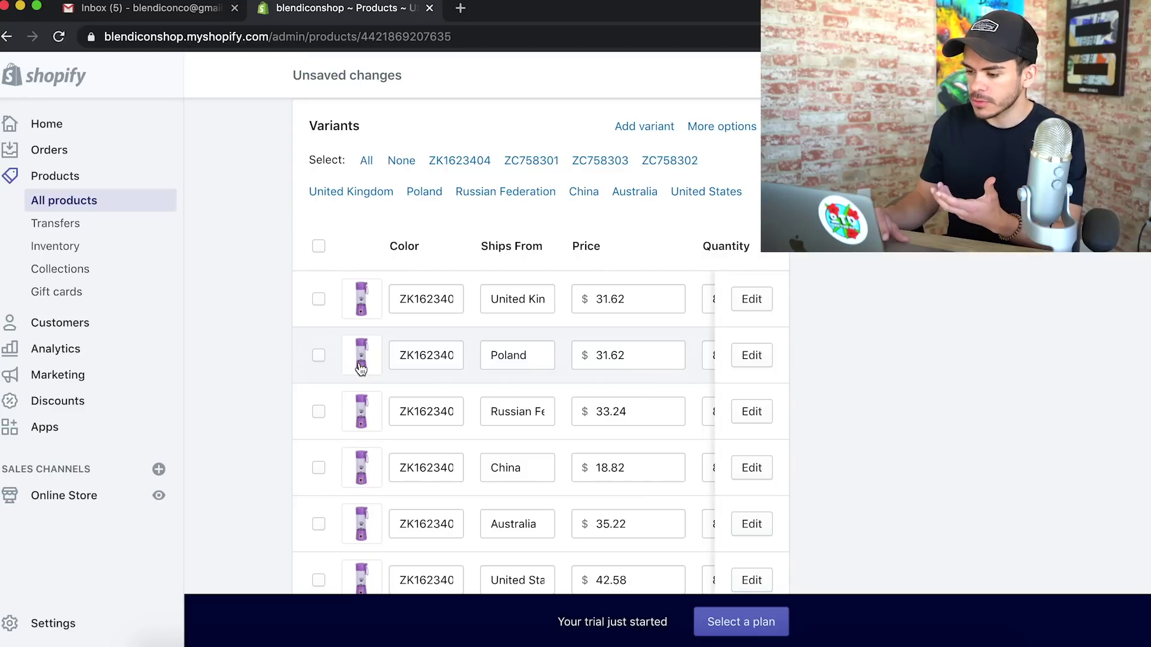
Review the variants' Ships From origins: United Kingdom, Poland, Russian Federation, China and Australia
left_click(501, 301)
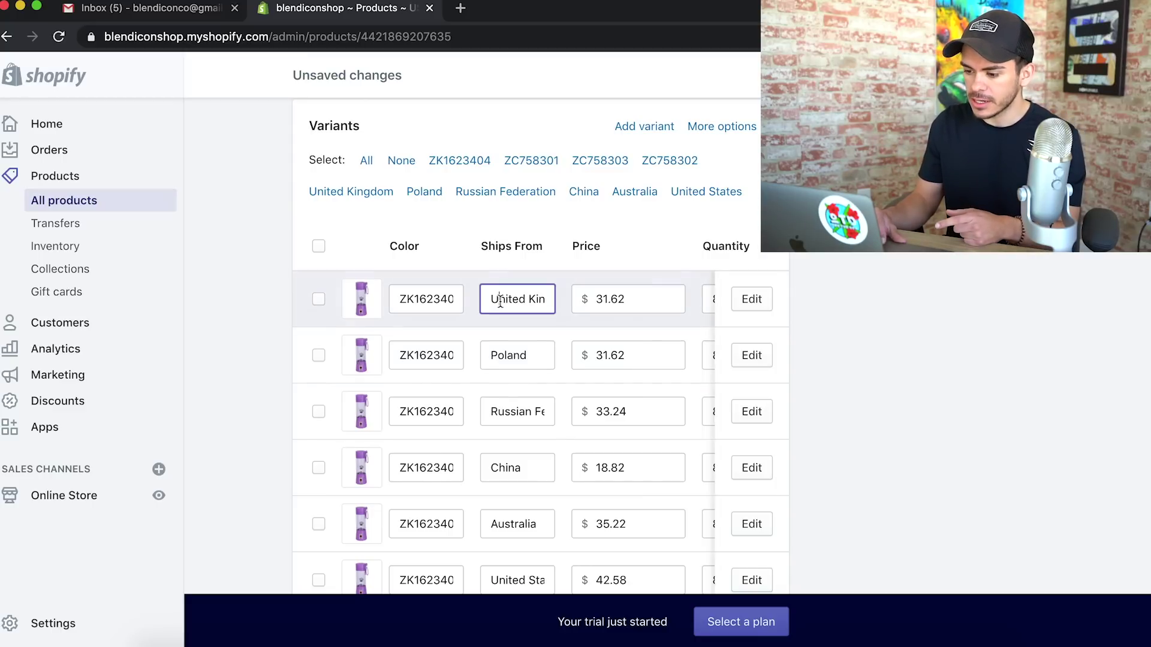
left_click(511, 356)
scroll(506, 360, "down", 2)
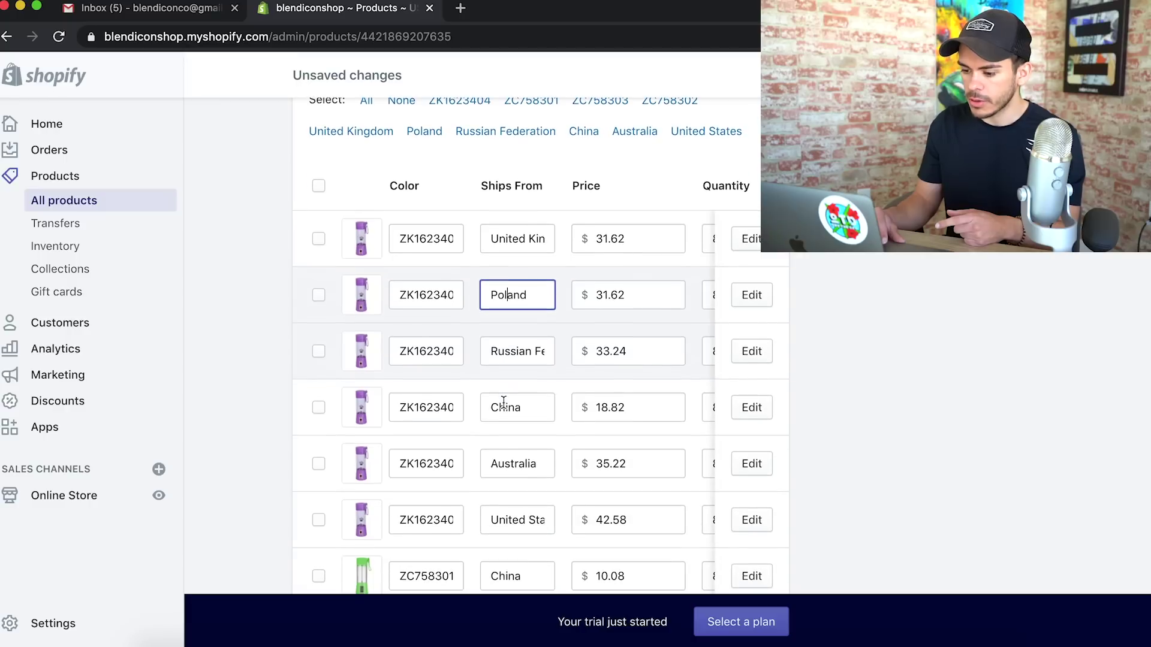
double_click(511, 238)
double_click(519, 297)
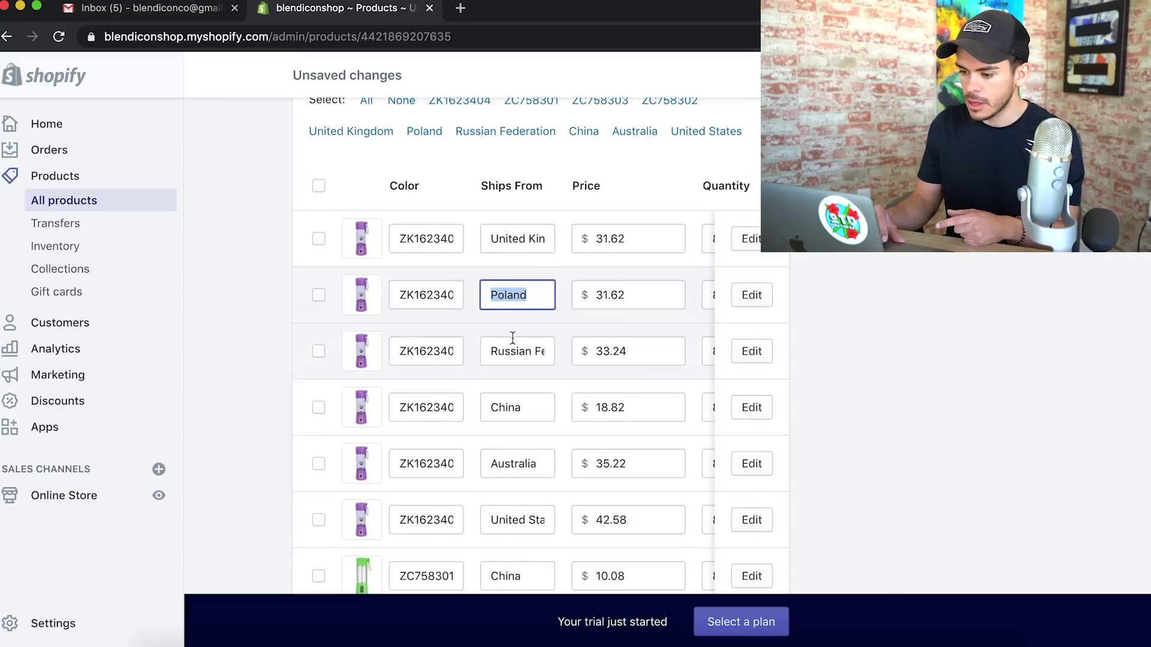
double_click(513, 343)
double_click(512, 409)
left_click(519, 466)
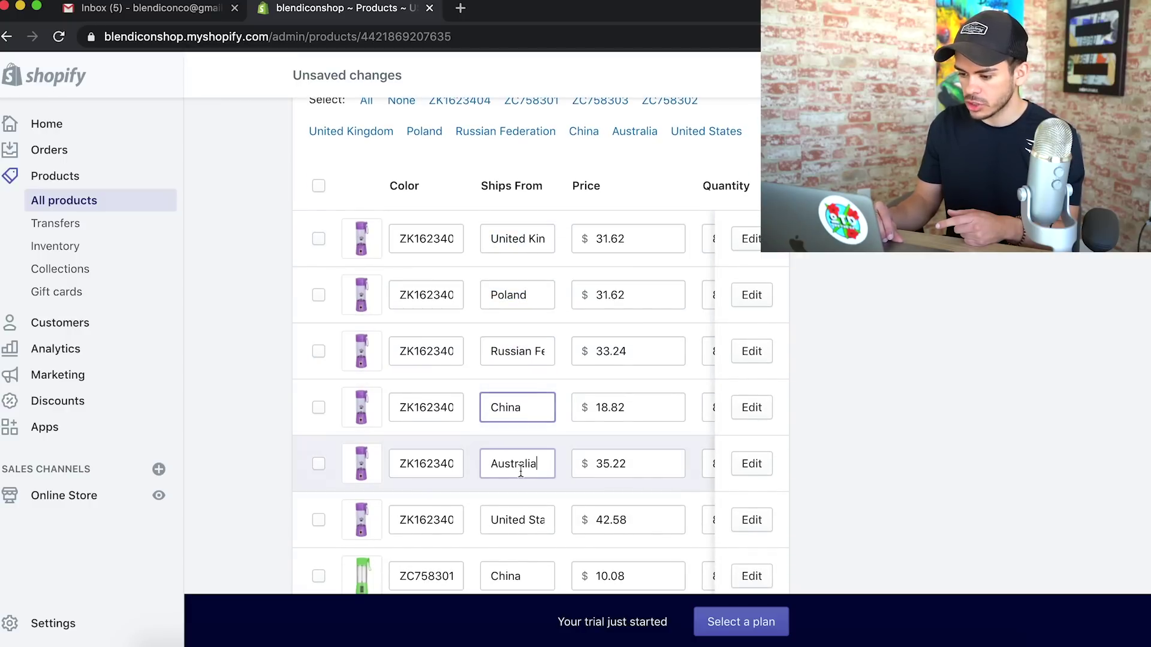
scroll(515, 521, "down", 1)
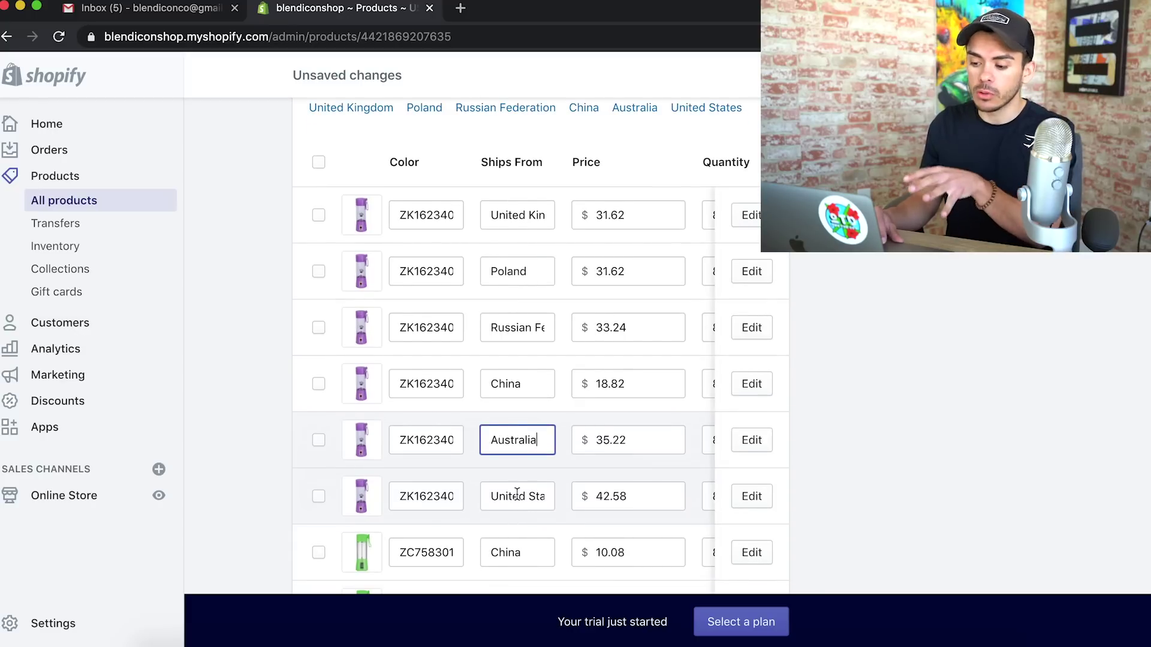
scroll(517, 493, "down", 2)
Tick the variants shipping from Australia, China, Russian Federation, Poland and United Kingdom, including green and pink ones
left_click(317, 406)
left_click(319, 348)
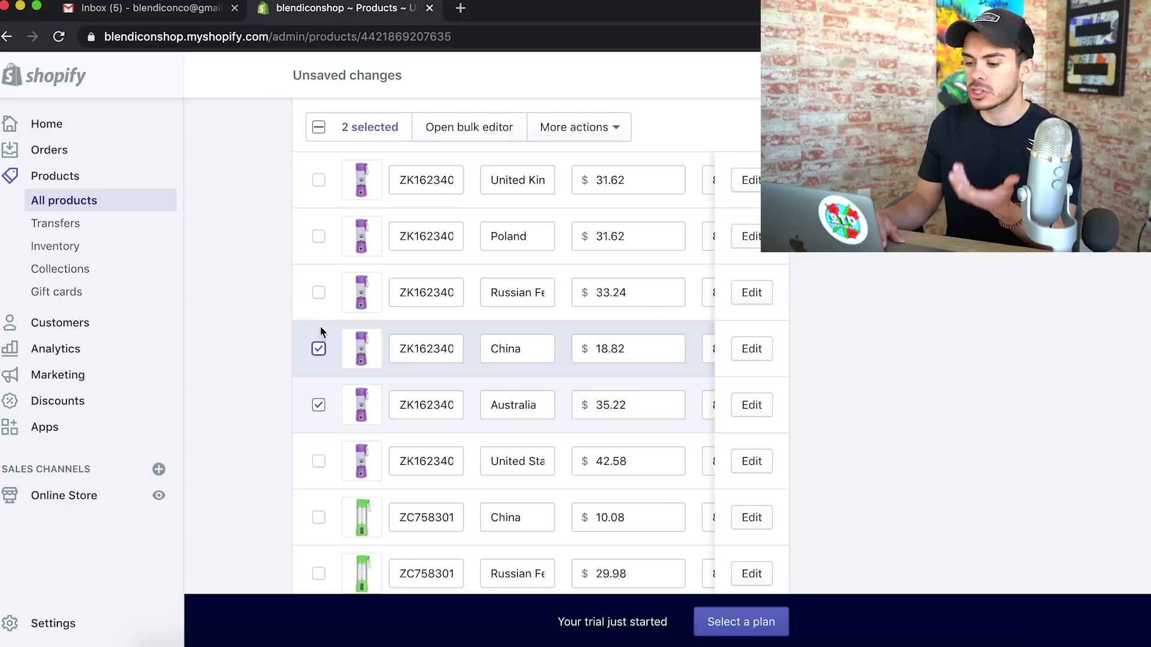
left_click(318, 293)
left_click(319, 236)
left_click(318, 180)
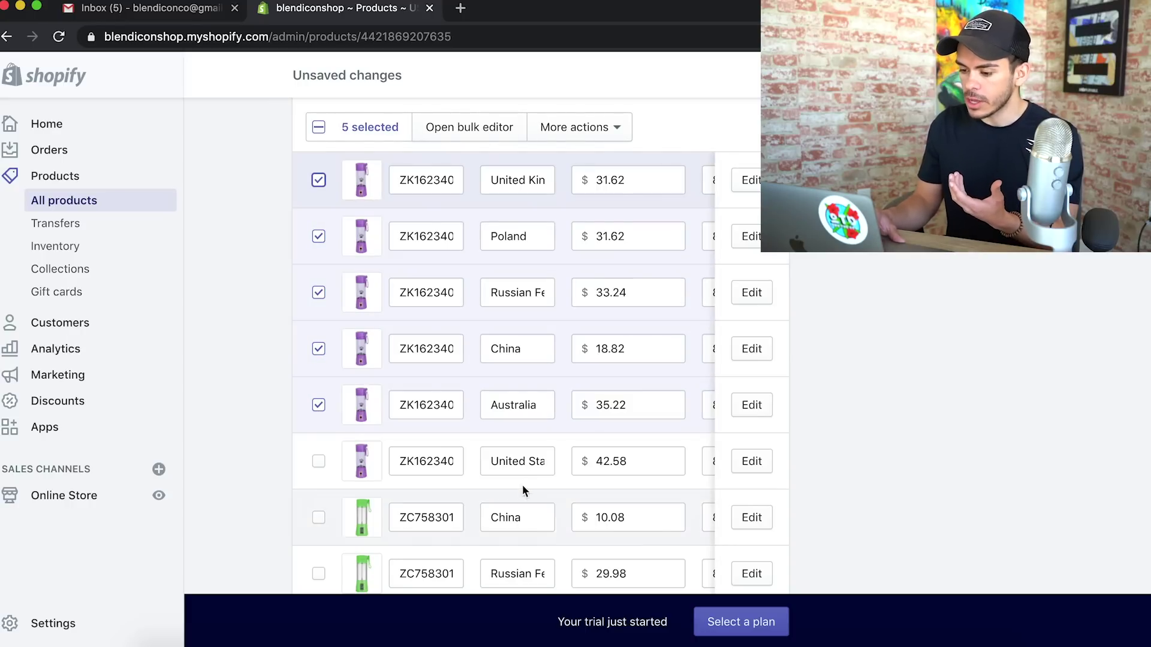
scroll(369, 466, "down", 4)
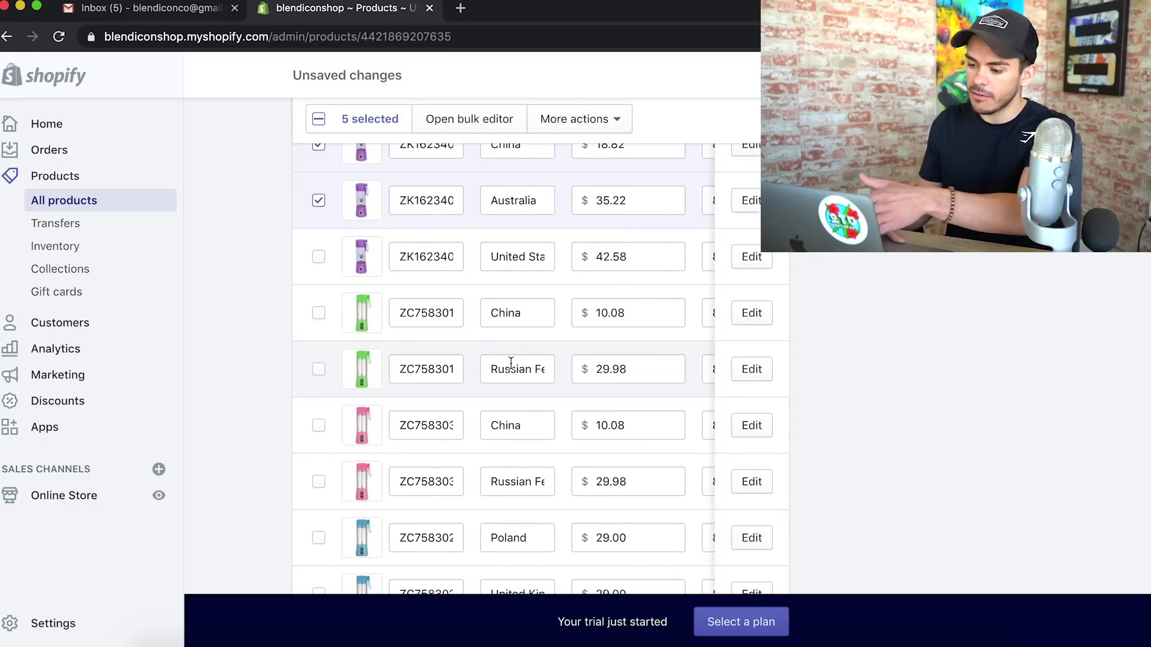
left_click(318, 314)
left_click(318, 369)
left_click(318, 426)
left_click(318, 482)
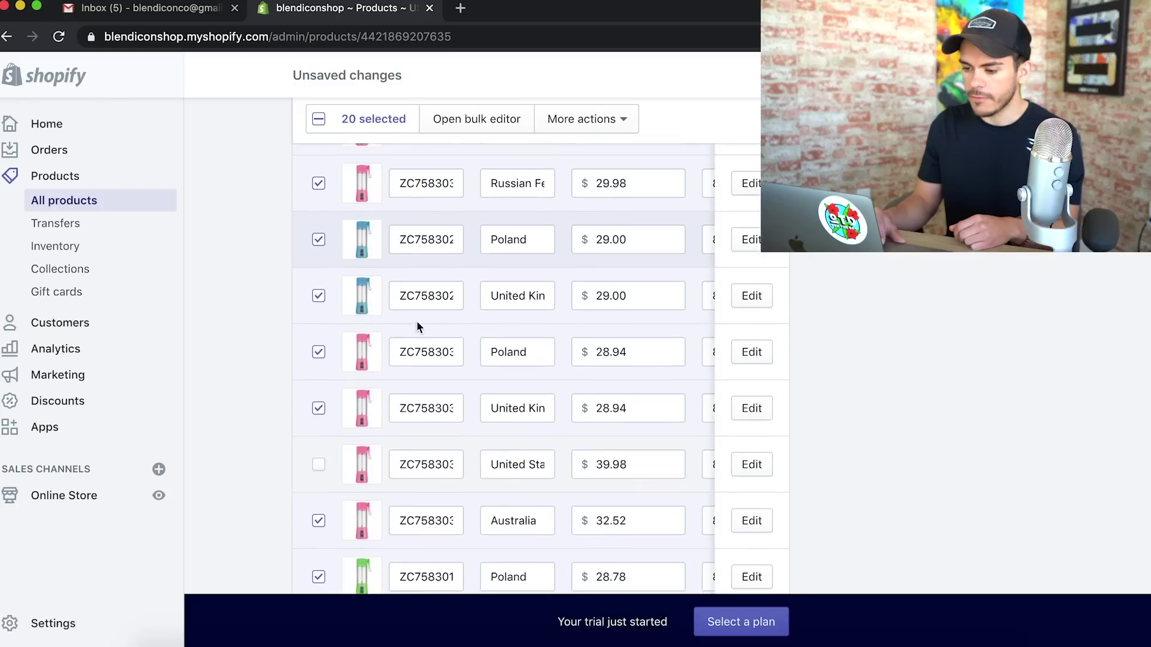
scroll(416, 320, "up", 8)
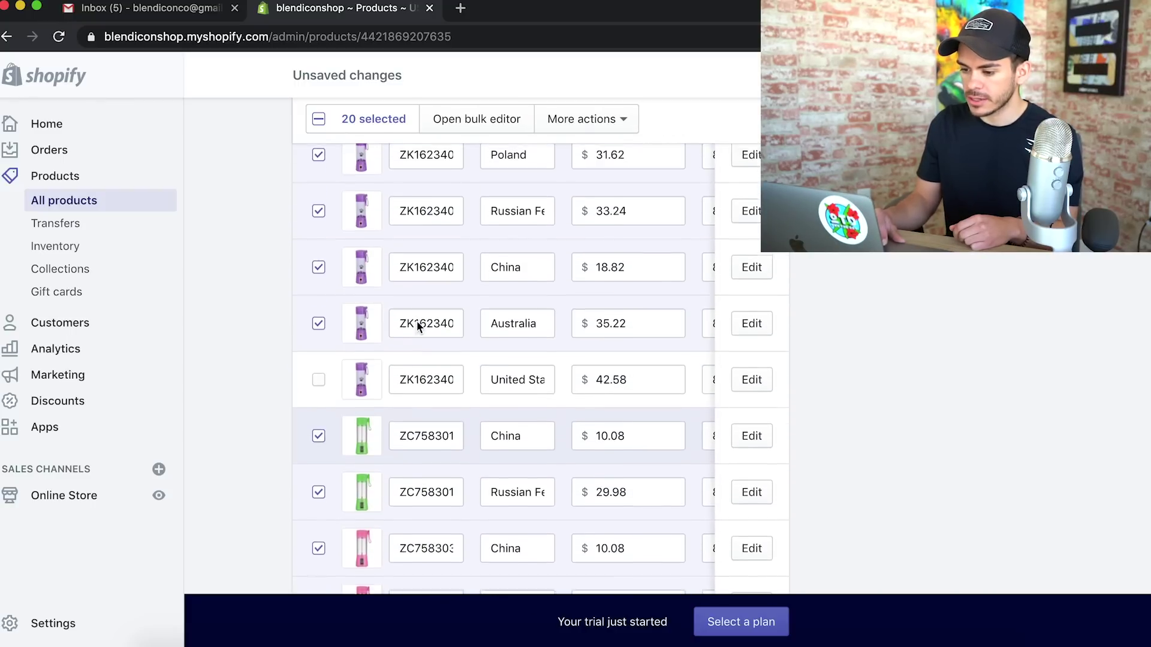
scroll(418, 324, "up", 5)
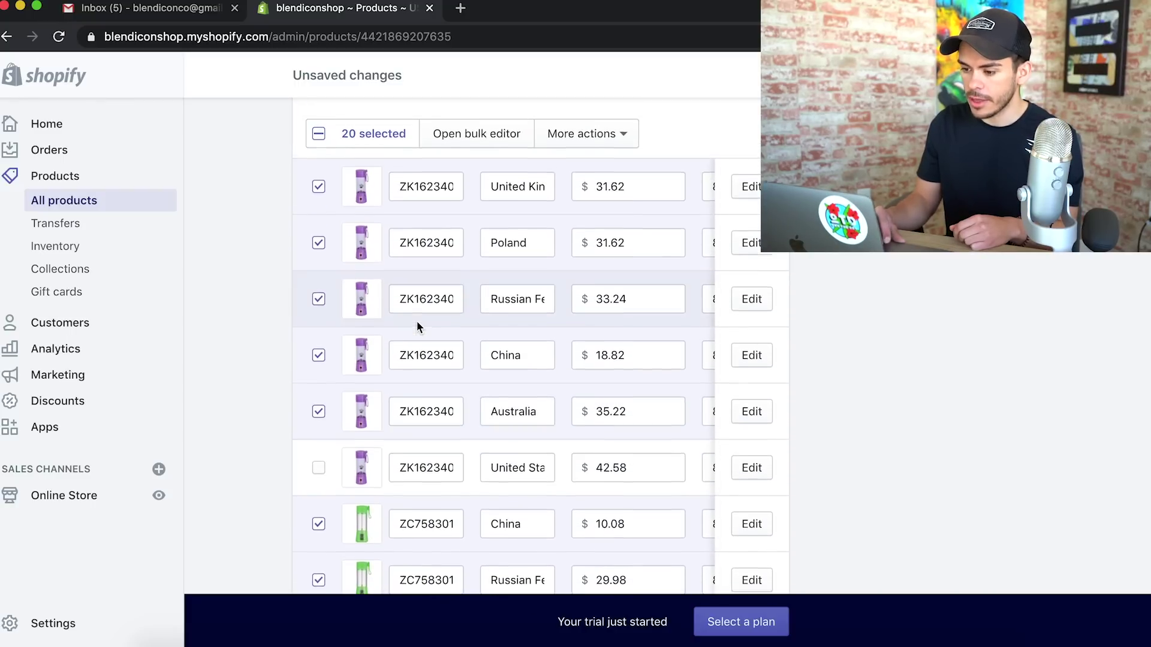
Delete the selected non-US variants through the bulk actions menu
left_click(560, 310)
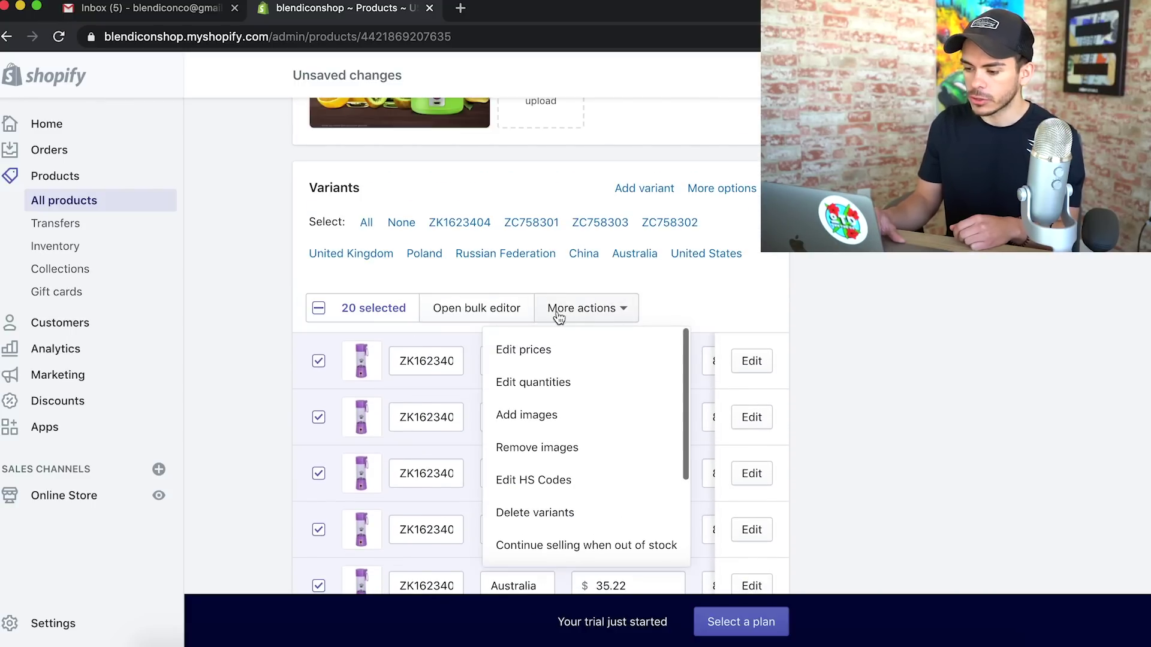
scroll(590, 476, "down", 2)
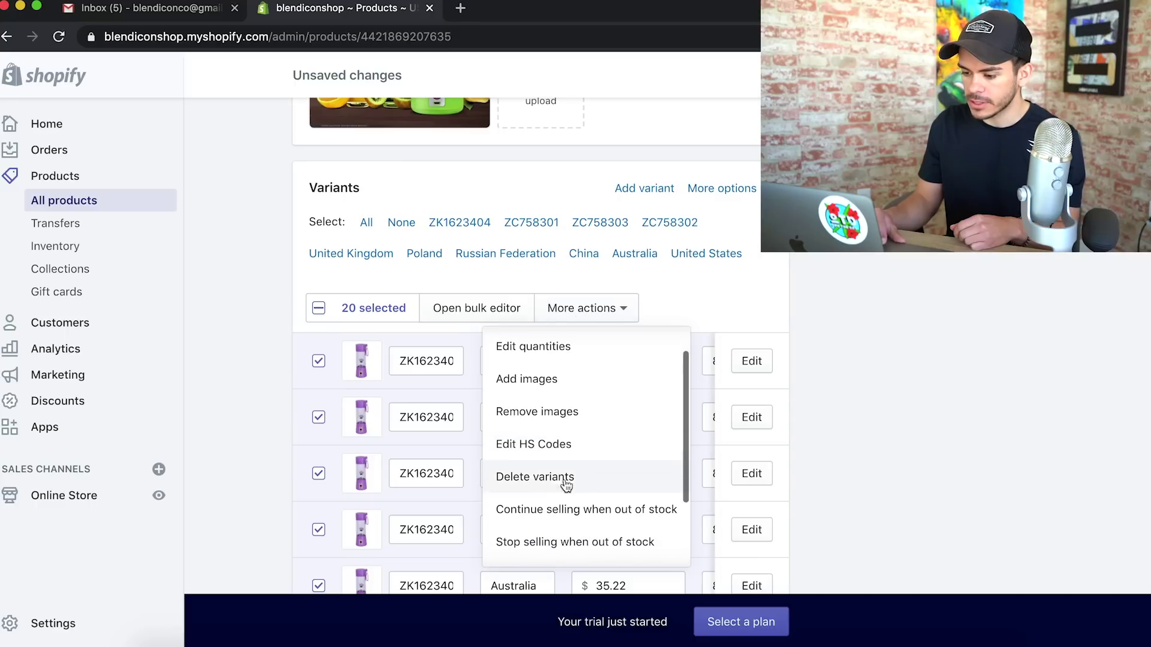
left_click(563, 477)
left_click(791, 406)
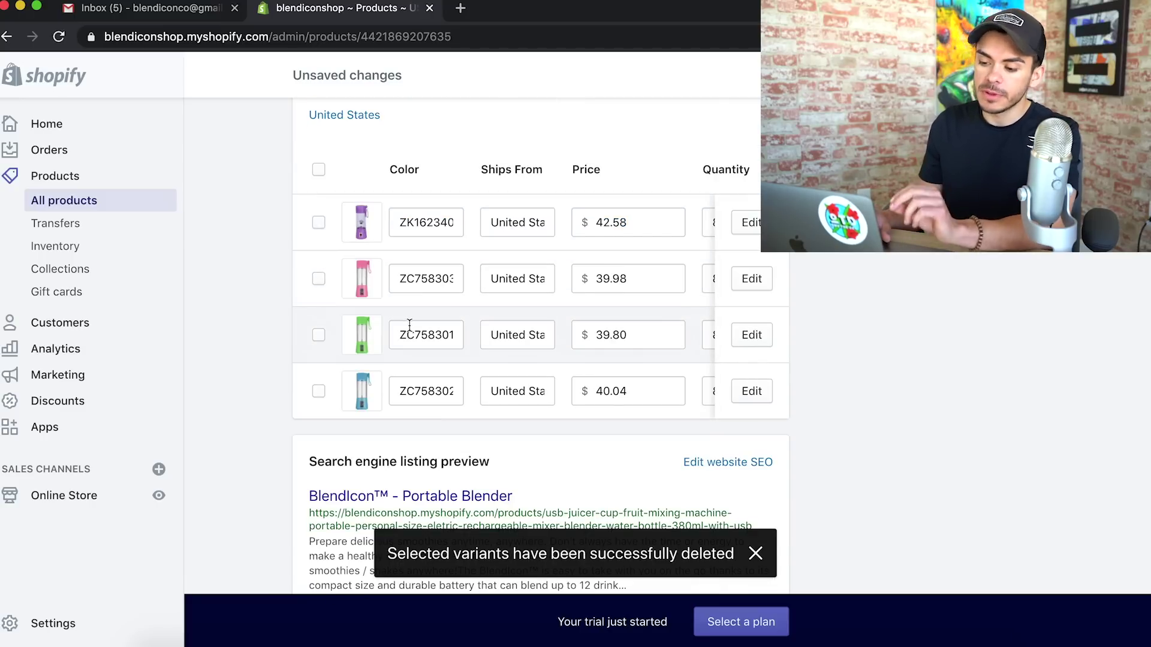
Rename the first variant's colour code to Purple
left_click(437, 229)
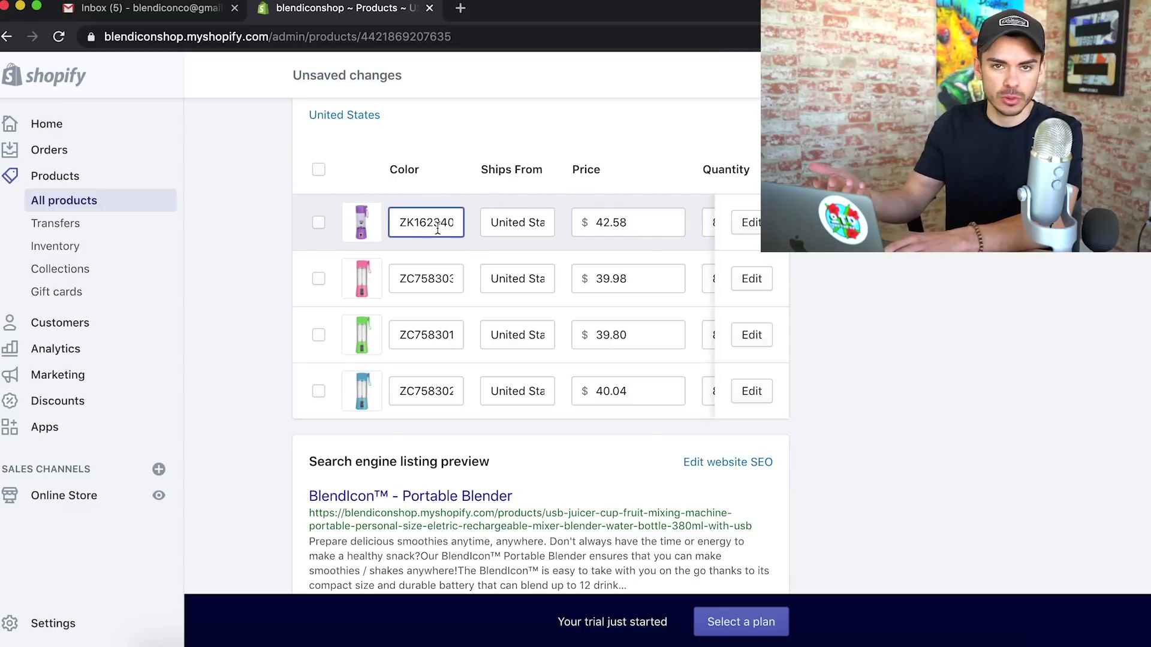
double_click(438, 229)
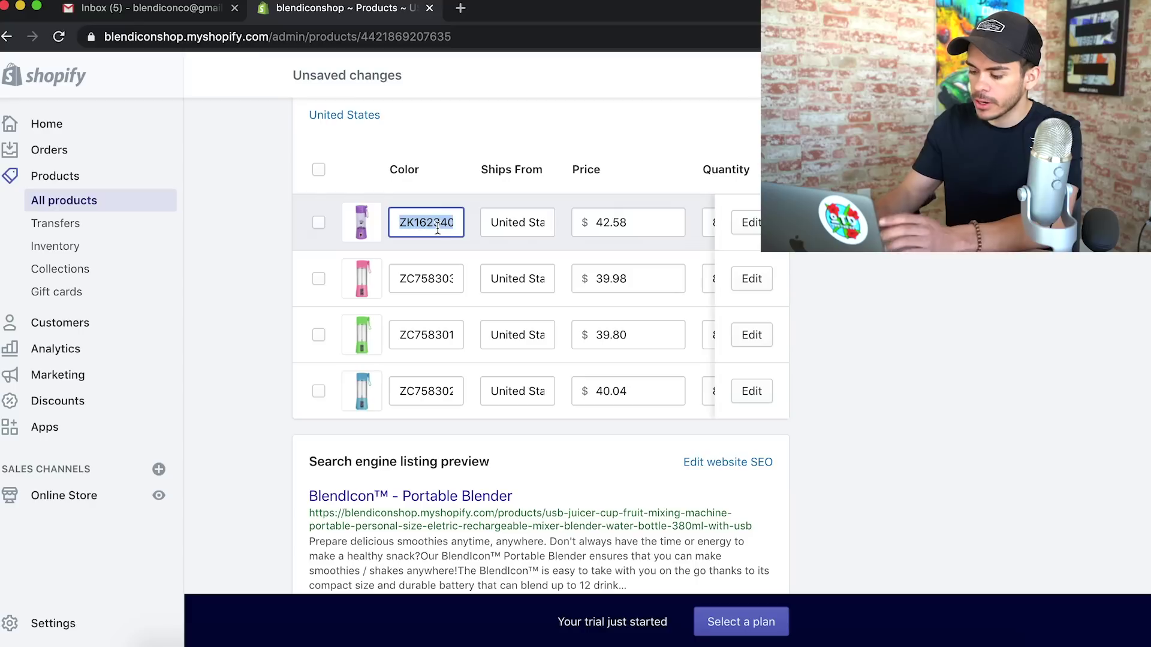
type("Purple")
left_click(433, 279)
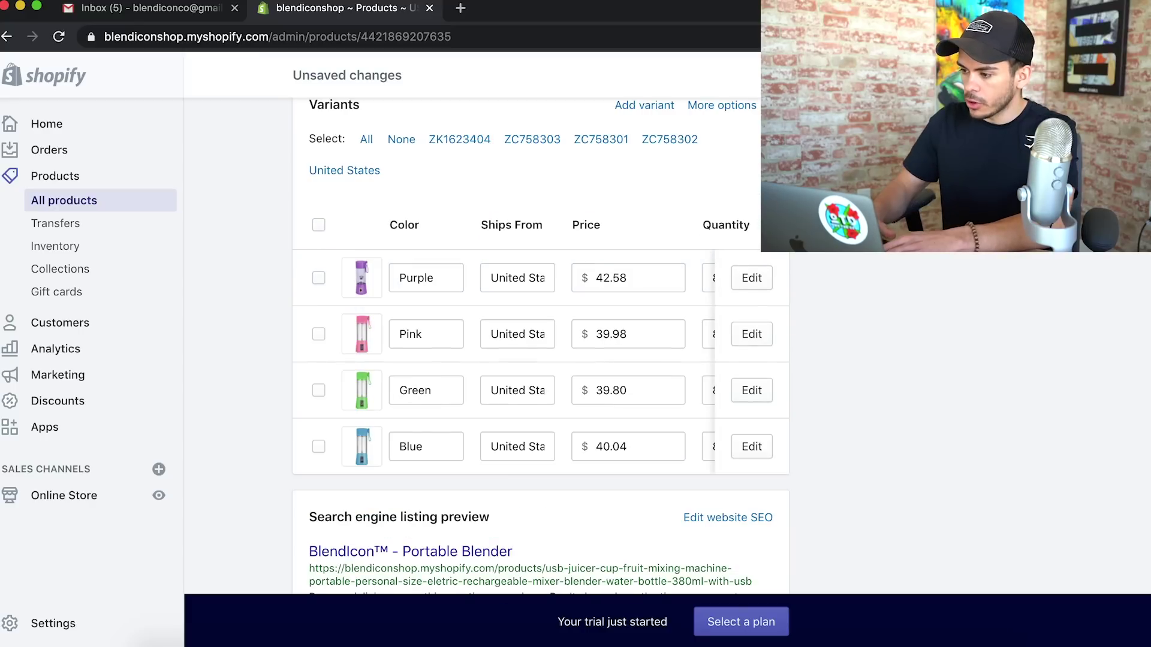
scroll(953, 280, "up", 2)
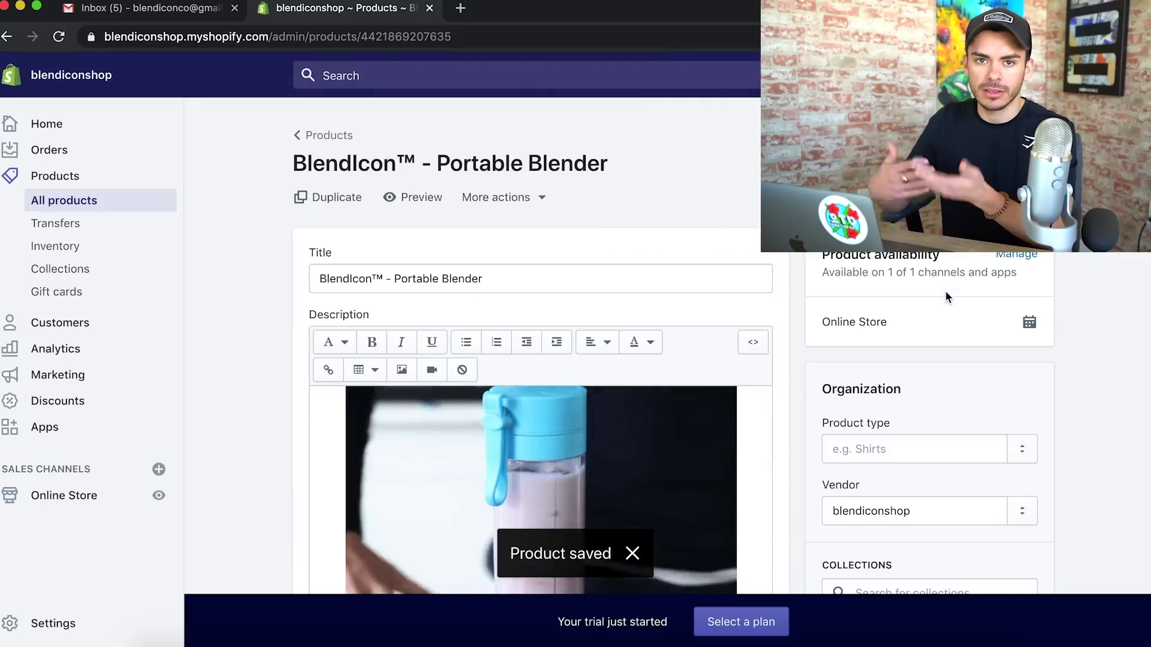
Remove the Ships From option from the product's variant options
scroll(946, 294, "down", 10)
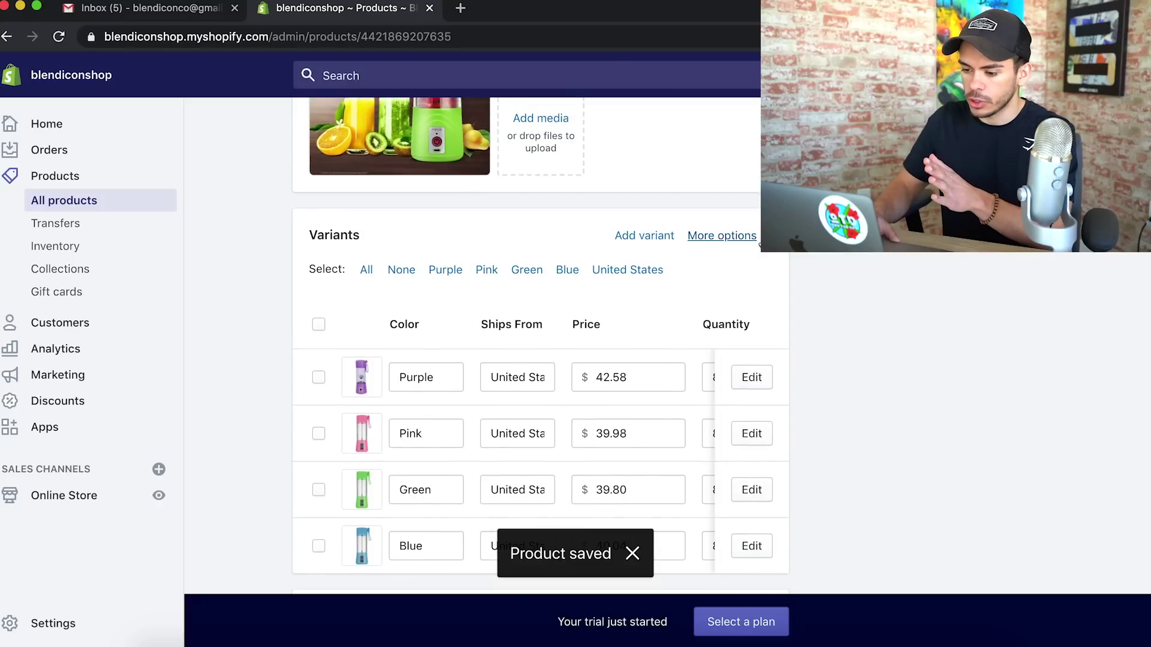
left_click(742, 237)
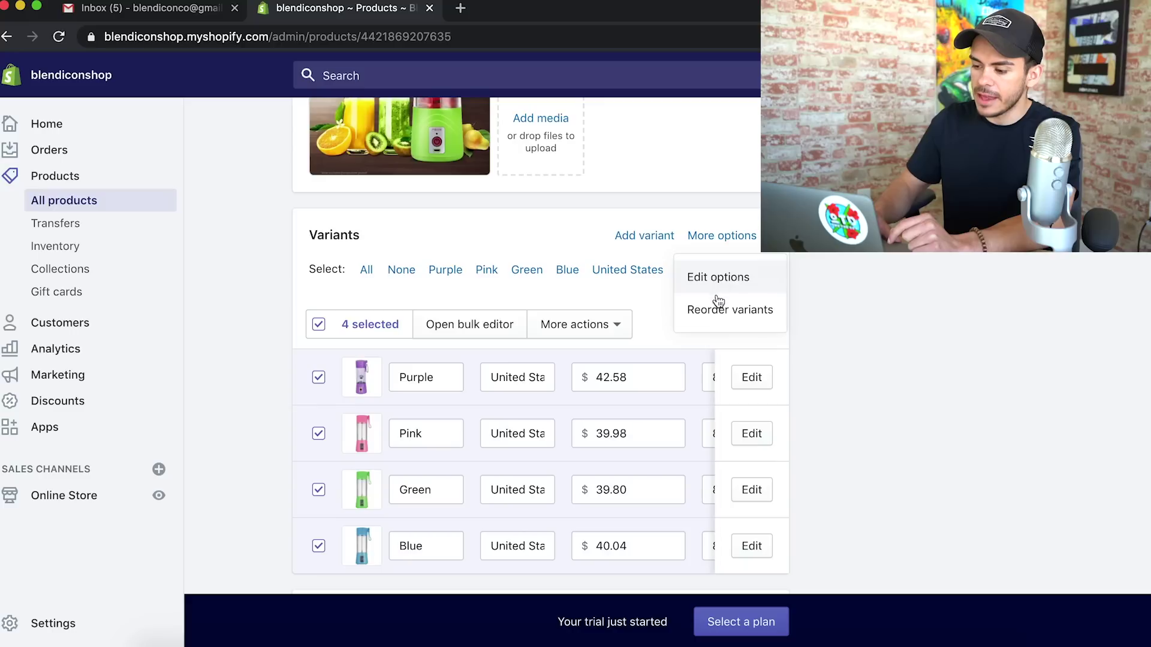
left_click(695, 277)
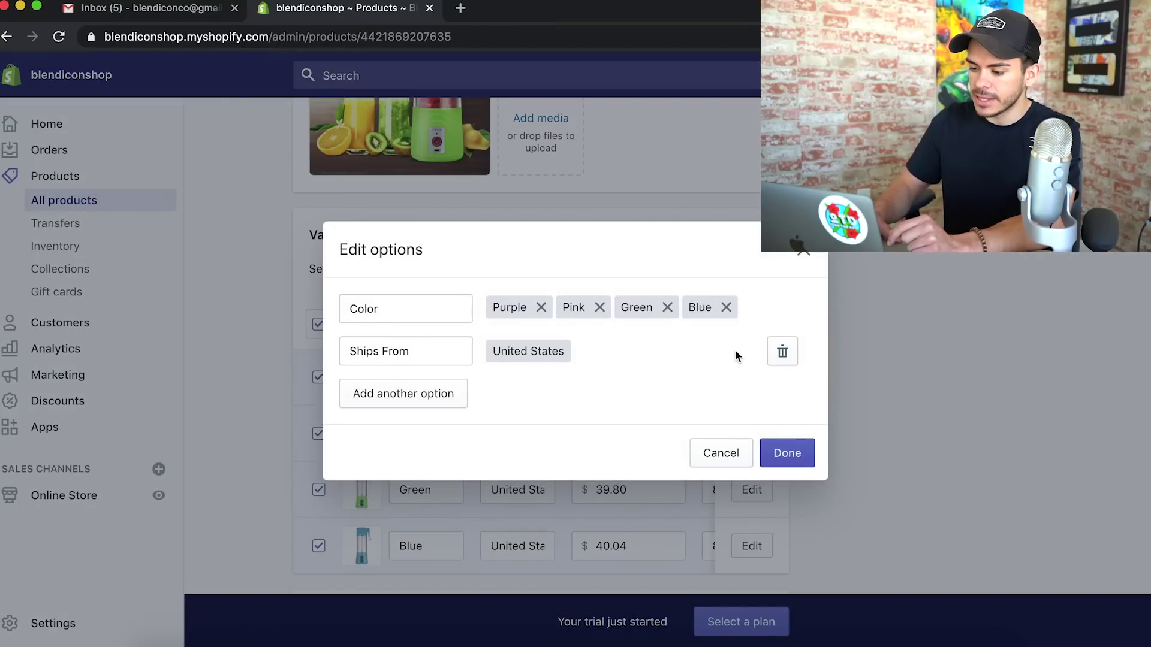
left_click(783, 351)
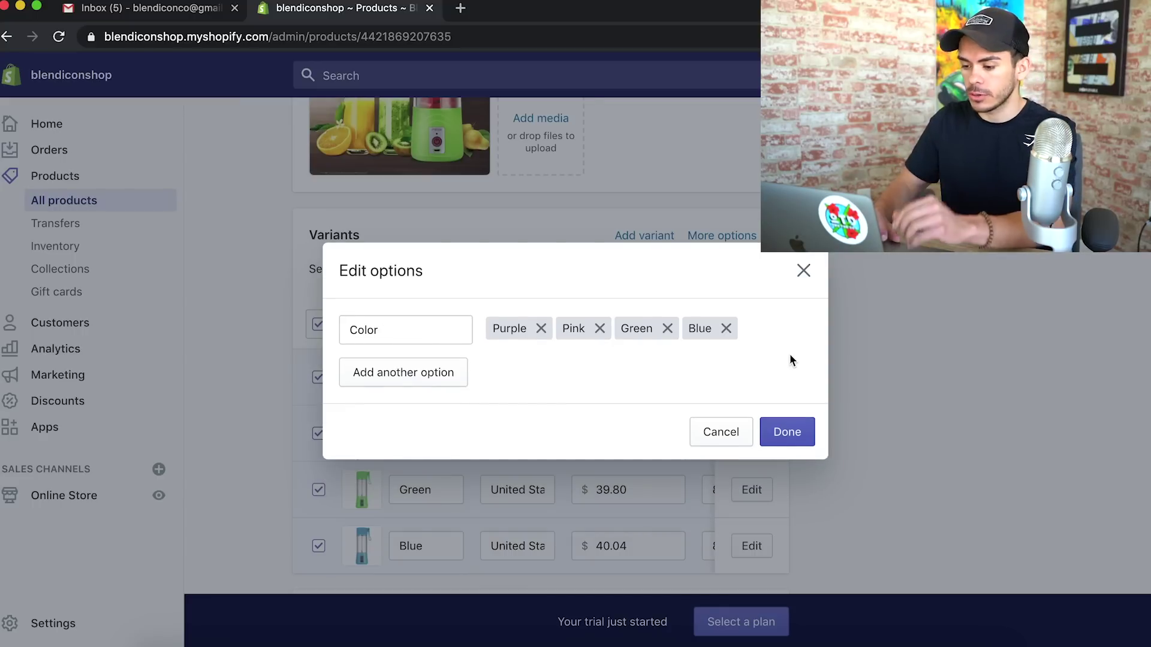
left_click(785, 433)
Price the Purple, Pink, Green and Blue variants at 39.95 each
scroll(689, 360, "down", 2)
left_click(579, 246)
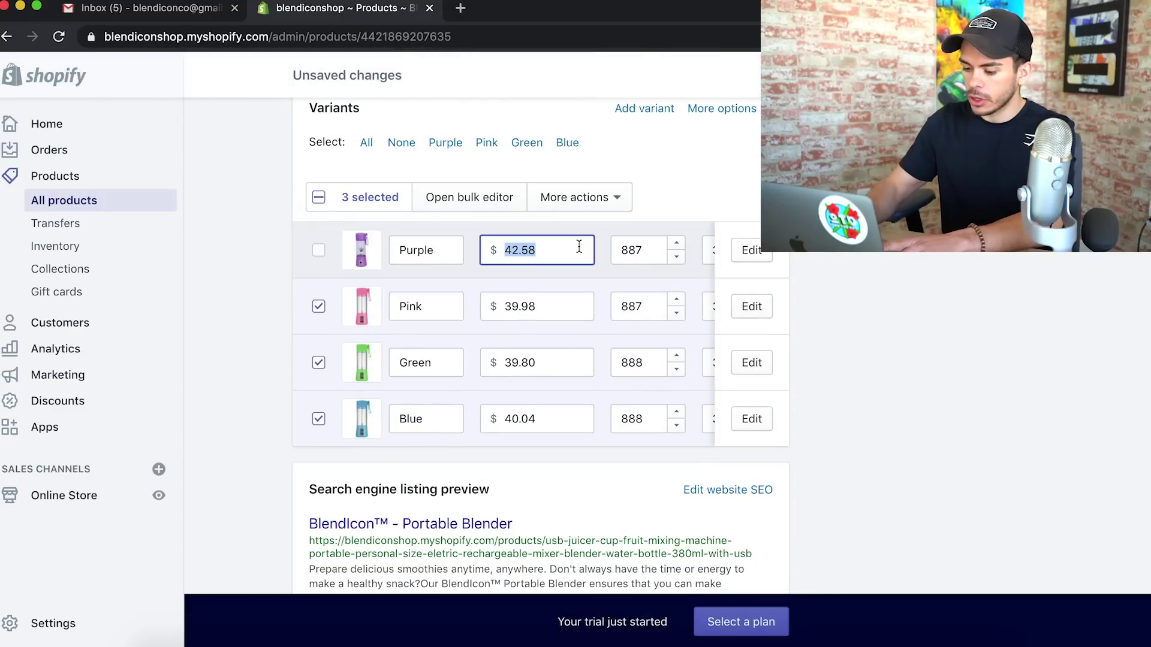
type("39.95")
left_click(543, 308)
left_click(549, 258)
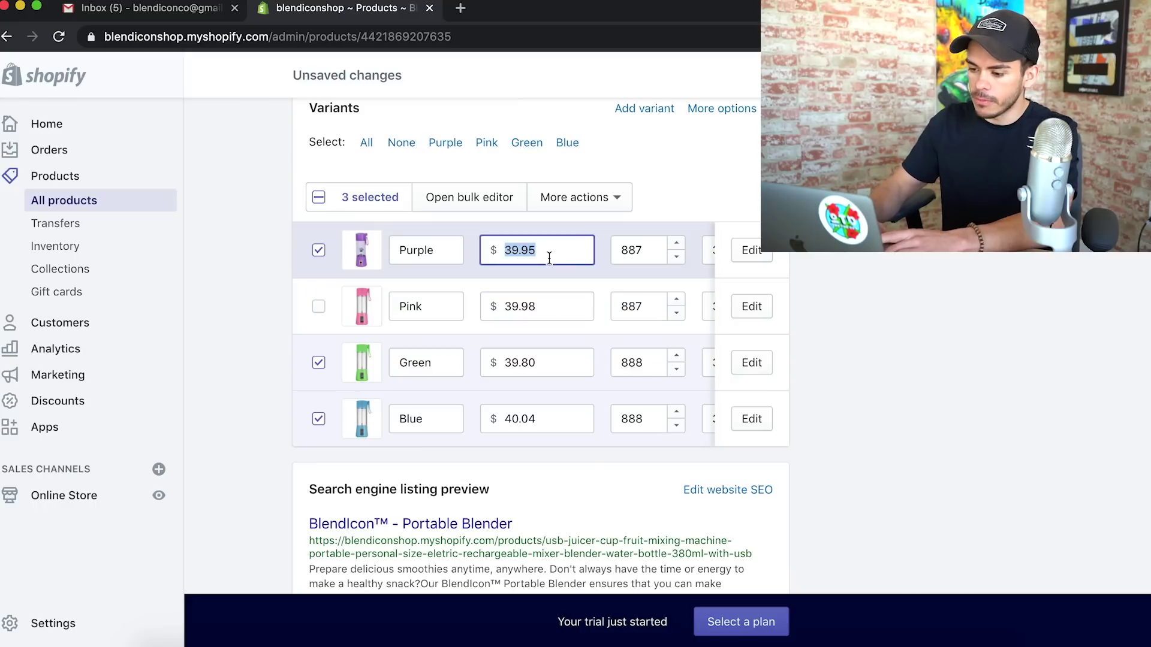
left_click(541, 304)
type("39.95")
left_click(540, 354)
type("39.95")
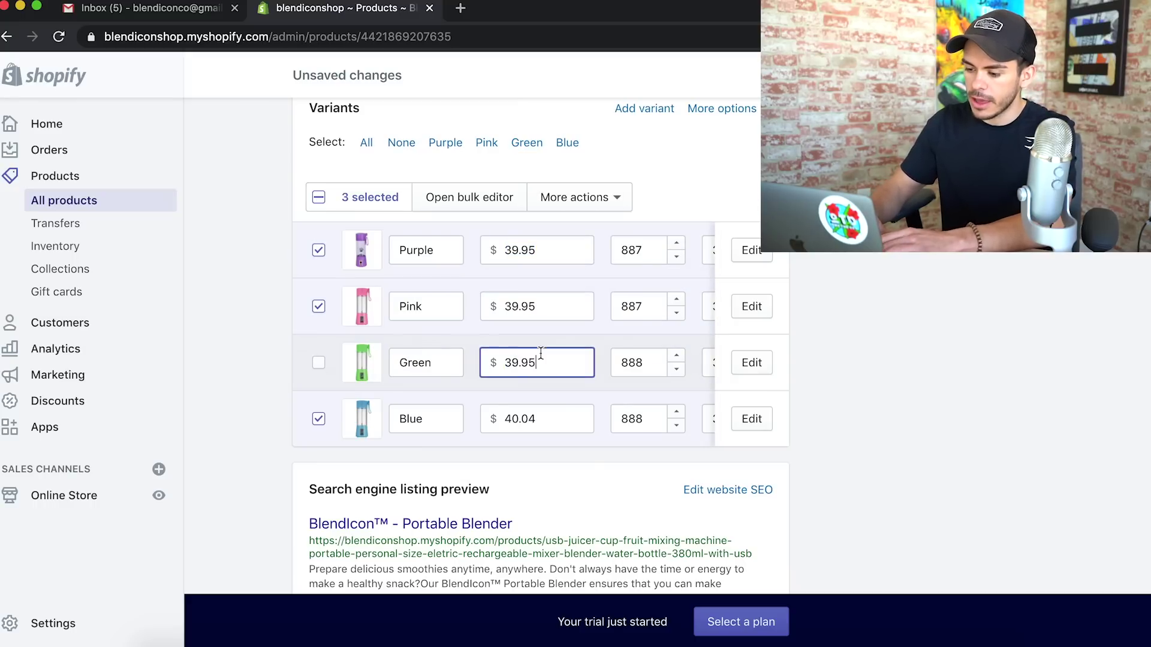
left_click(545, 423)
type("39.95")
left_click(904, 426)
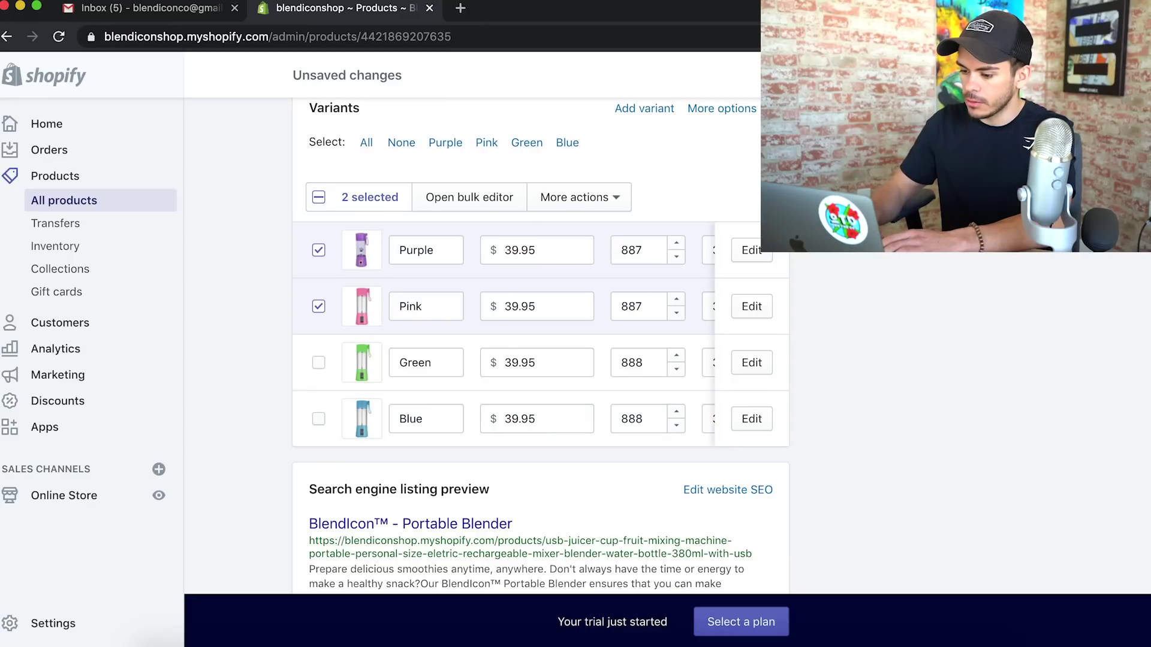
Save the product changes with Cmd+S
scroll(891, 345, "down", 1)
scroll(890, 345, "up", 2)
key("super+s")
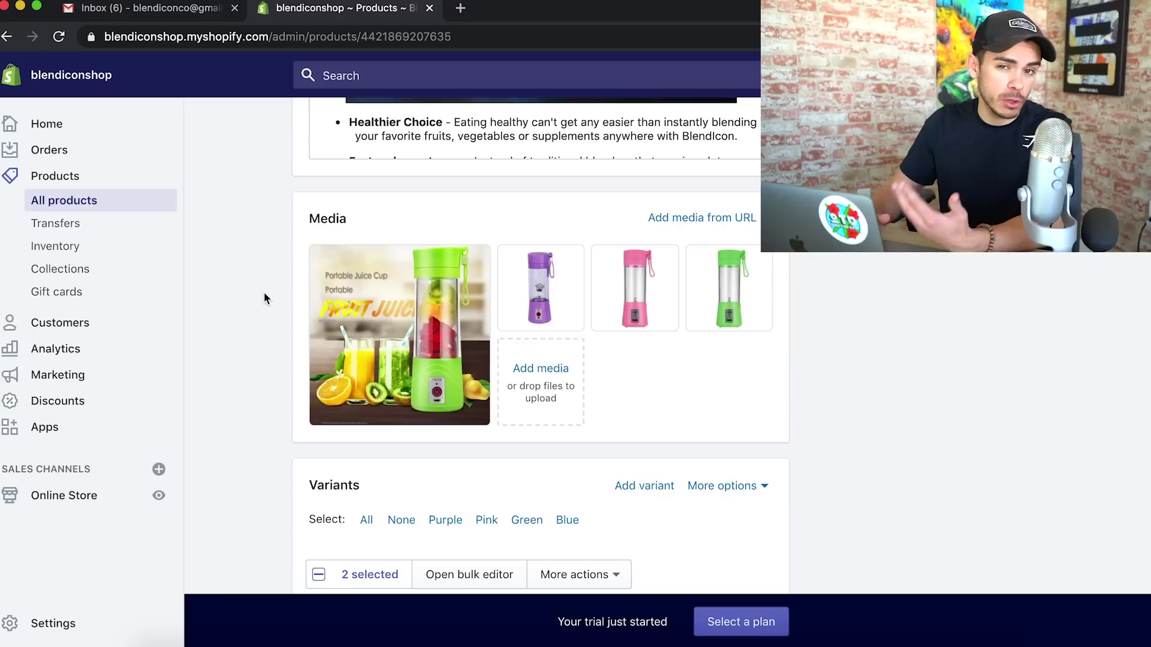
Delete the large green-blender promo image from the product media, then review the long search-preview URL
left_click(323, 258)
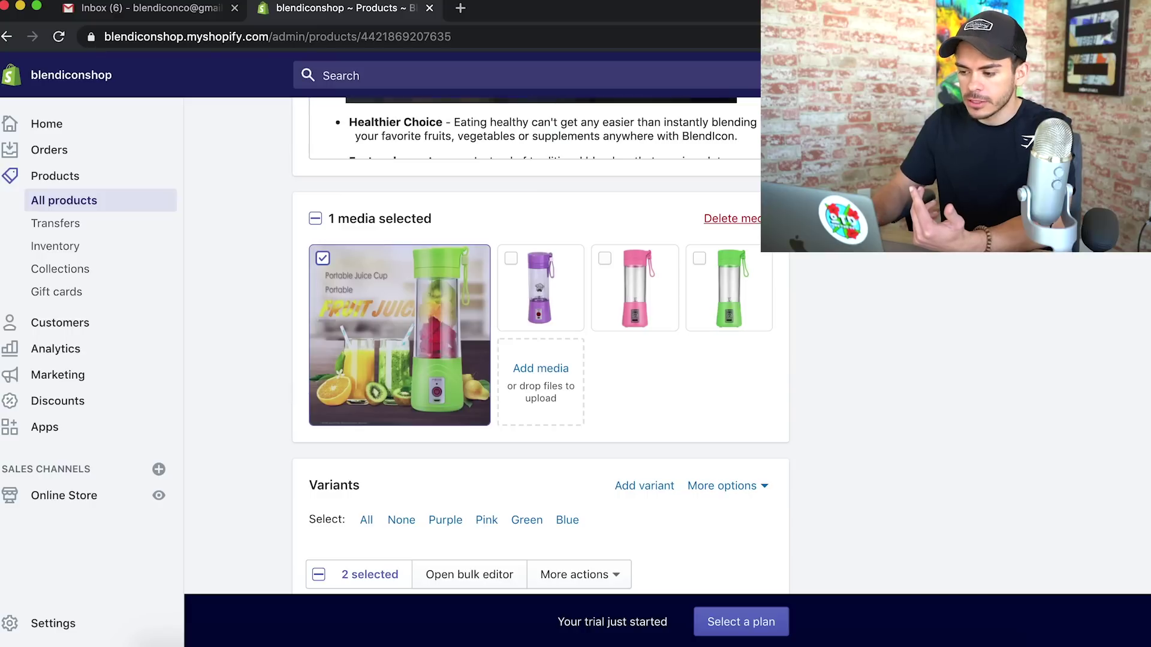
left_click(732, 219)
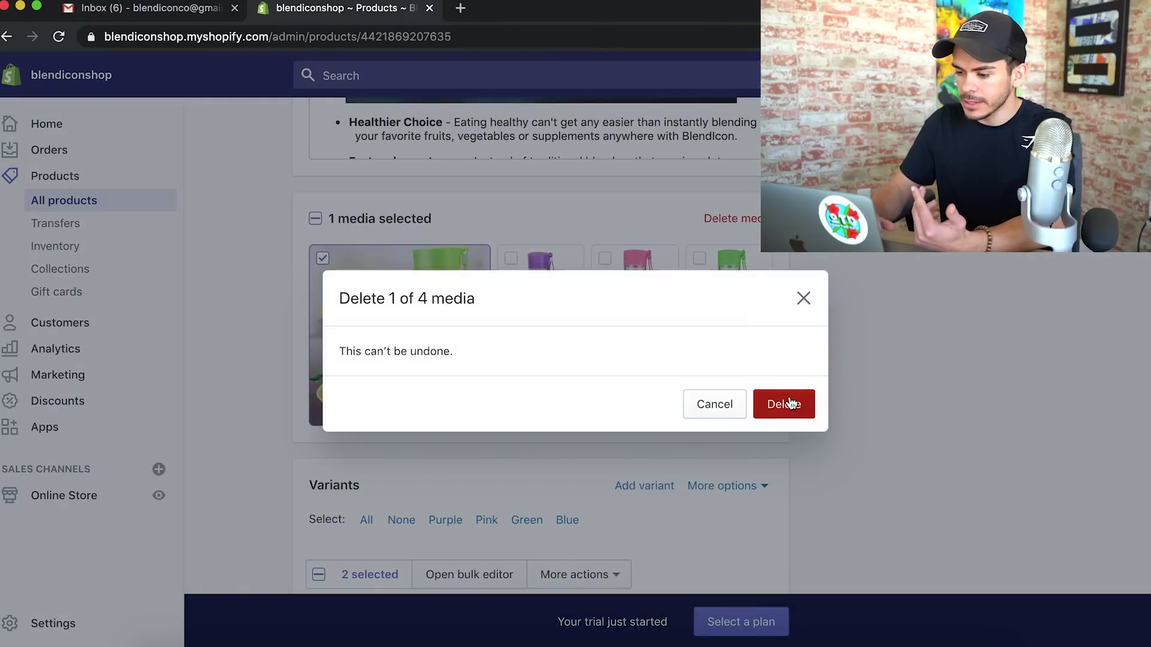
left_click(790, 403)
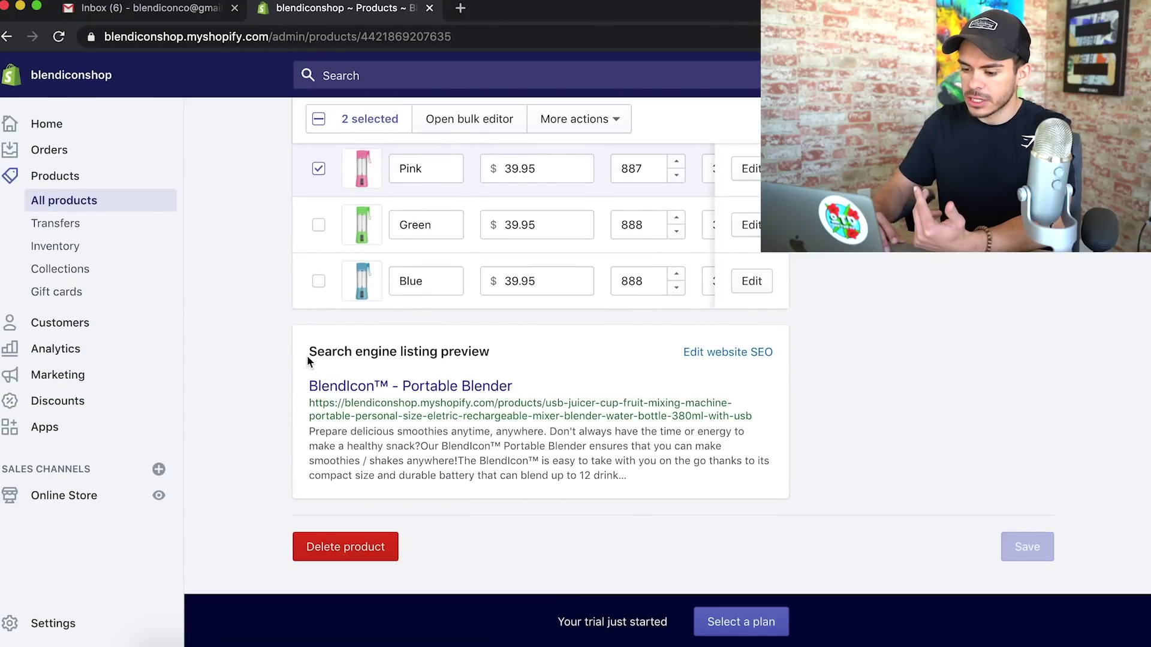
left_click_drag(493, 353, 370, 347)
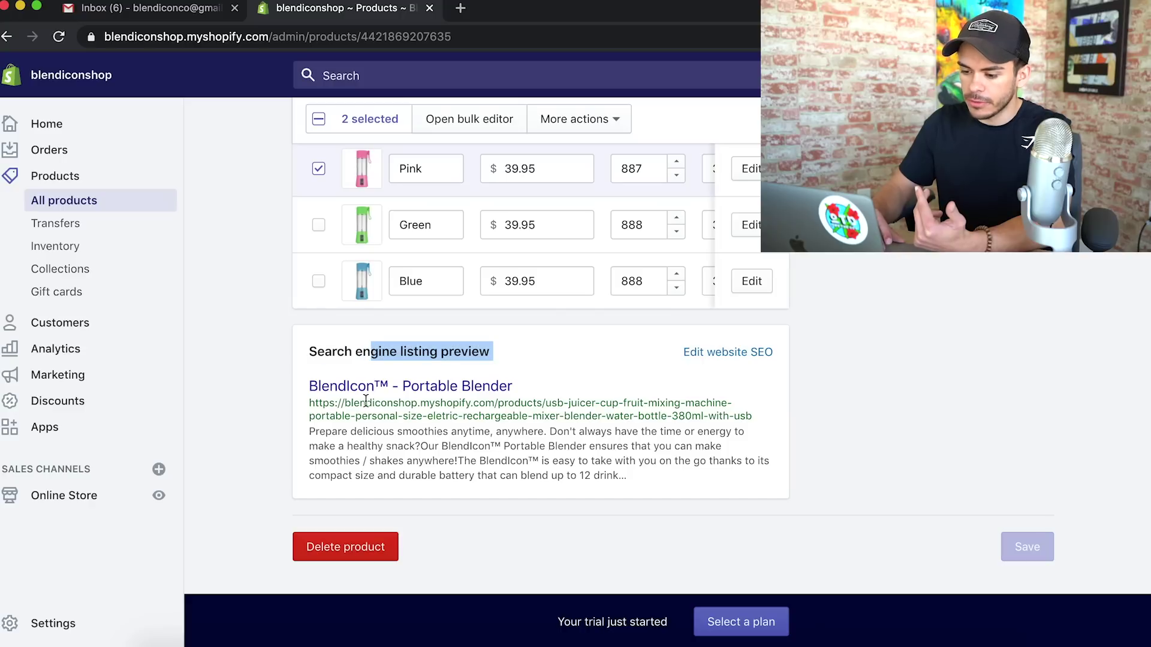
left_click_drag(310, 402, 718, 418)
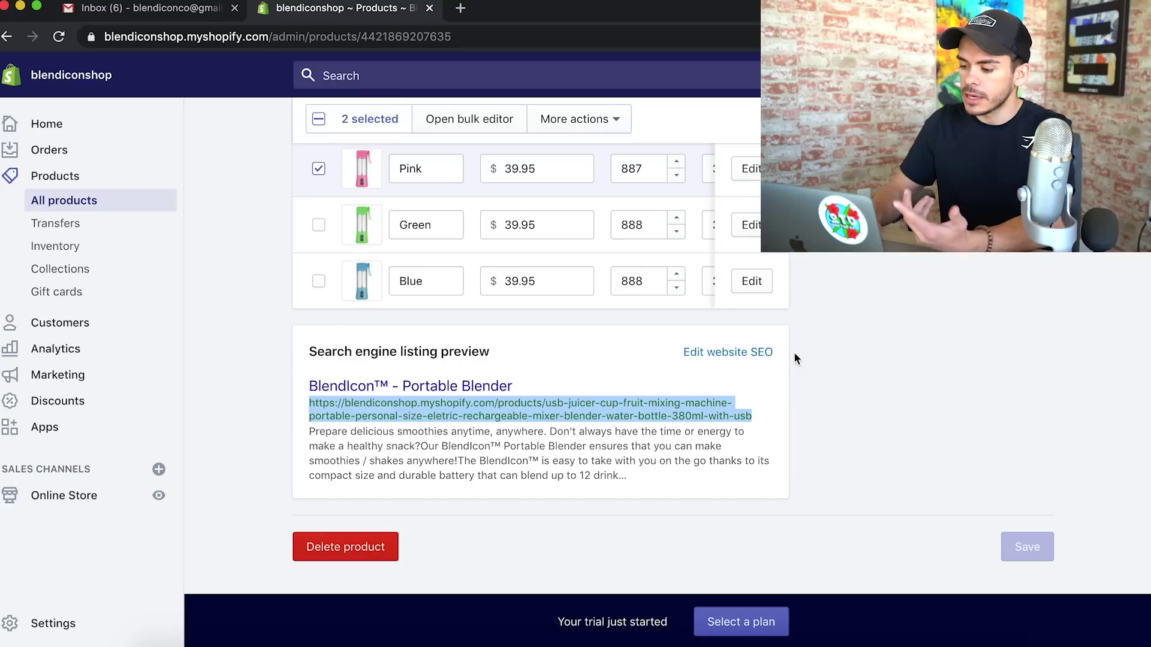
Change the product's URL handle to blendicon, save, and check the shortened preview URL
left_click(727, 352)
scroll(676, 524, "down", 5)
triple_click(629, 469)
type("B")
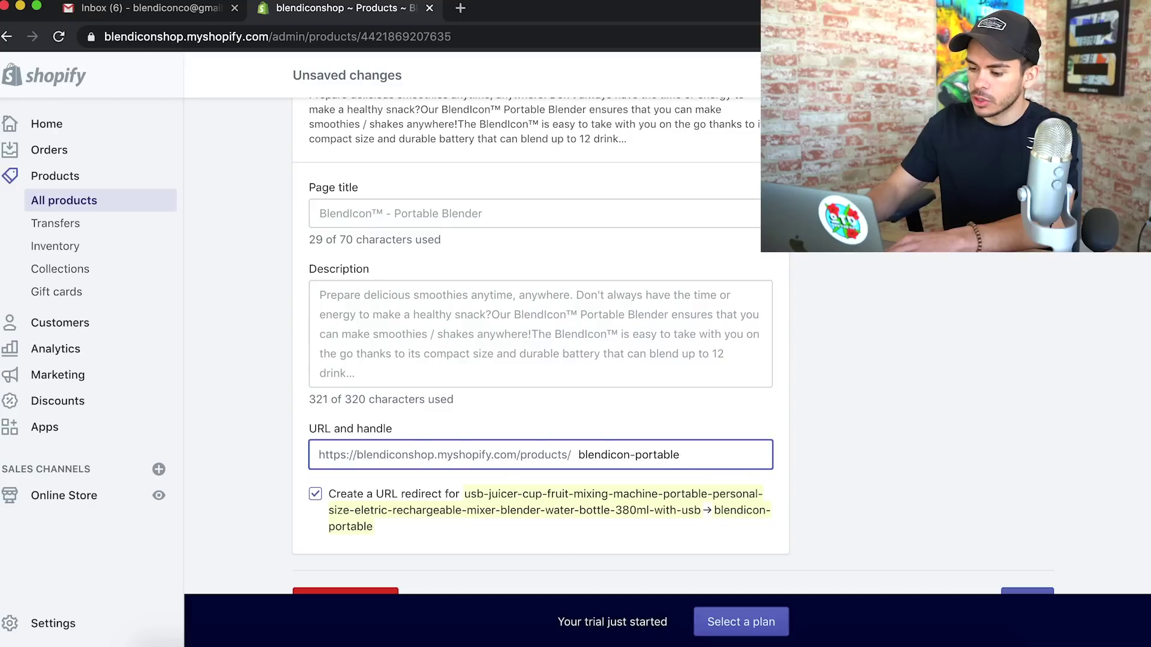
key("BackSpace")
key("BackSpace")
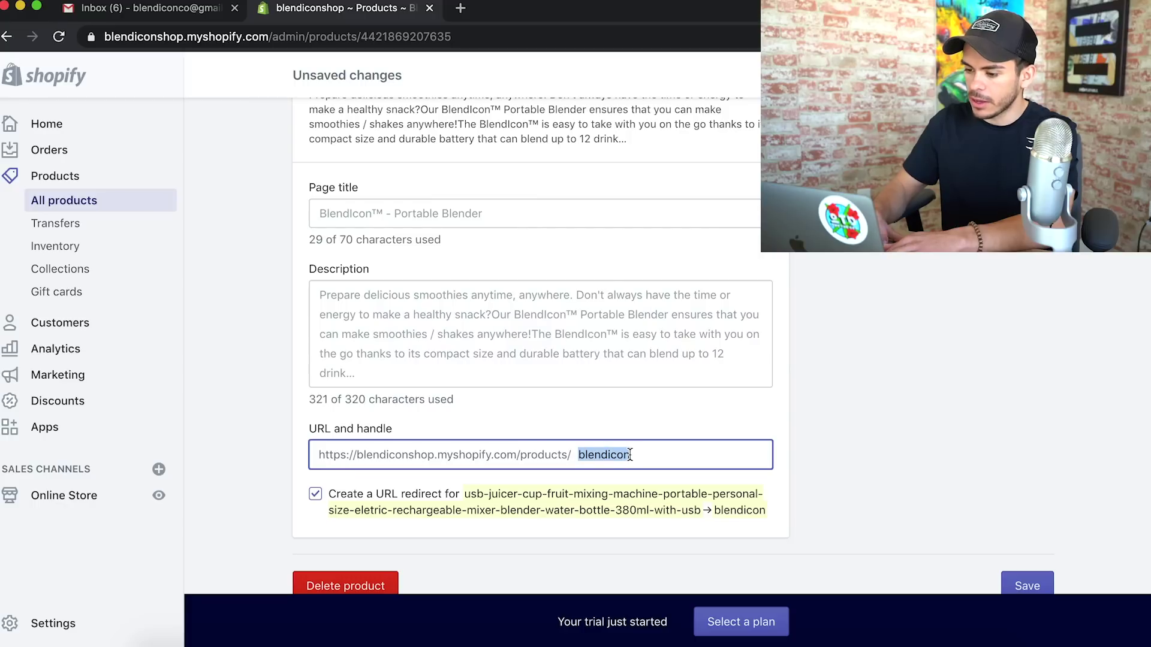
key("super+s")
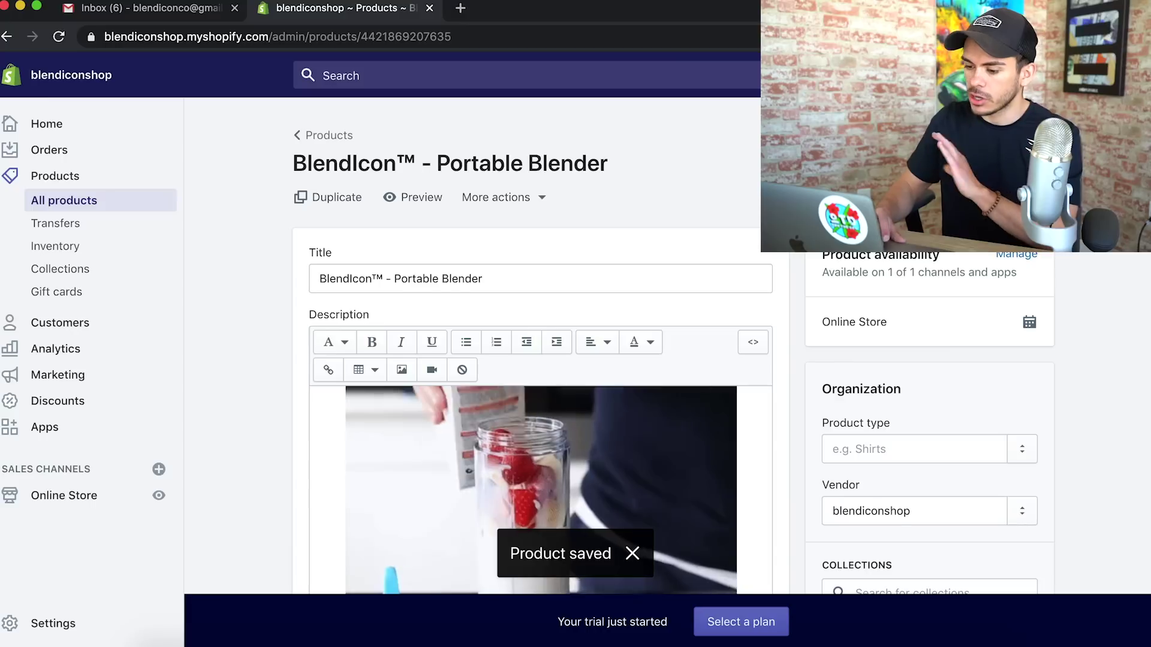
scroll(540, 359, "down", 20)
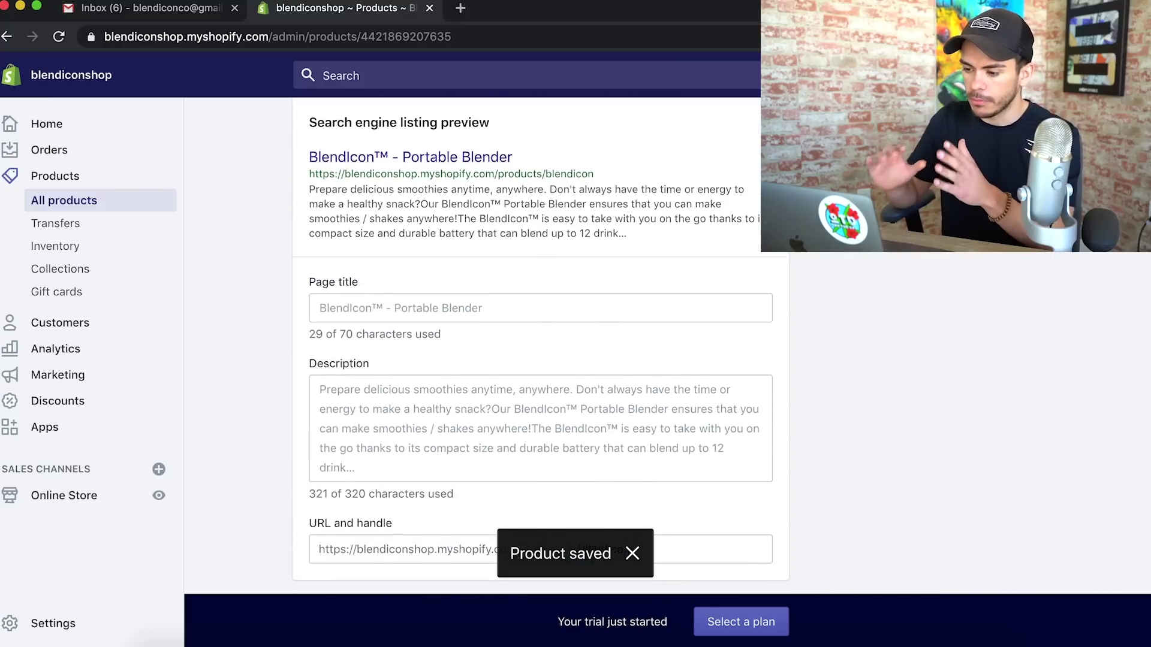
left_click_drag(309, 167, 624, 172)
left_click(623, 172)
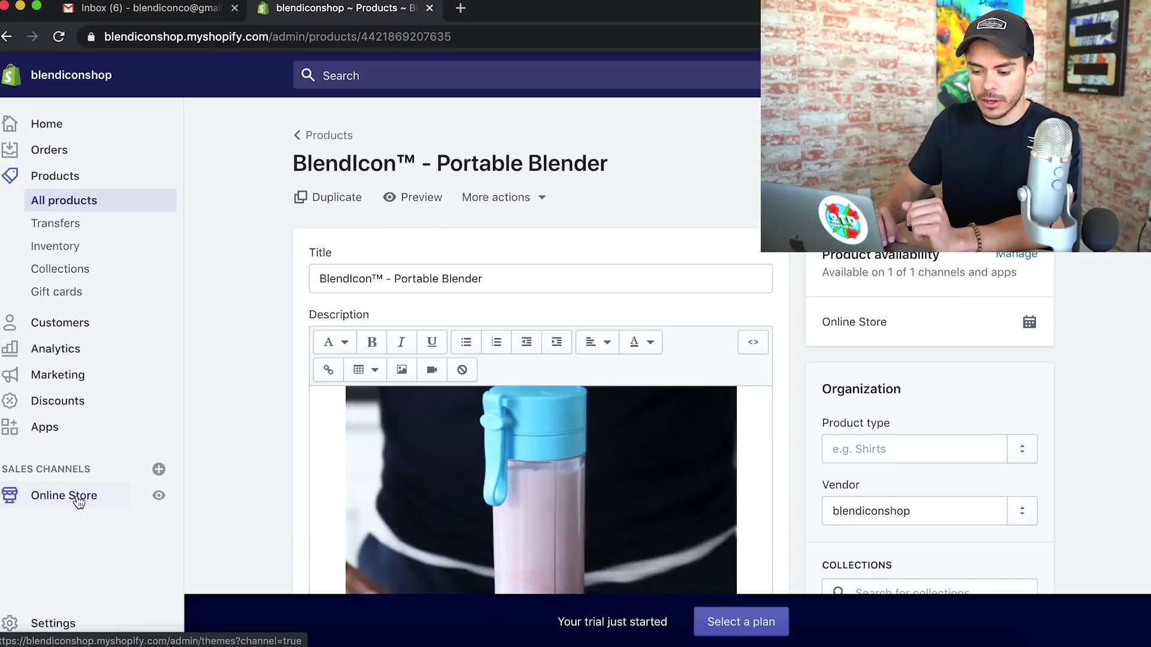
Add a new store page titled Track Your Order with its content in HTML mode
left_click(66, 498)
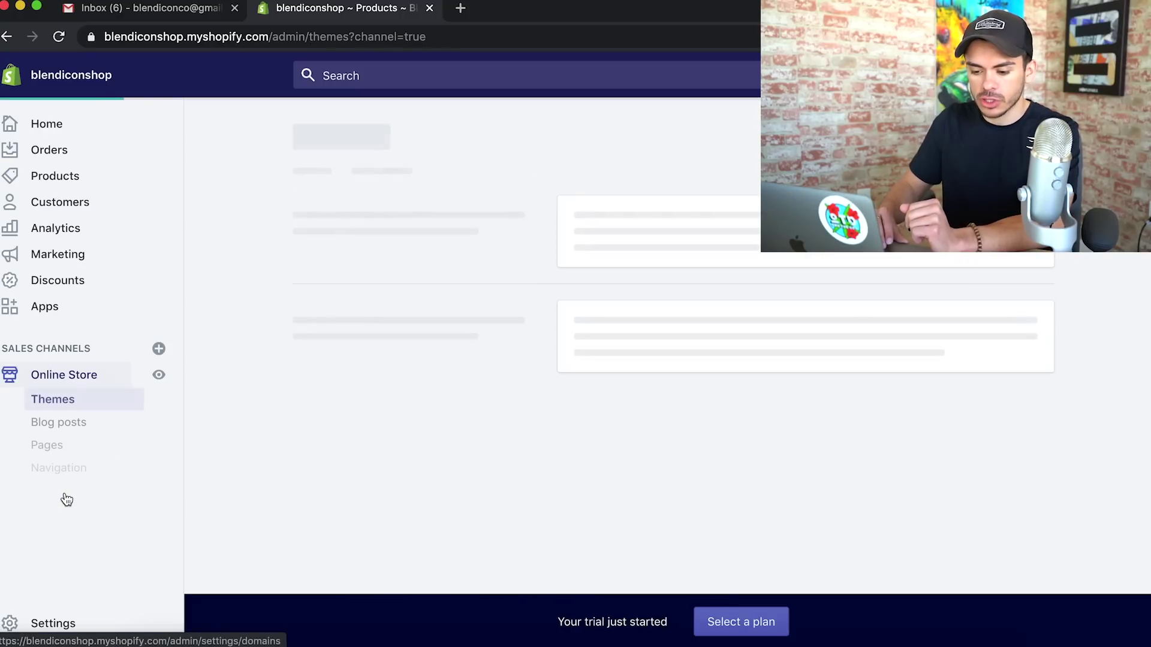
left_click(47, 446)
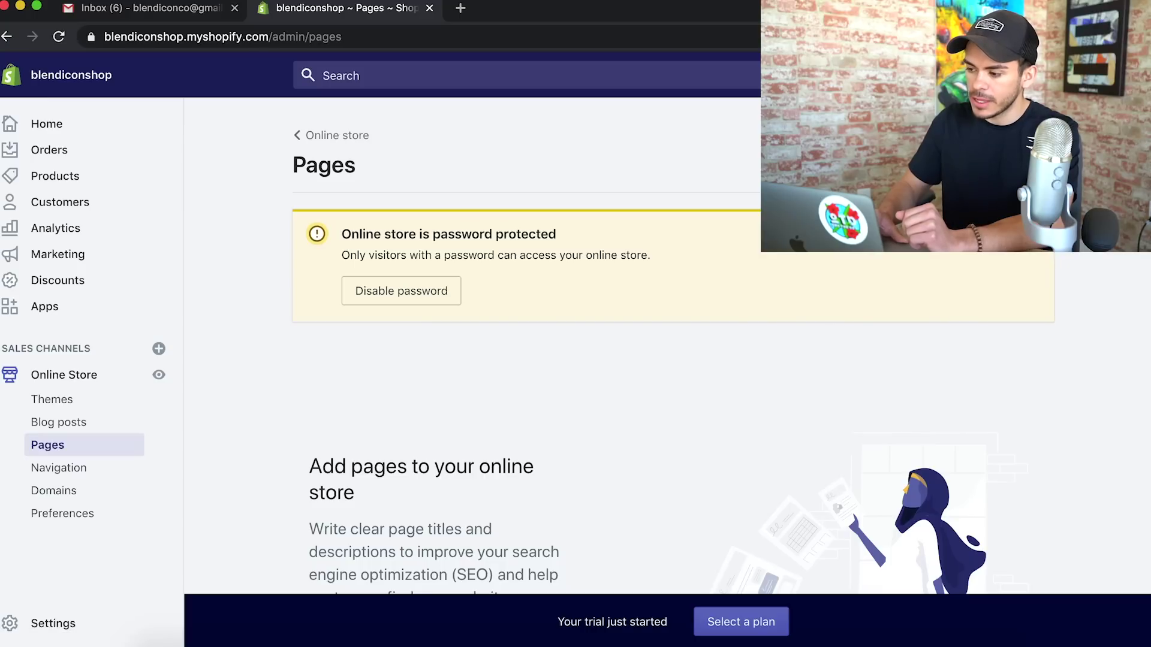
left_click(1014, 165)
left_click(415, 277)
type("Track HY")
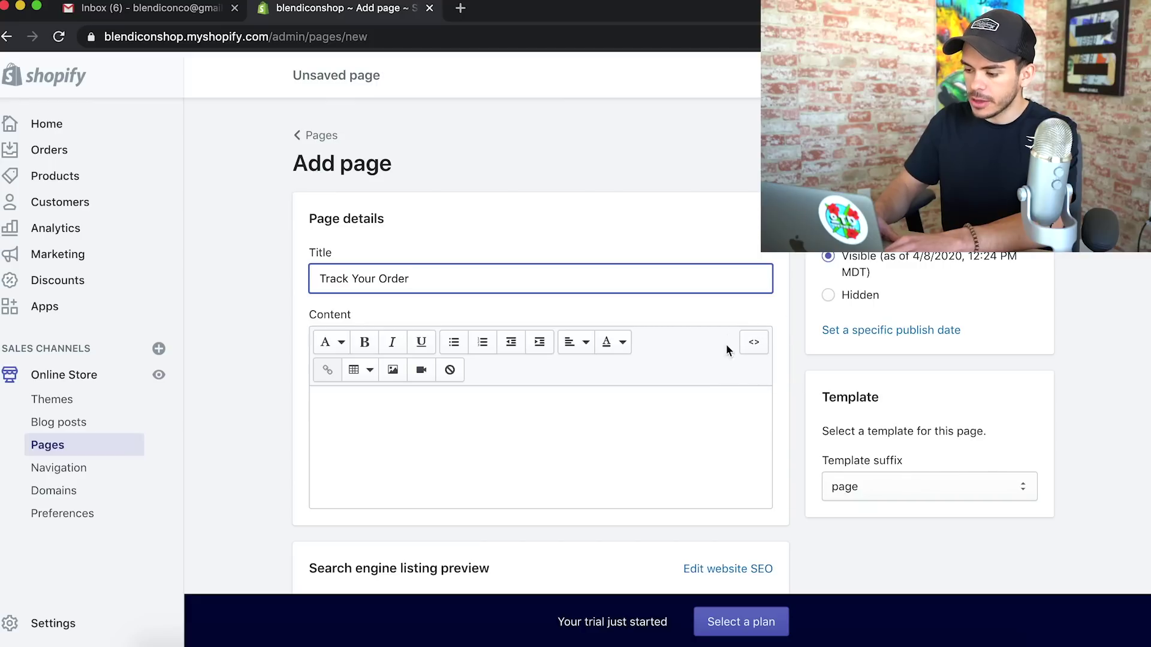
left_click(755, 344)
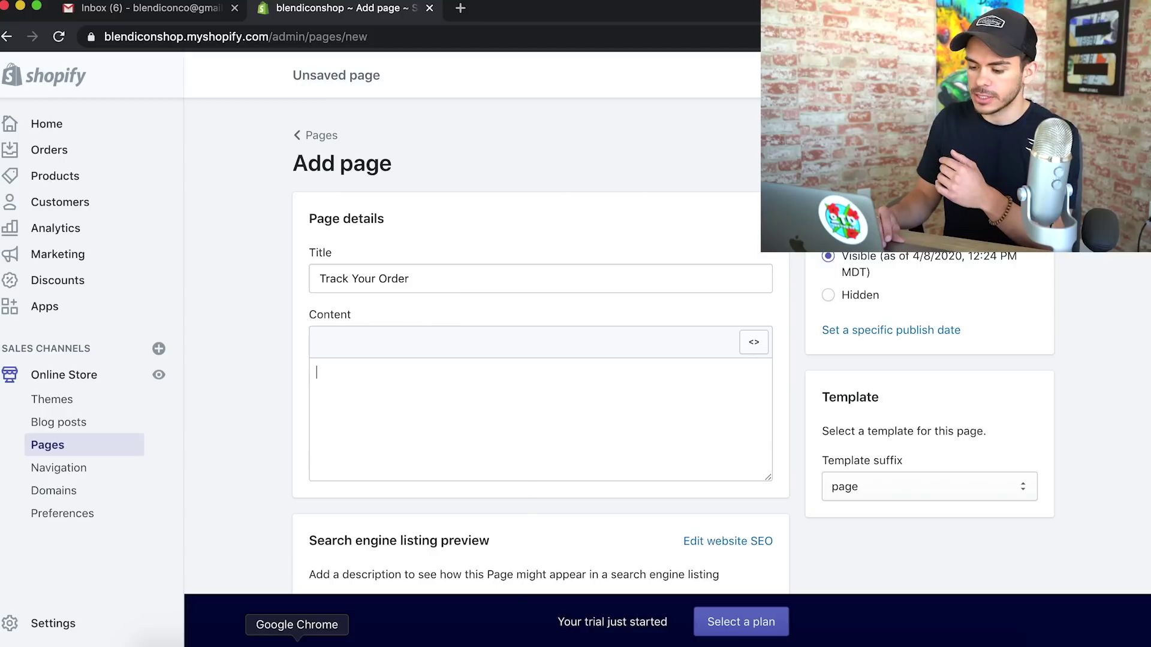
Bring the tracking-page Google Doc forward and scroll to its Tracking Page Script
right_click(297, 646)
left_click(360, 493)
scroll(584, 227, "down", 8)
scroll(585, 227, "up", 8)
scroll(584, 226, "down", 20)
Copy the Tracking Page Script from Google Docs and paste it into the page's HTML content
scroll(585, 227, "down", 5)
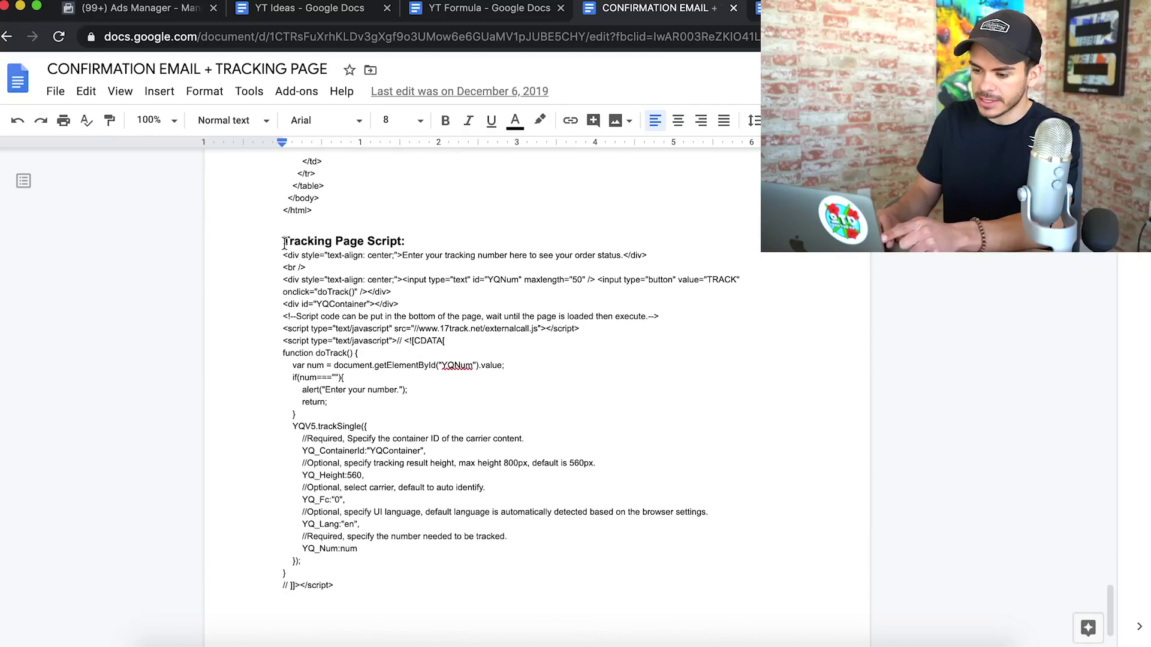
left_click_drag(276, 256, 332, 609)
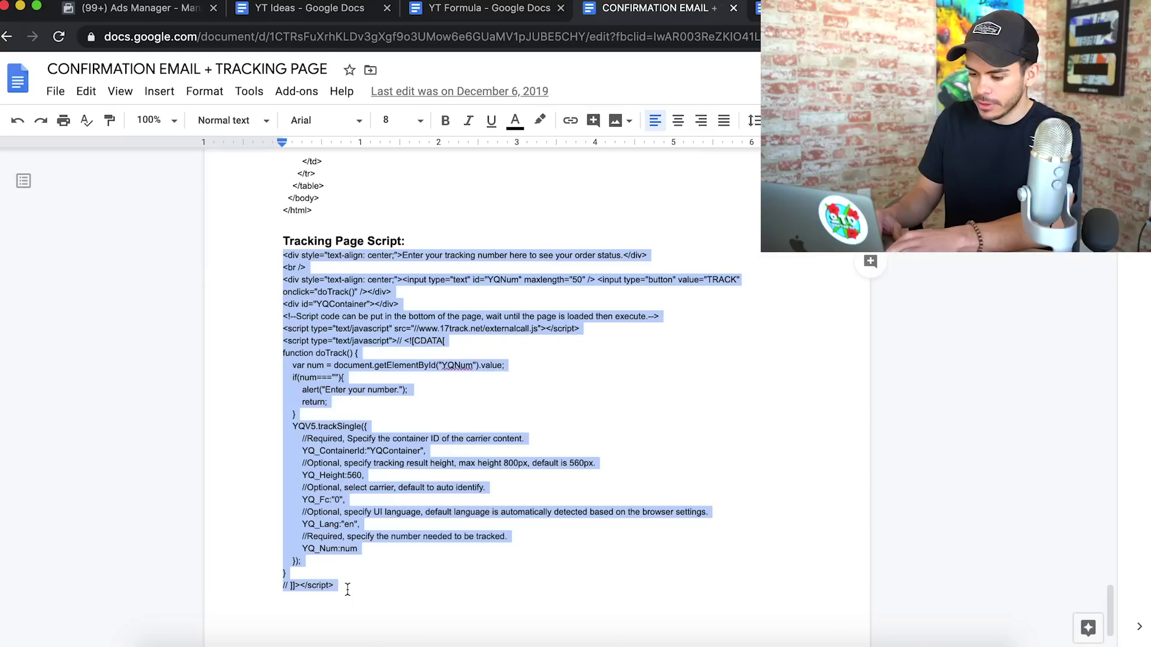
right_click(295, 634)
left_click(345, 478)
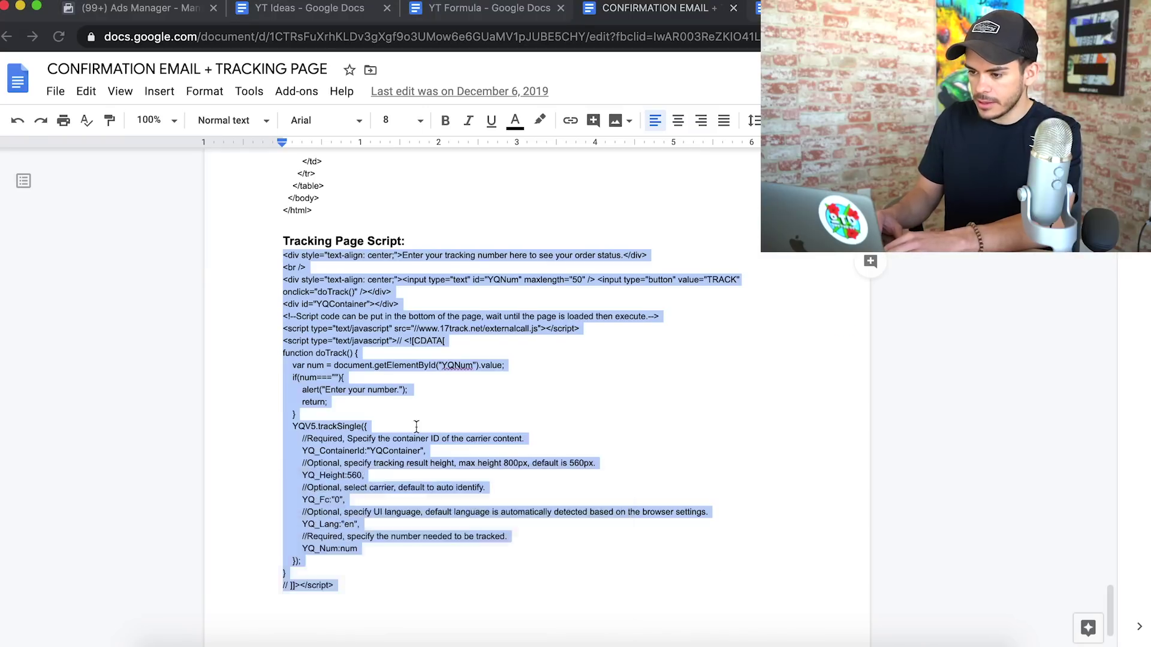
key("super+v")
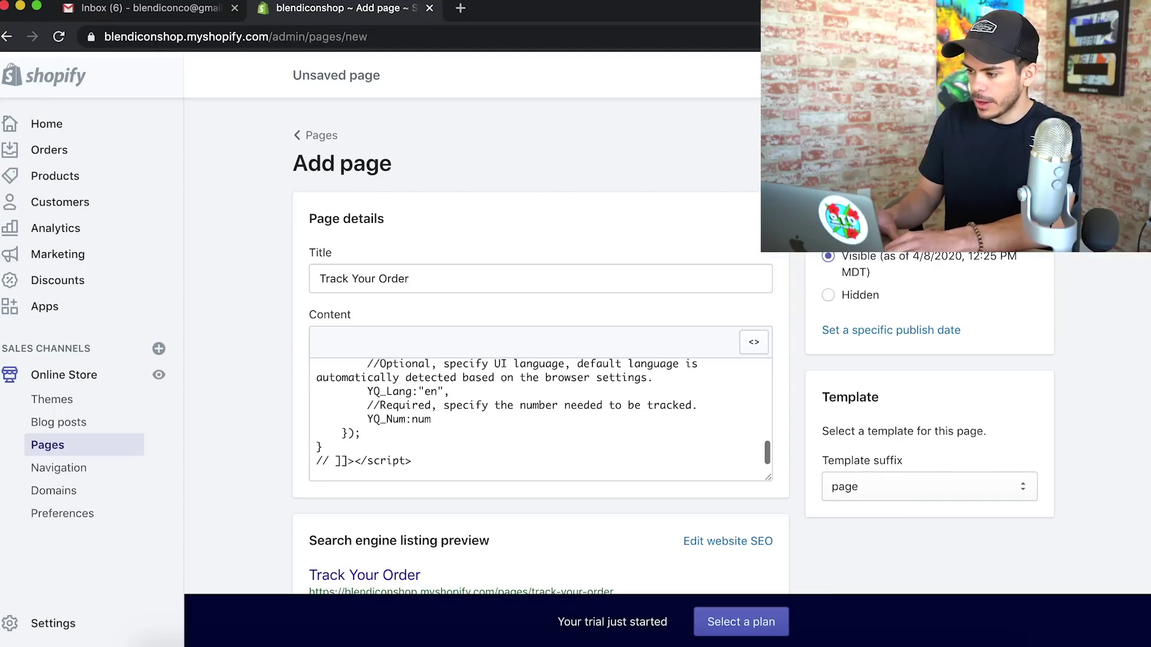
Save Track Your Order, then create and save a Contact Us page using the page.contact template
left_click(1033, 75)
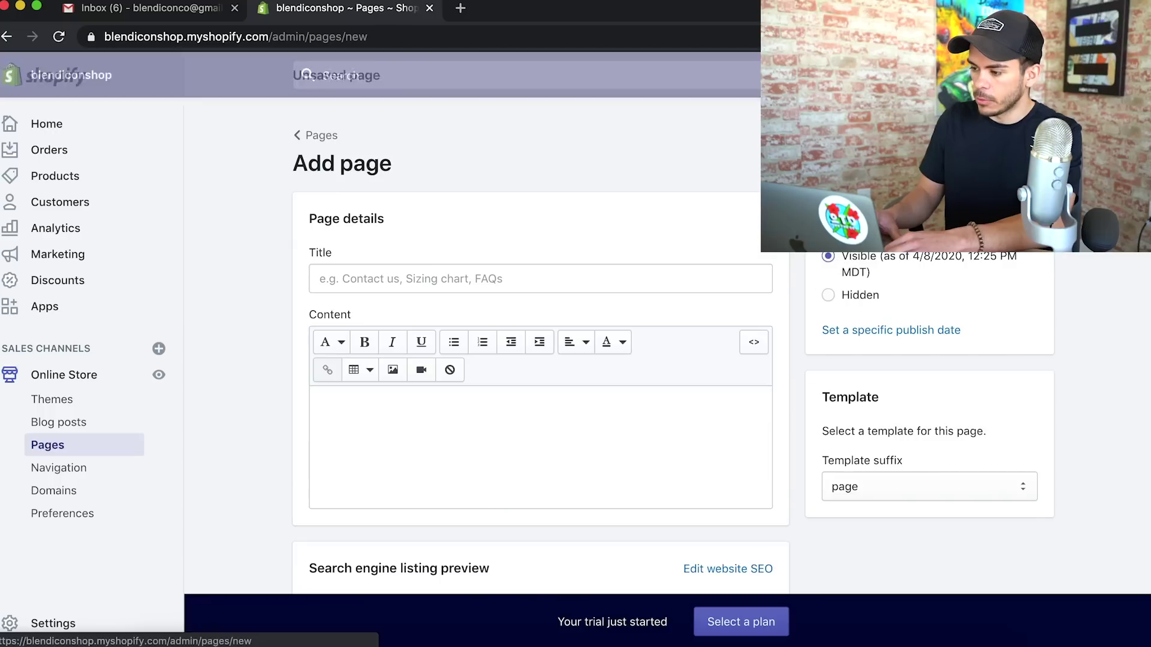
left_click(487, 279)
type("Contact Us")
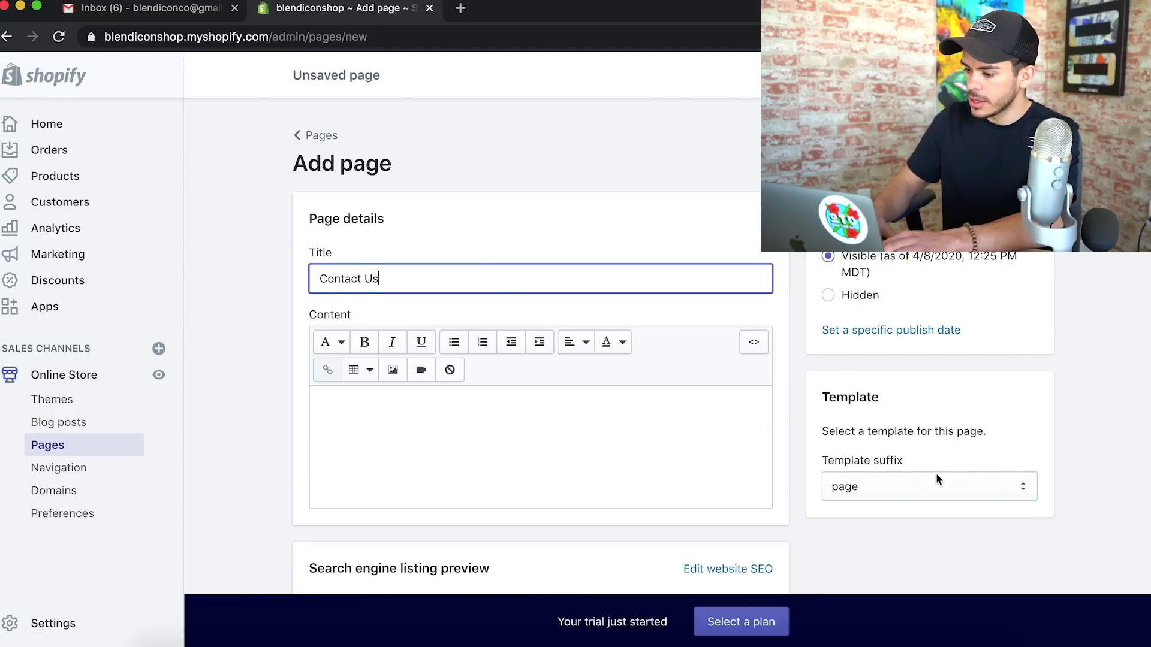
left_click(936, 480)
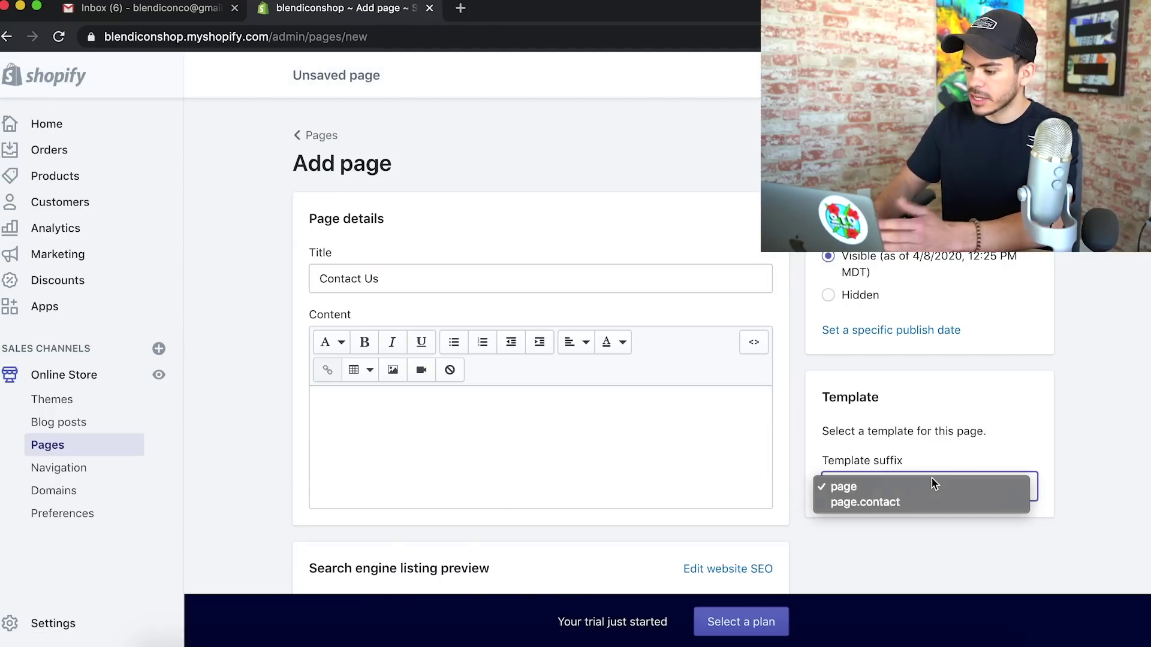
left_click(916, 508)
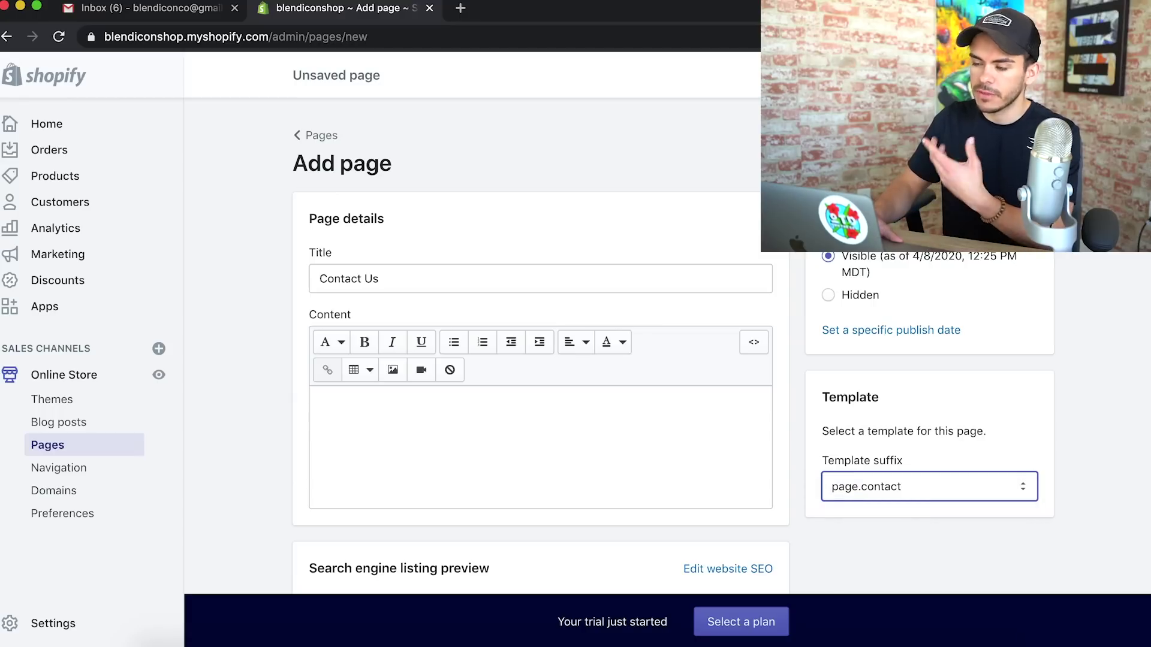
key("super+s")
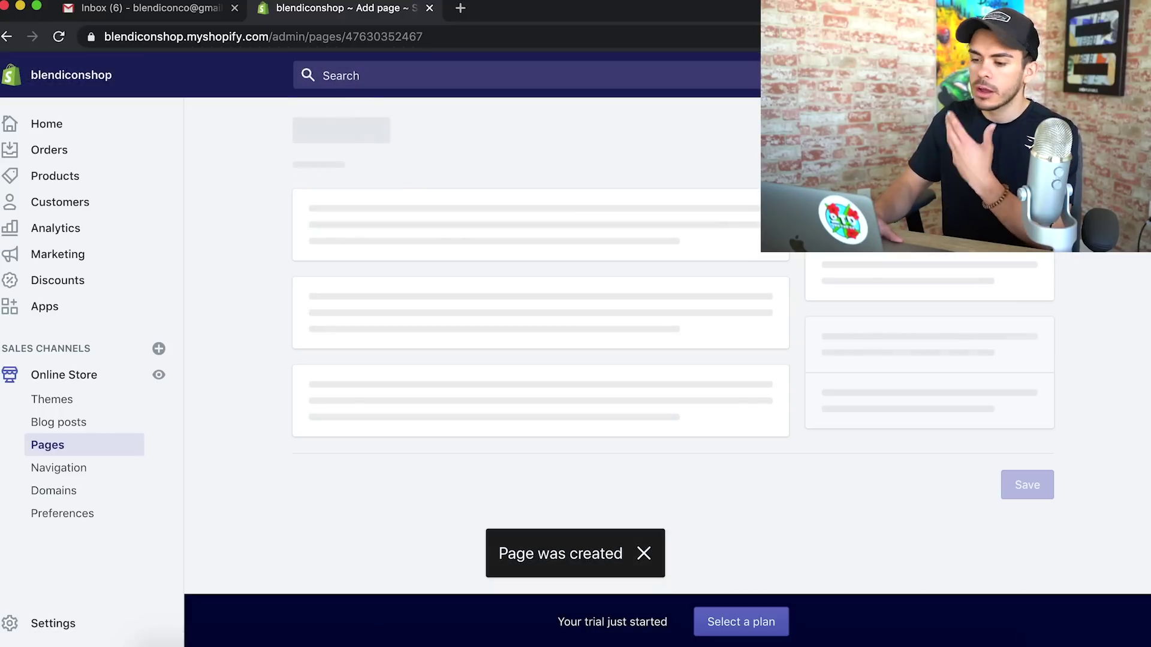
Review the Contact Us template options and open the store settings in a new tab
scroll(714, 282, "down", 2)
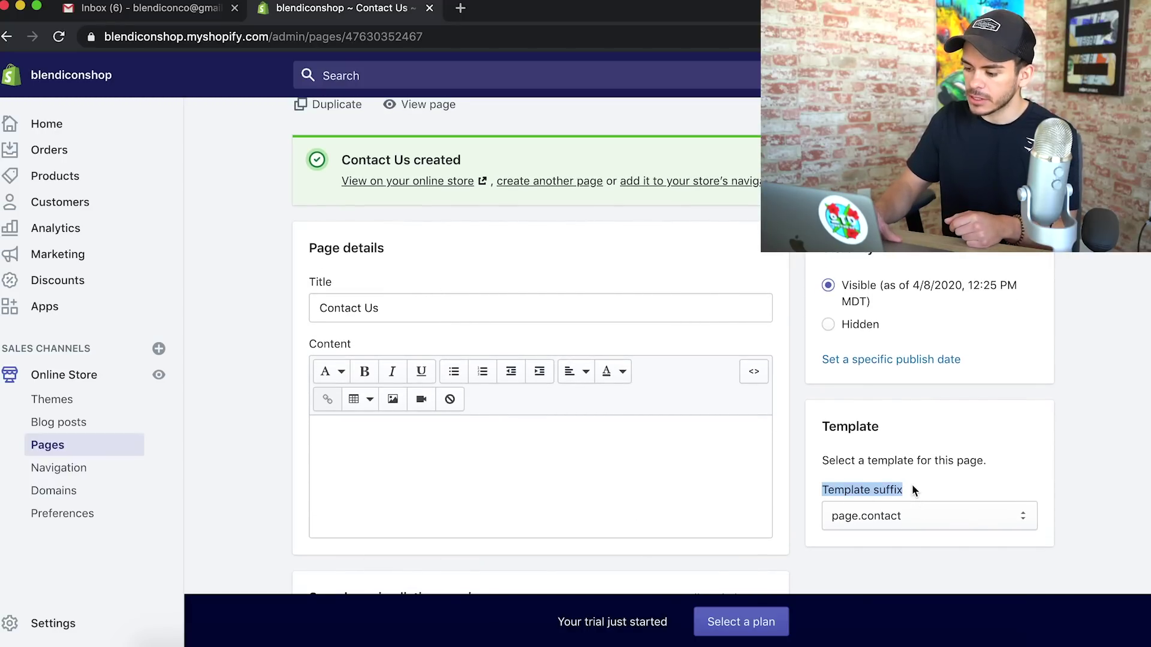
left_click(863, 520)
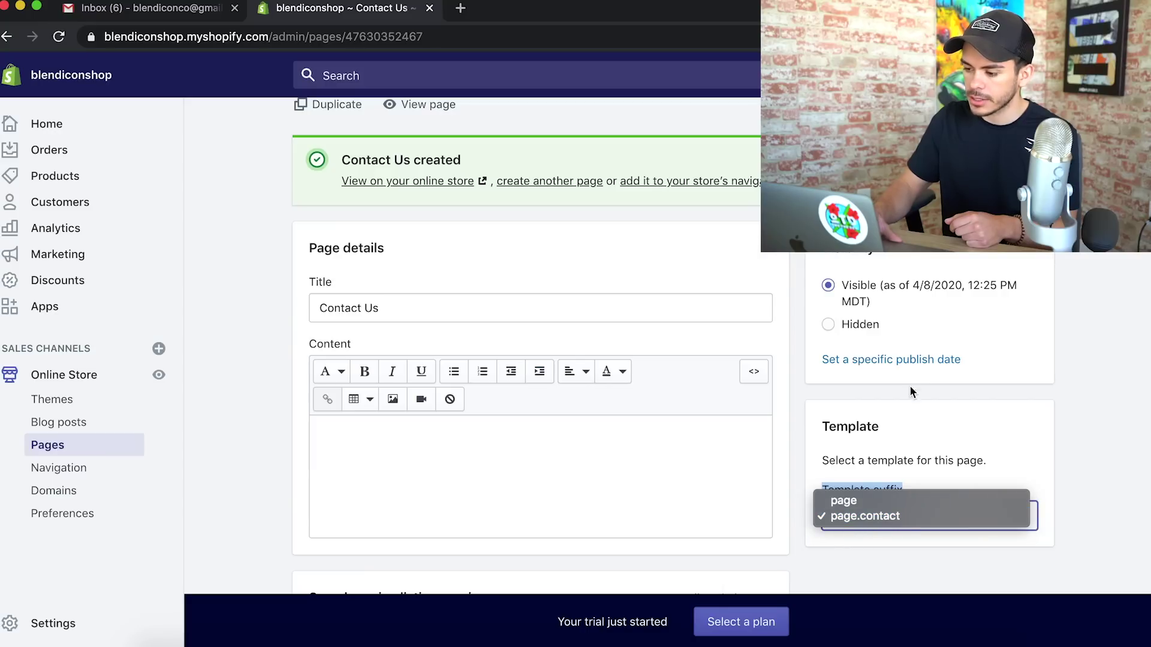
left_click(53, 623)
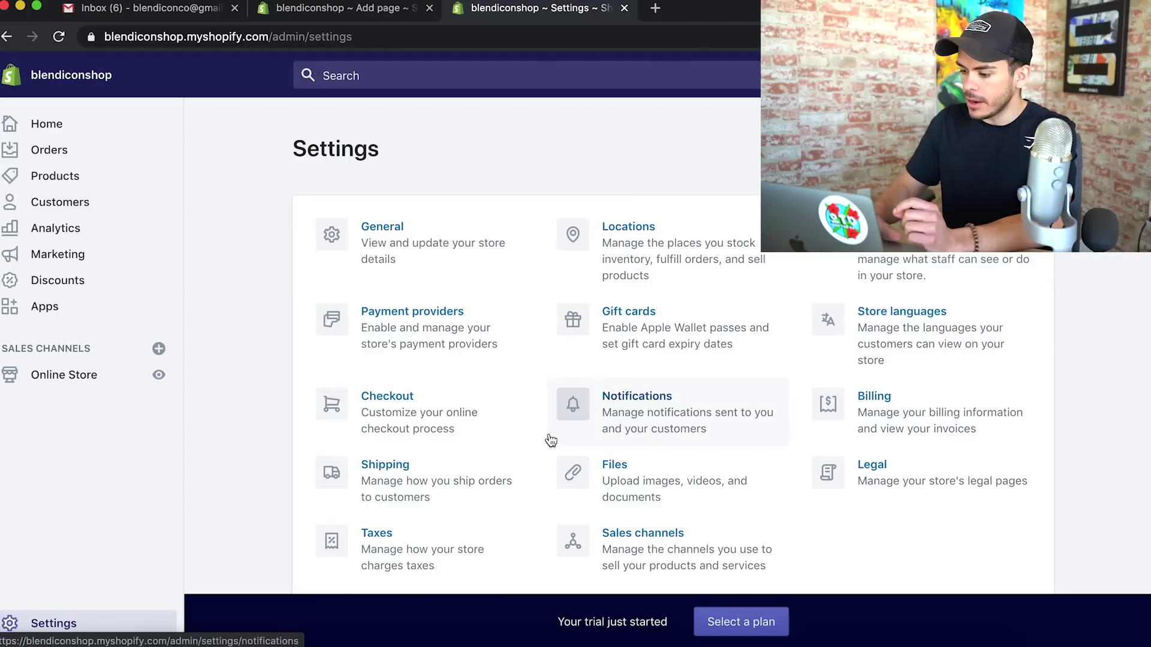
Open the Legal settings and scroll through the Refund policy template text
left_click(915, 486)
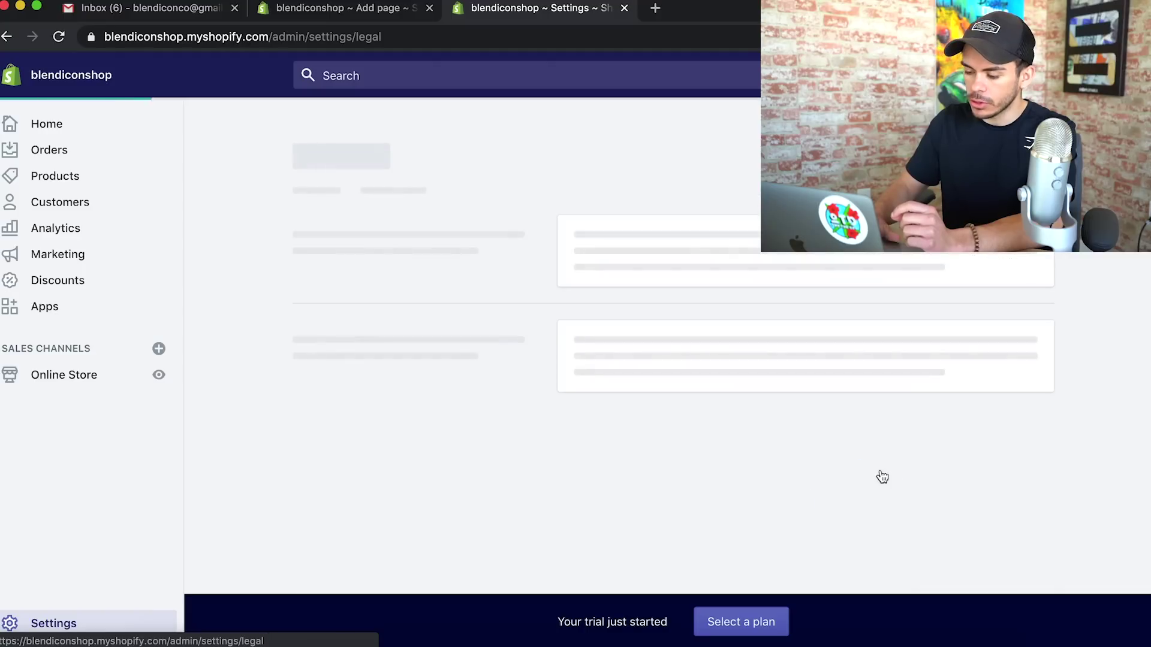
scroll(515, 413, "down", 2)
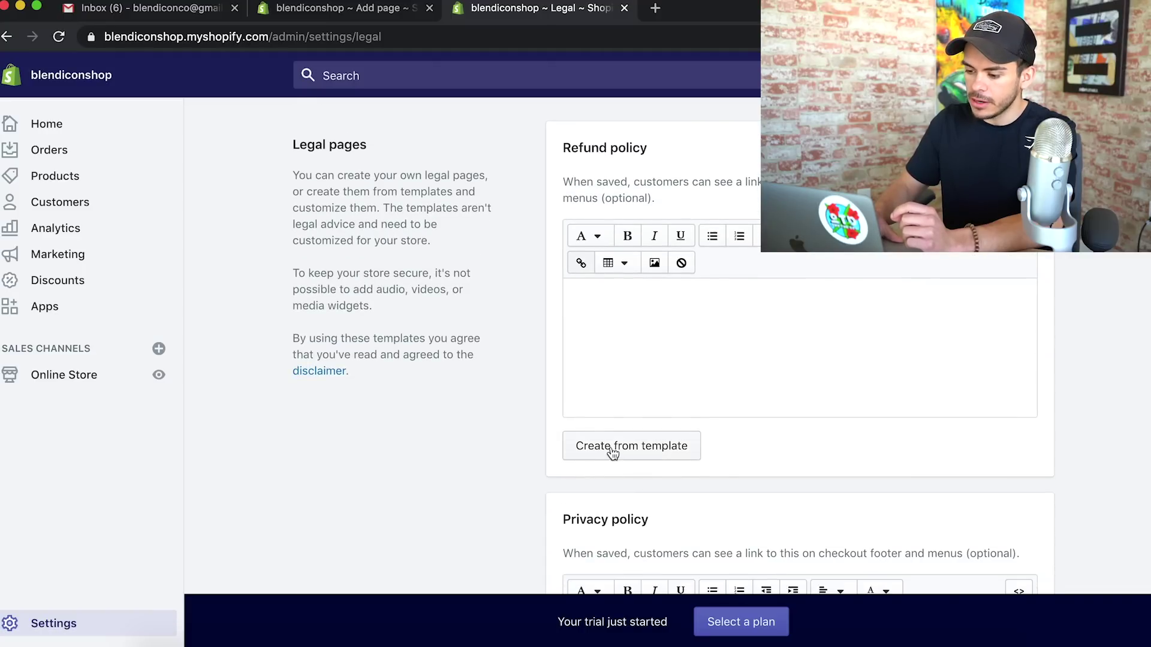
scroll(539, 453, "down", 1)
scroll(668, 405, "down", 7)
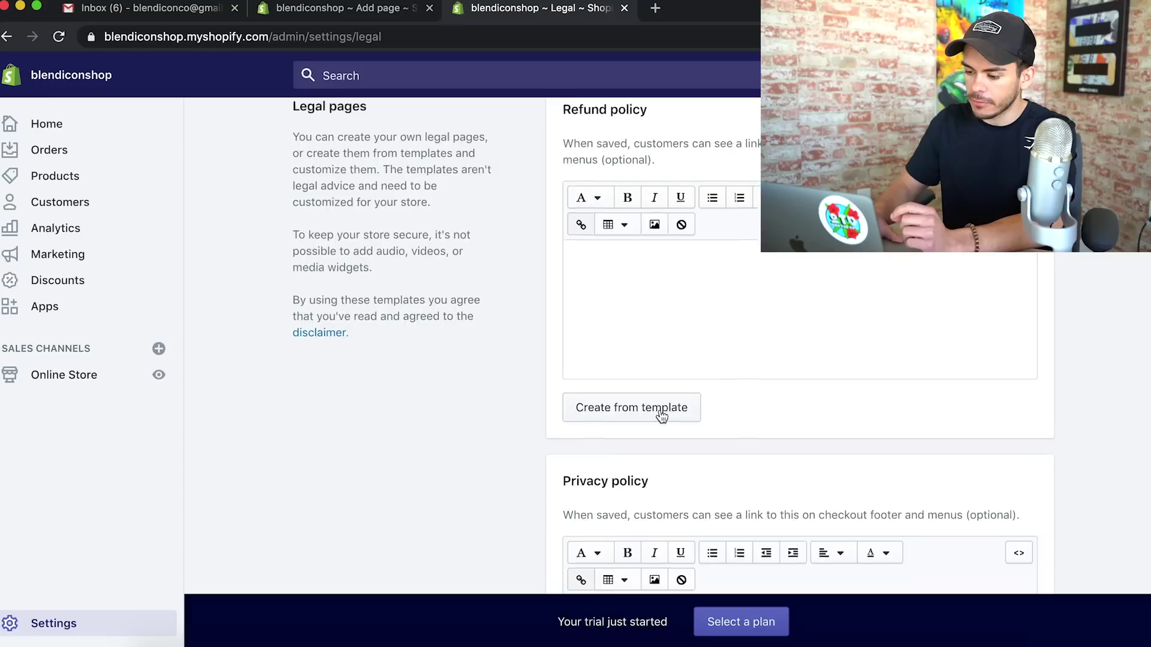
scroll(660, 410, "down", 7)
scroll(659, 410, "up", 7)
scroll(660, 410, "up", 8)
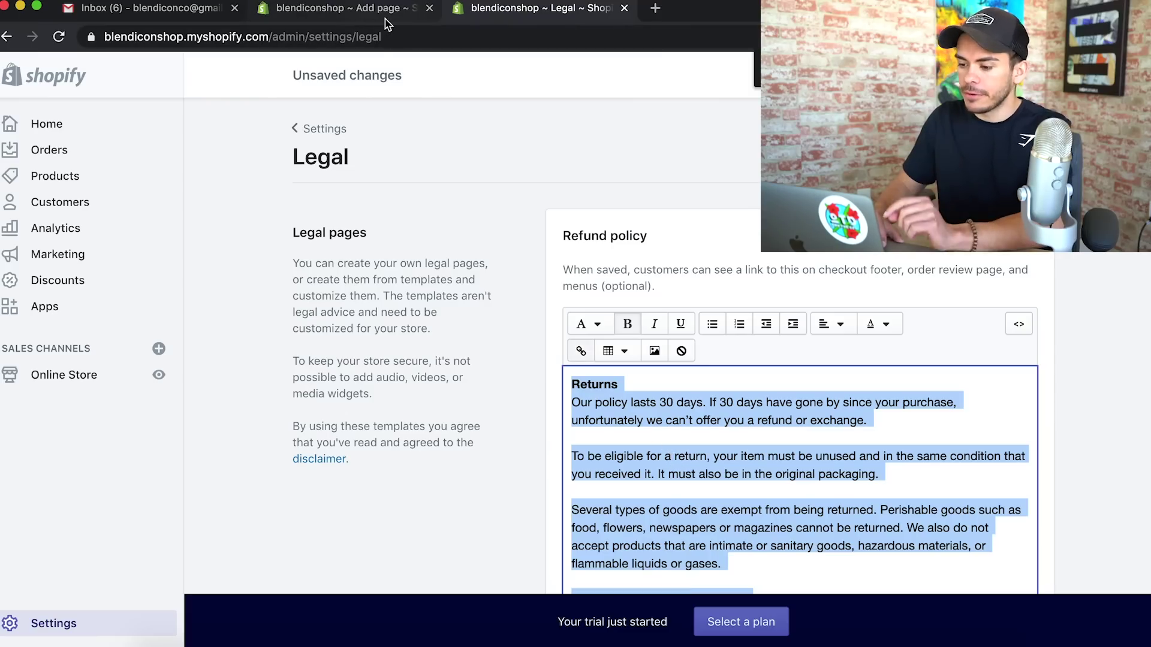
Create and save a Refund Policy page containing the pasted refund policy text
left_click(386, 23)
left_click(401, 418)
key("super+v")
left_click(399, 279)
type("Ref")
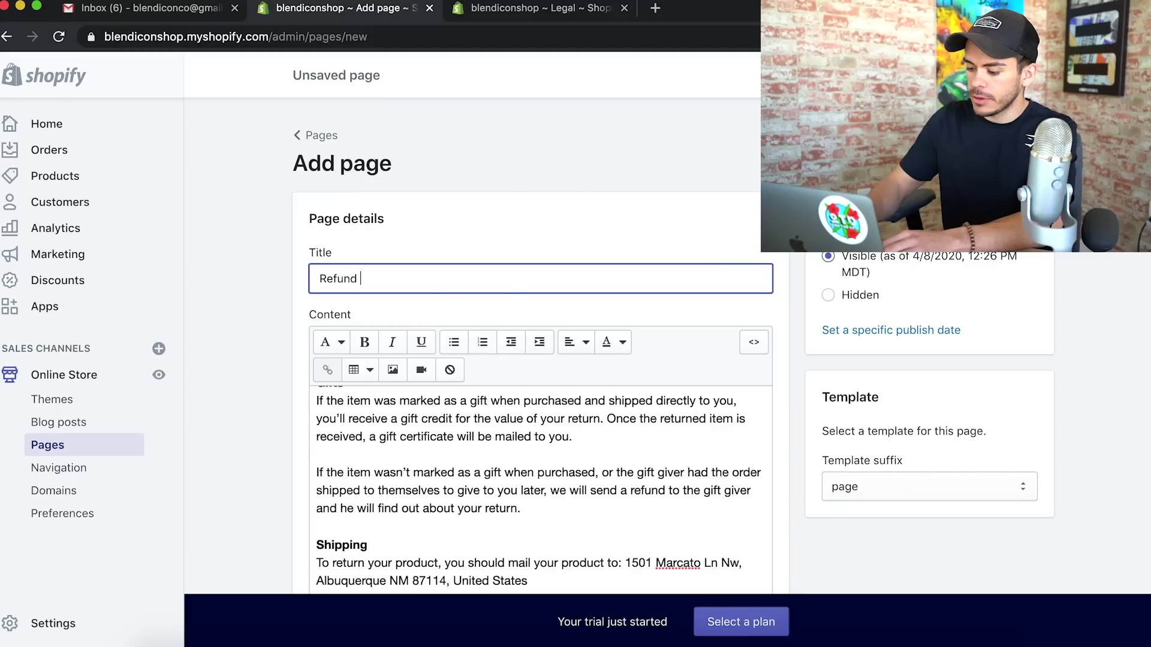
key("super+s")
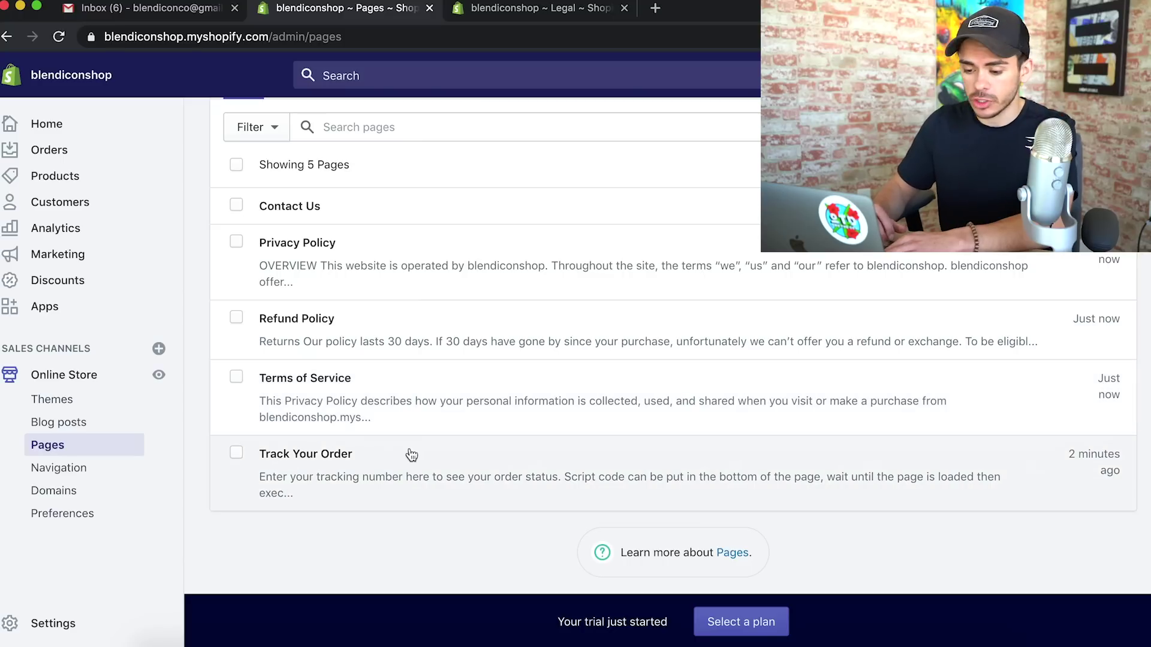
In the Main menu, turn the Catalog item into BlendIcon™ linked to the Portable Blender product
left_click(60, 473)
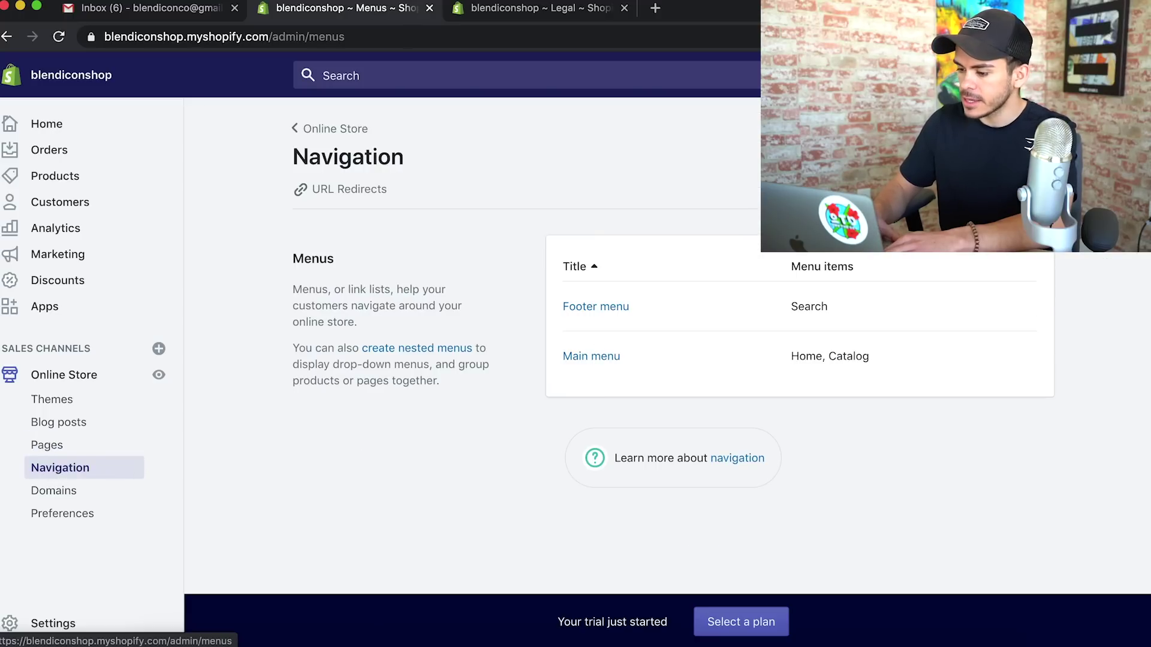
left_click(601, 359)
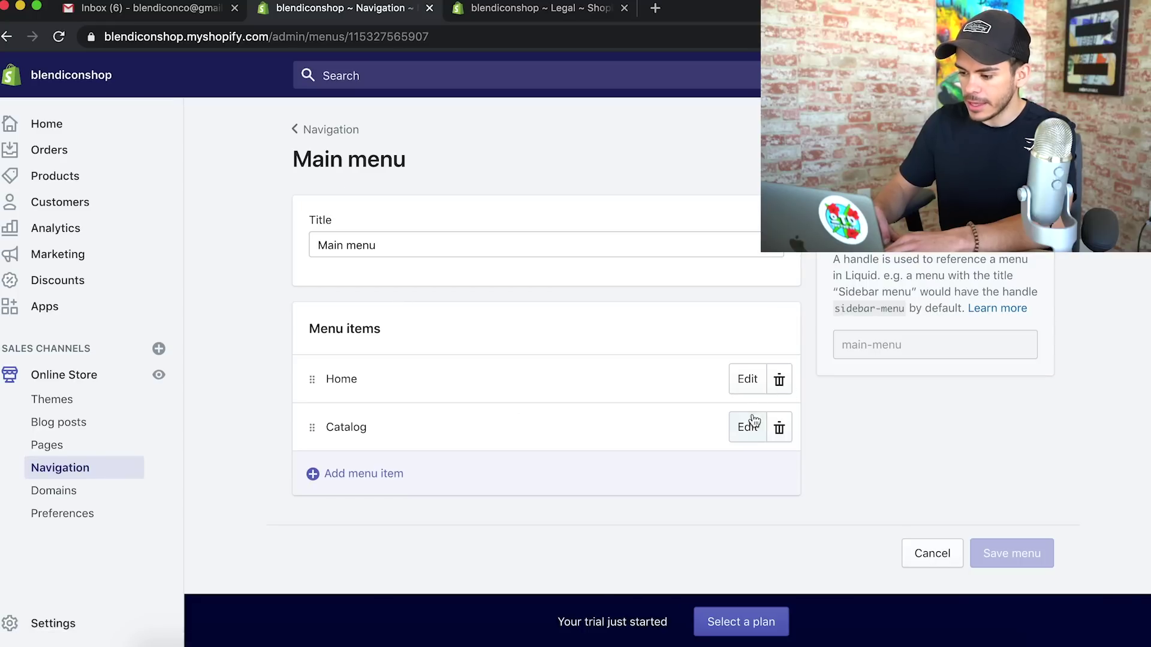
left_click(751, 428)
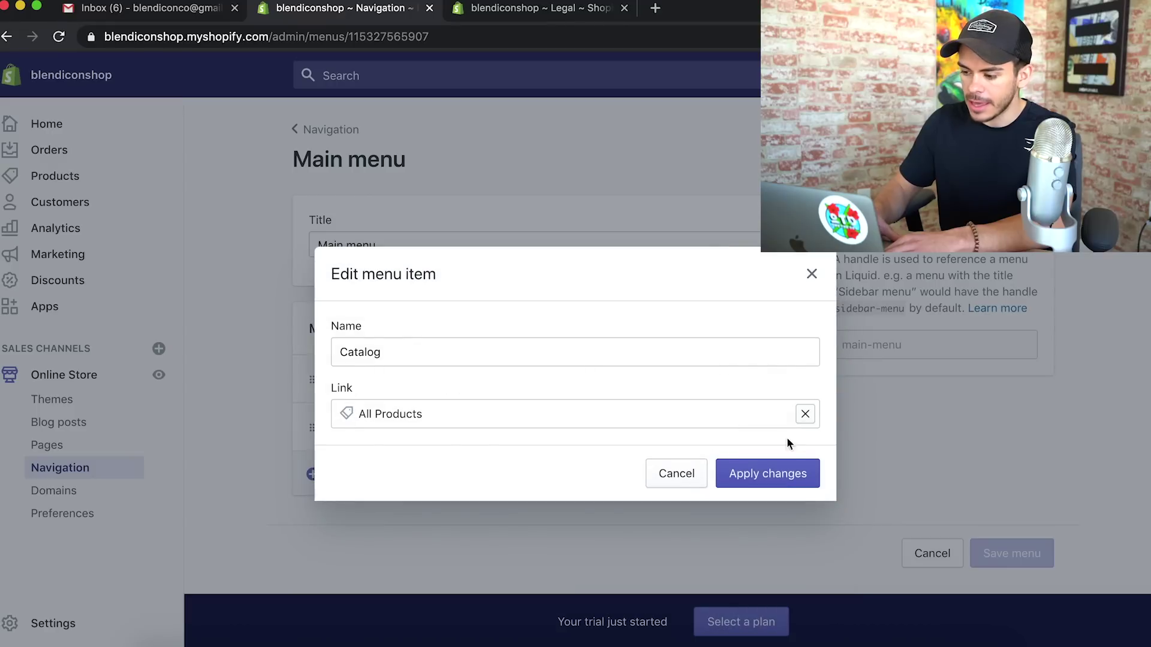
left_click(806, 413)
left_click(483, 249)
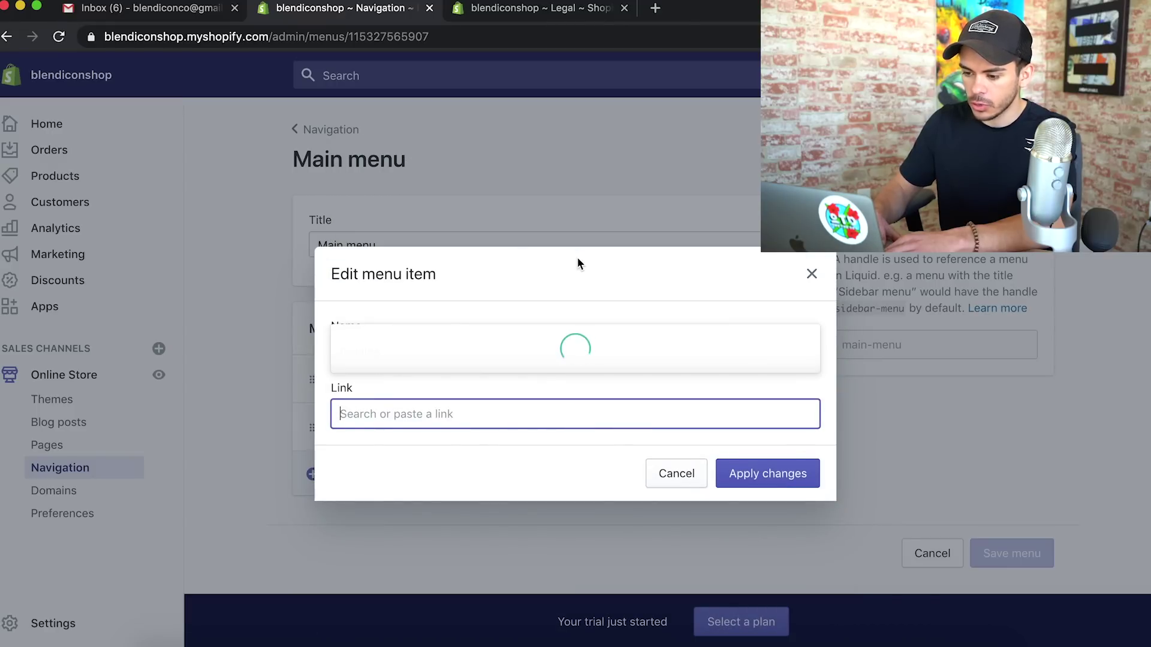
left_click(472, 353)
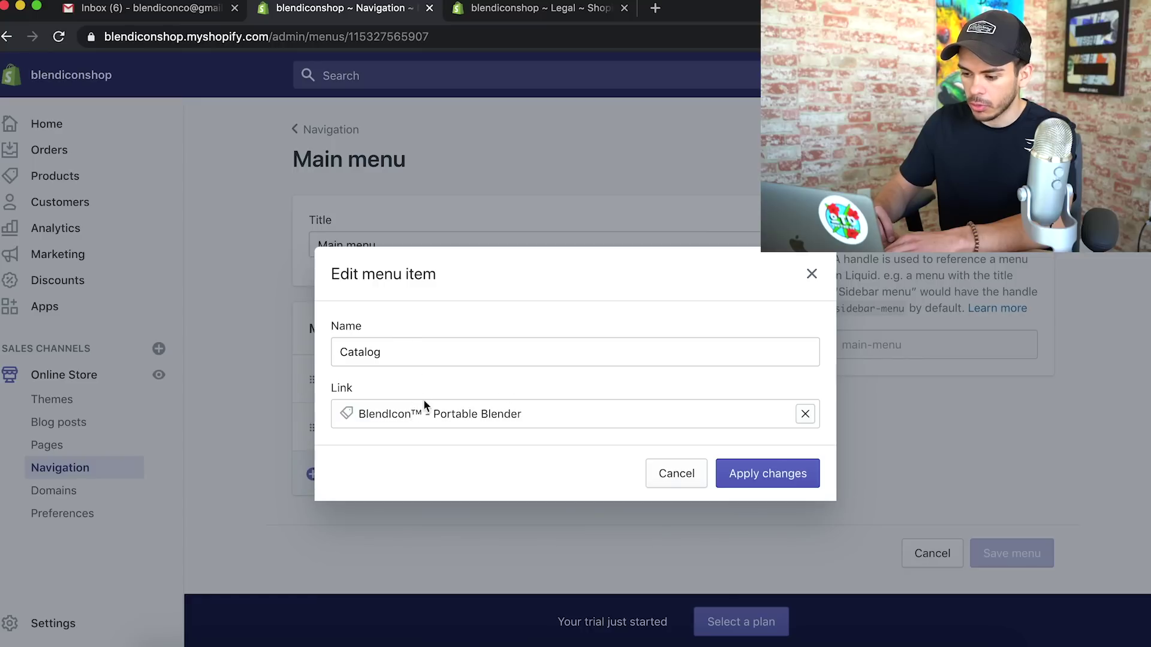
left_click_drag(542, 418, 362, 408)
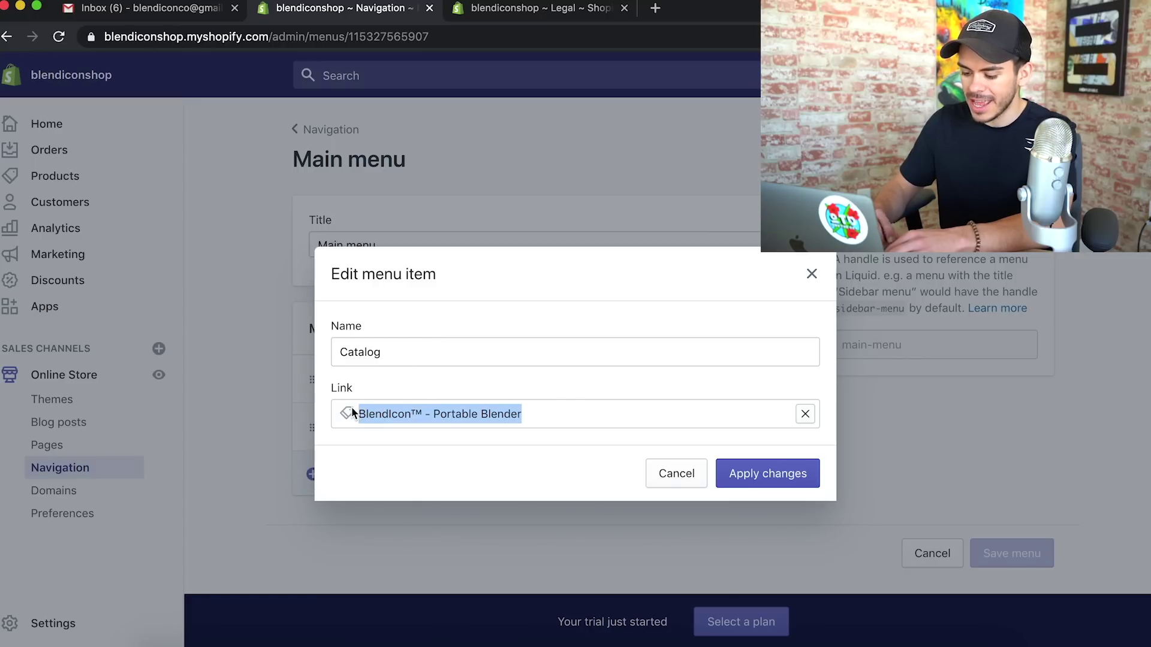
key("super+c")
left_click(408, 349)
key("super+a")
key("super+v")
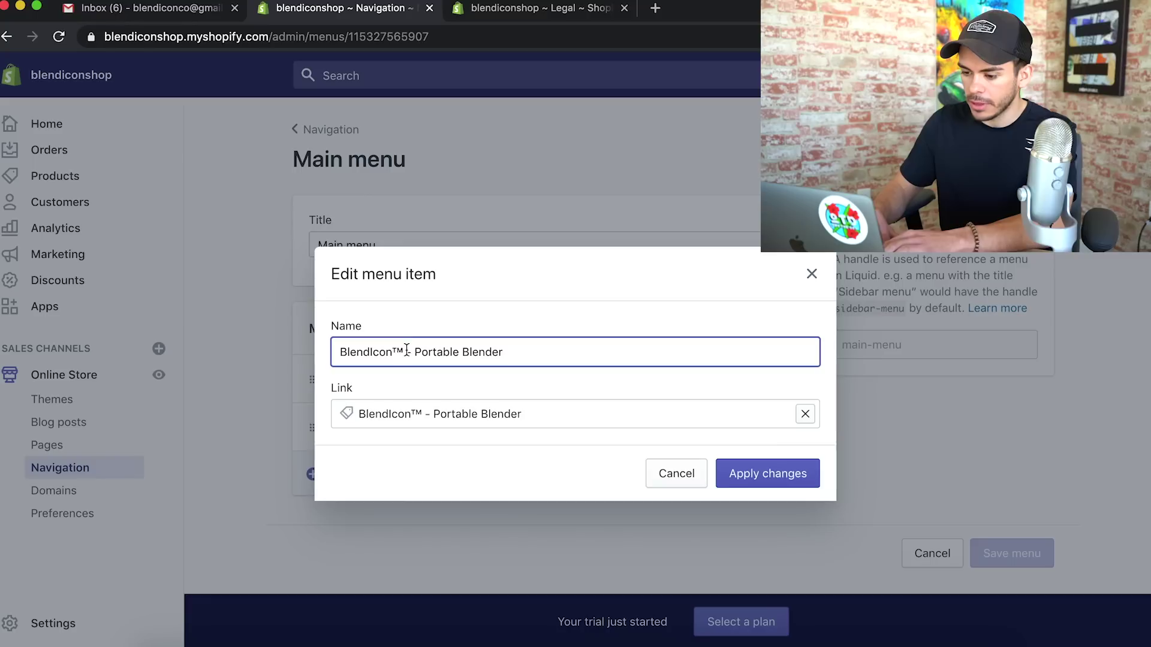
left_click_drag(407, 349, 503, 352)
key("BackSpace")
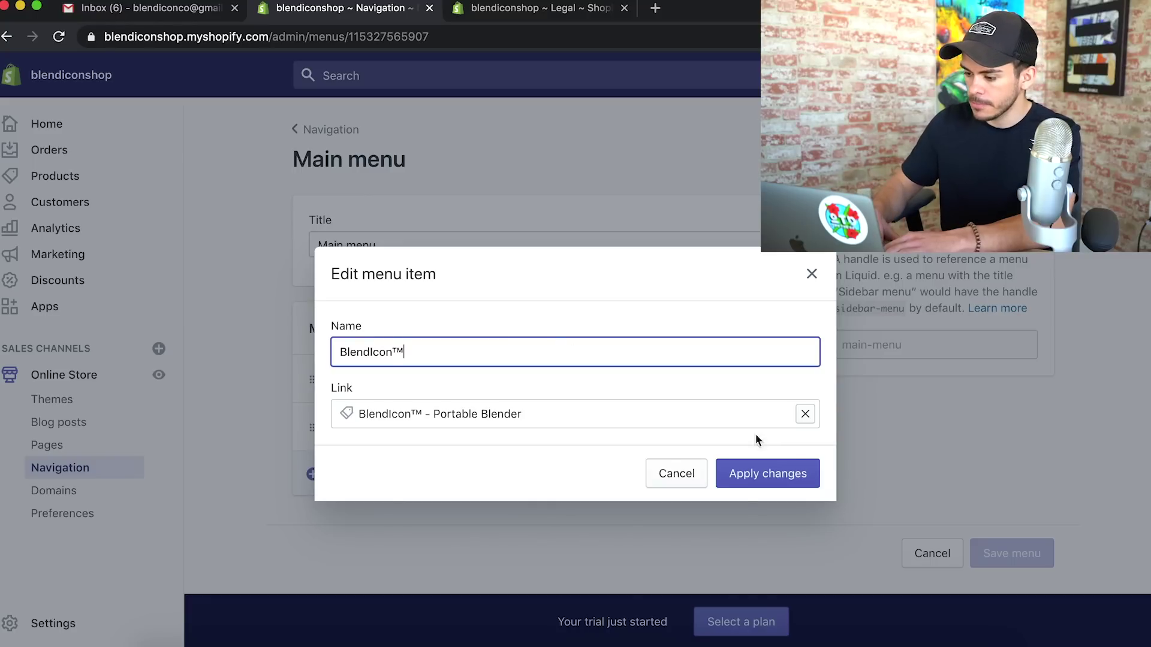
left_click(779, 474)
Add a Track Your Order page link to the Main menu
left_click(403, 473)
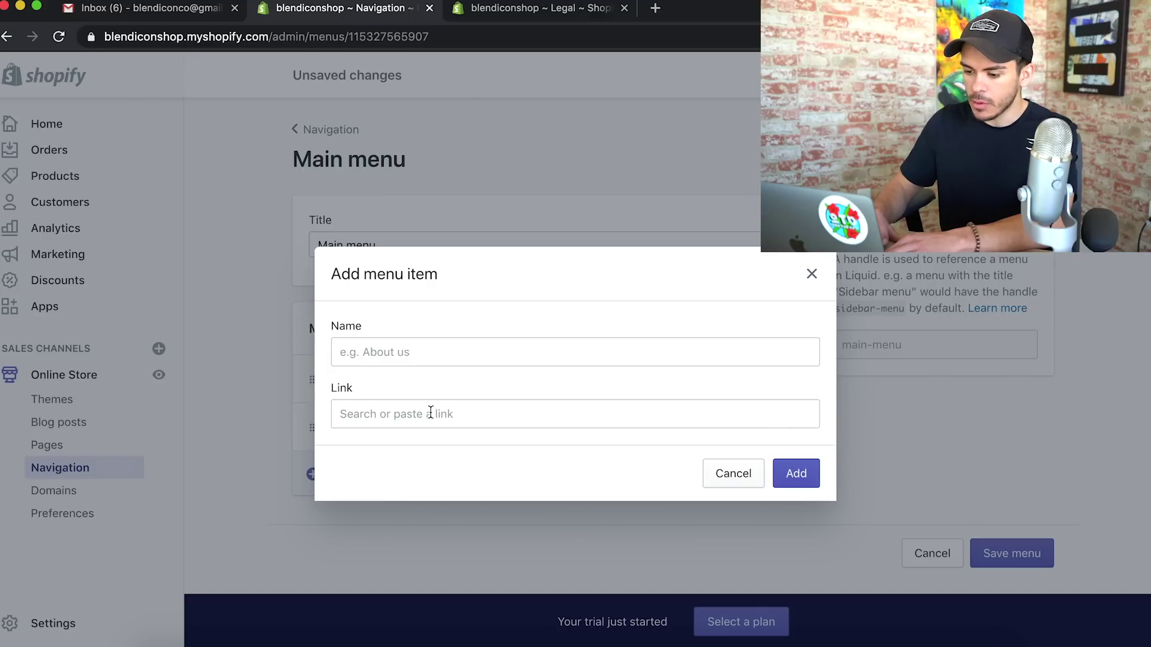
left_click(398, 408)
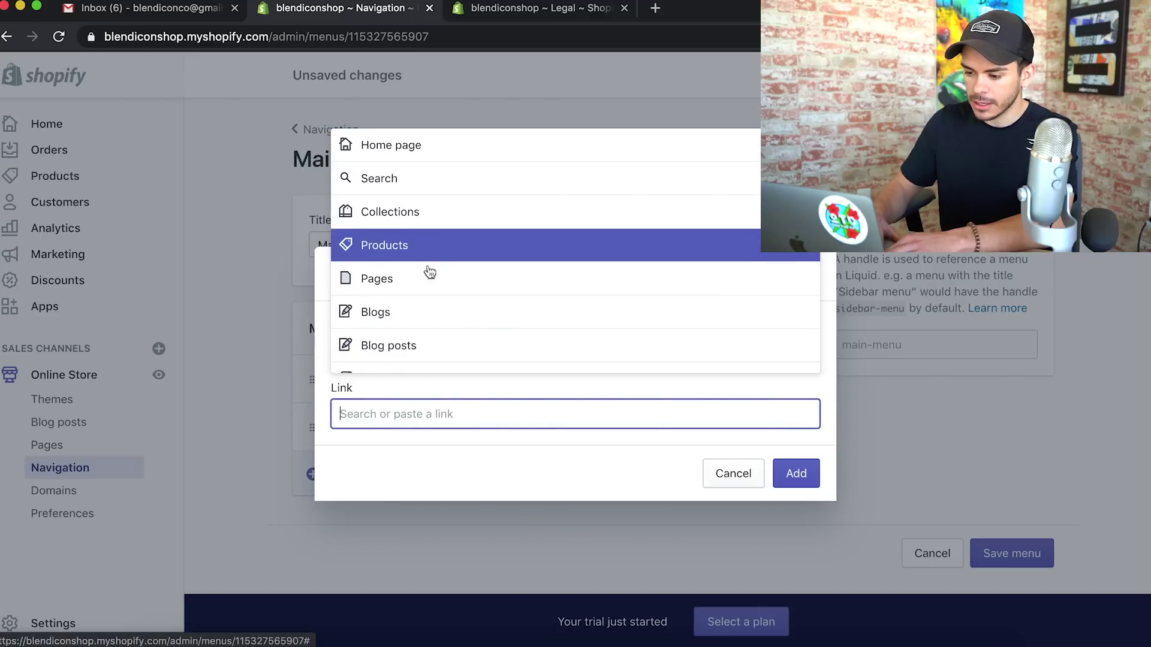
left_click(428, 265)
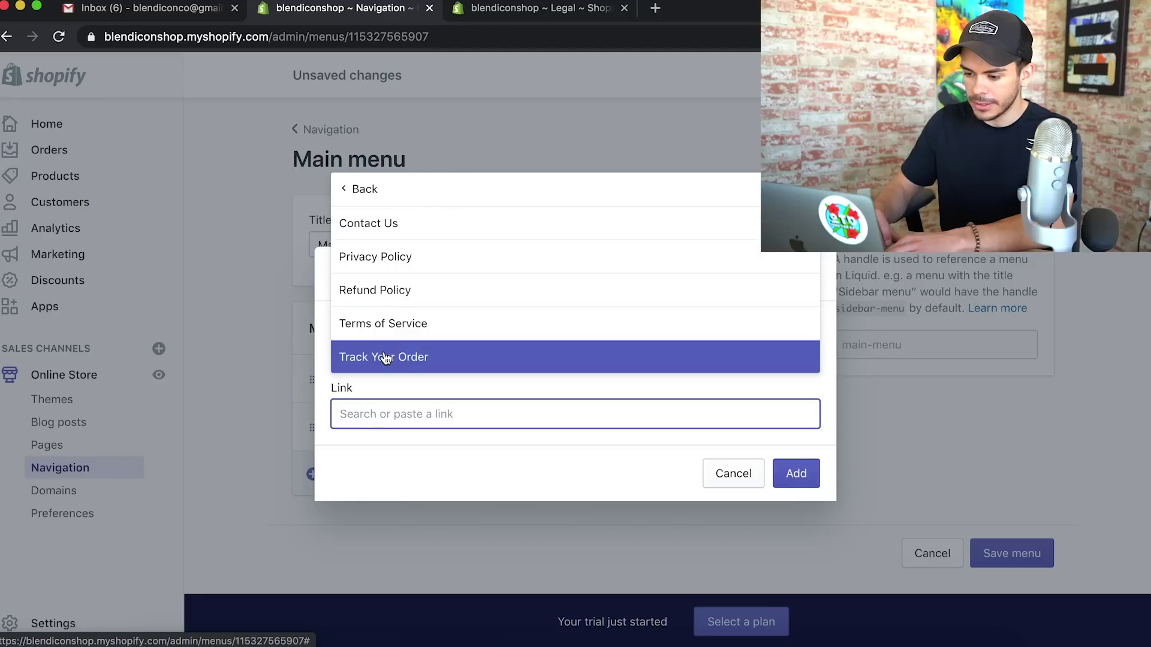
left_click(386, 358)
left_click(801, 476)
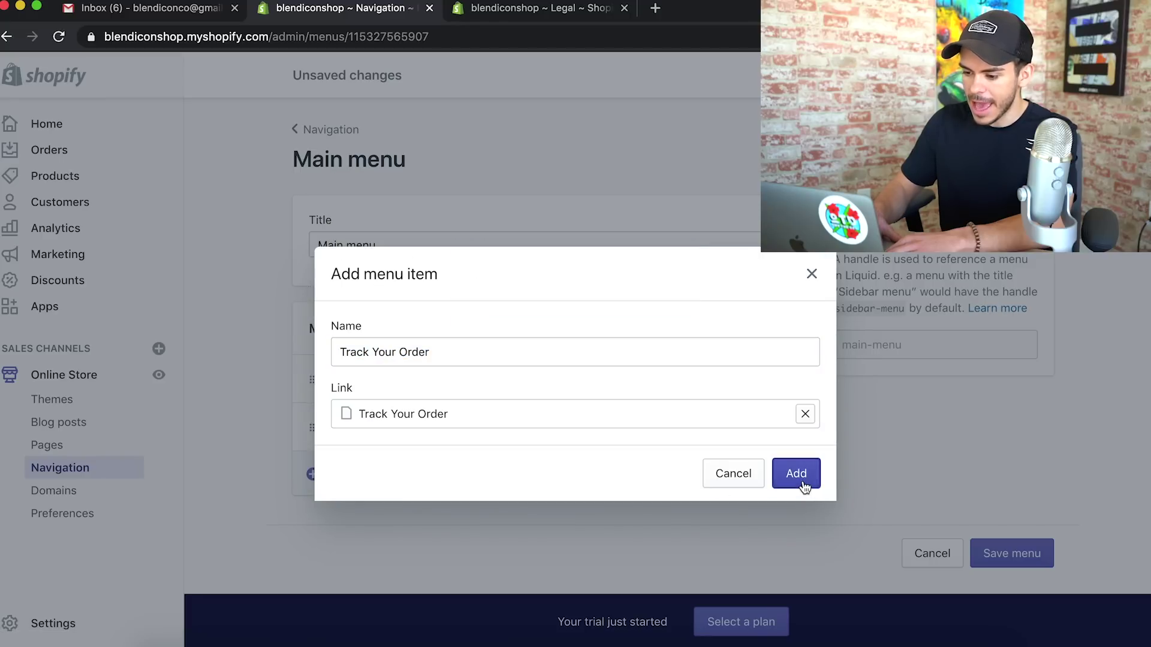
Add a Contact Us page link, save the Main menu, and return to the menus list
left_click(429, 525)
left_click(385, 413)
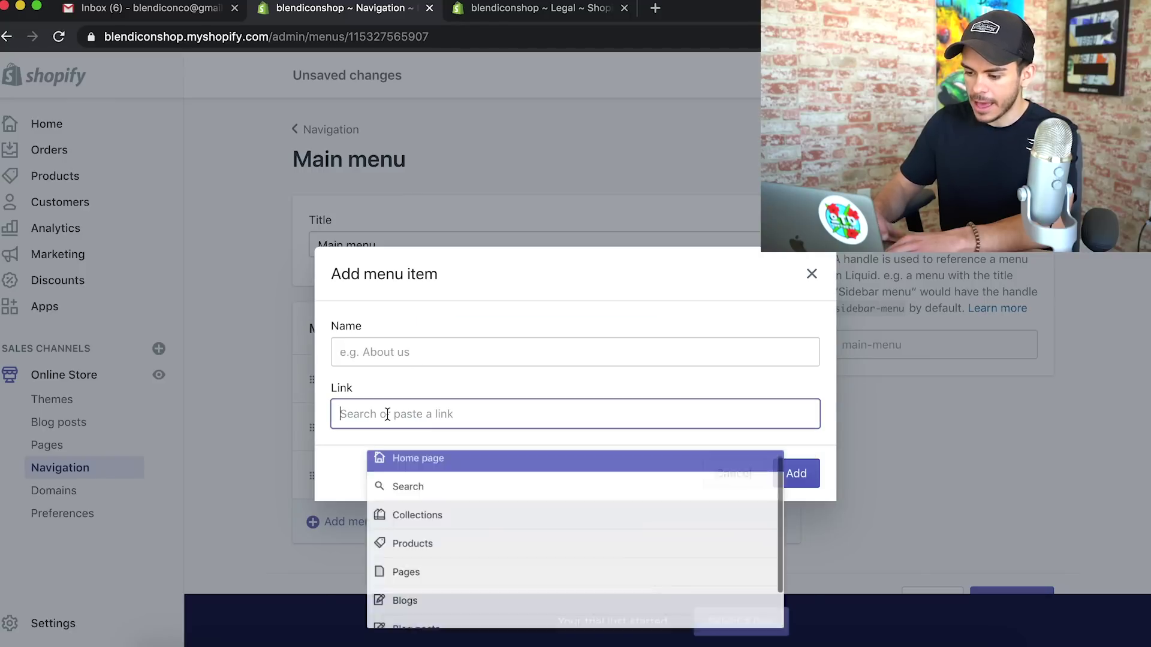
type("Col")
key("BackSpace")
key("BackSpace")
key("BackSpace")
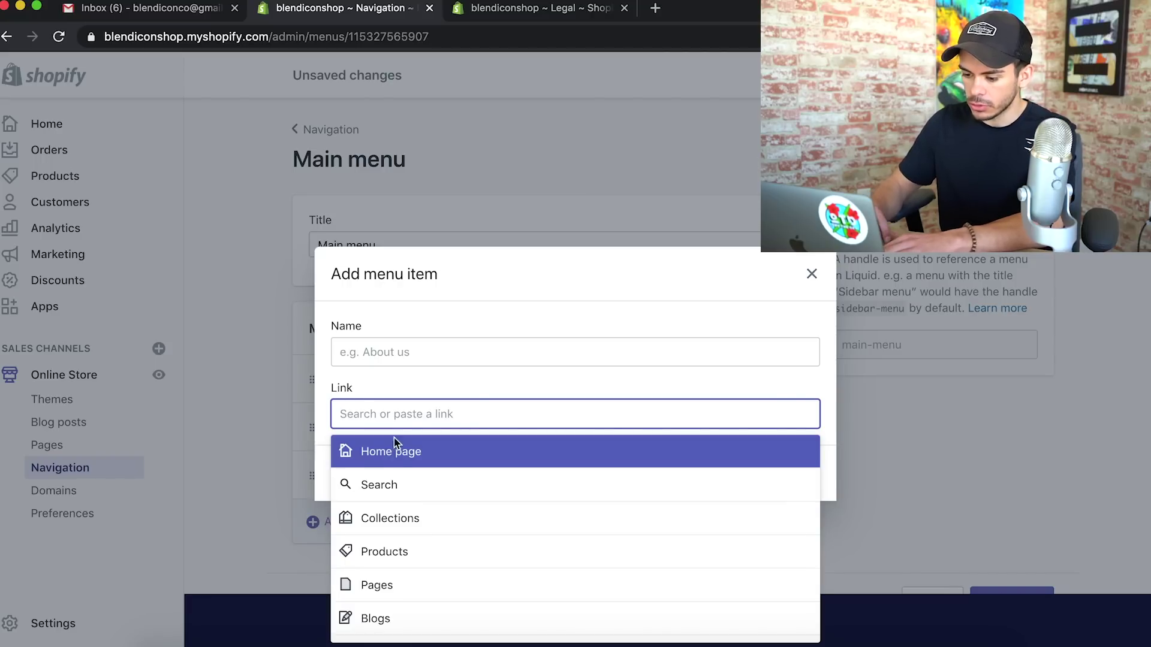
left_click(385, 583)
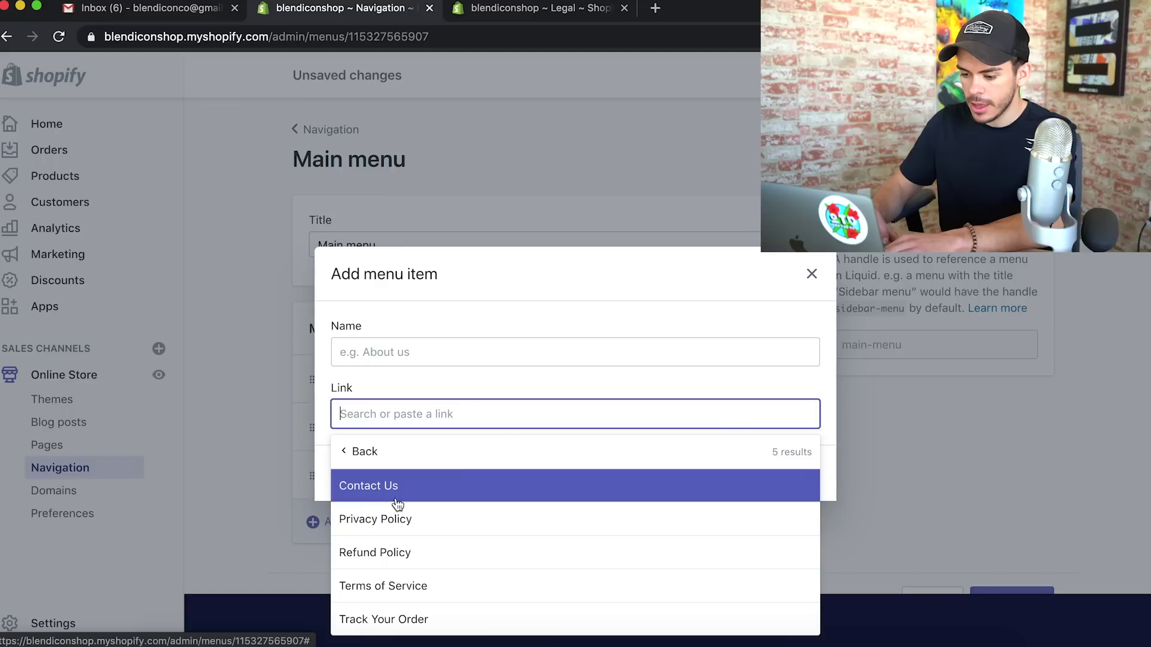
left_click(377, 497)
left_click(802, 478)
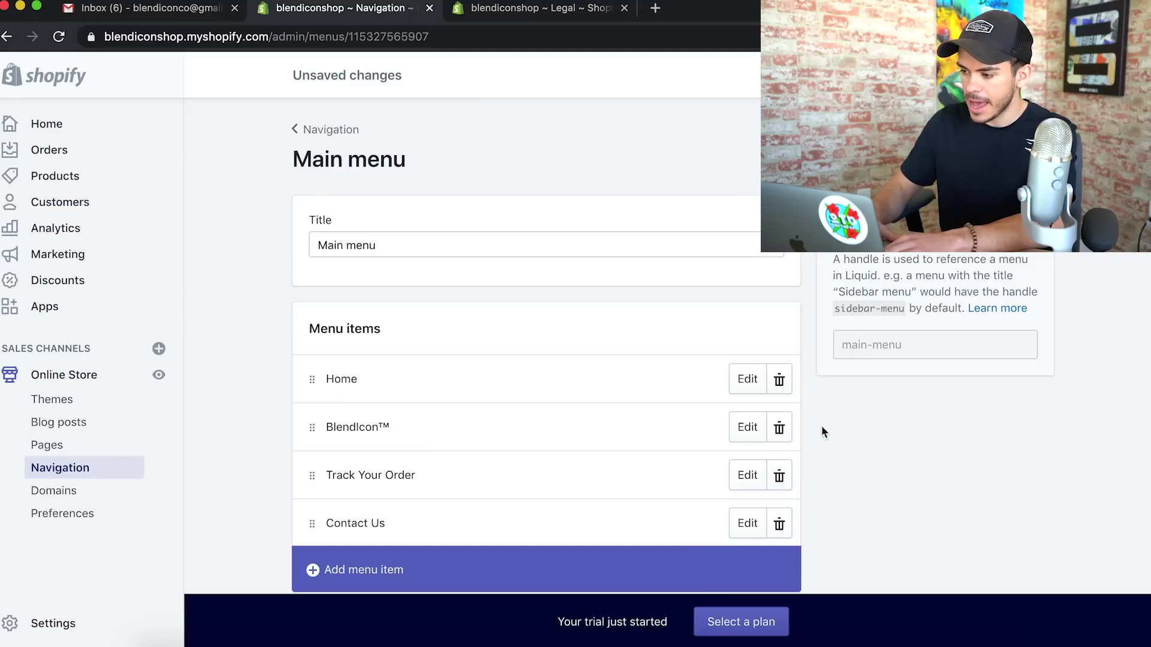
left_click(1033, 75)
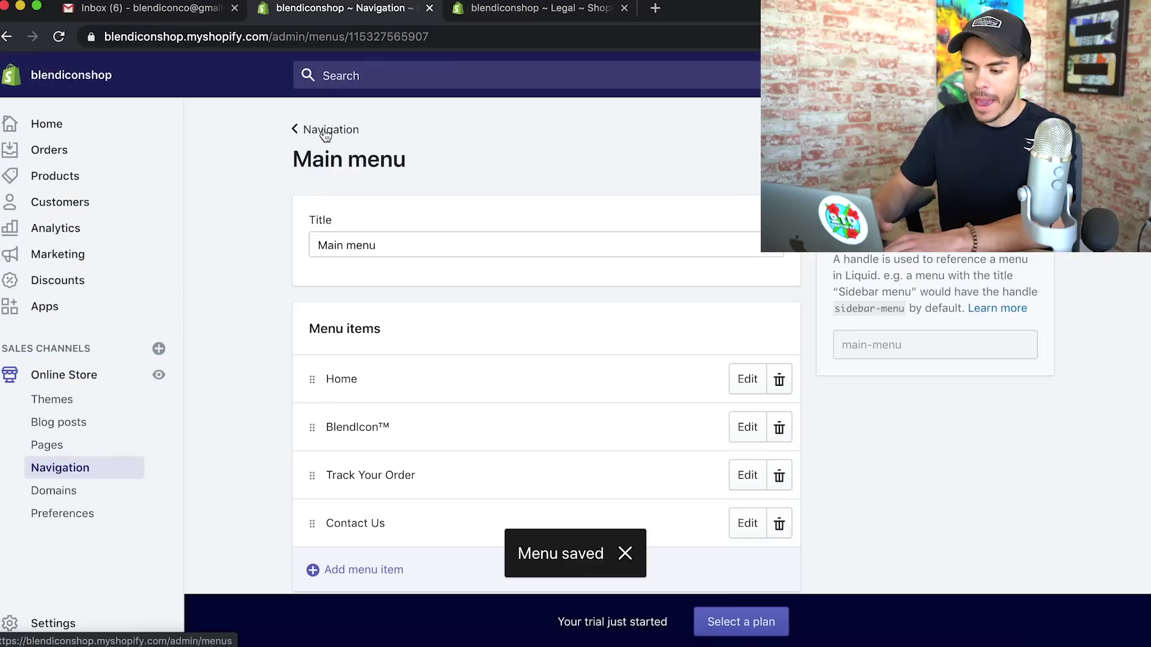
left_click(324, 131)
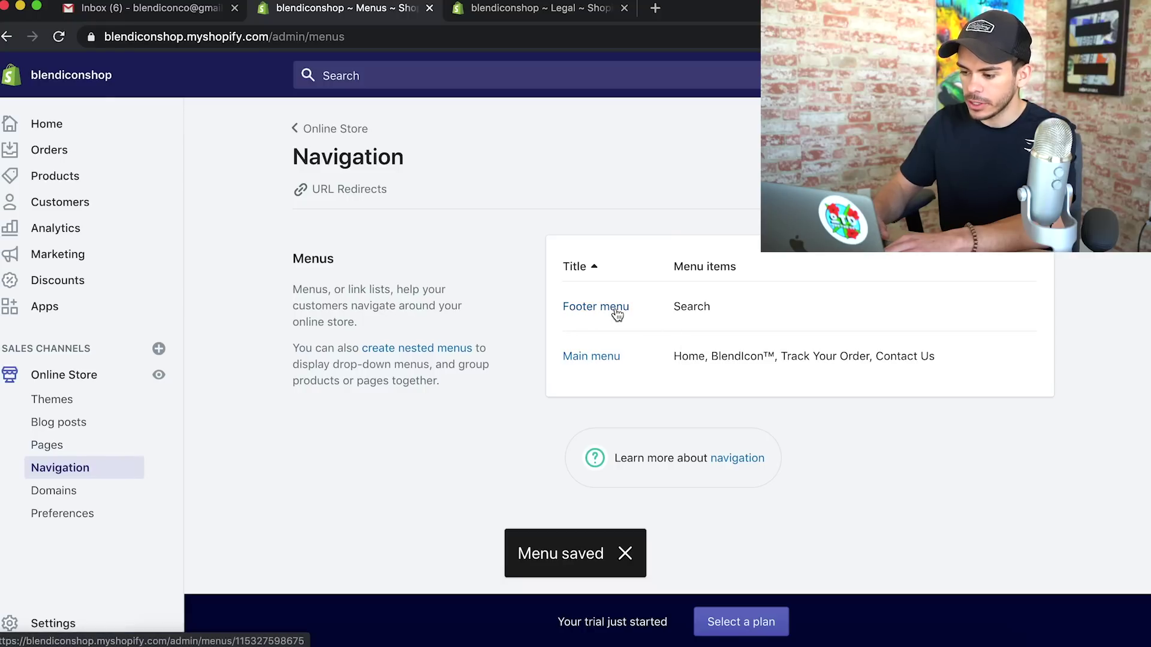
Add a Privacy Policy page link to the Footer menu and go to store settings
left_click(617, 315)
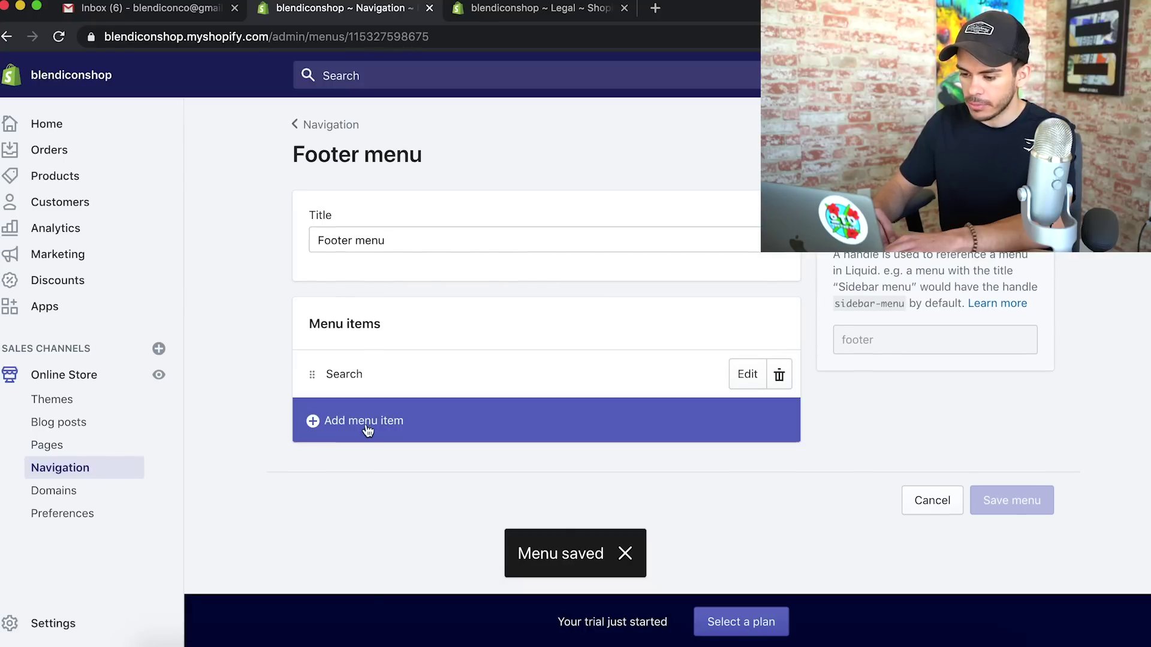
left_click(367, 429)
left_click(365, 418)
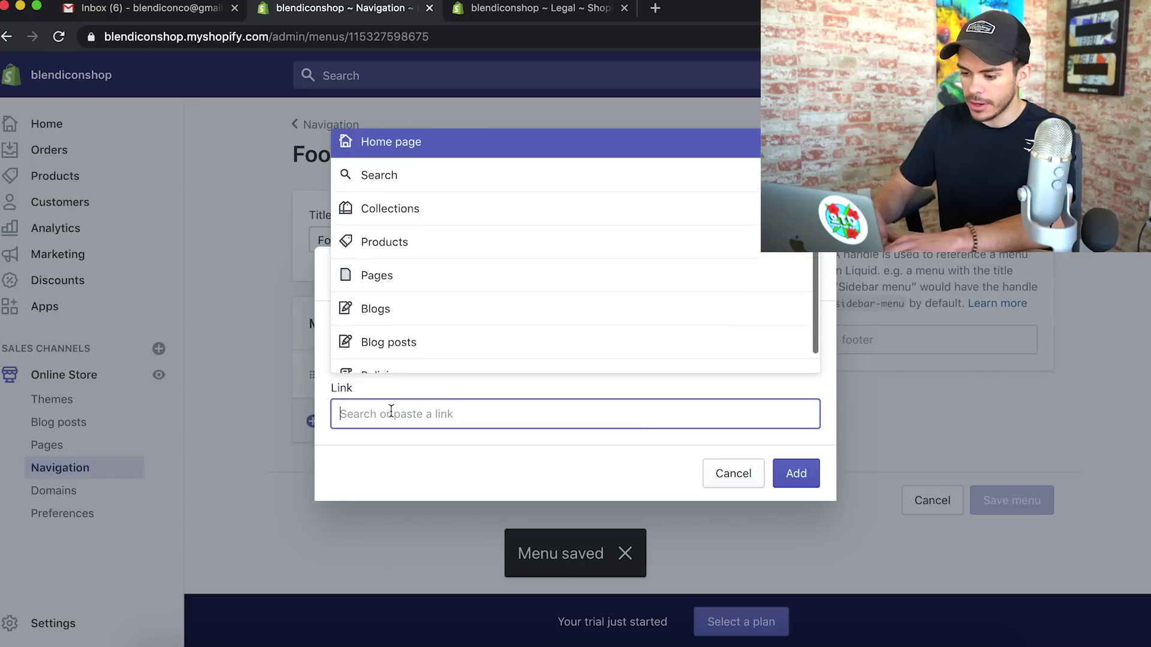
left_click(395, 292)
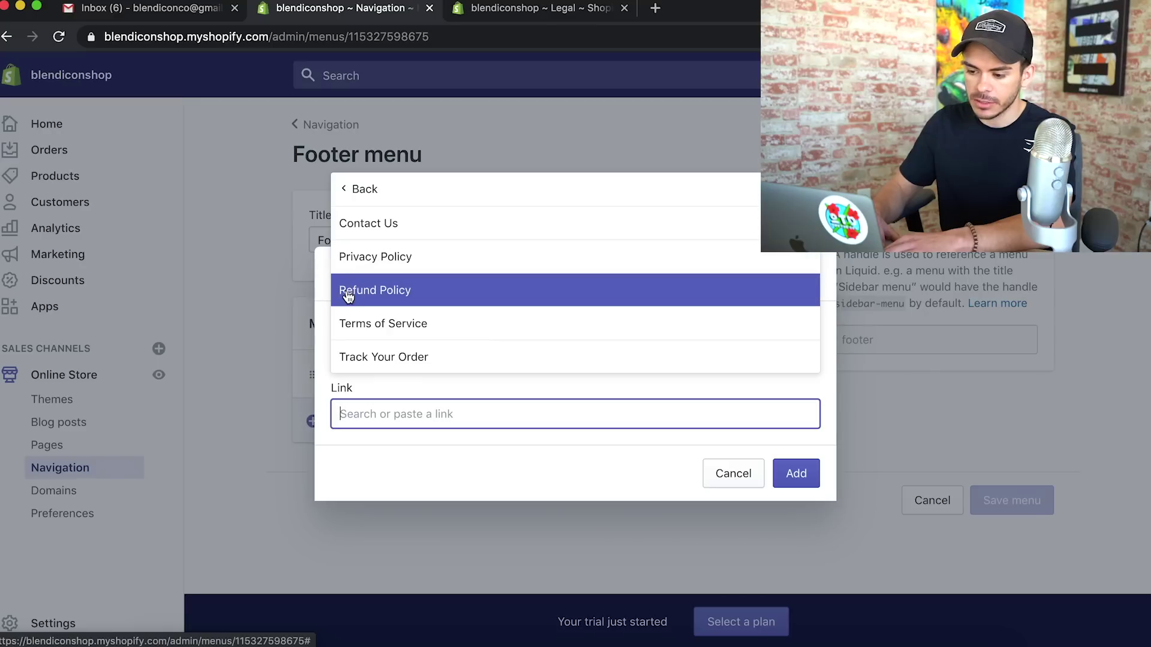
left_click(390, 258)
key("Return")
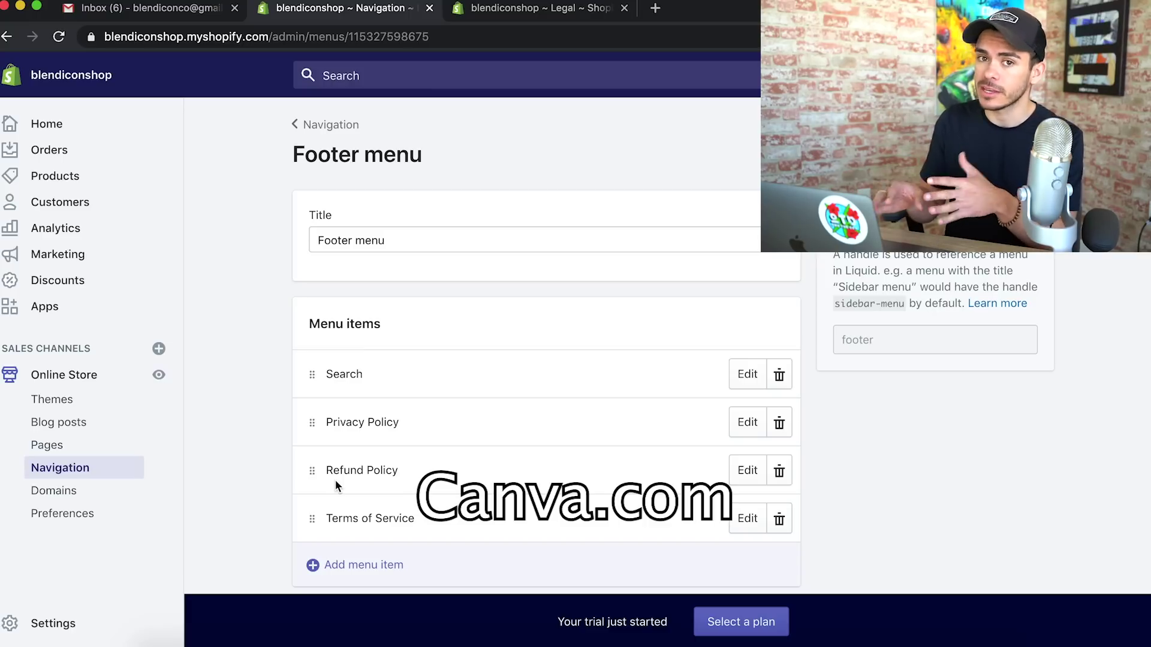
left_click(78, 622)
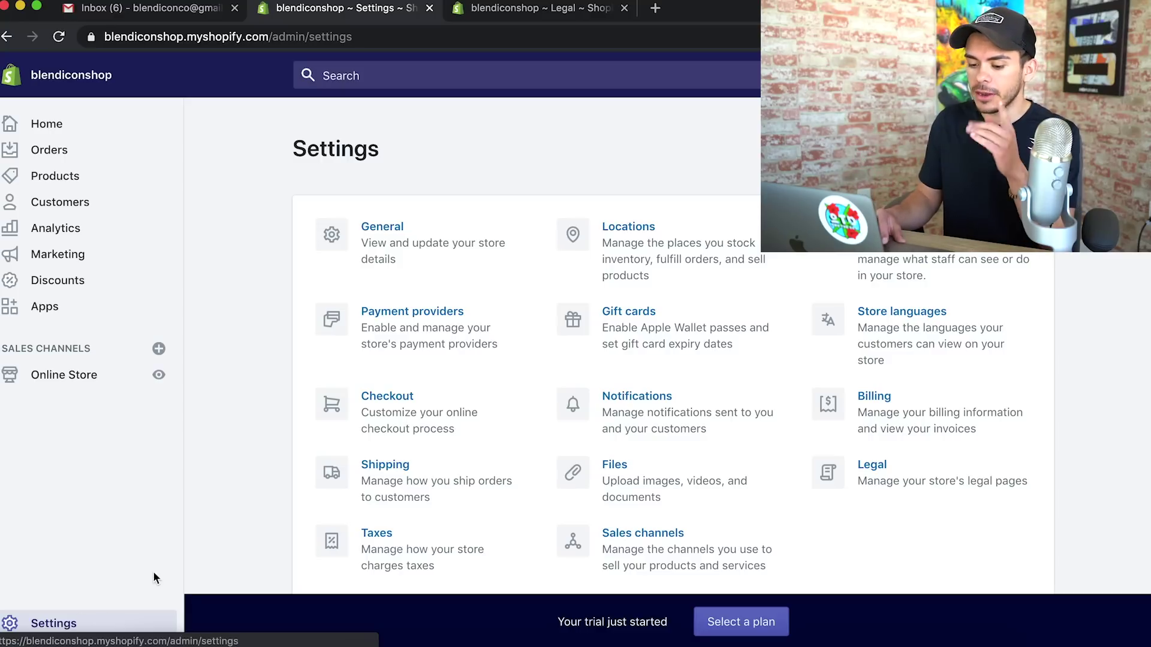
Customize the notification email templates and choose the blendicon logo image
left_click(660, 423)
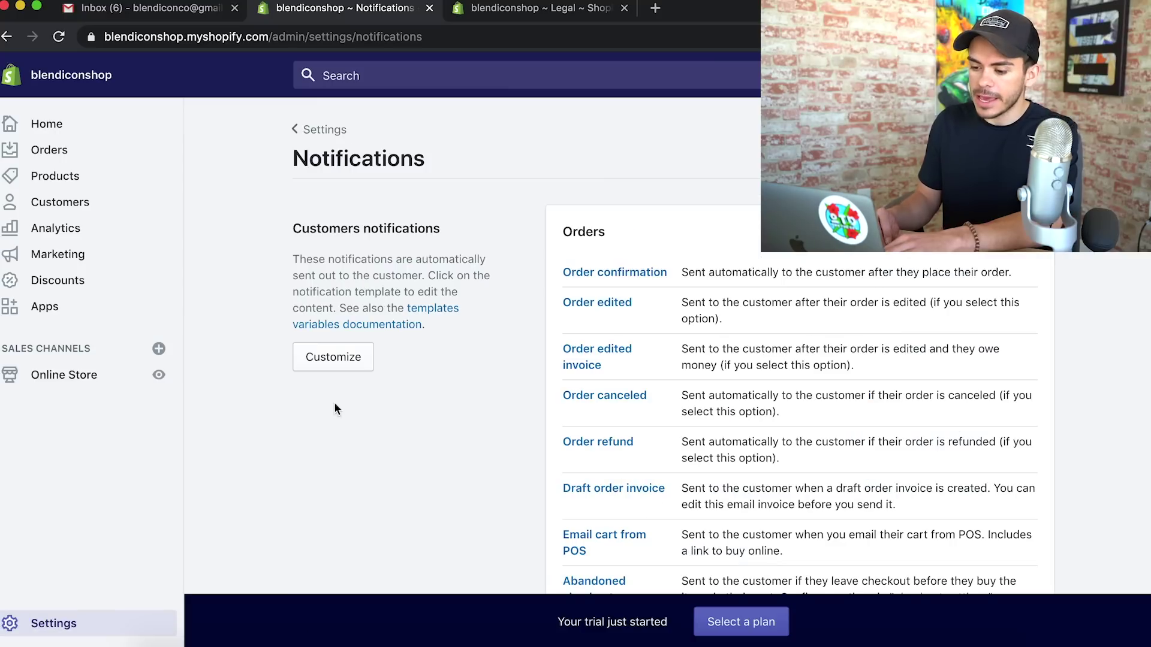
left_click(336, 357)
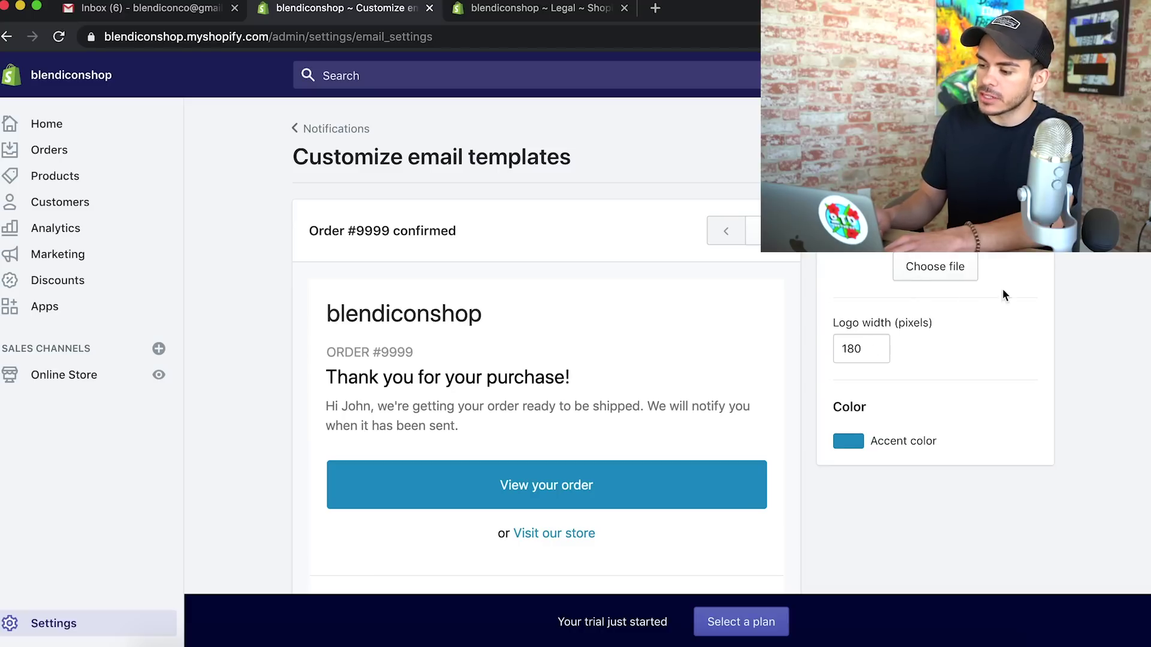
left_click(941, 282)
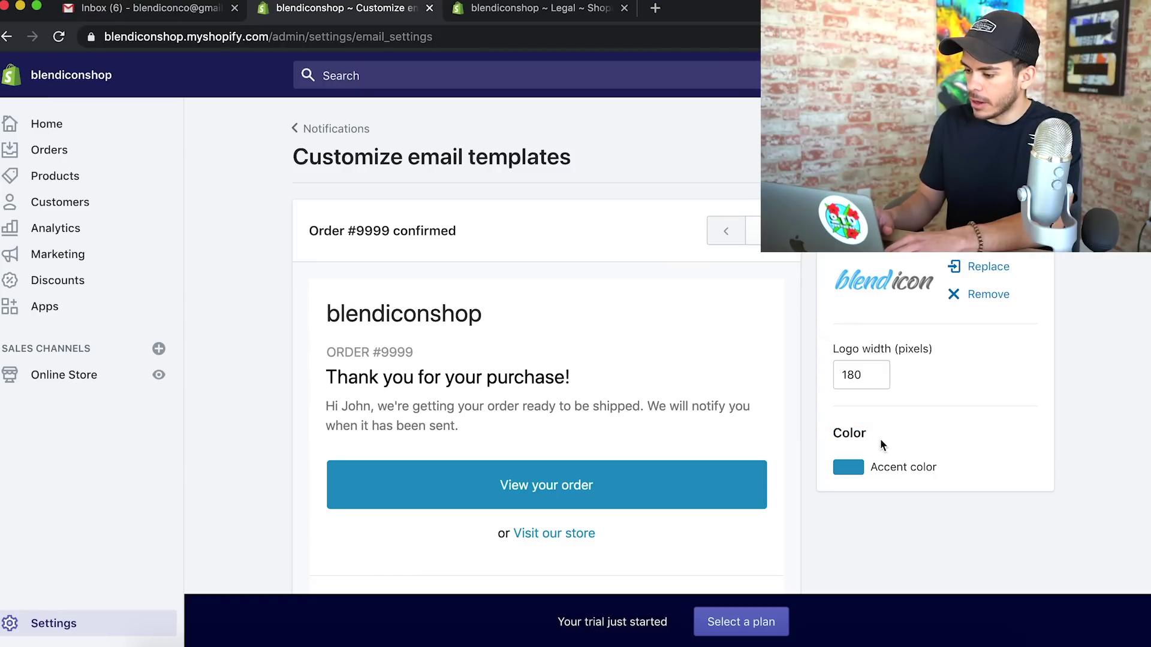
Set the email accent colour to lighter blue #38b6ff
left_click(856, 473)
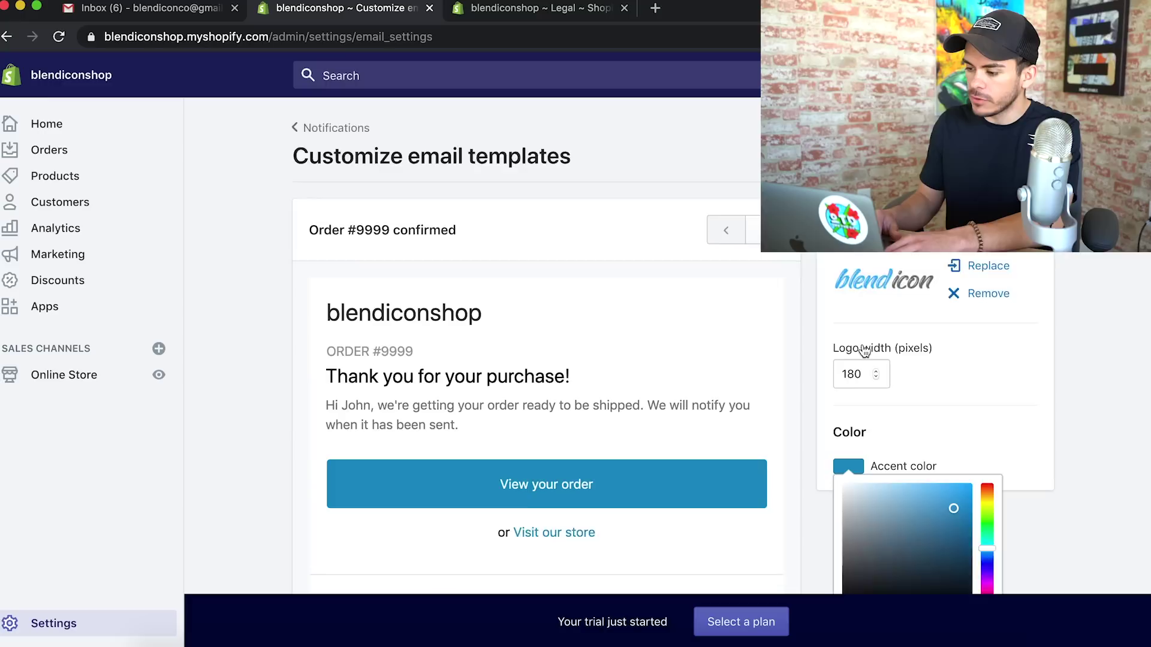
scroll(885, 291, "down", 3)
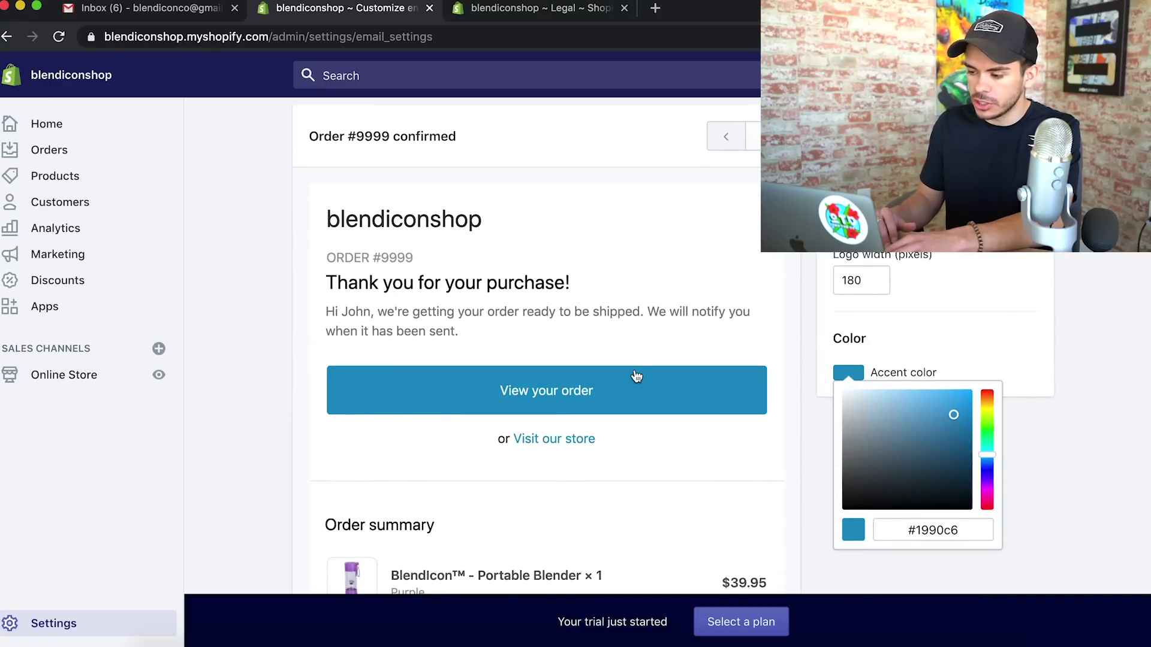
triple_click(933, 530)
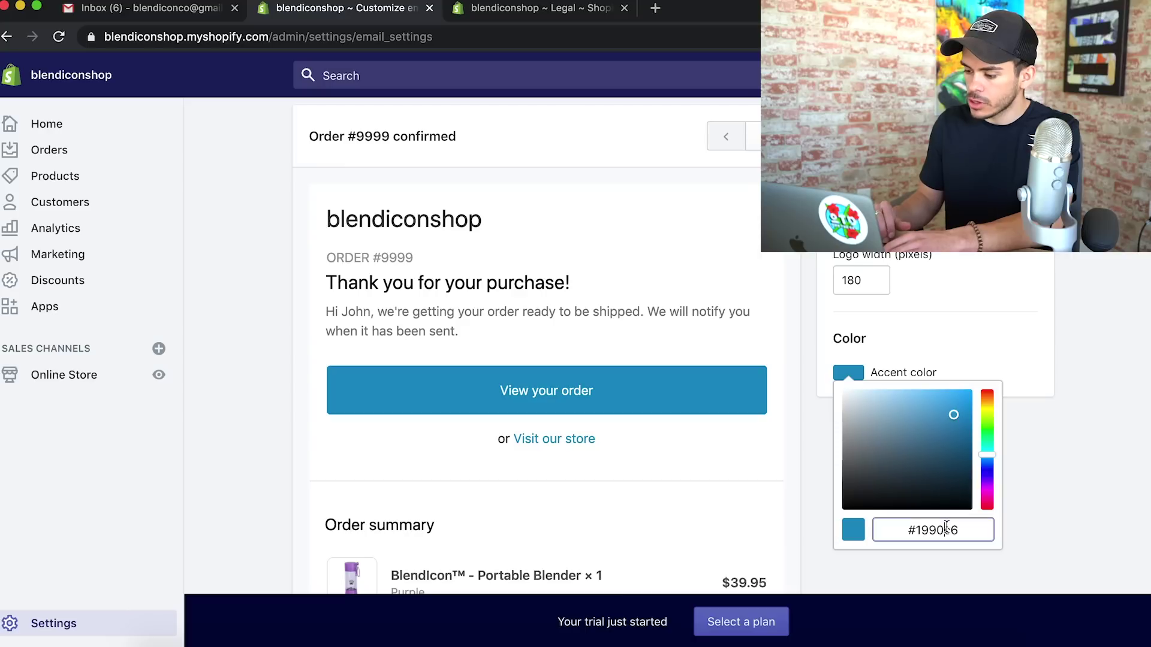
key("super+v")
left_click(1070, 530)
scroll(1070, 530, "up", 3)
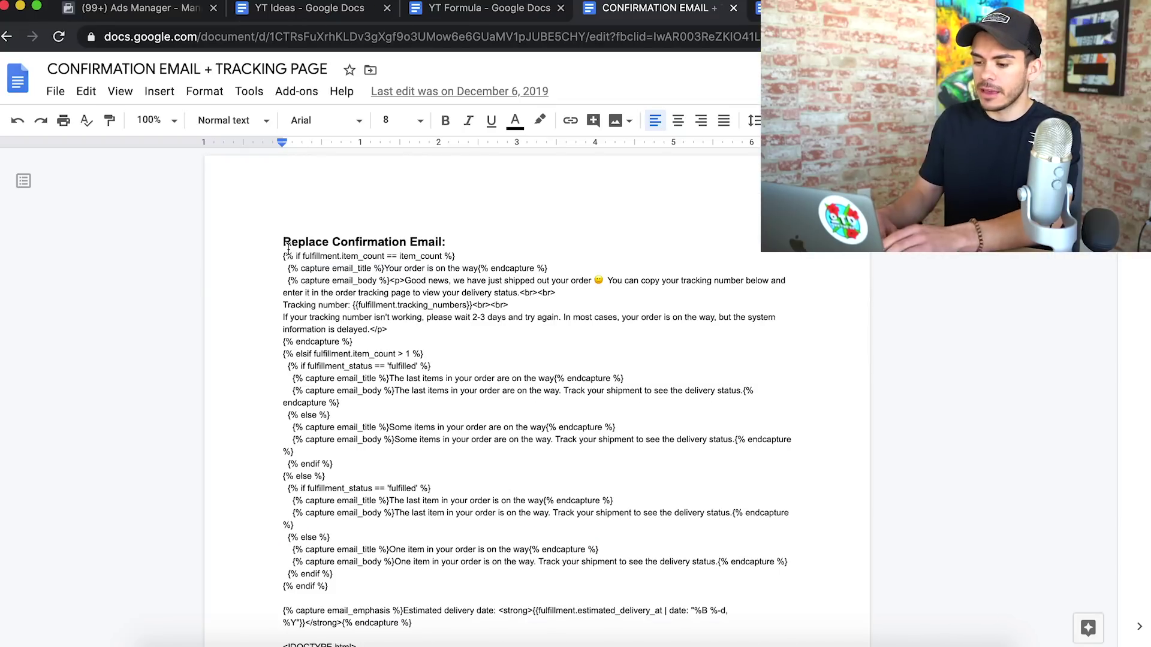
Copy the replacement confirmation email code from Google Docs and bring back the Shopify email templates window
left_click_drag(279, 234, 432, 242)
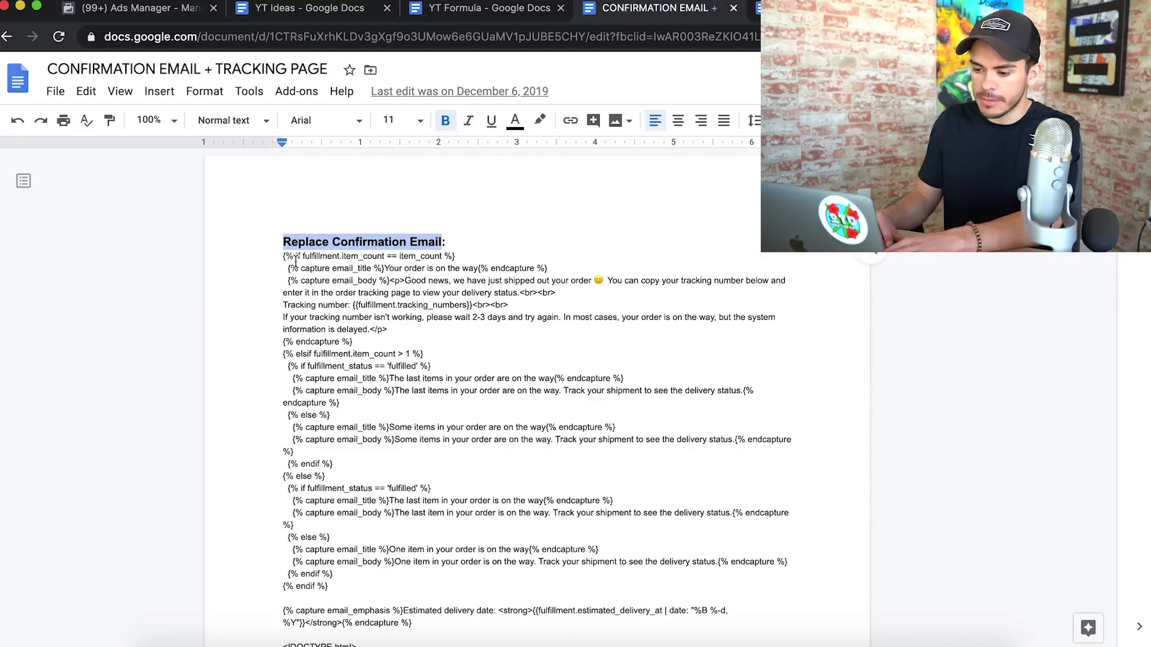
left_click_drag(281, 257, 378, 405)
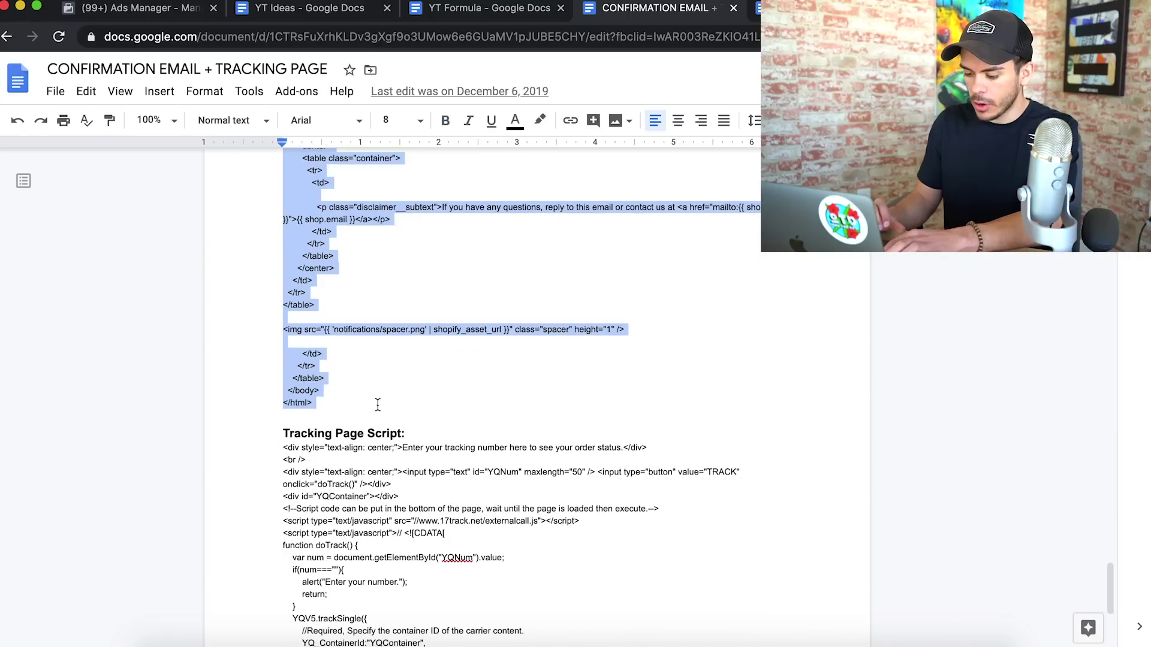
right_click(297, 643)
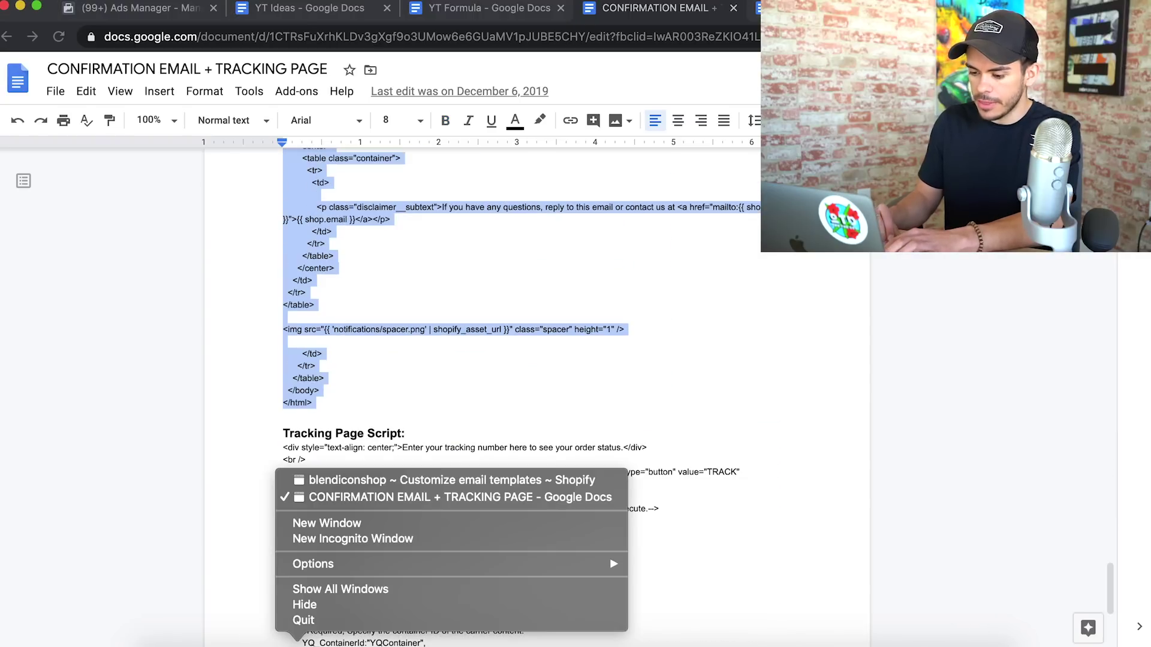
left_click(360, 478)
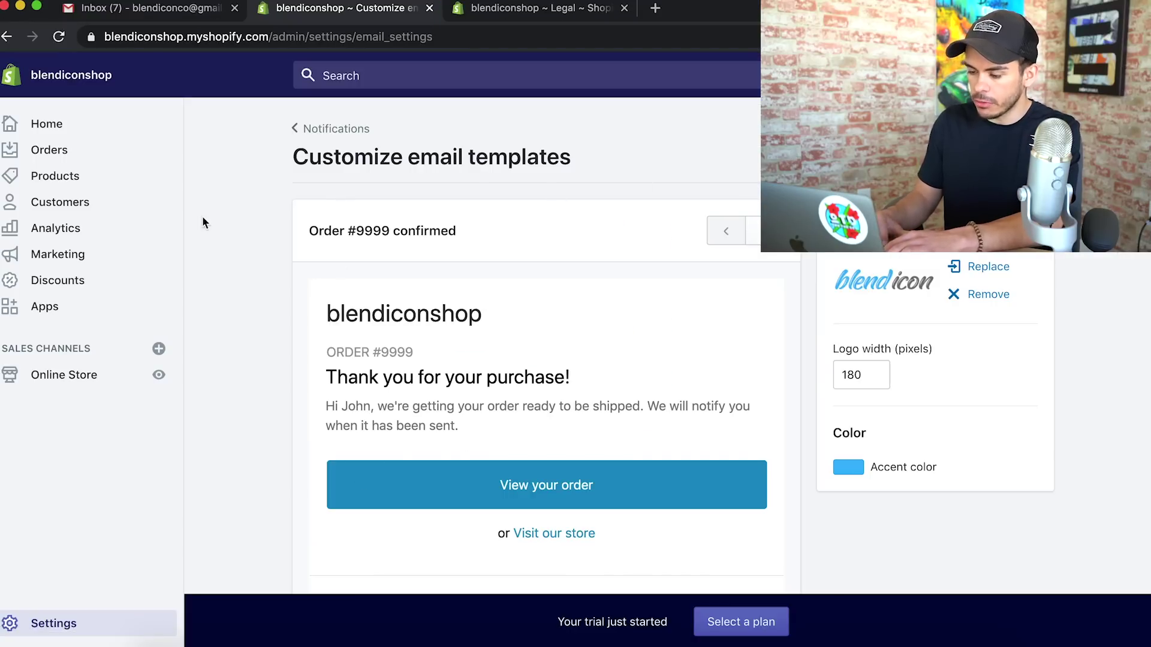
Replace the whole Order confirmation email body with the pasted shipping code
left_click(332, 129)
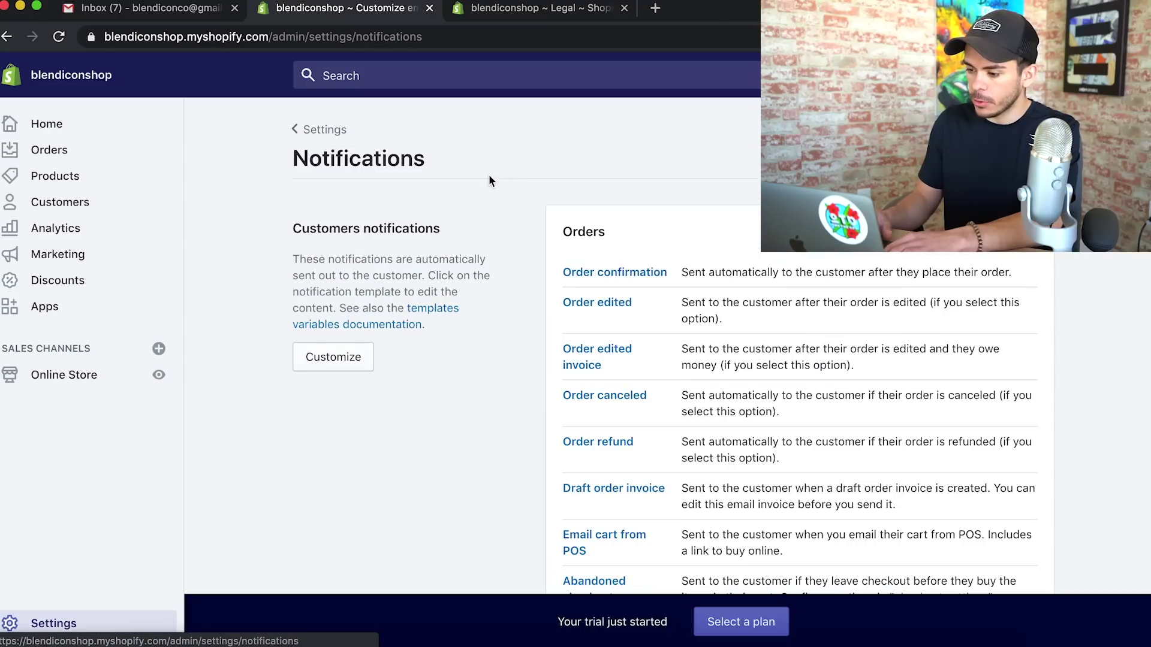
left_click(604, 277)
scroll(602, 271, "down", 2)
left_click(472, 358)
key("super+a")
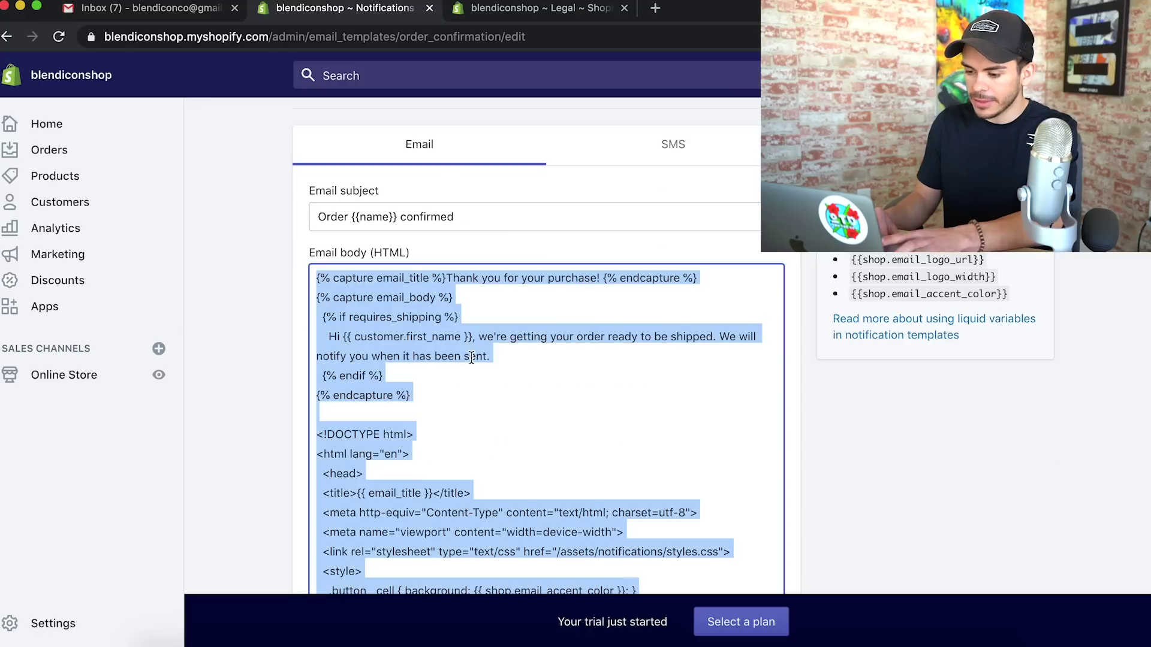
key("super+v")
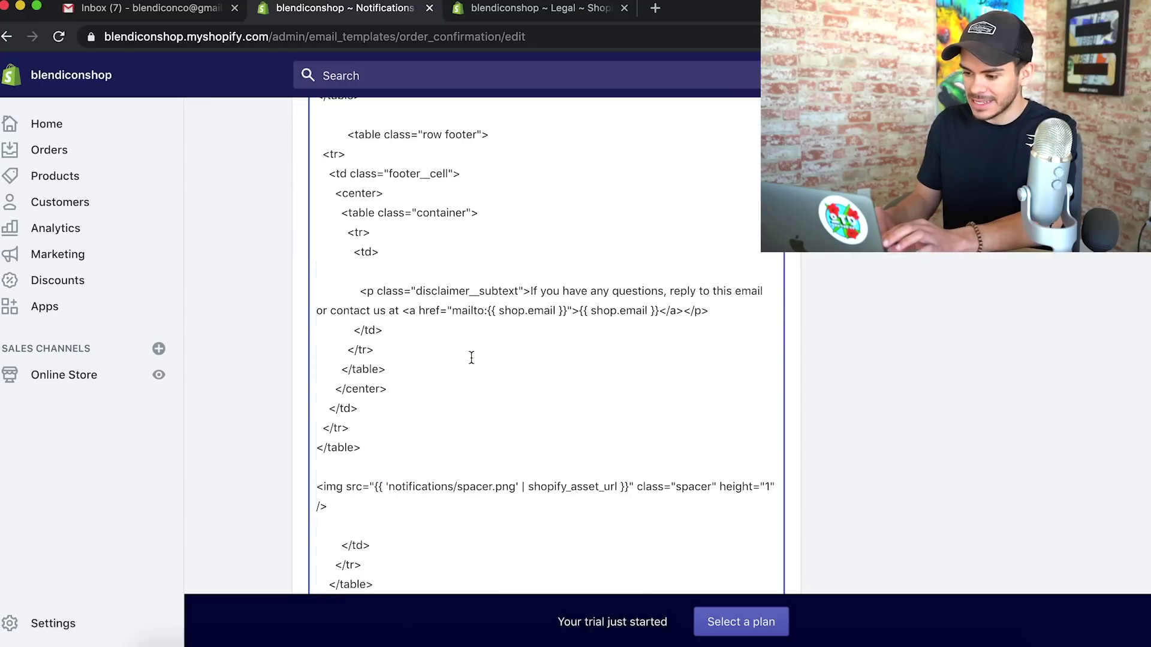
Search the template for the 'yourstore' placeholder link
scroll(277, 293, "up", 3)
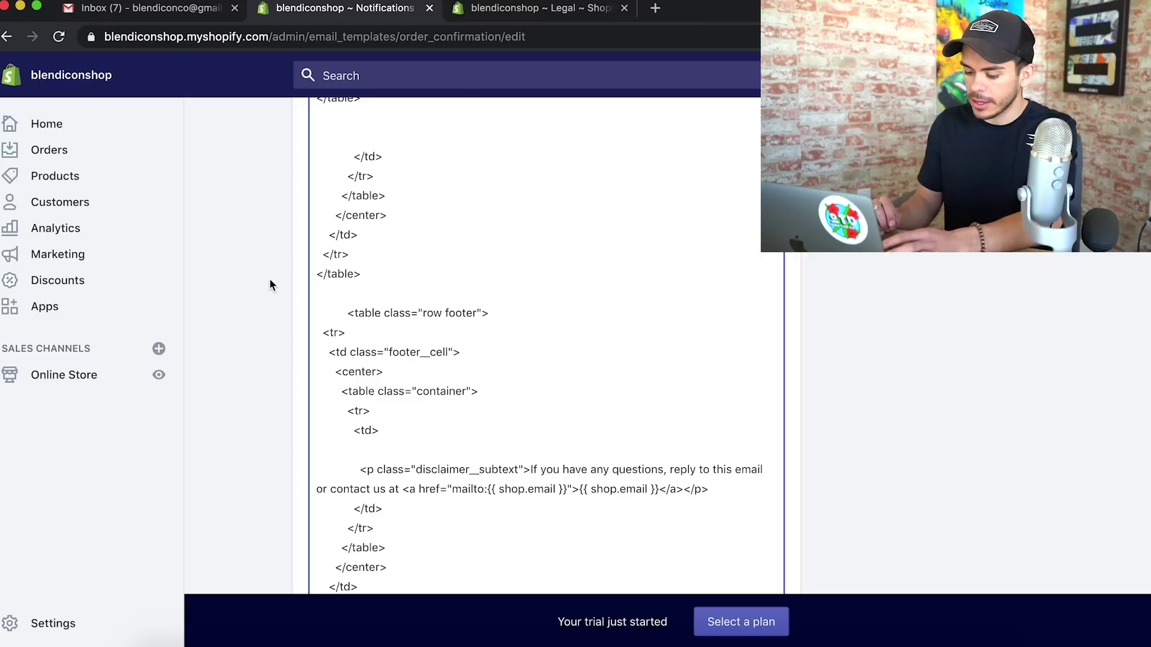
left_click(269, 284)
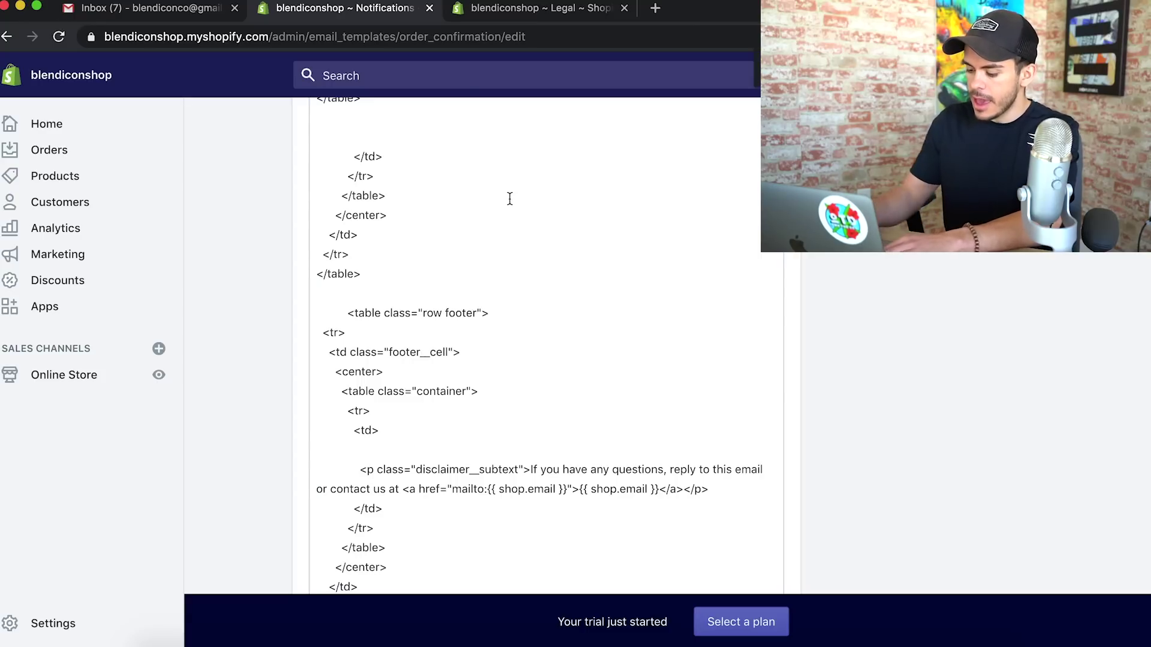
scroll(509, 199, "up", 20)
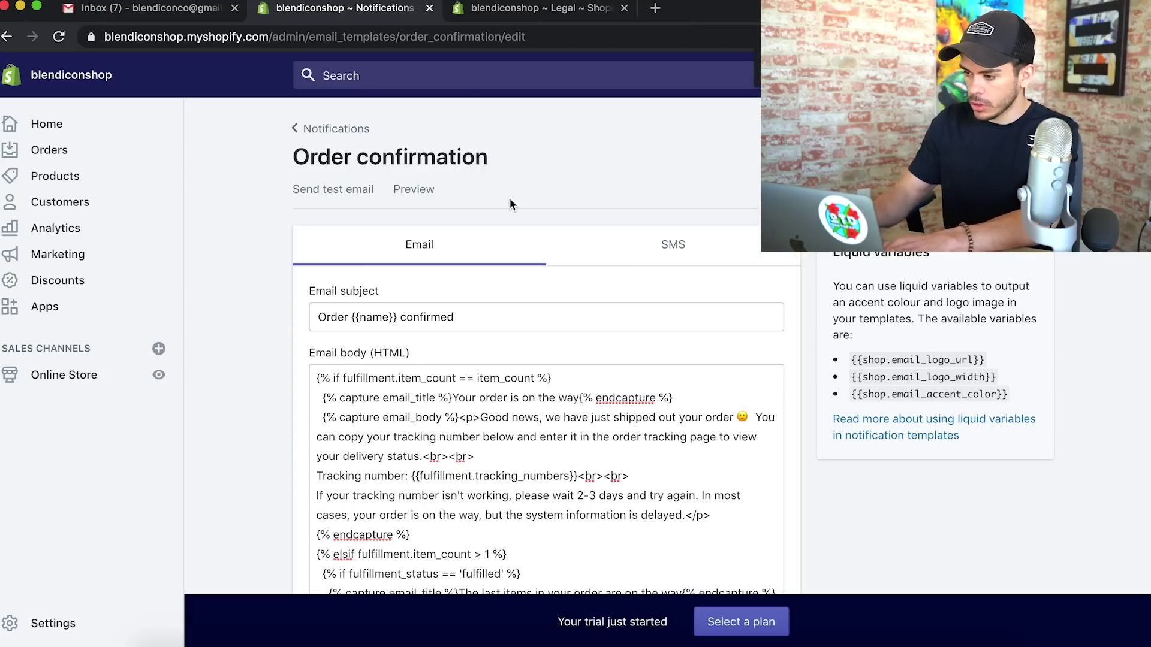
key("Return")
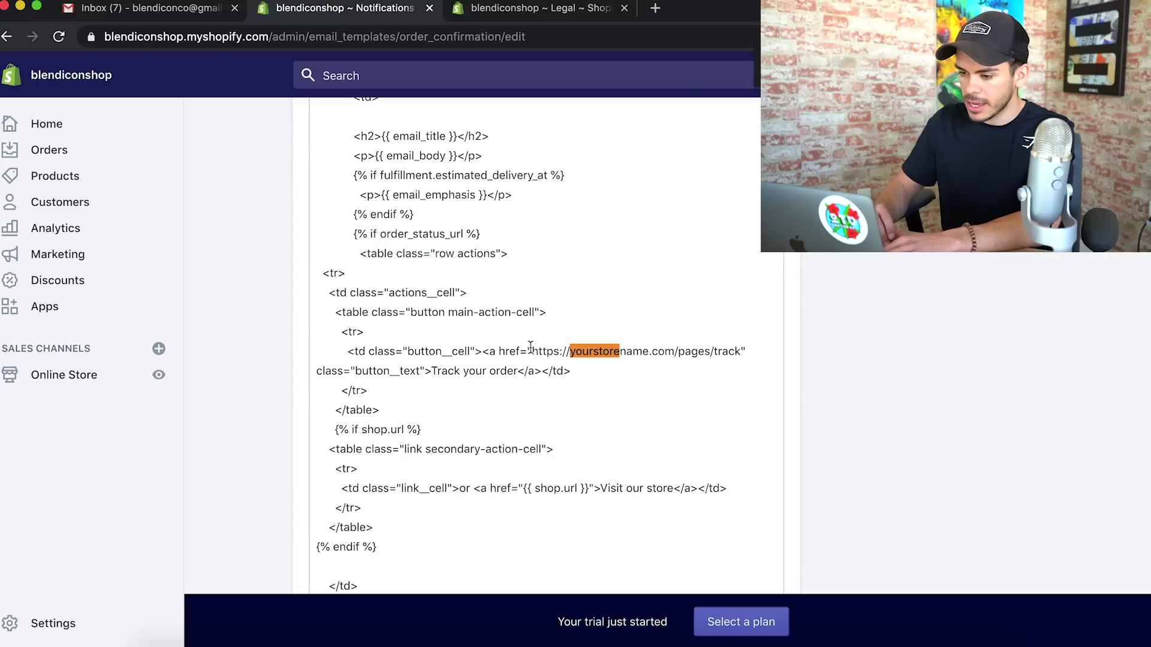
Open the Track Your Order page under Online Store > Pages and select its page address
left_click(555, 7)
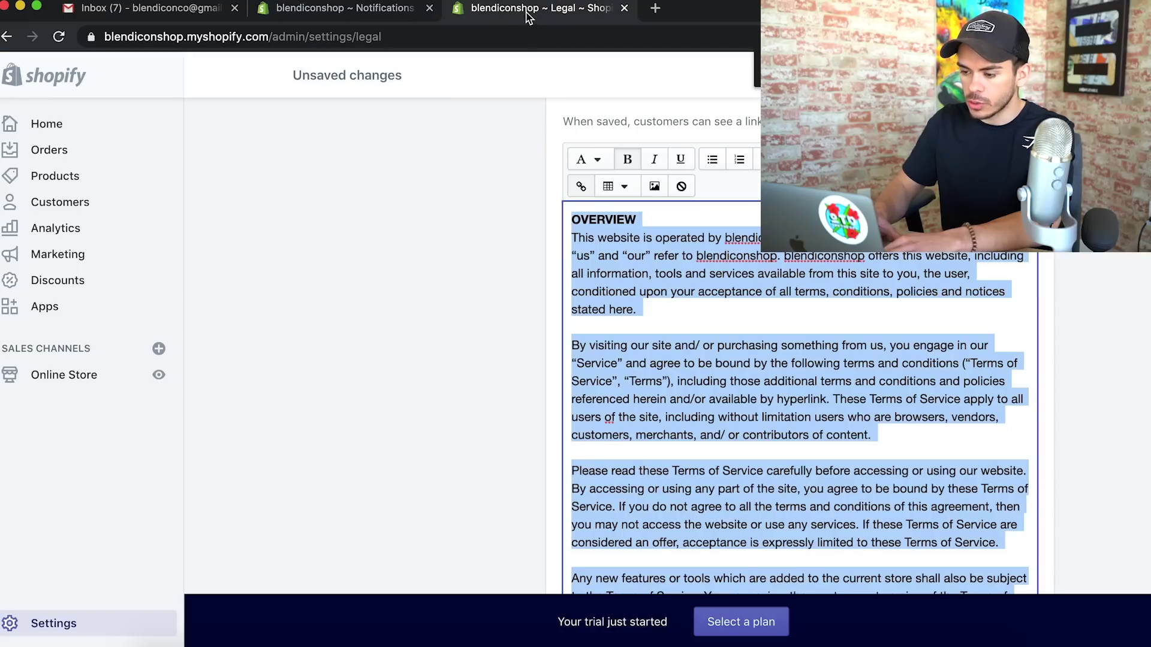
left_click(80, 377)
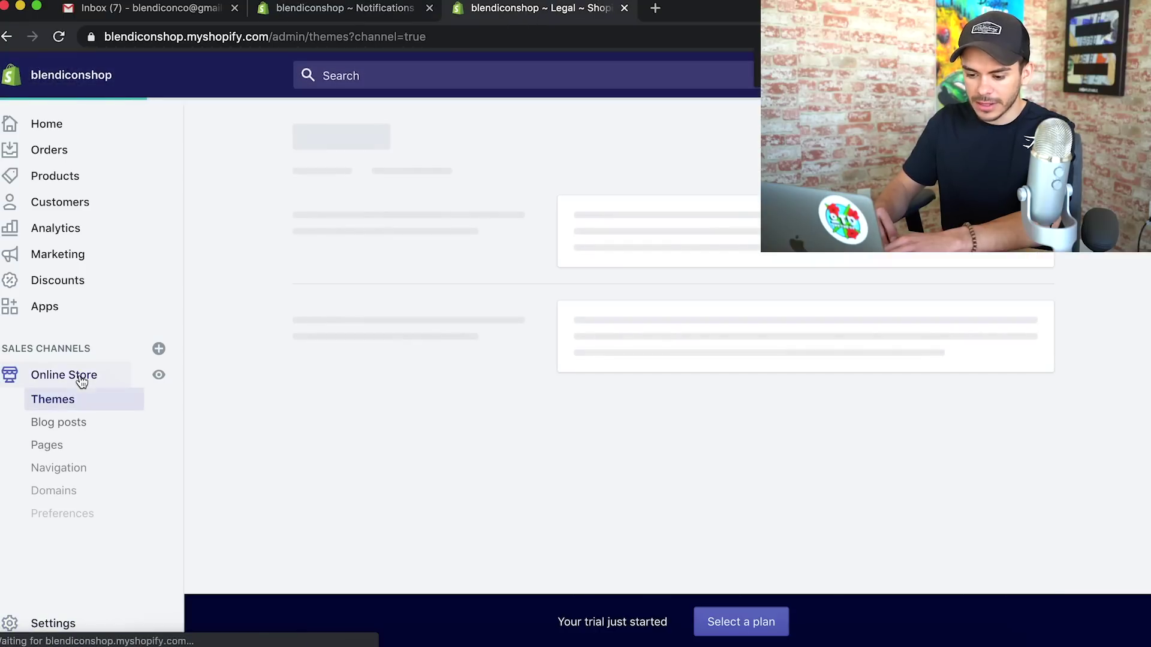
left_click(60, 451)
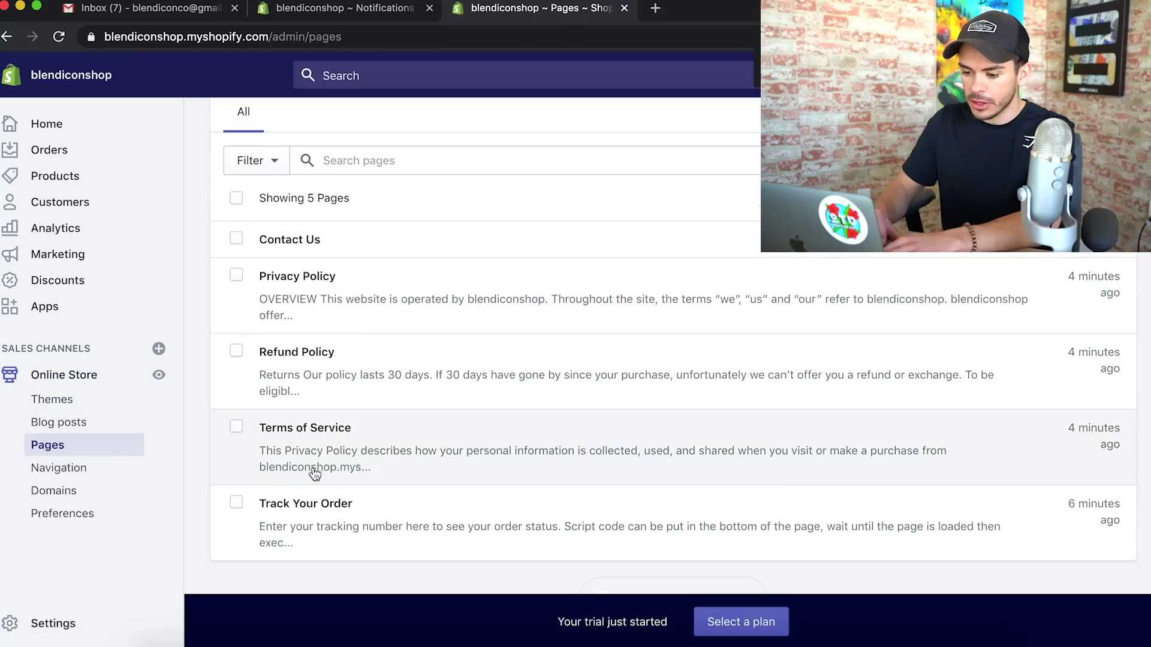
scroll(312, 473, "down", 2)
left_click(282, 461)
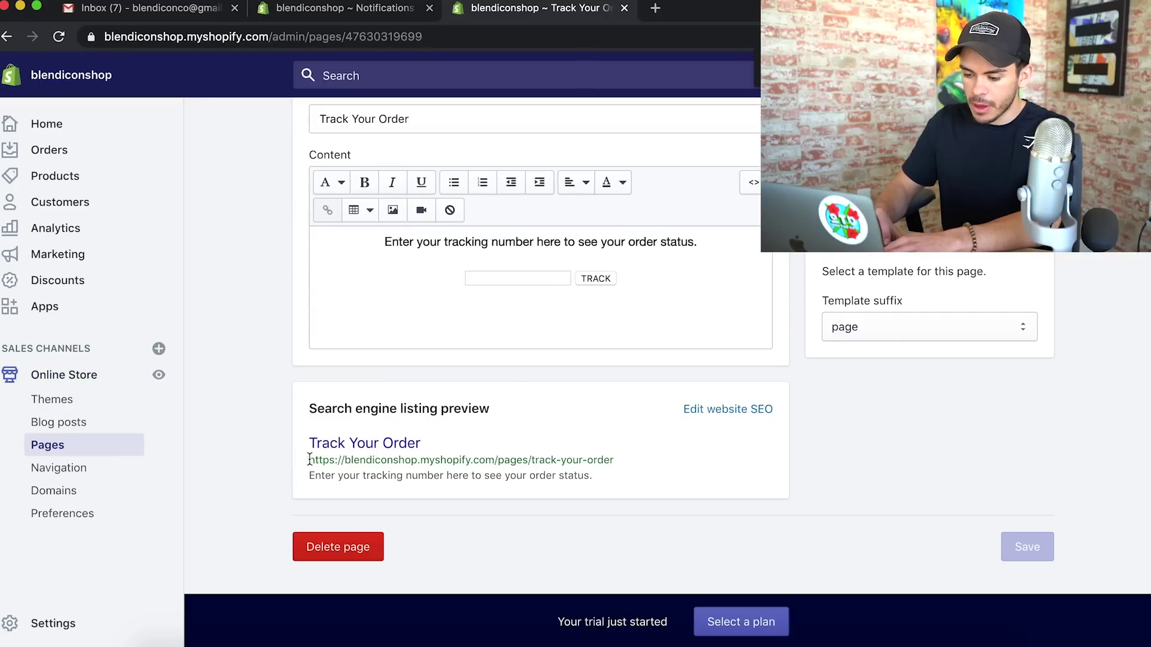
left_click_drag(312, 459, 606, 463)
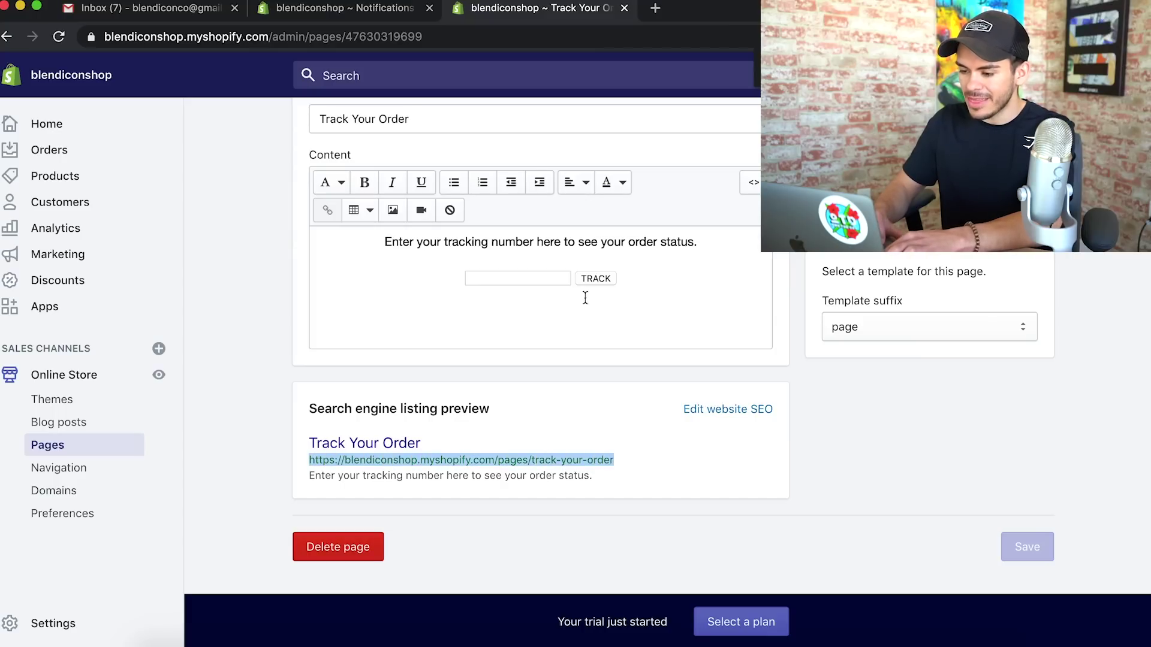
Back in the Order confirmation template, select the yourstorename.com/pages/track placeholder link address
left_click(359, 11)
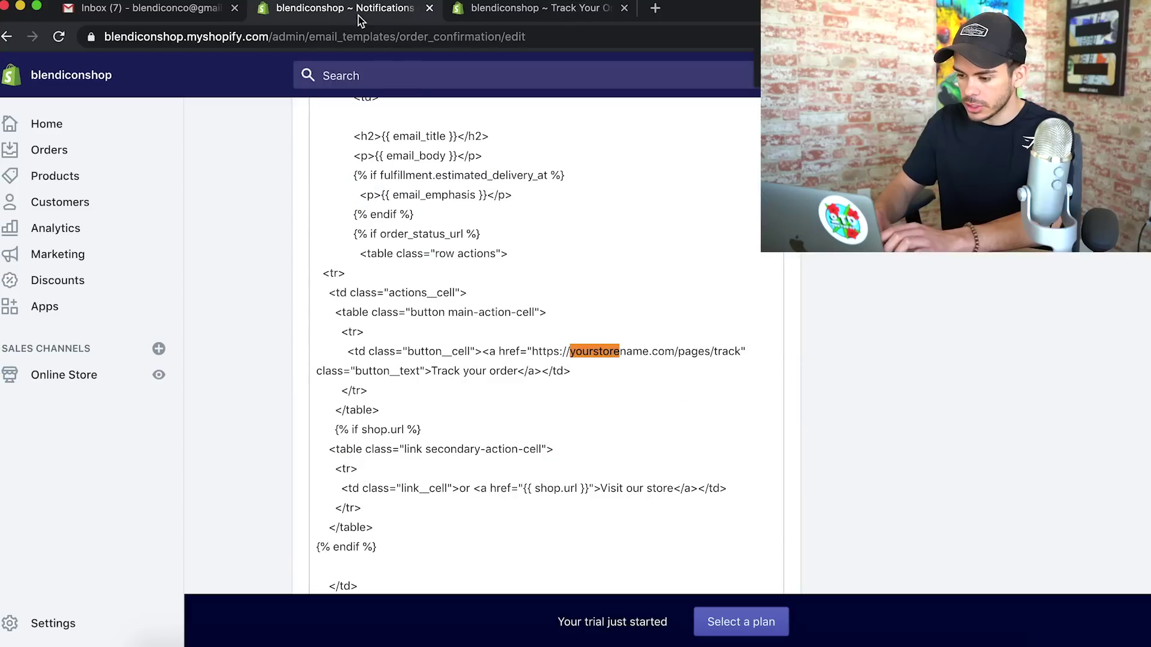
left_click_drag(533, 352, 739, 351)
scroll(831, 353, "up", 5)
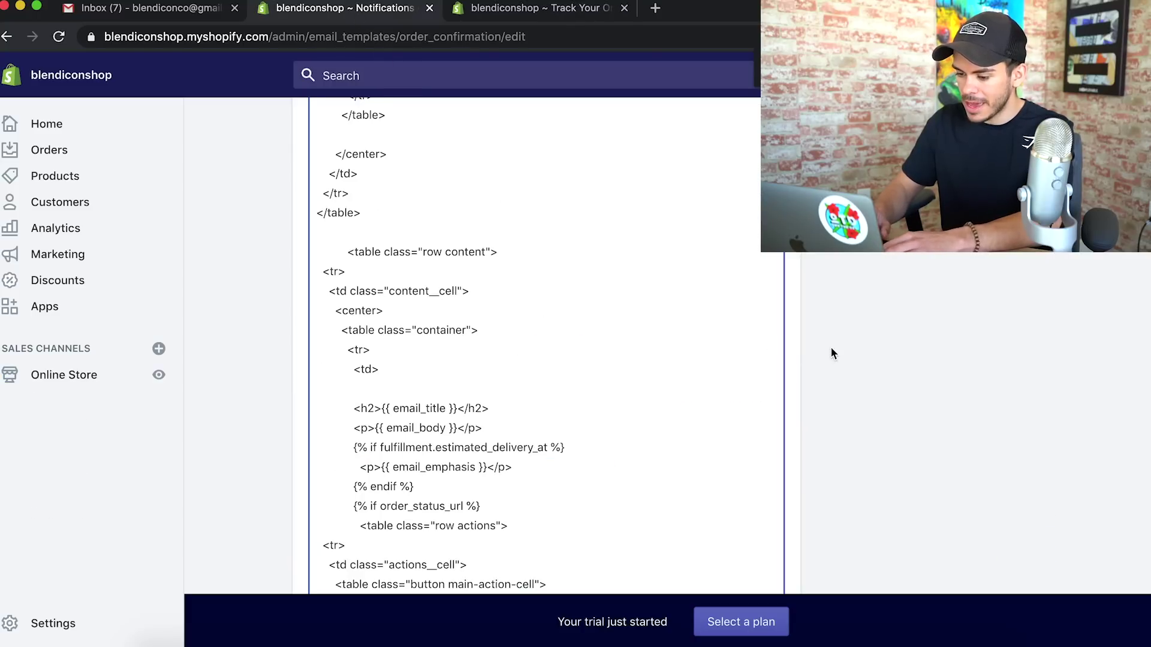
scroll(810, 400, "up", 10)
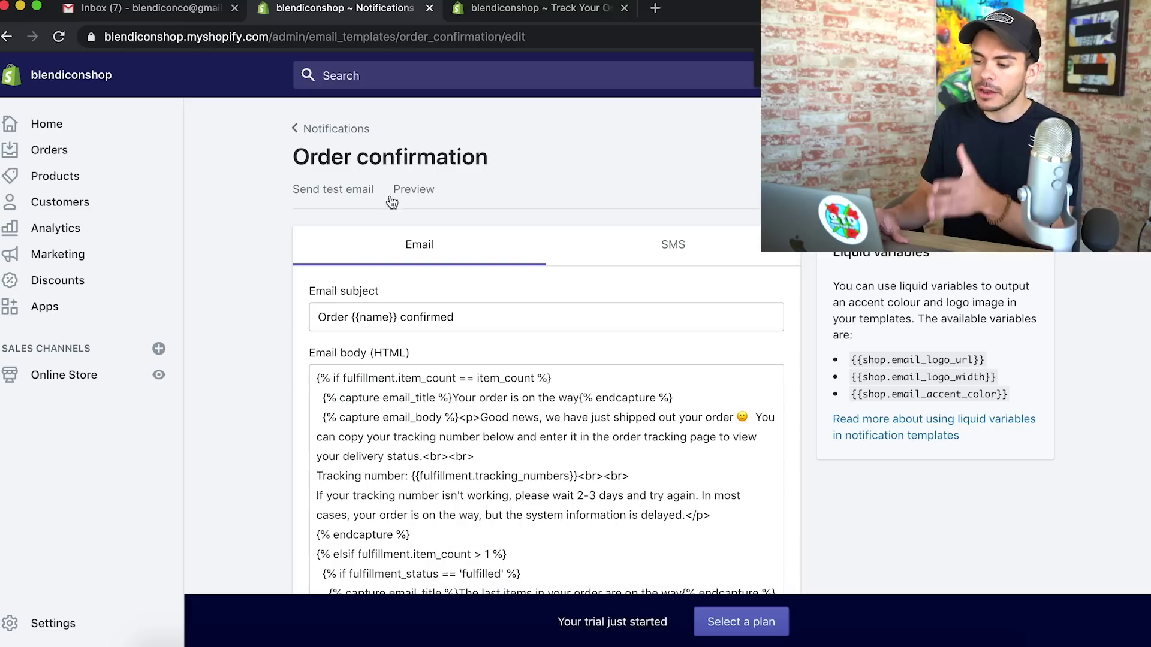
left_click(415, 193)
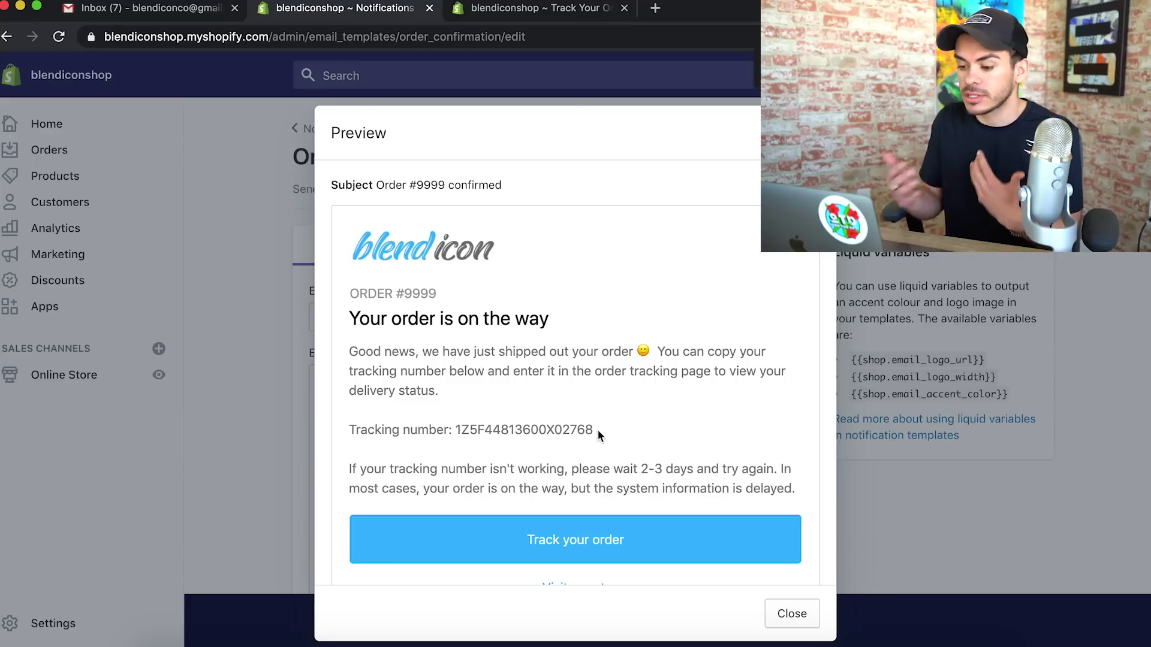
left_click(265, 393)
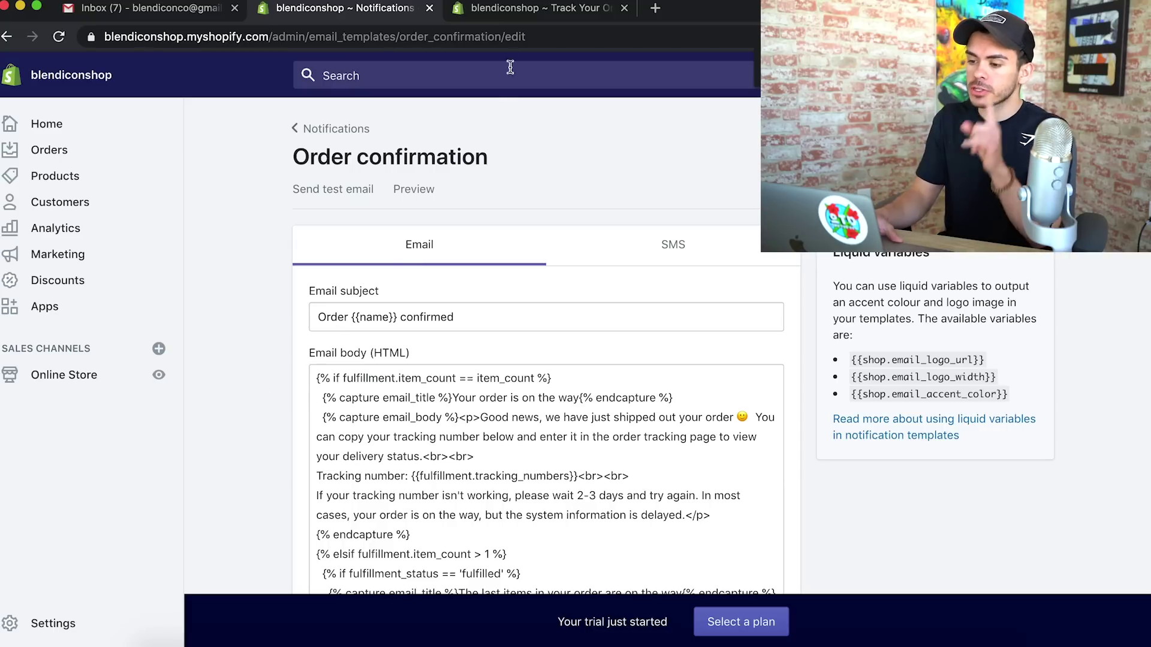
Load the debutify.com website
left_click(523, 13)
left_click(461, 40)
type("debut")
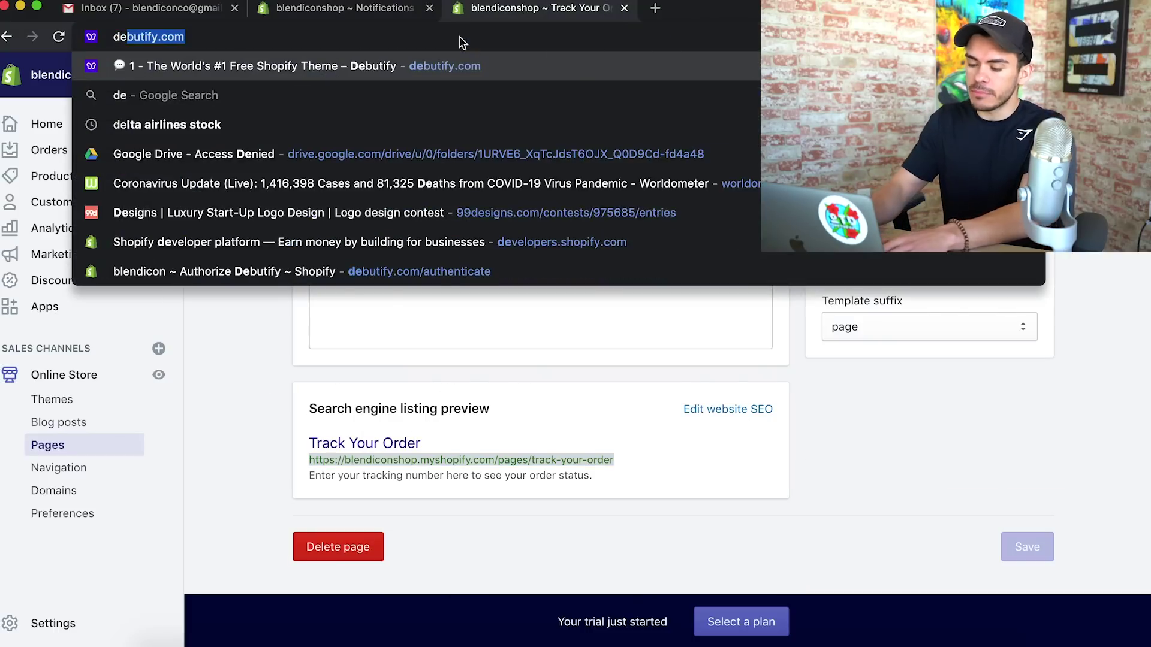
type("ify.com")
key("Return")
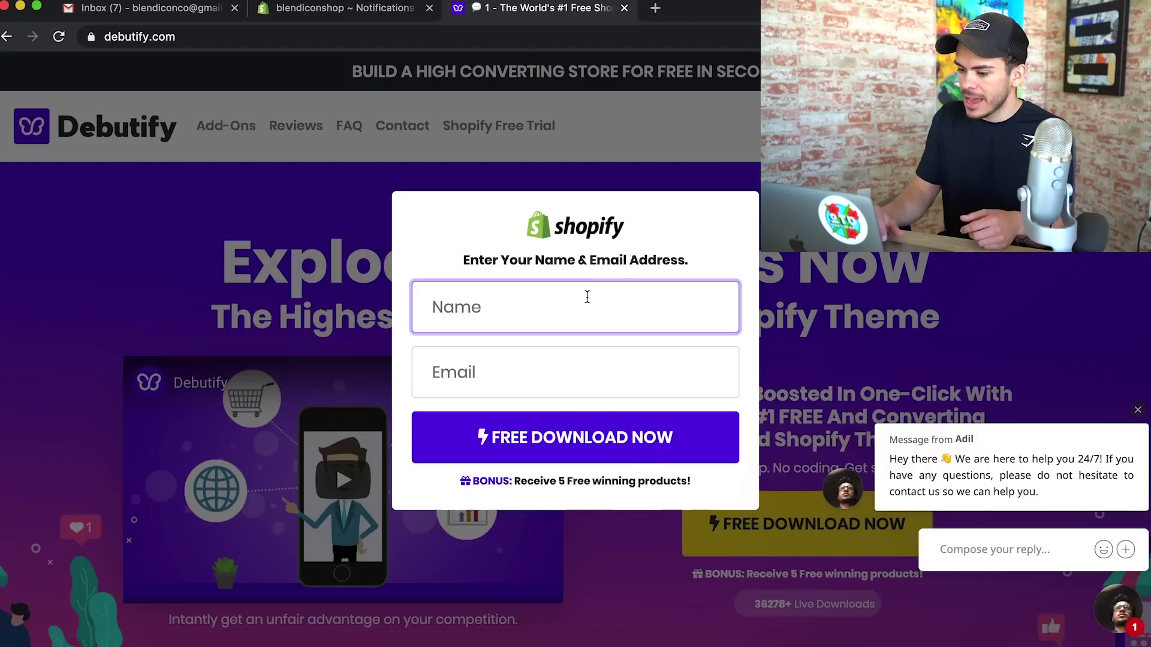
Enter the user's full name and e-mail address in the free download form and submit
left_click(586, 298)
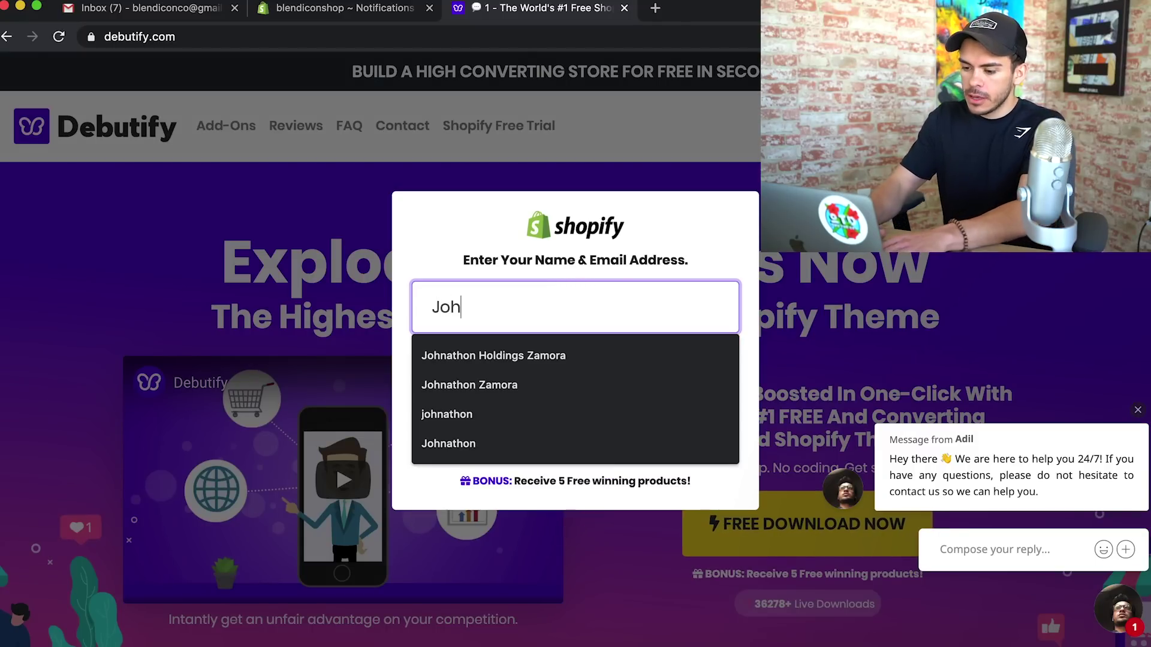
left_click(527, 372)
left_click(129, 8)
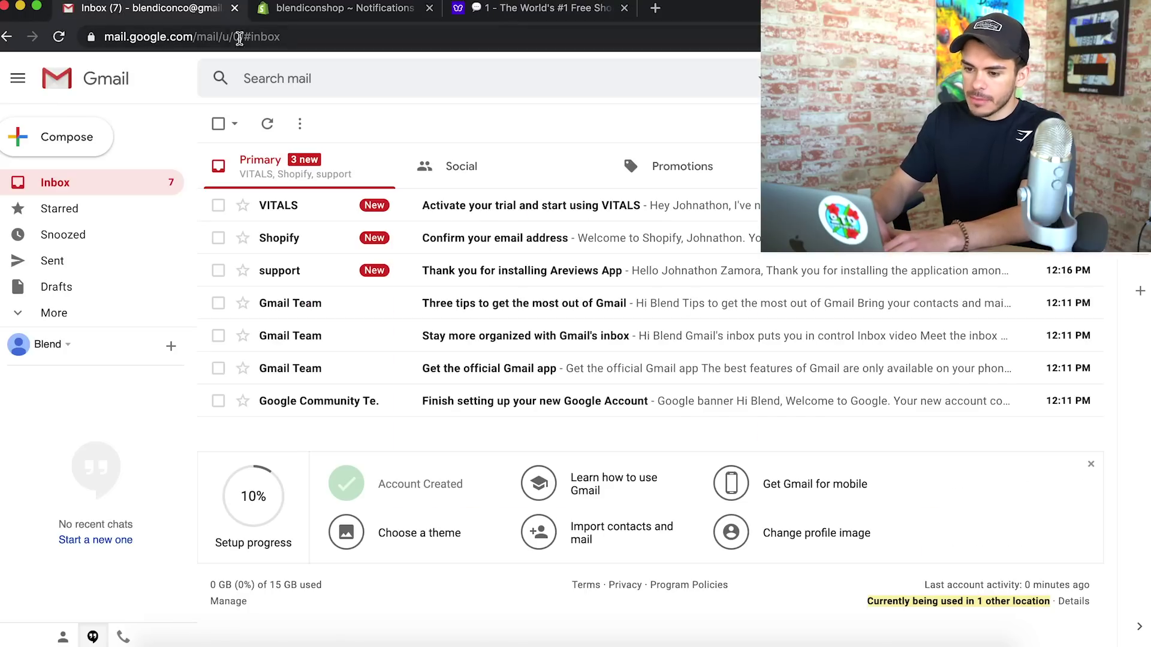
left_click(473, 9)
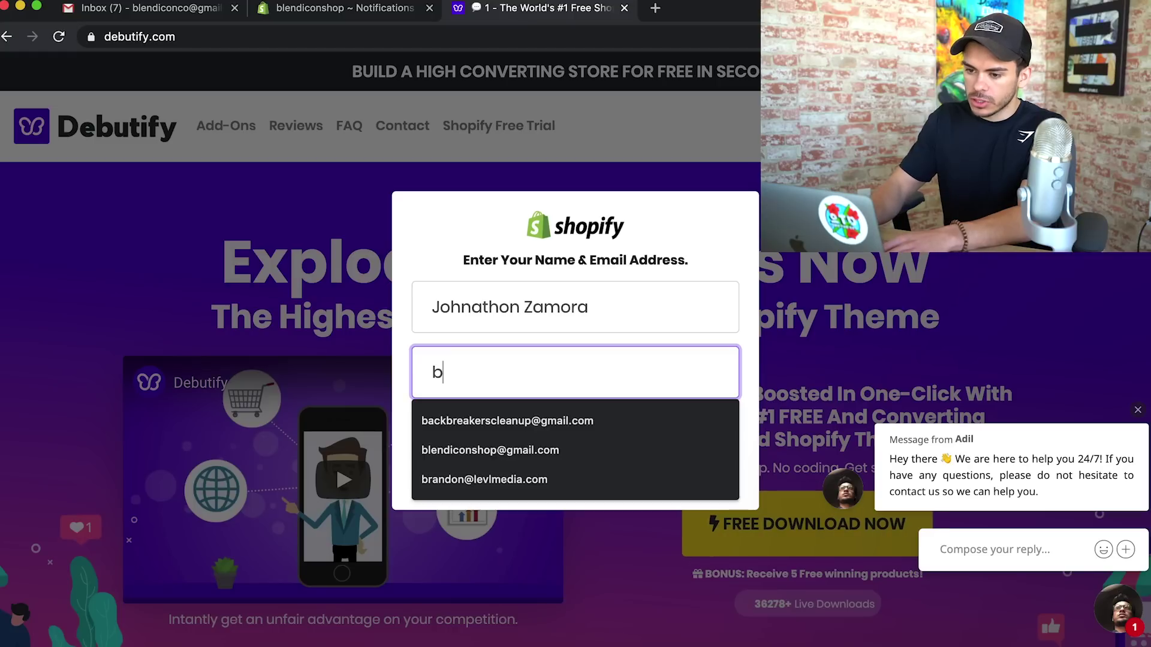
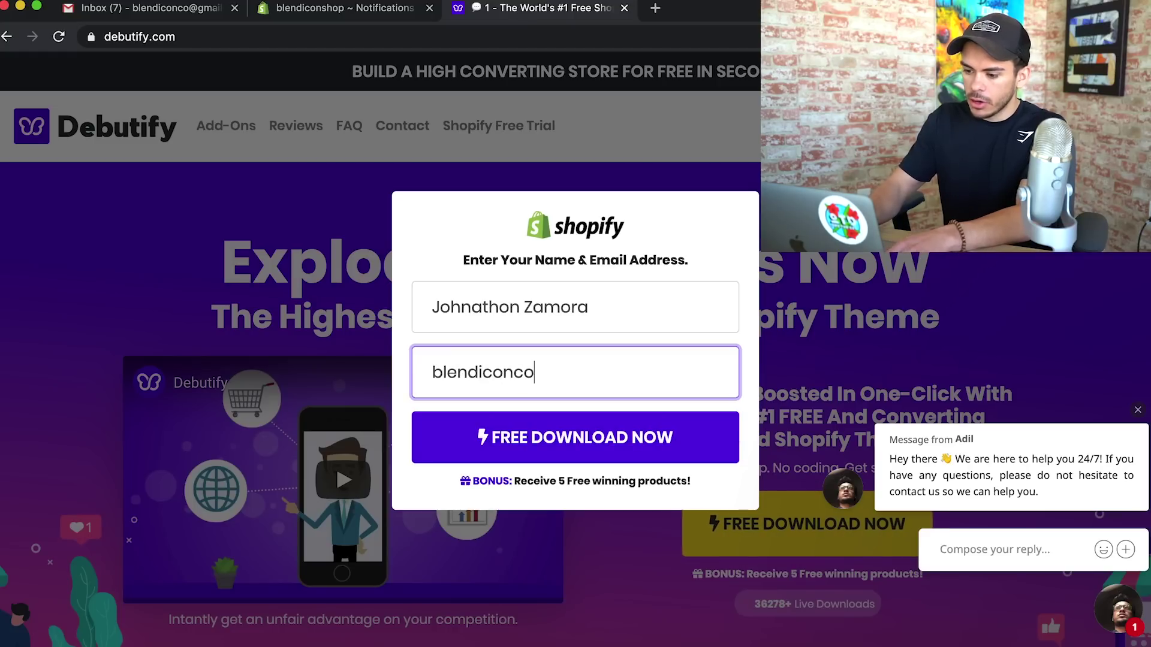
left_click(605, 457)
Copy the store's blendiconshop.myshopify.com address from the Shopify admin and paste it into the domain field
left_click(327, 7)
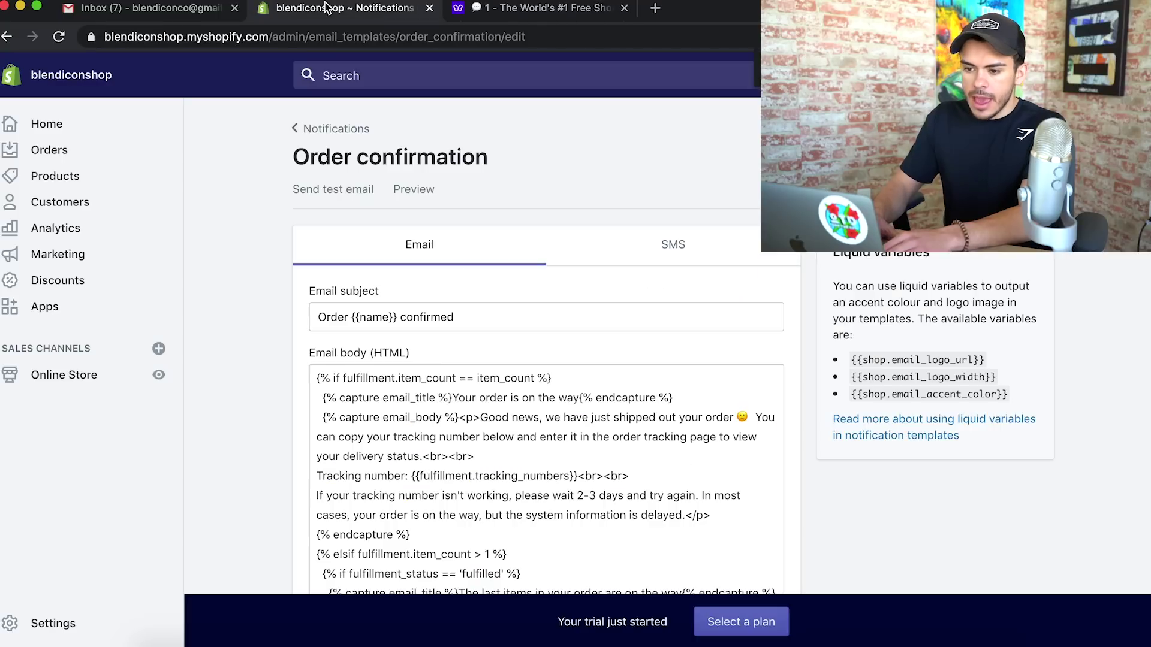
left_click(542, 7)
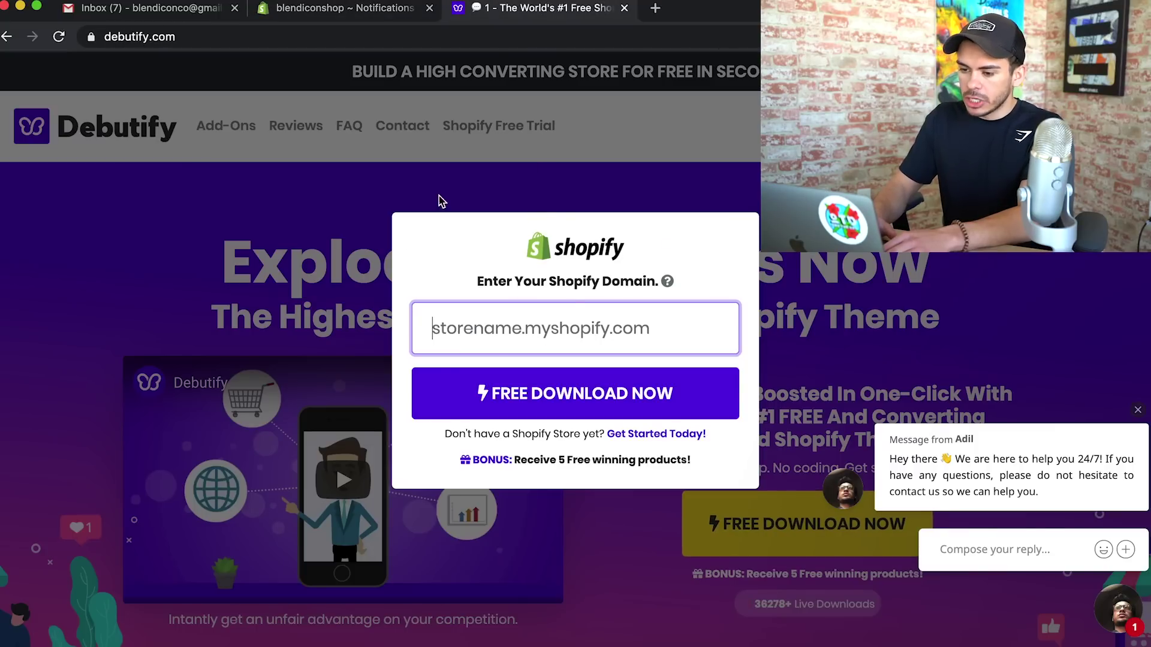
left_click(357, 12)
left_click_drag(273, 37, 100, 37)
key("super+c")
left_click(540, 8)
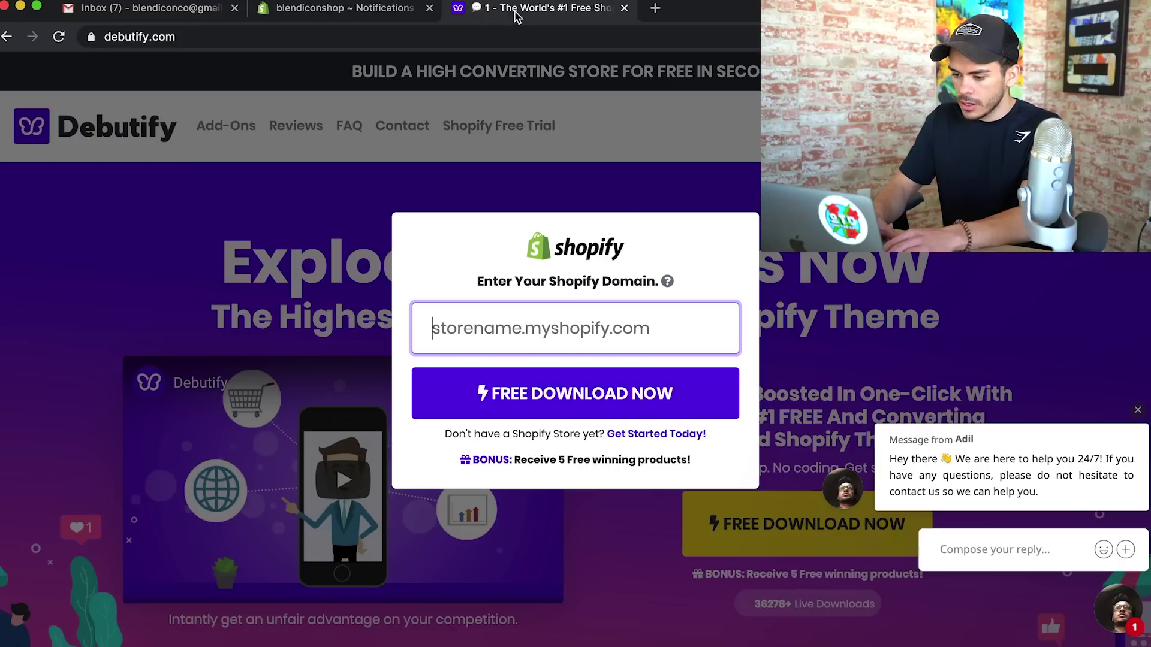
key("super+v")
Approve installing the Debutify app and add the Debutify 2.0.2 theme to the theme library
left_click(554, 412)
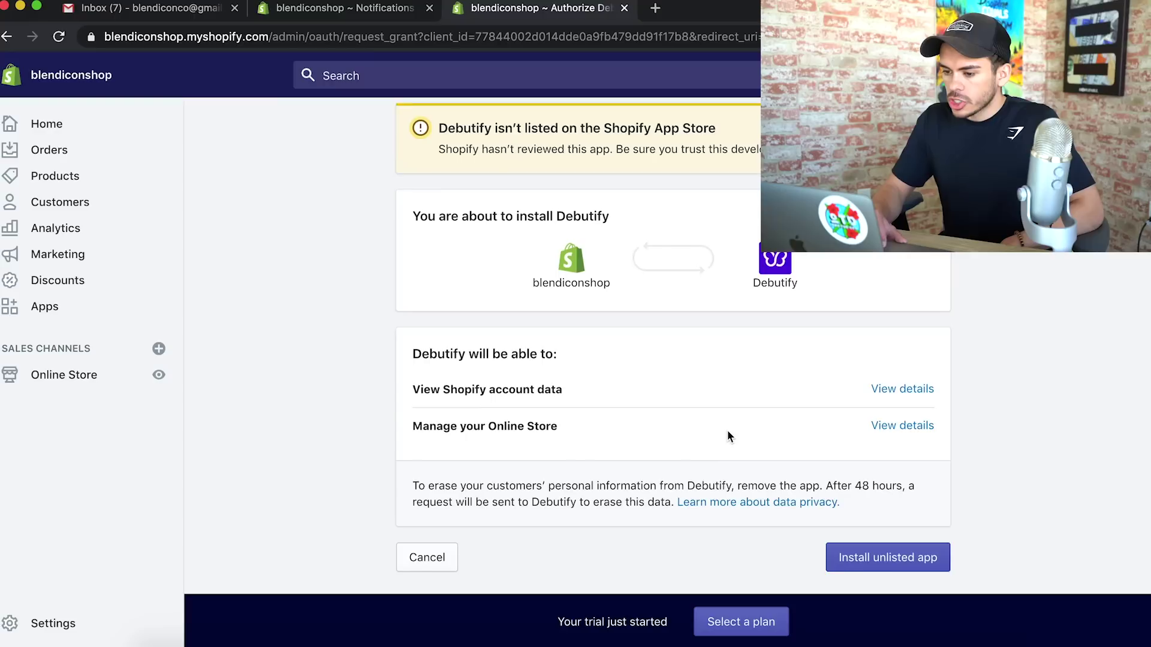
left_click(888, 563)
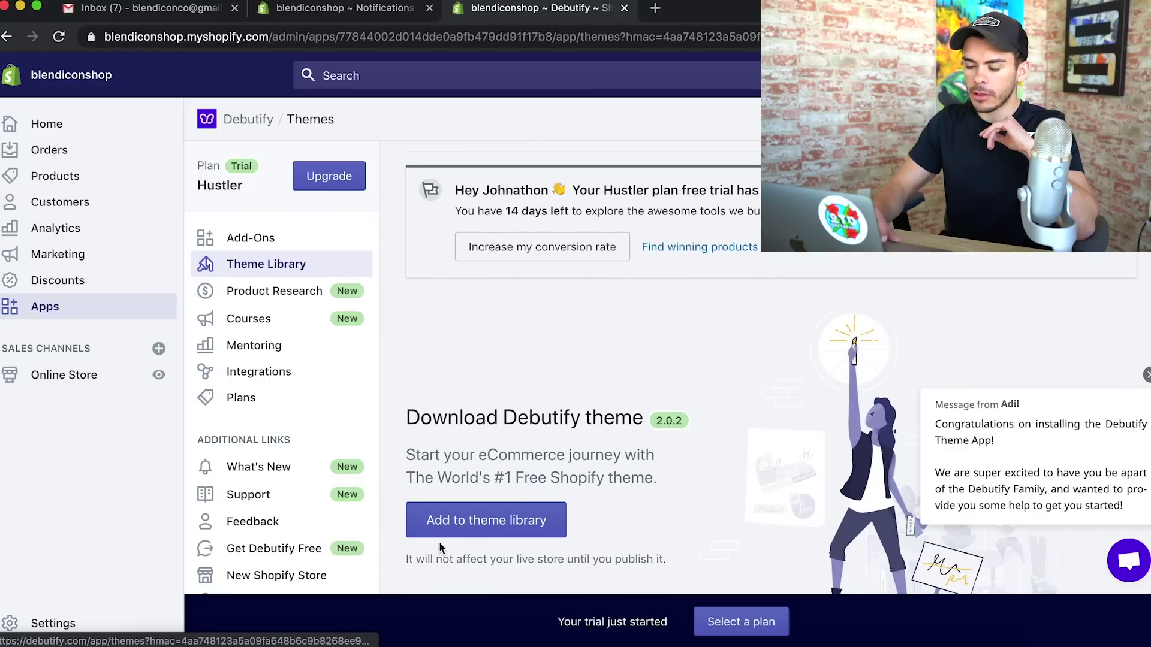
left_click(510, 520)
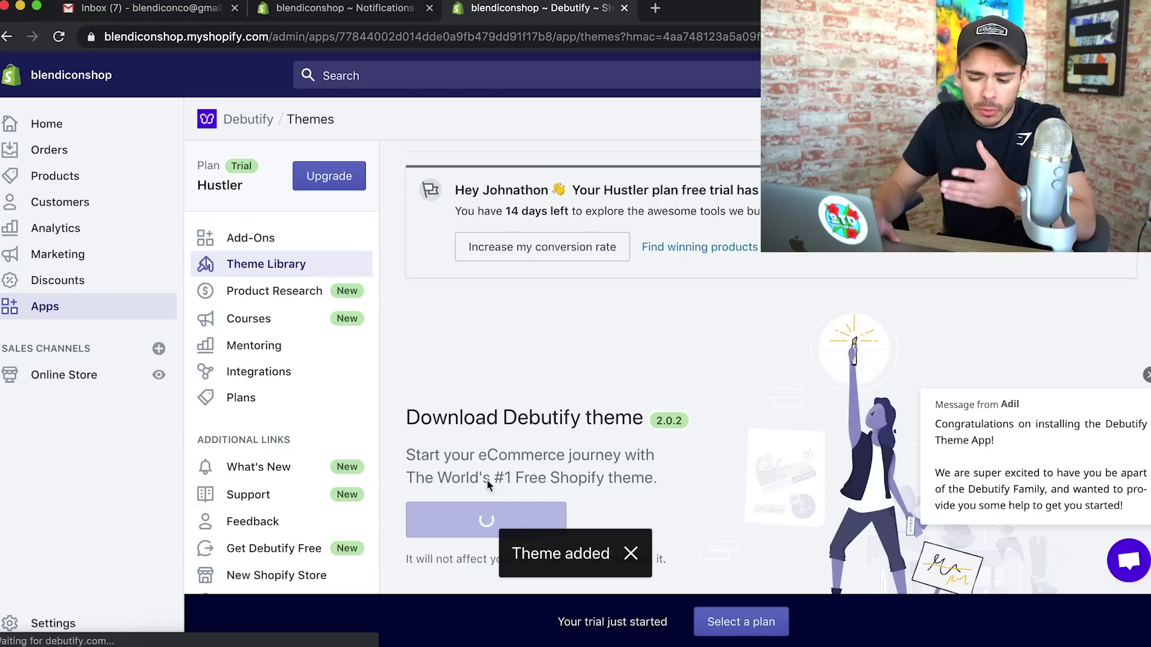
Publish Debutify 2.0.2 from its Actions menu on the Themes page and open it for customizing
left_click(67, 382)
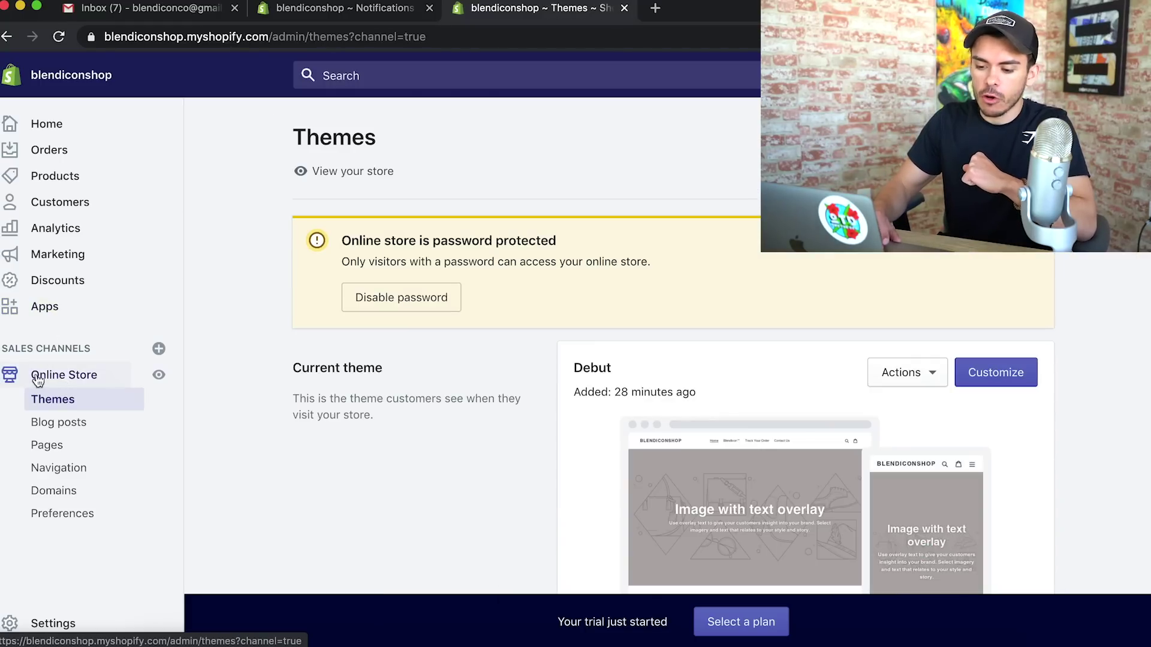
scroll(378, 443, "down", 5)
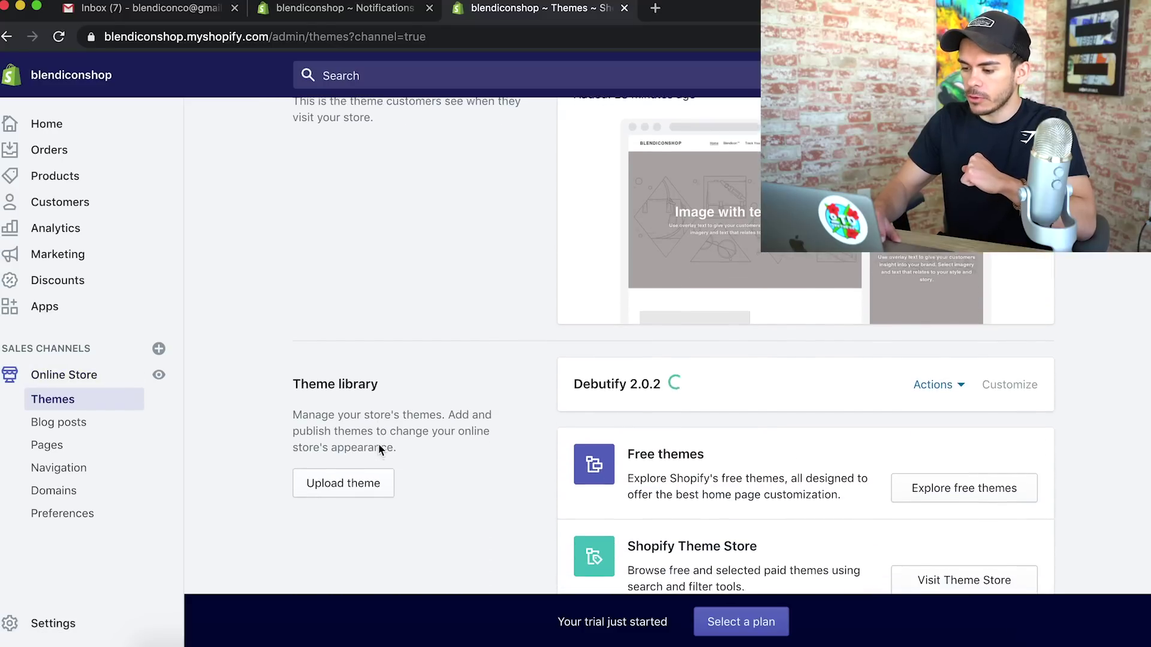
left_click_drag(661, 384, 641, 385)
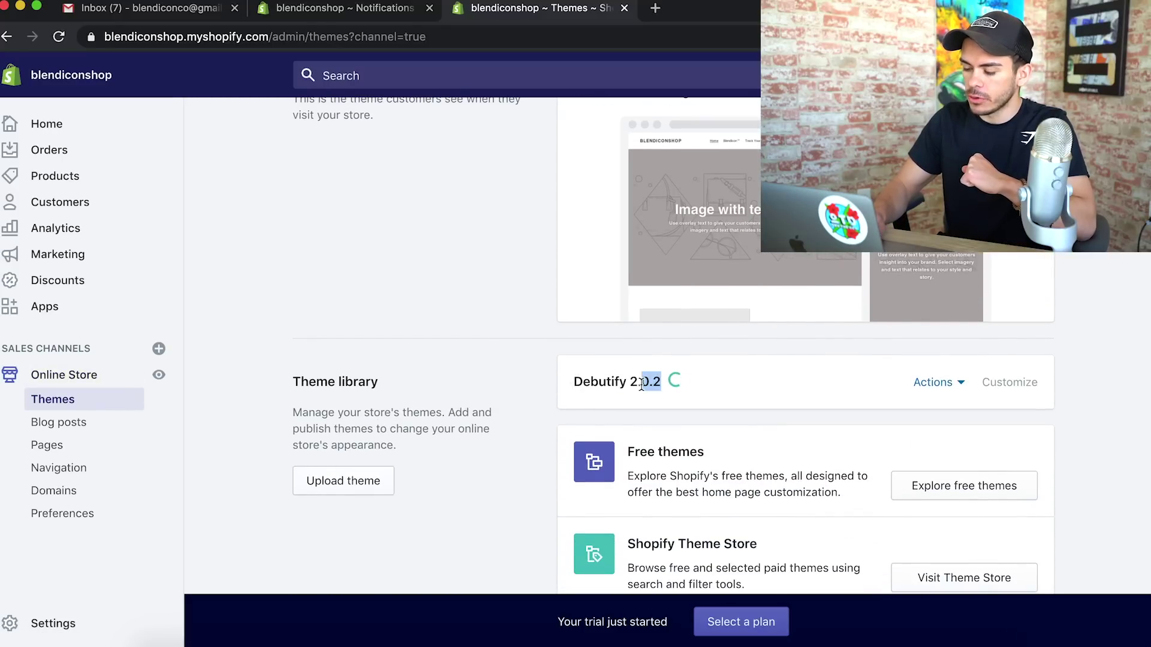
left_click(927, 383)
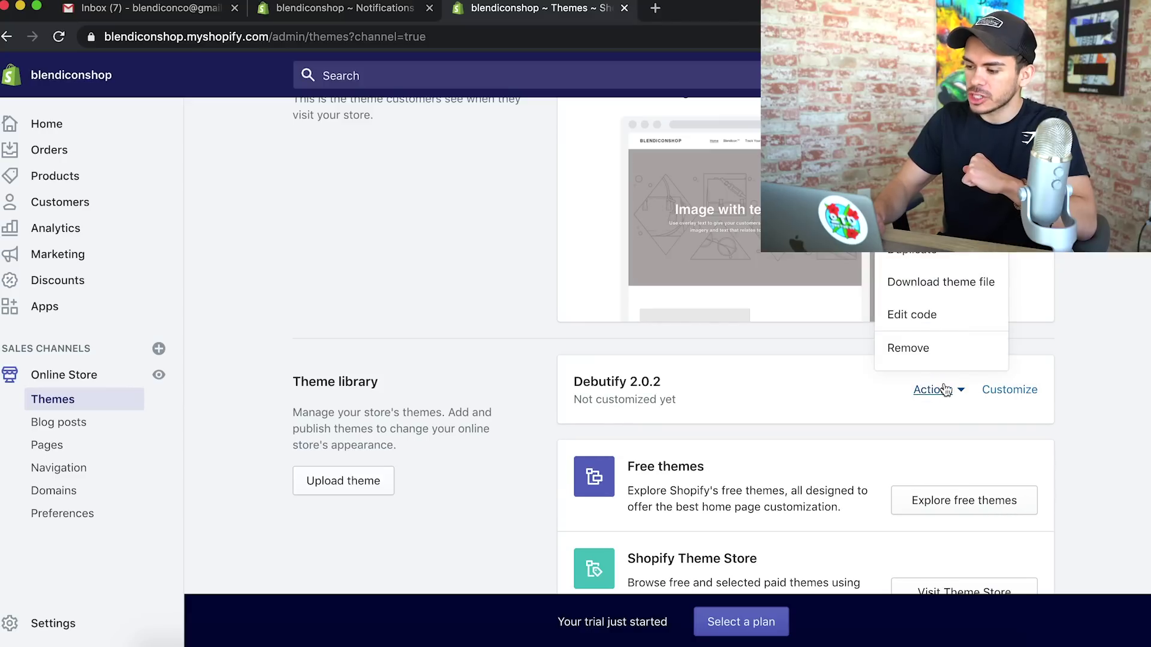
left_click(911, 150)
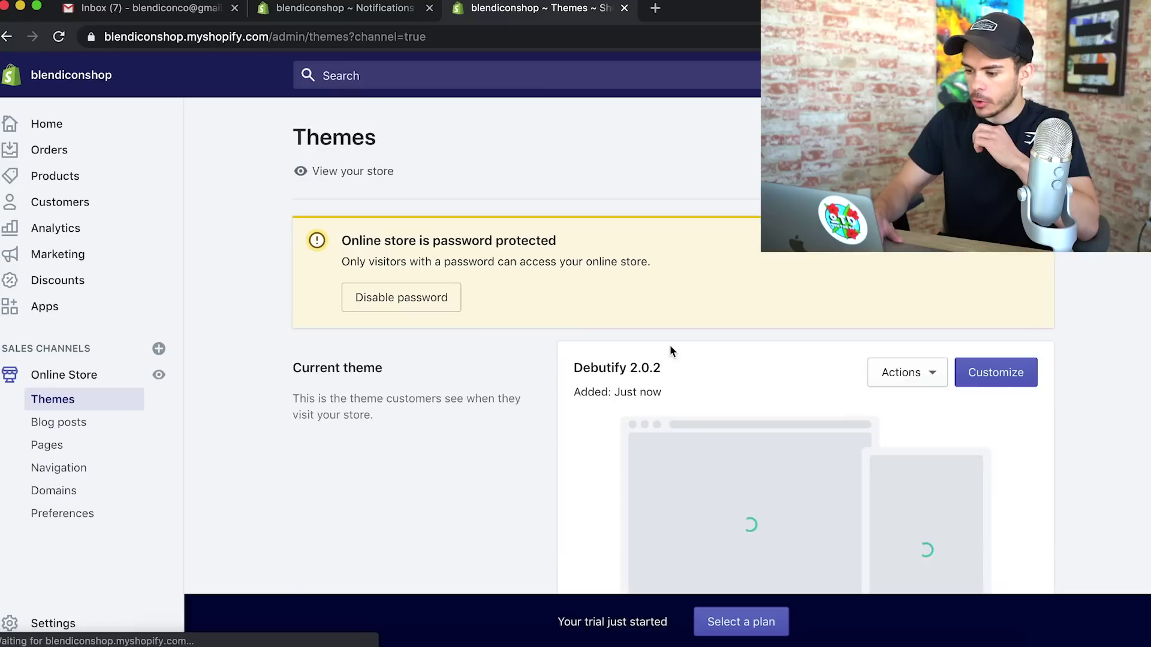
left_click_drag(304, 279, 437, 282)
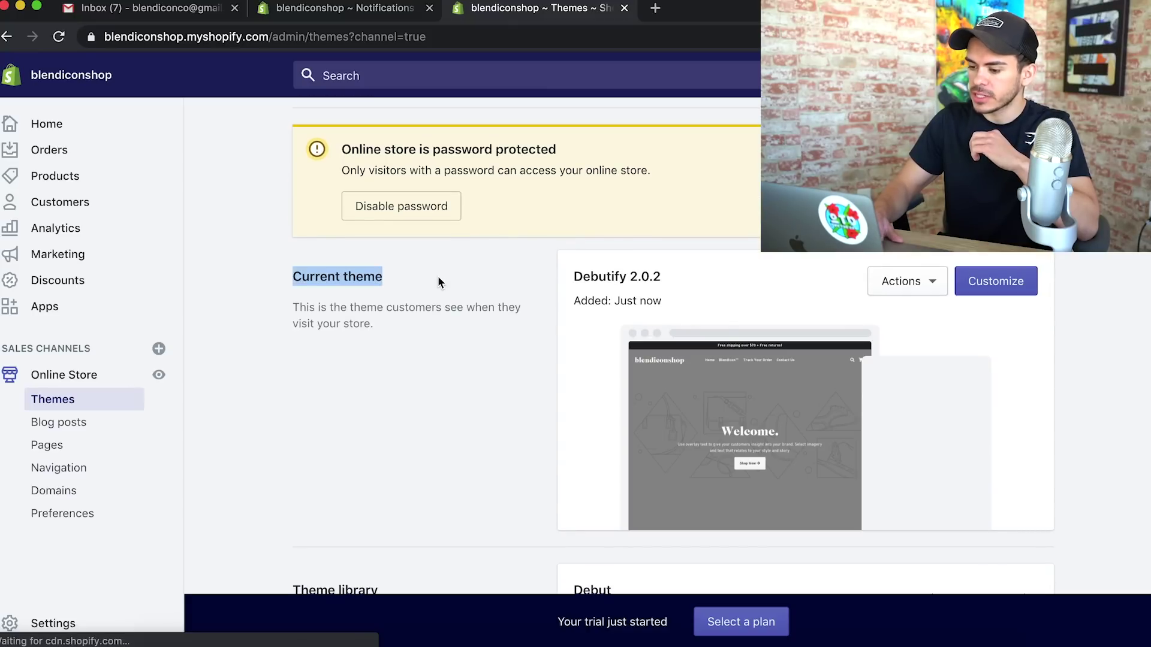
left_click_drag(572, 276, 650, 276)
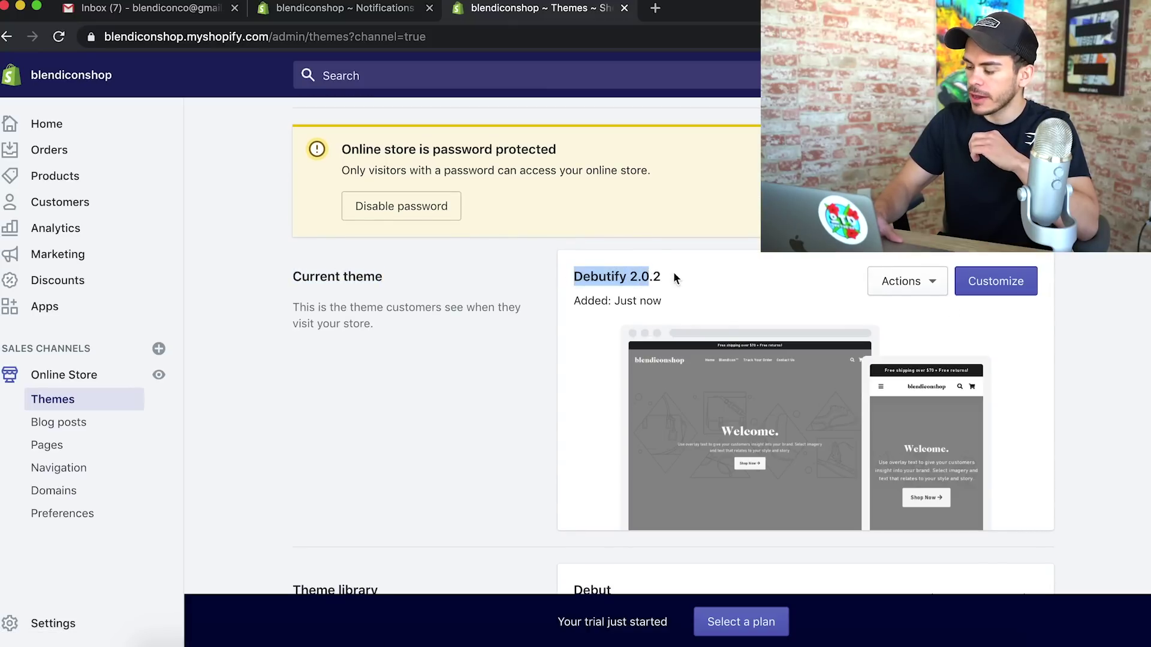
left_click(1012, 285)
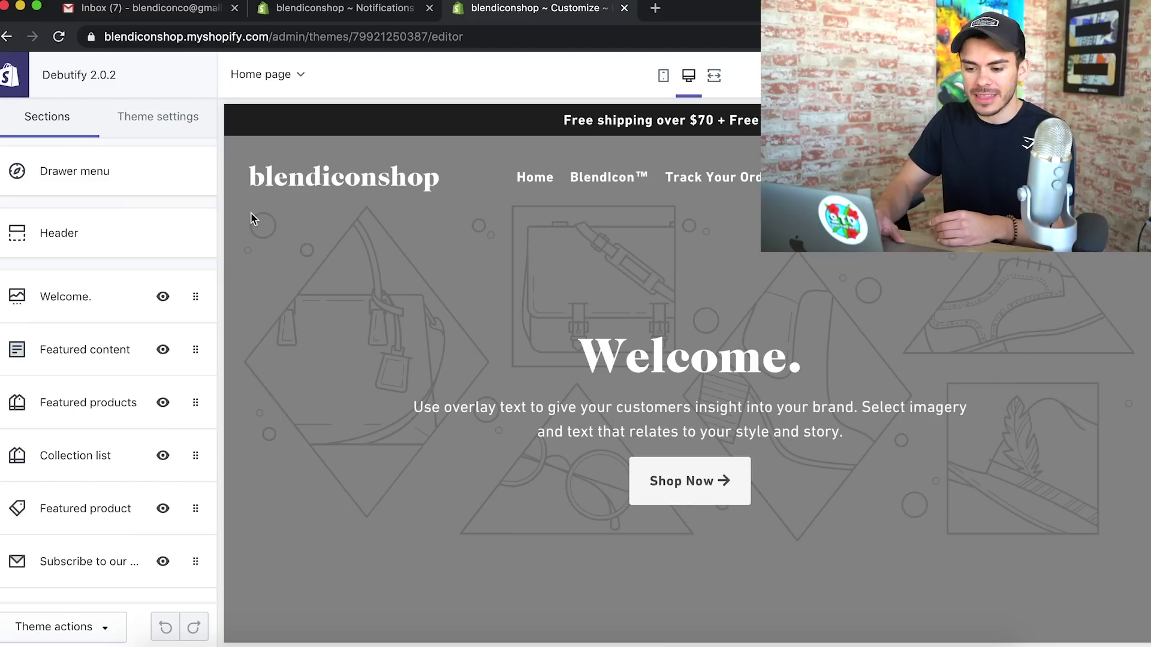
Upload the blendicon image as the Header's Logo and Transparent header logo
left_click(80, 237)
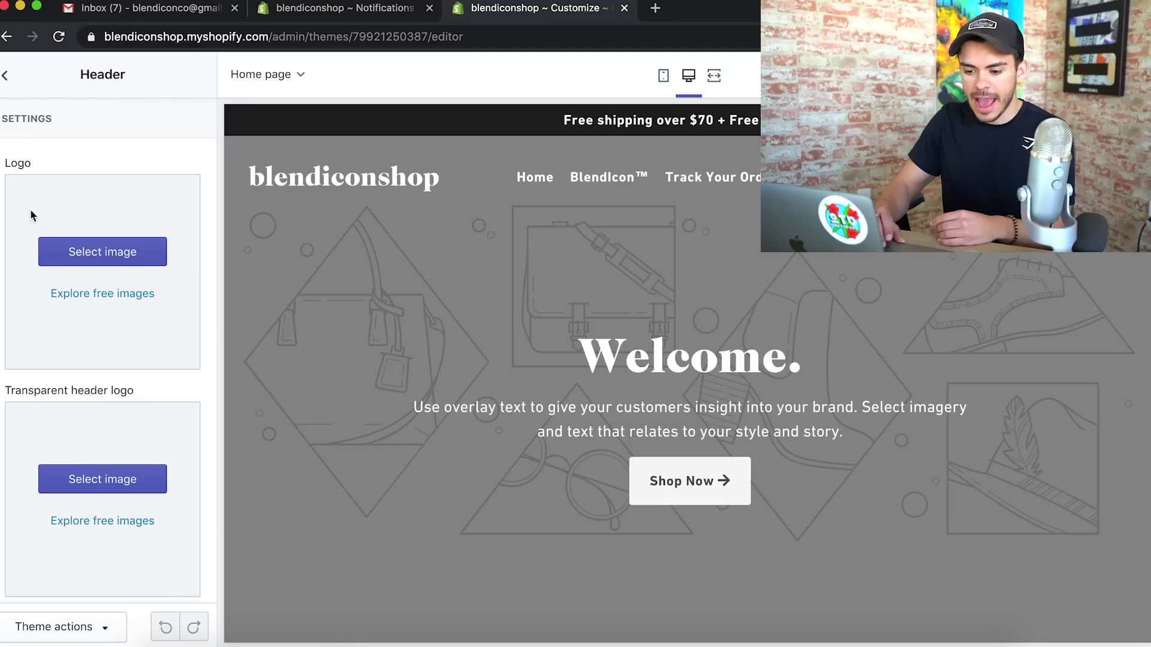
left_click(120, 249)
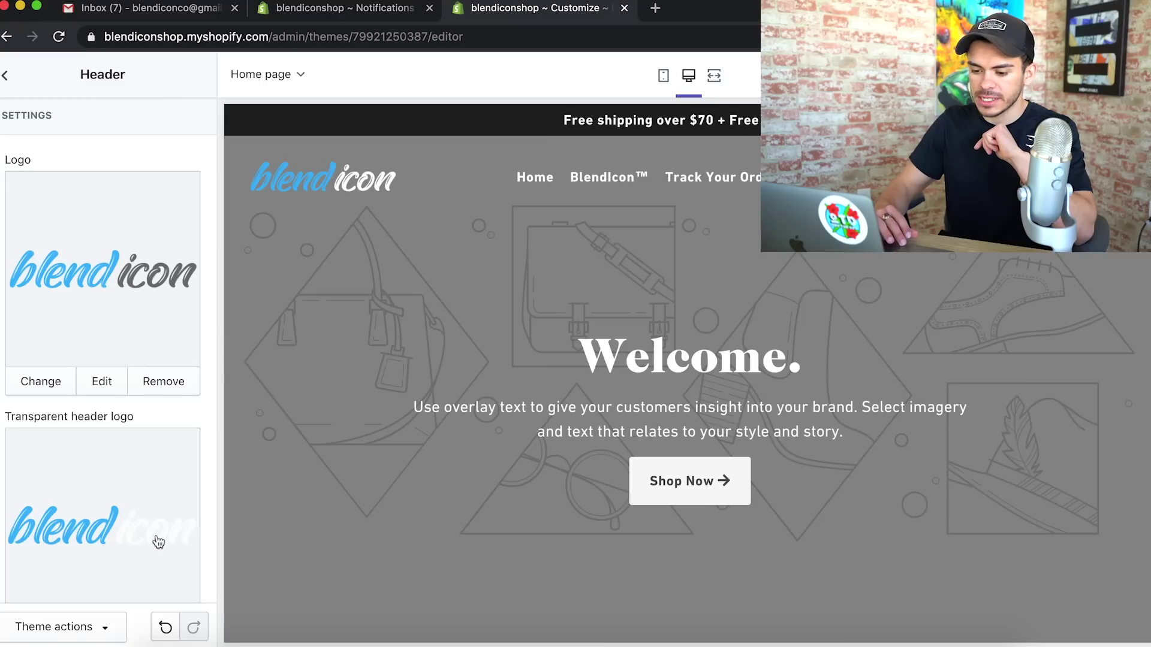
scroll(429, 507, "down", 5)
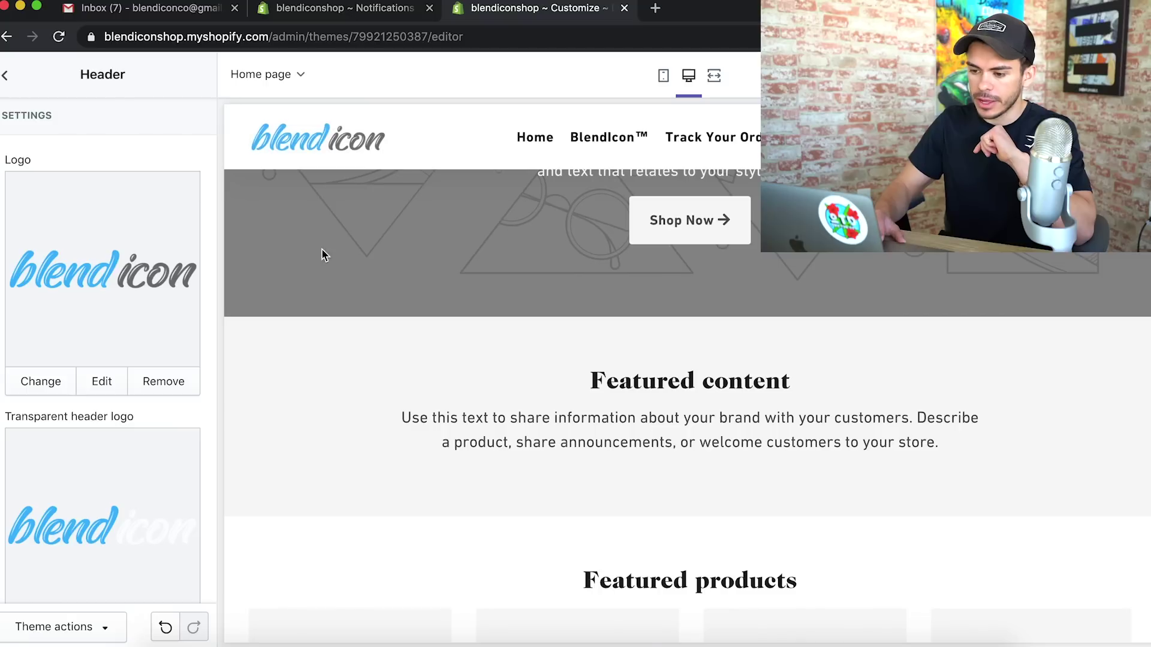
scroll(465, 306, "up", 5)
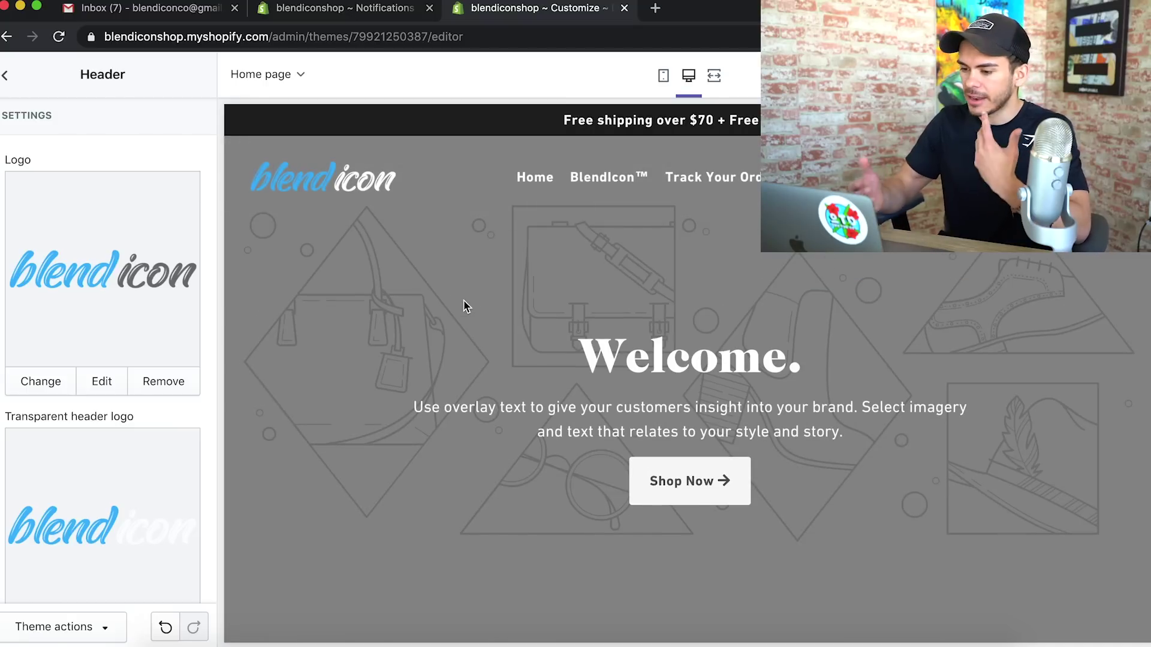
Return to the sections list and compare the blendicon logo in mobile and desktop previews, ending on desktop
left_click(5, 76)
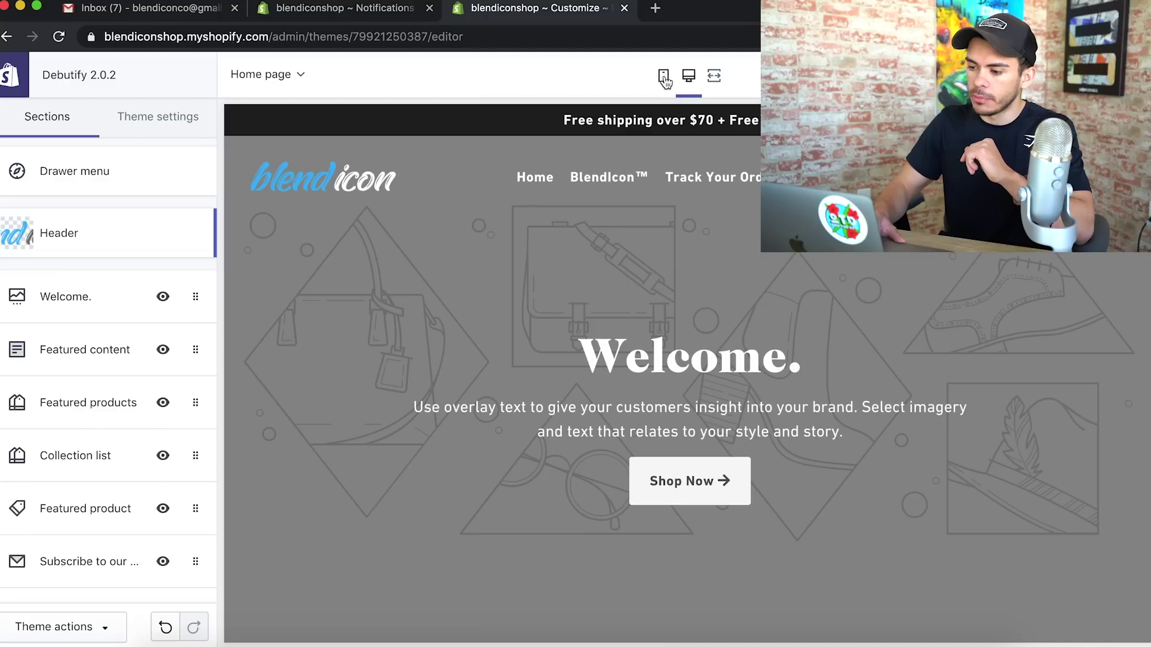
left_click(664, 78)
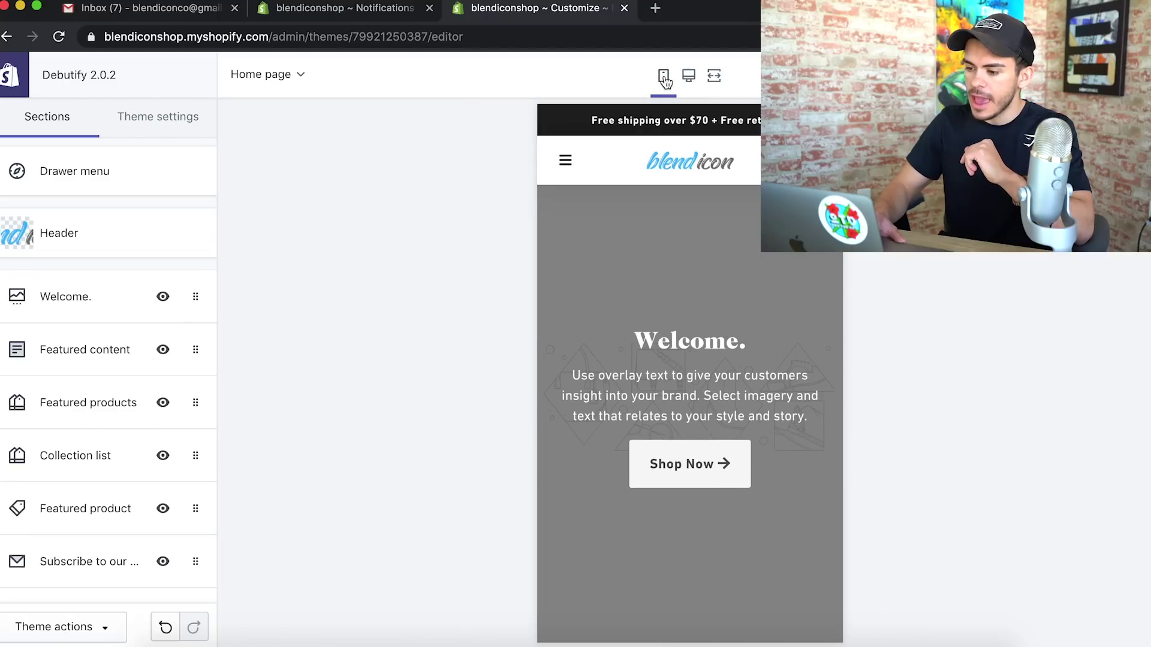
left_click(691, 84)
left_click(672, 78)
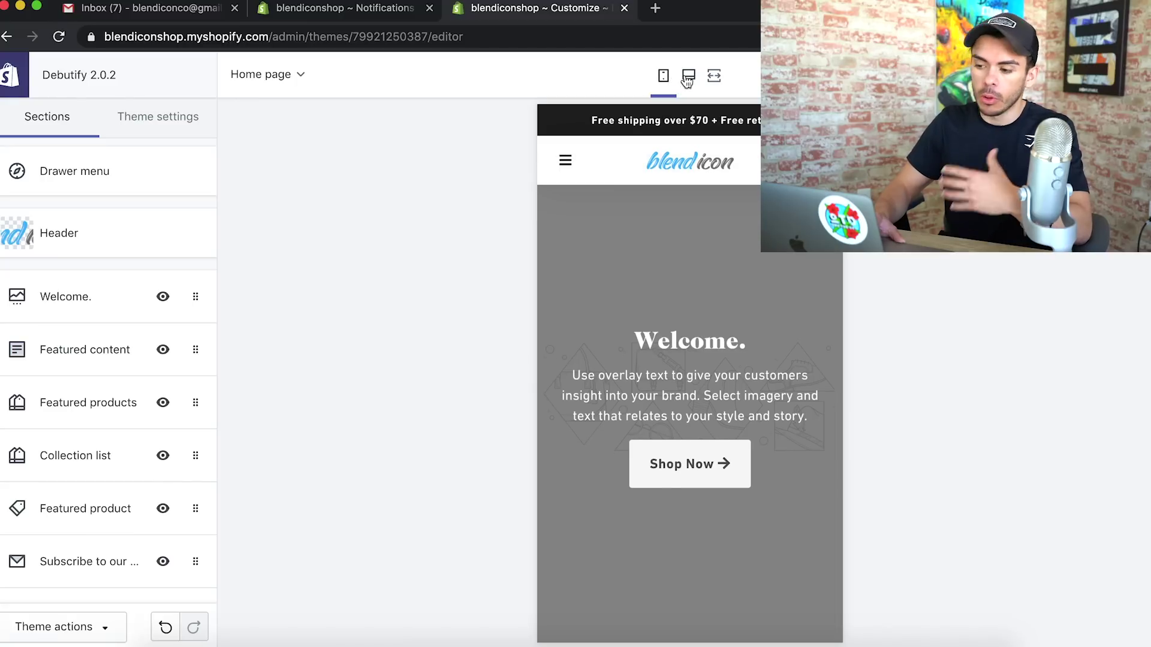
left_click(689, 78)
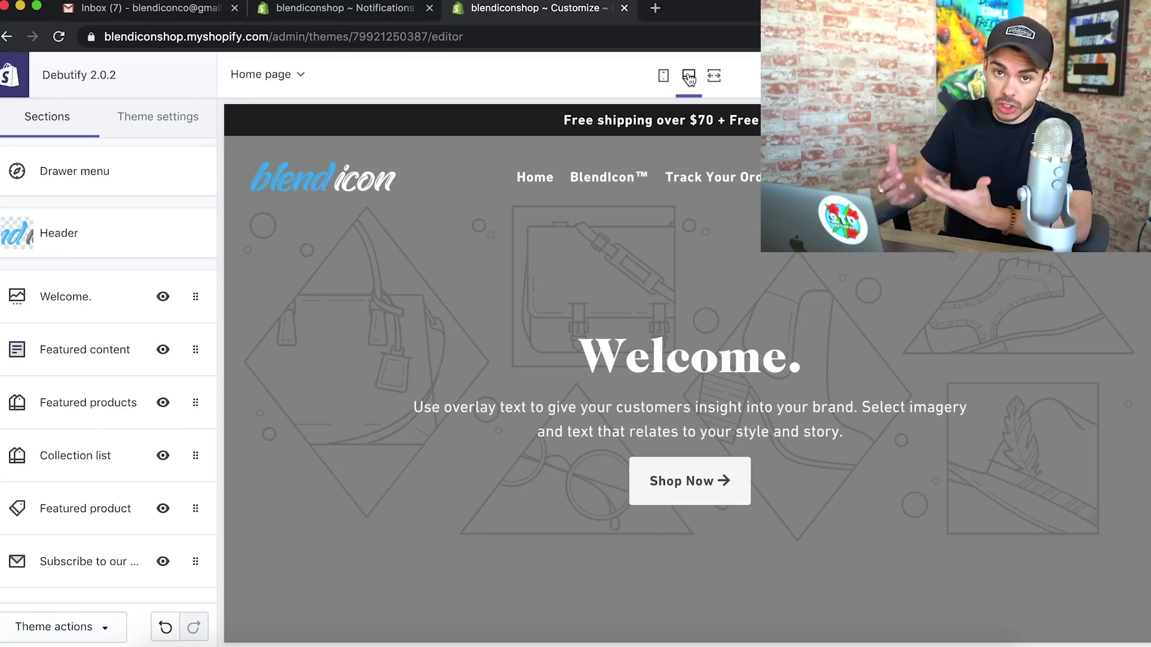
Hide the Featured content, Featured products and Collection list sections
scroll(165, 411, "down", 1)
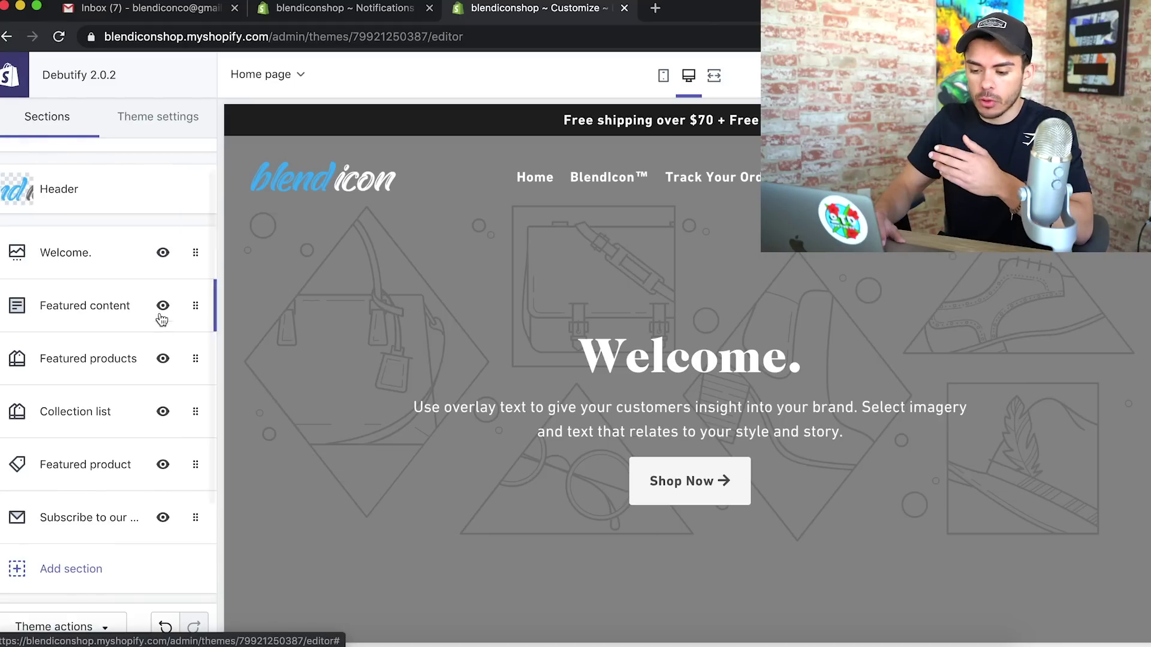
scroll(411, 443, "down", 2)
scroll(411, 444, "down", 5)
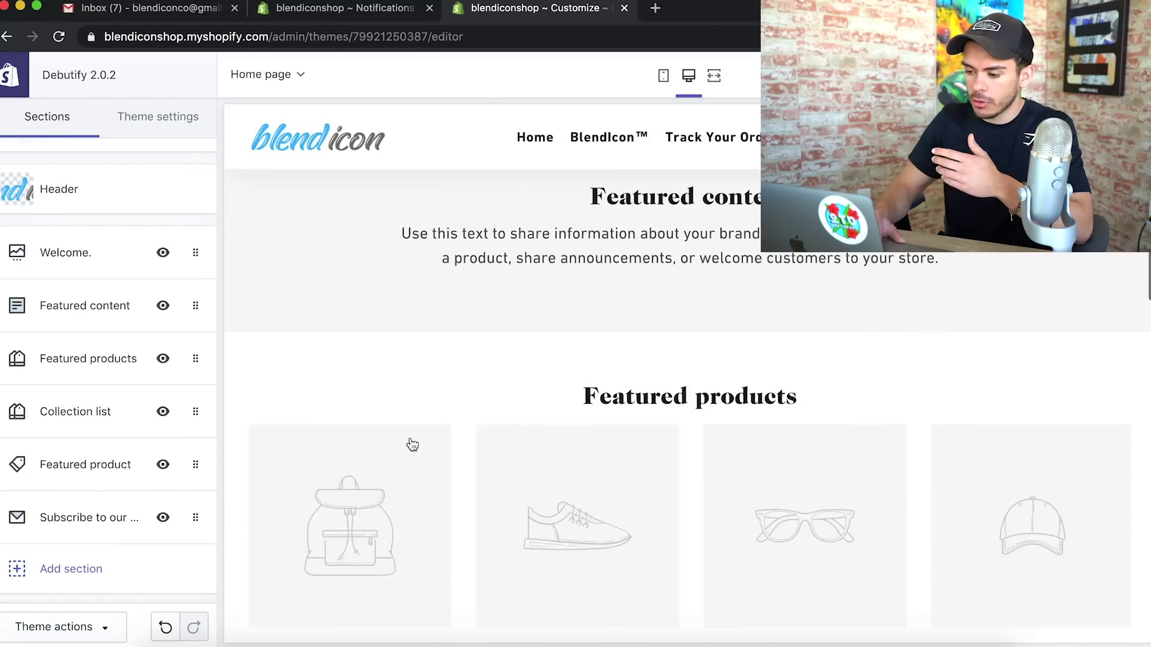
scroll(411, 443, "up", 3)
scroll(411, 444, "up", 4)
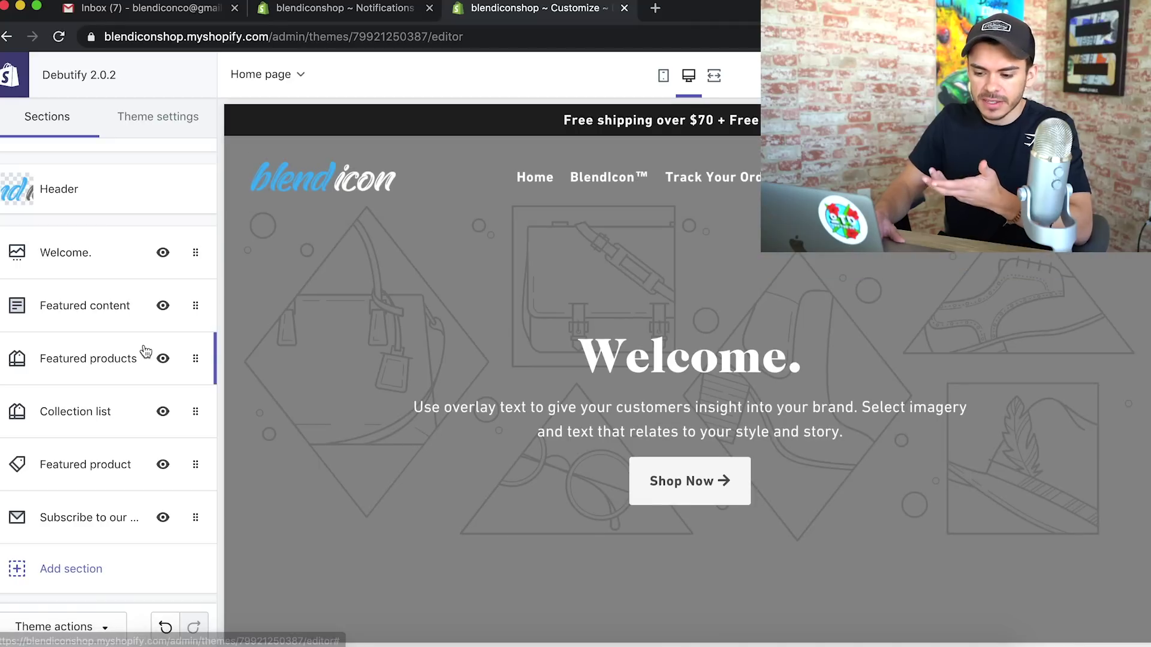
scroll(389, 398, "down", 4)
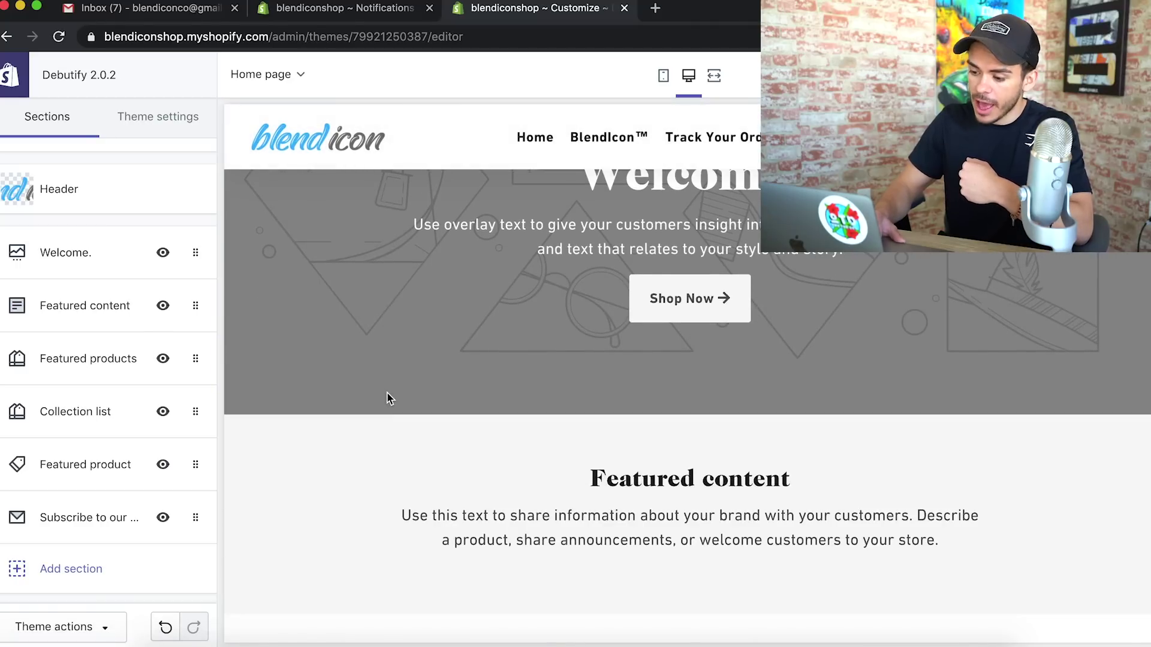
left_click(163, 307)
left_click(163, 360)
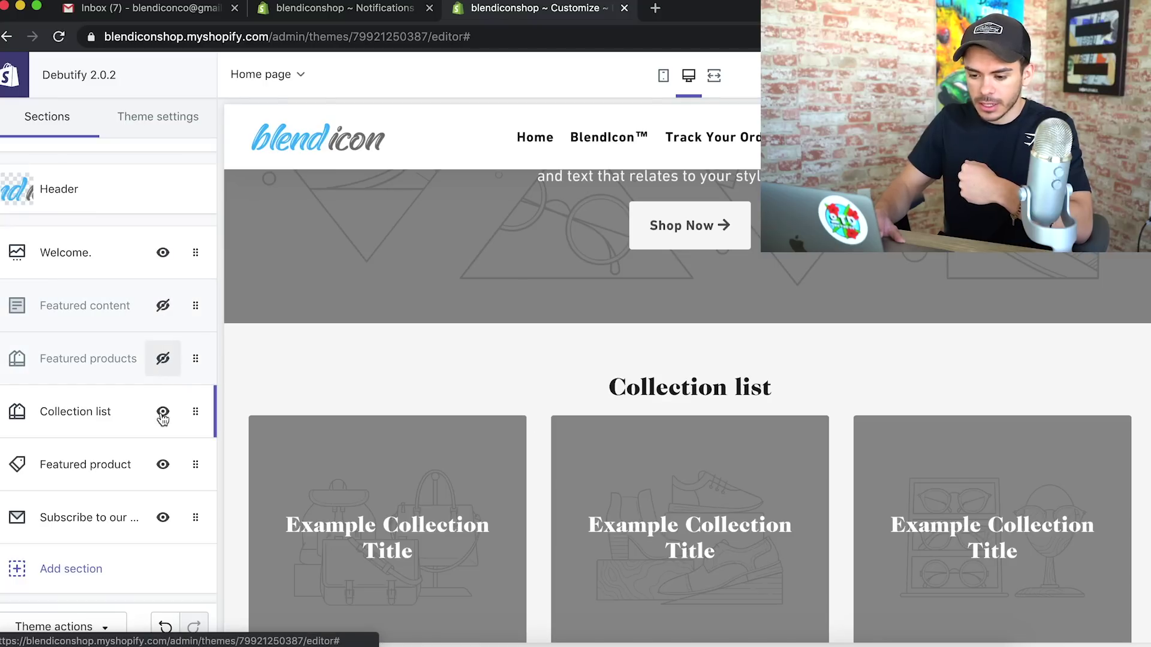
left_click(163, 412)
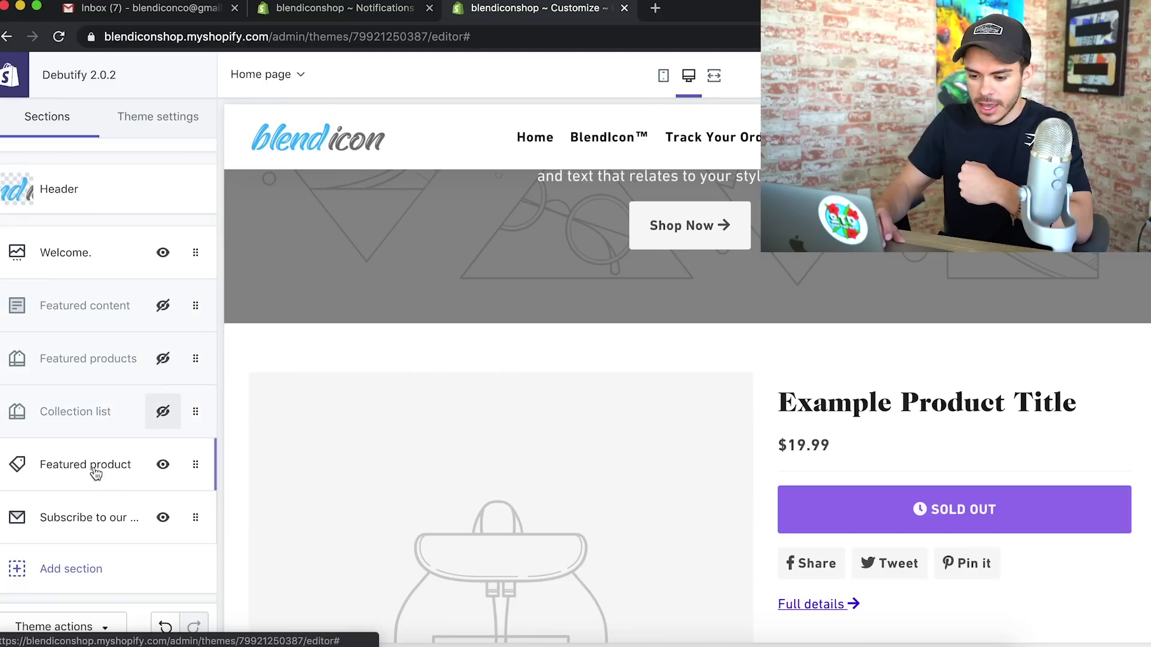
Give the Welcome banner slide a free stock photo of a woman stretching outdoors
scroll(396, 456, "down", 10)
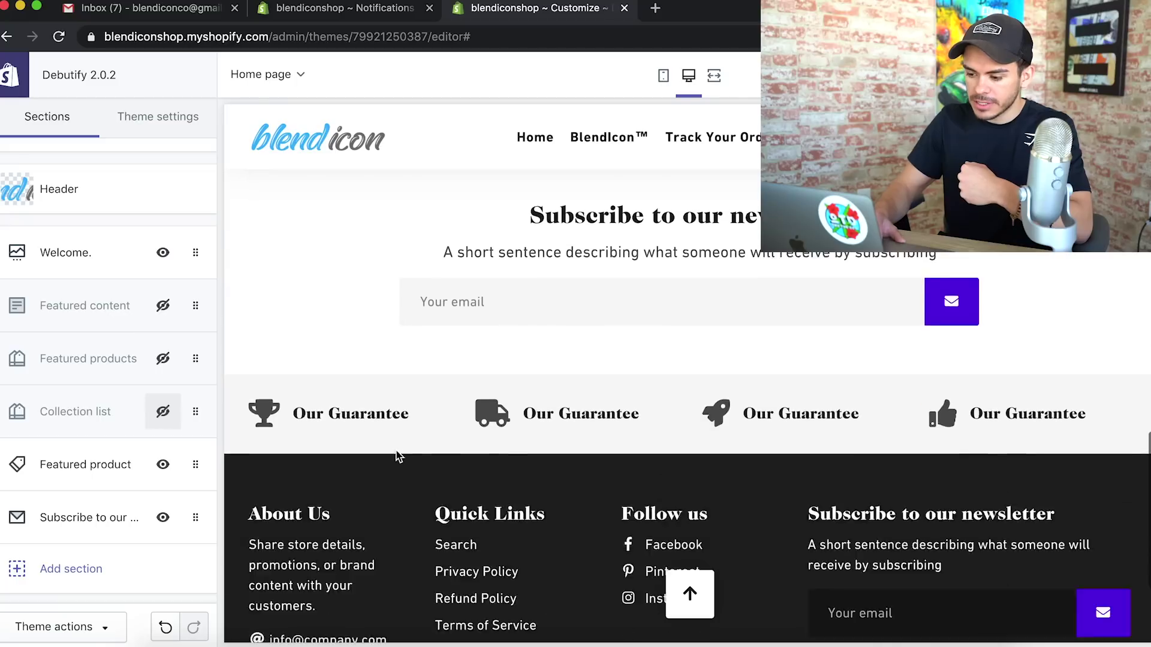
scroll(395, 455, "up", 10)
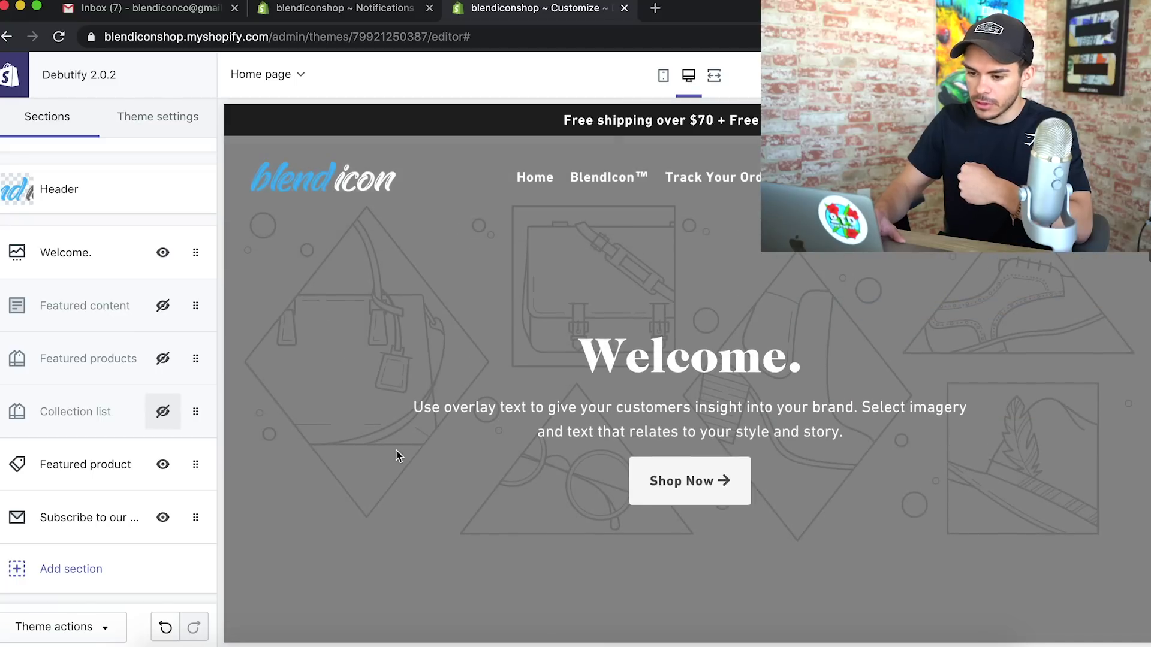
left_click(62, 255)
scroll(129, 390, "down", 3)
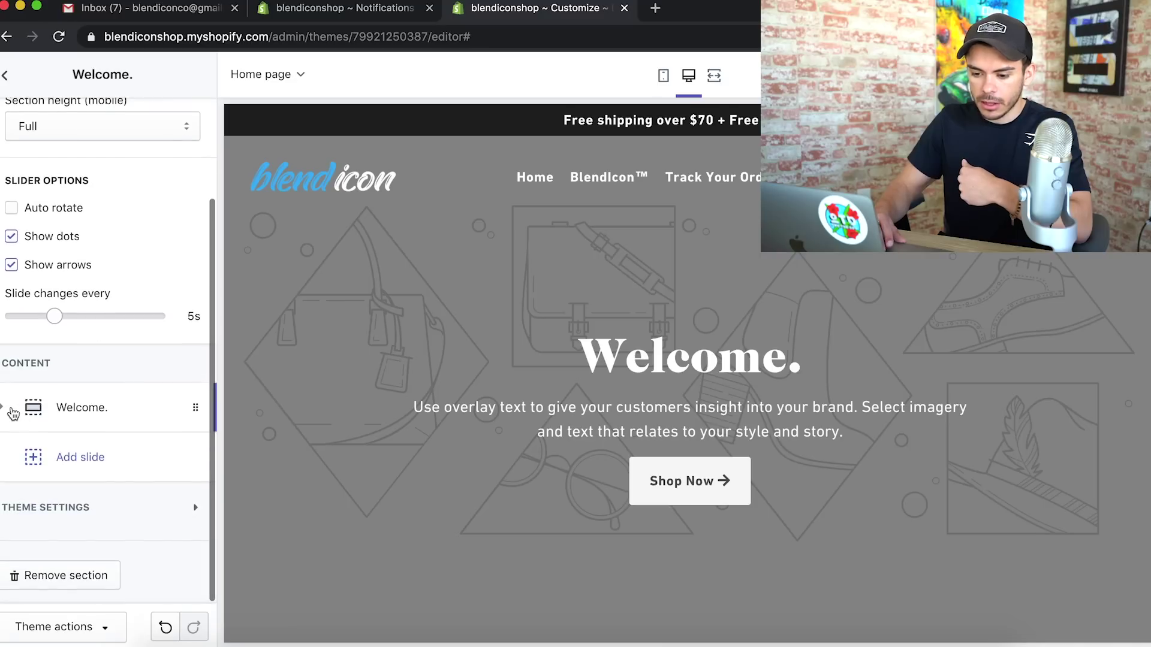
left_click(71, 416)
scroll(96, 479, "down", 3)
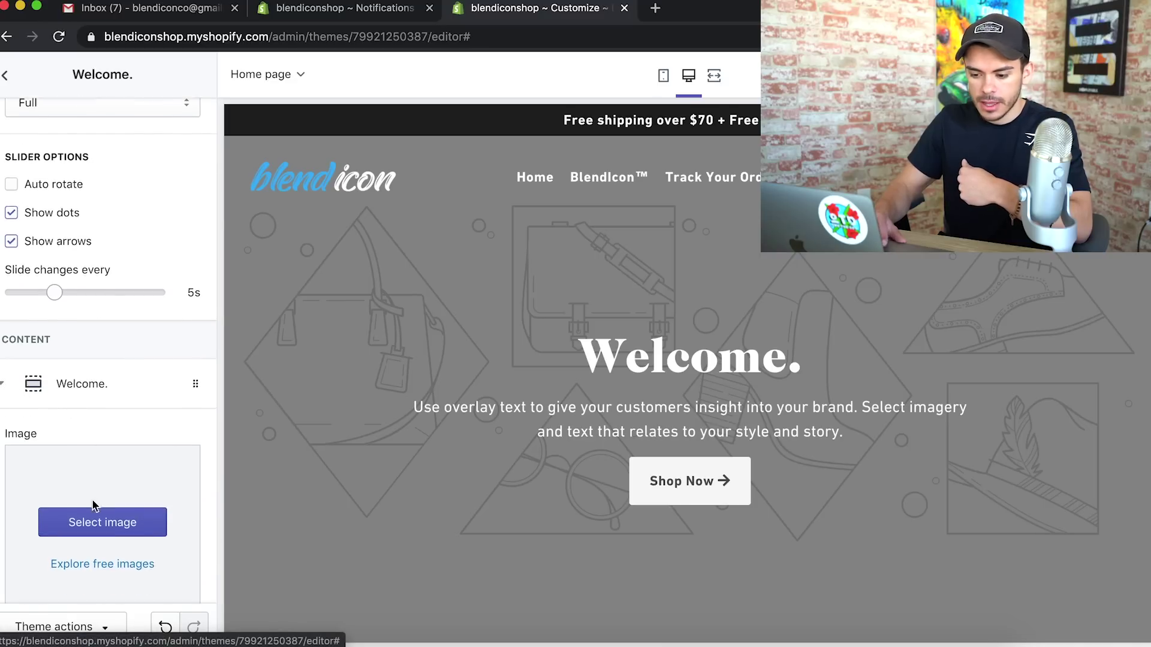
left_click(111, 366)
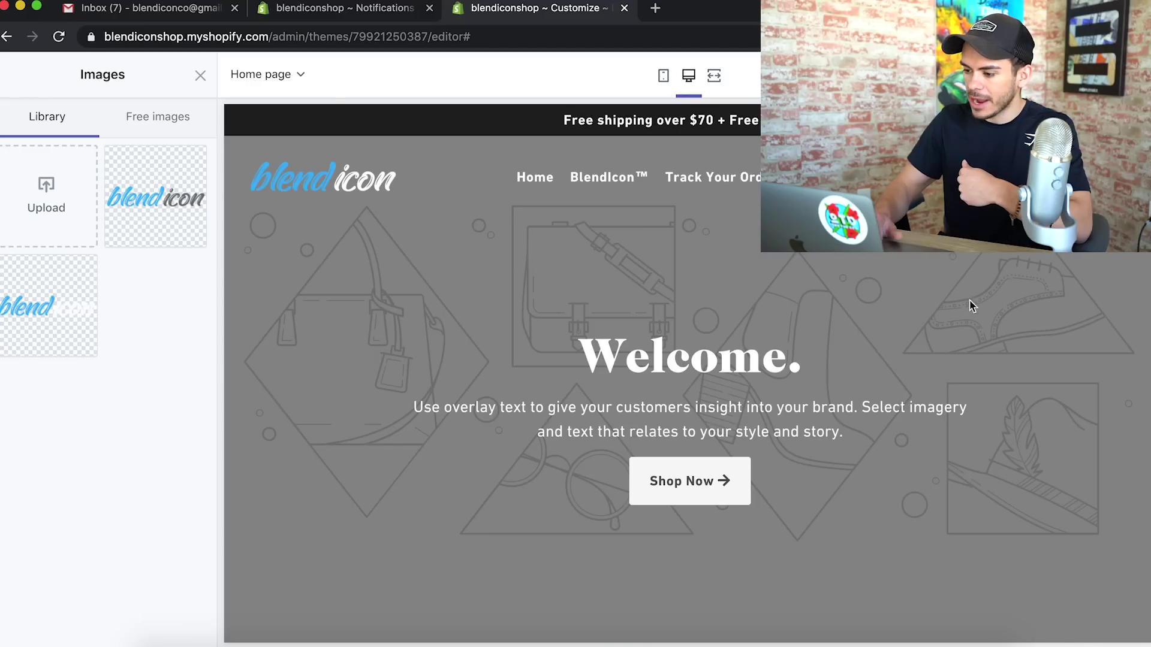
left_click(147, 117)
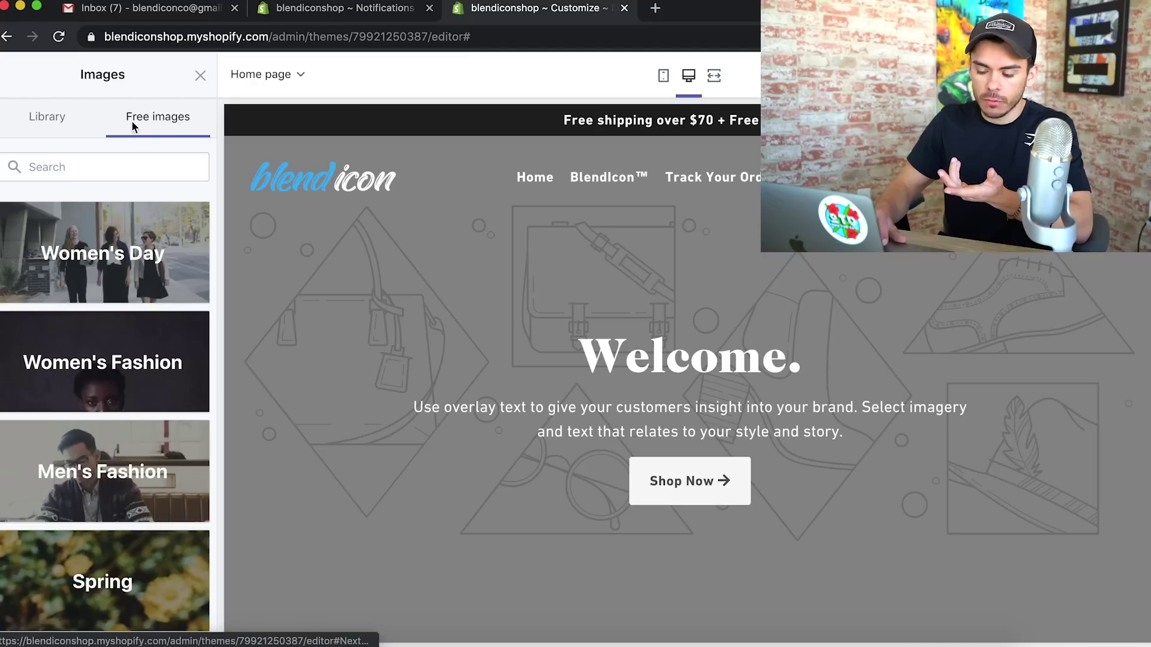
left_click(125, 164)
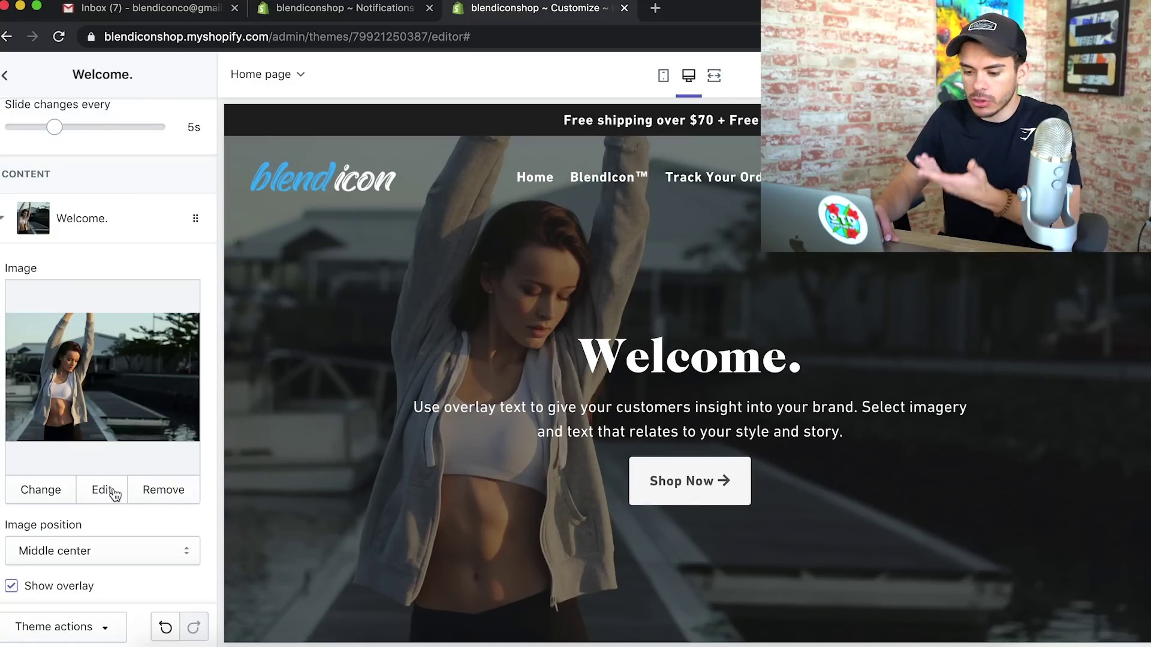
scroll(117, 531, "down", 5)
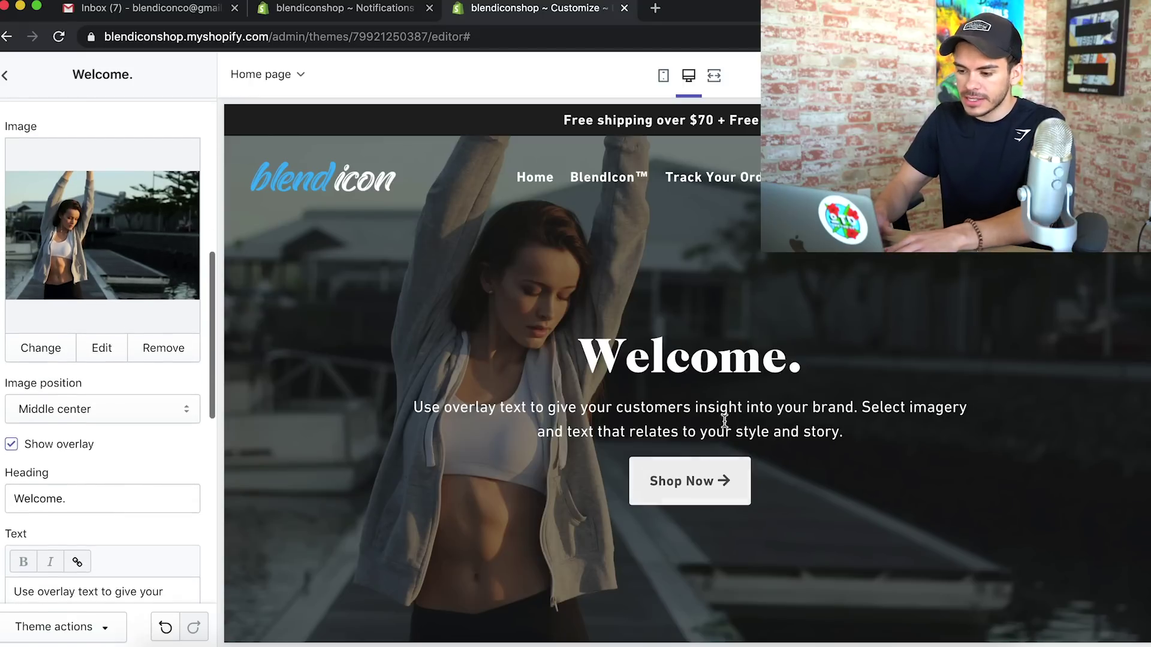
Toggle the banner overlay and retext the Welcome. slide to 'Helping You Build' / 'Something You're Proud Of.'
left_click(10, 445)
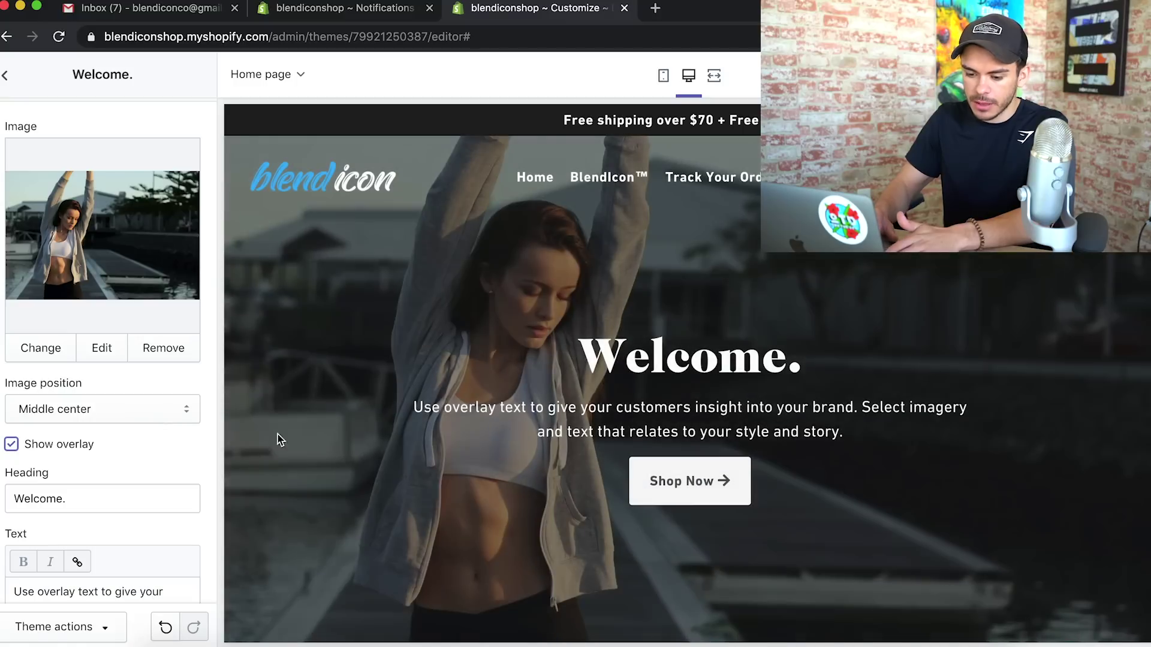
scroll(90, 498, "down", 3)
left_click_drag(76, 339, 1, 334)
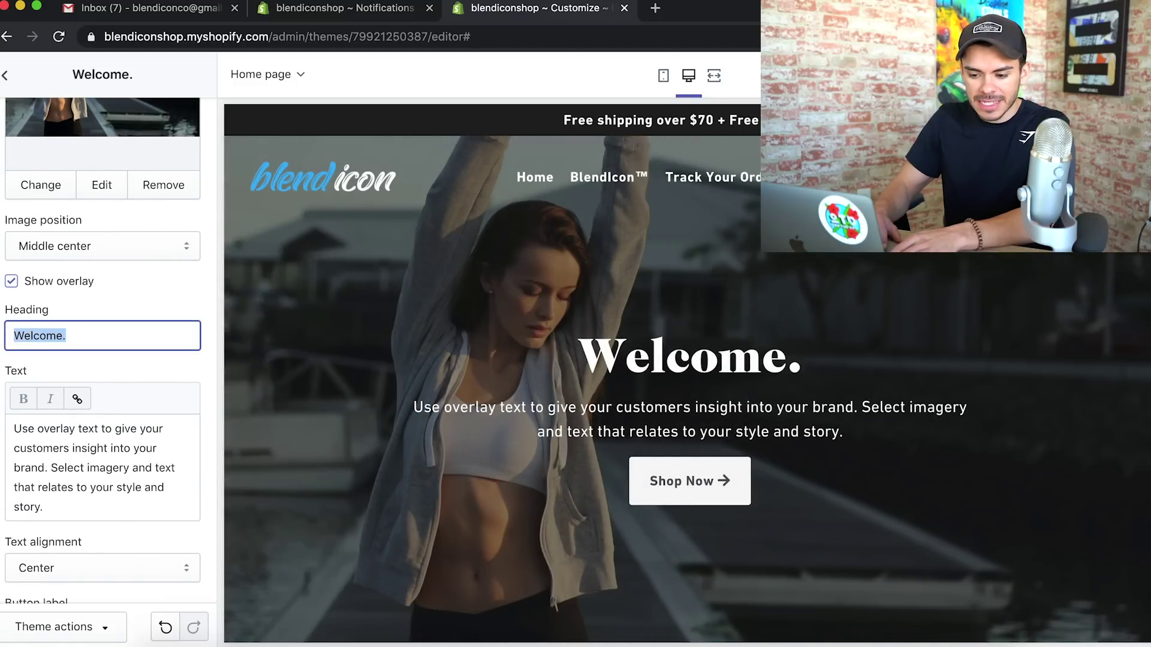
left_click_drag(43, 508, 1, 412)
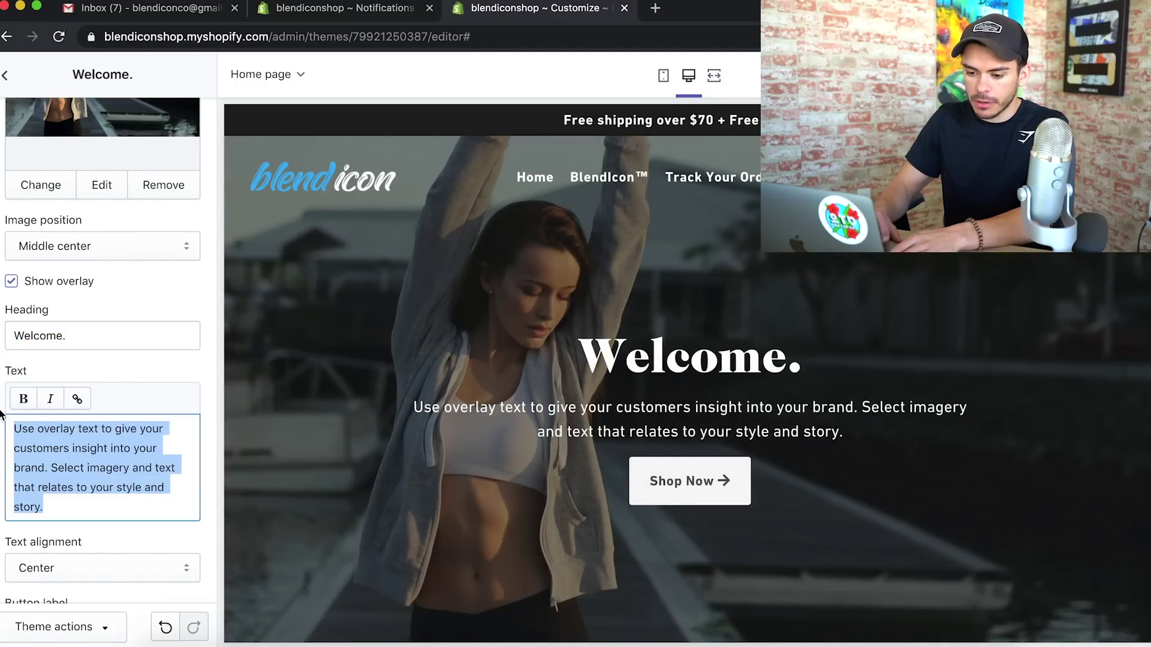
left_click(80, 337)
left_click_drag(80, 337, 2, 336)
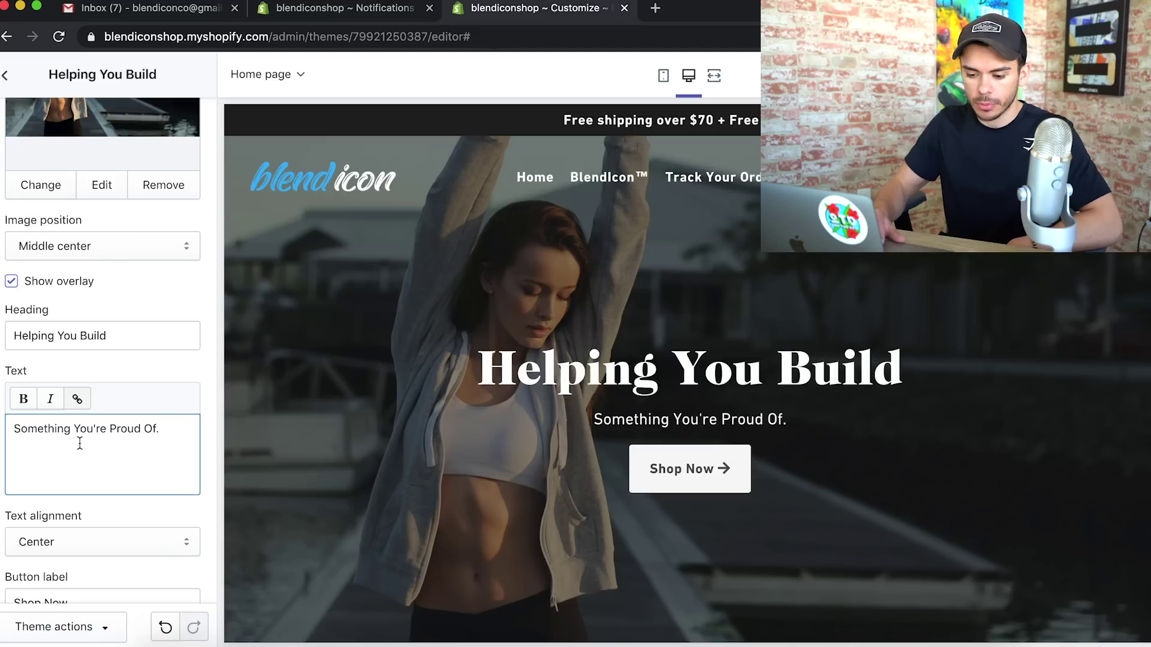
Clear the slide's button link so the Shop Now button disappears
scroll(79, 443, "down", 3)
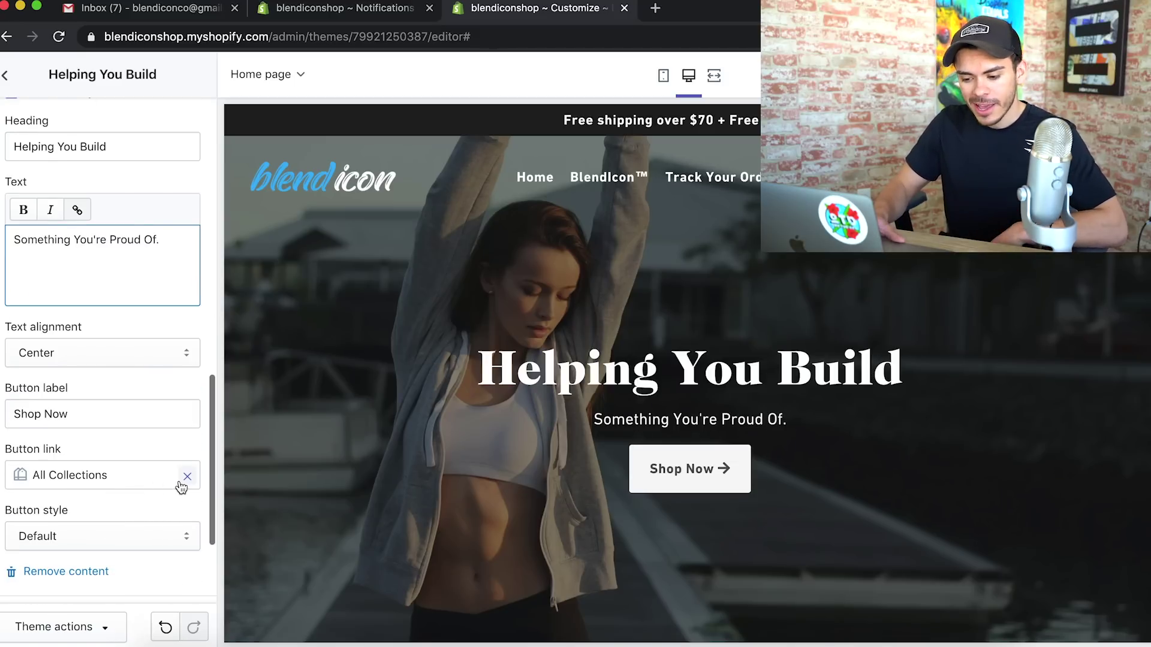
left_click(186, 478)
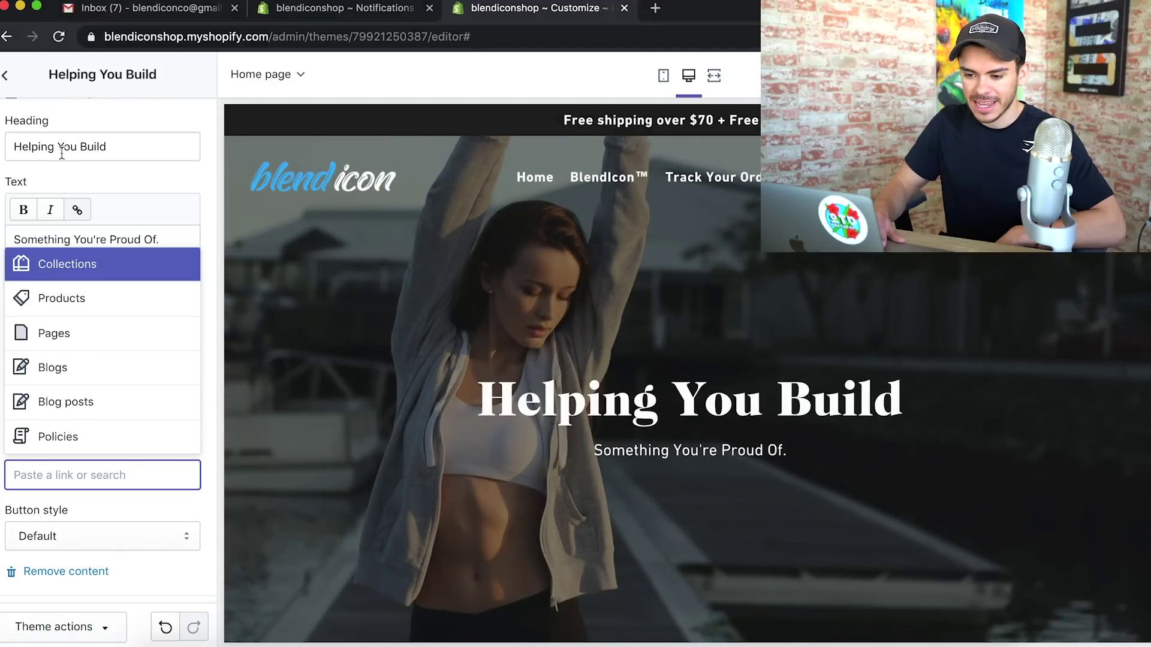
left_click(393, 289)
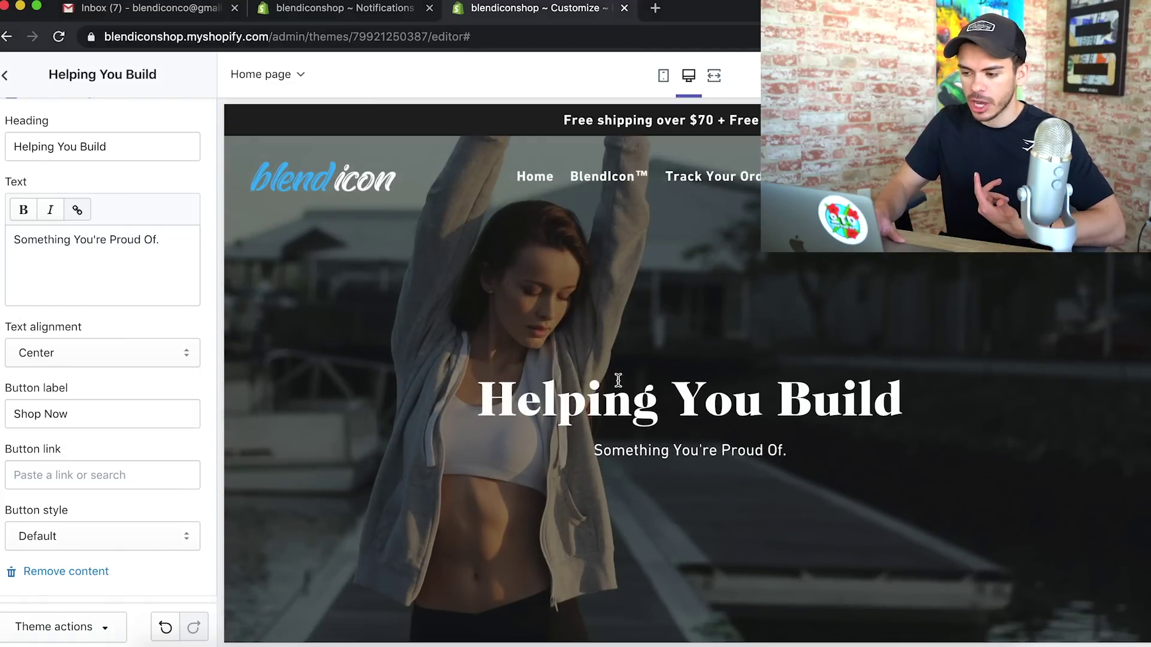
scroll(737, 535, "down", 2)
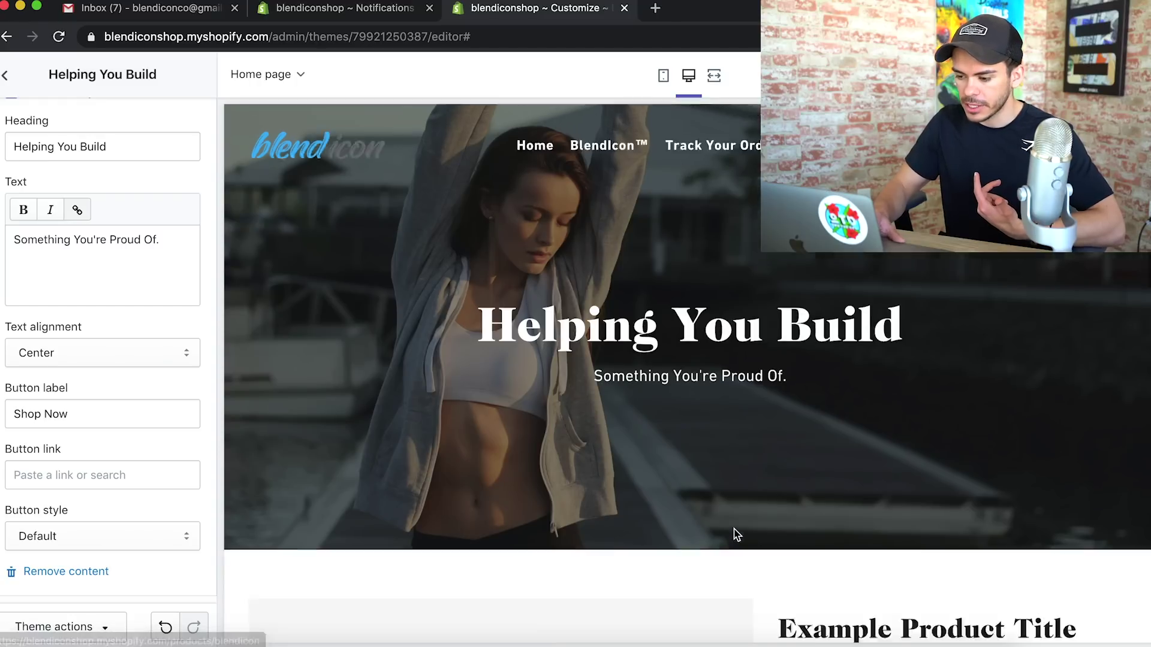
scroll(736, 535, "down", 8)
scroll(601, 378, "up", 10)
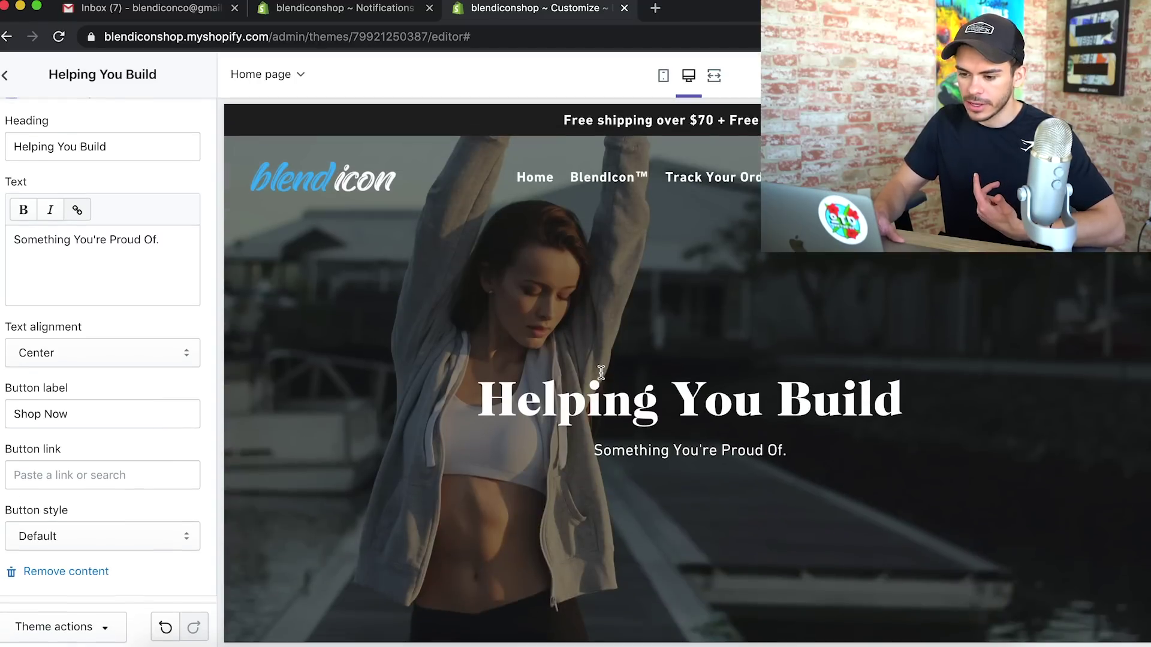
scroll(108, 300, "up", 10)
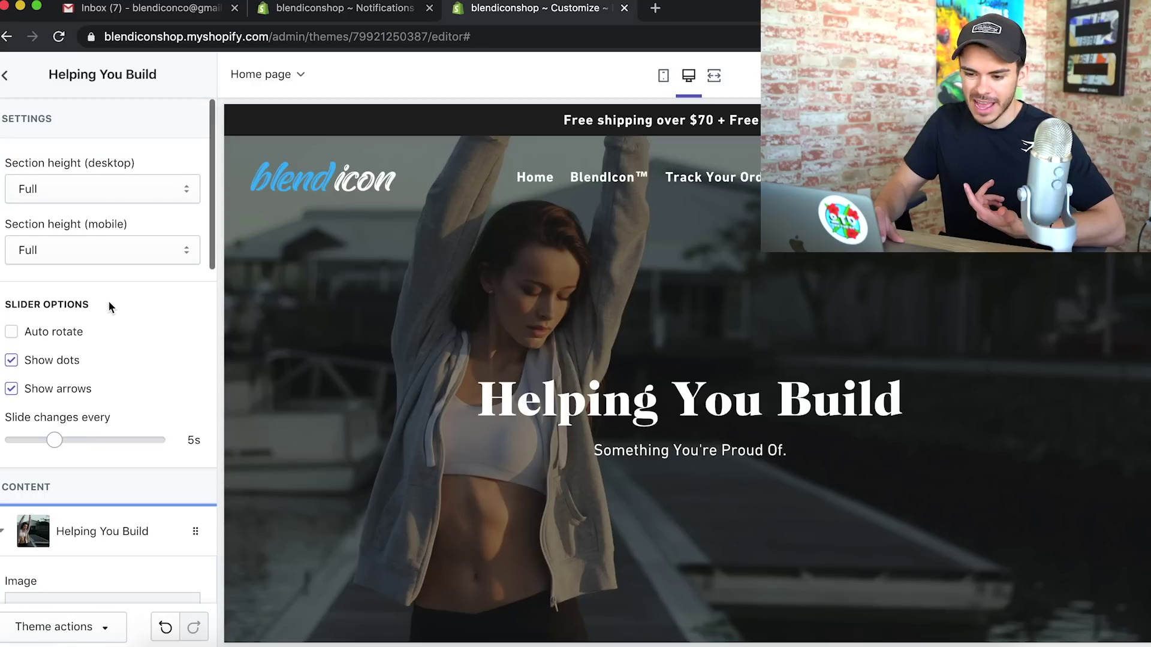
left_click(5, 75)
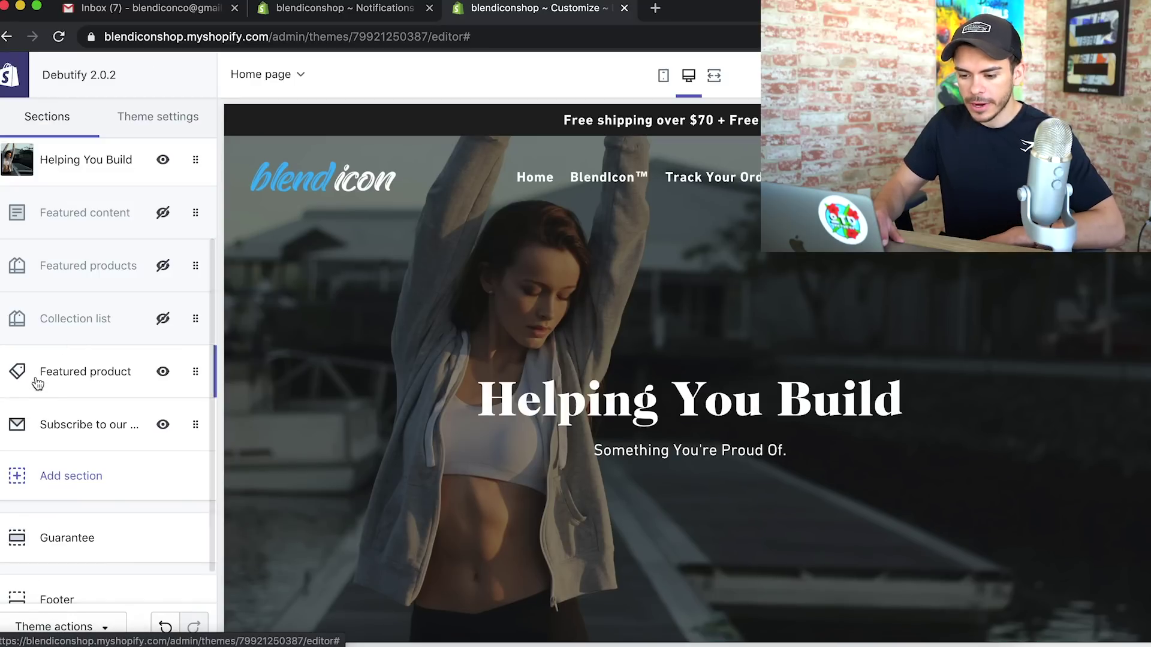
Pick the BlendIcon™ - Portable Blender as the Featured product section's product
left_click(79, 384)
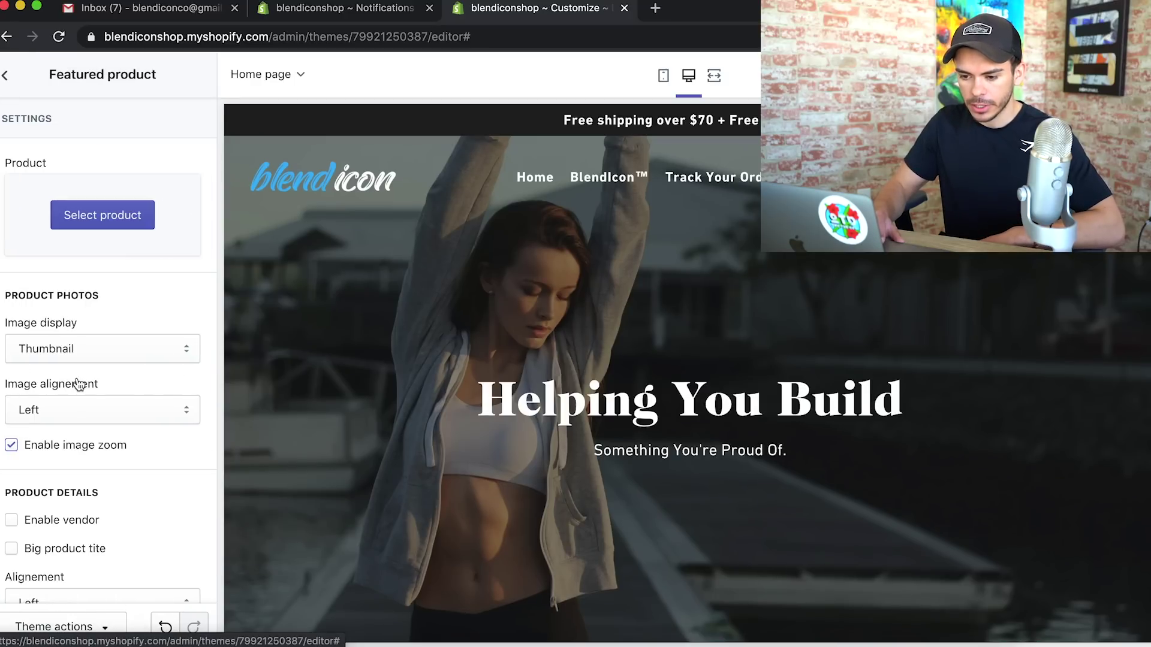
left_click(87, 221)
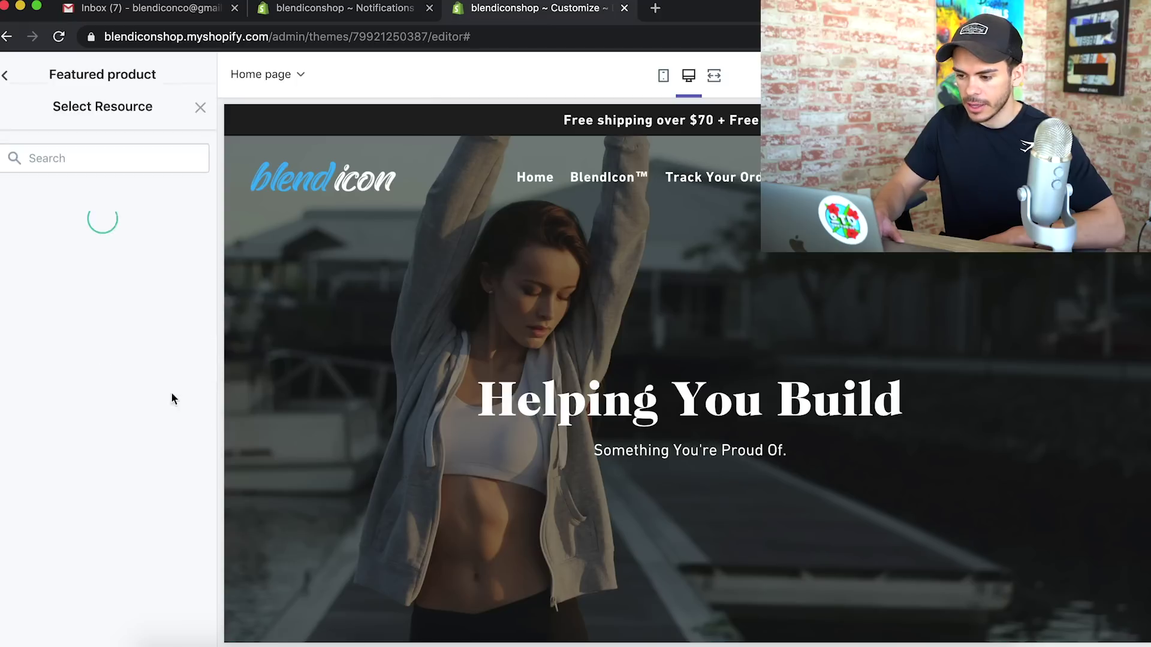
left_click(87, 232)
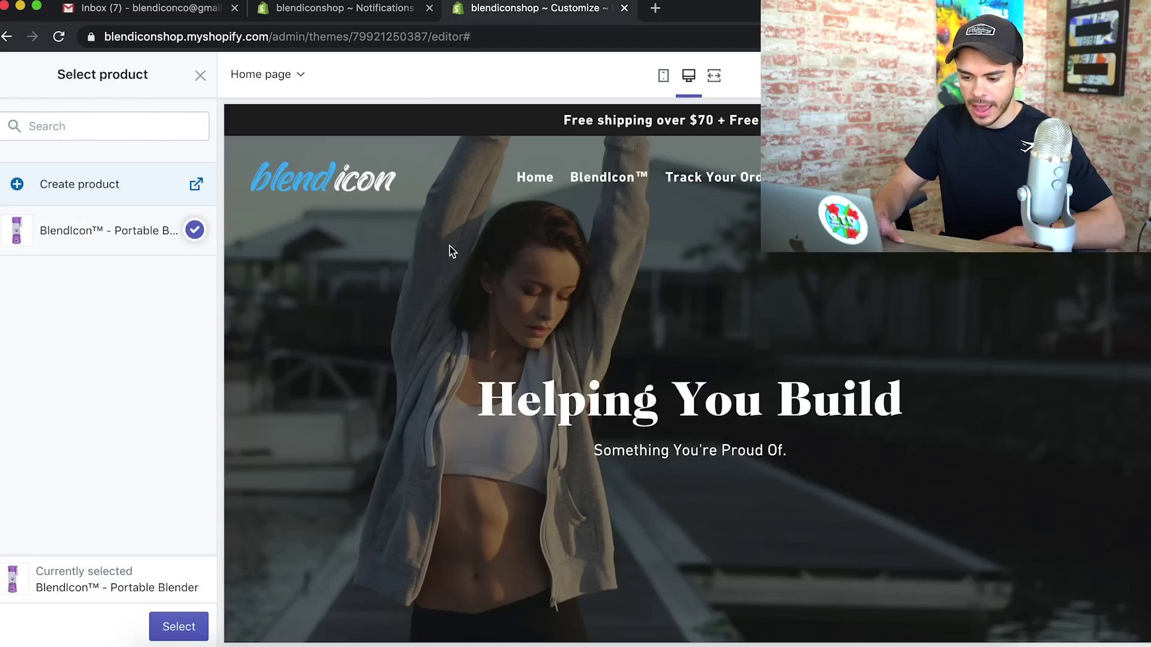
left_click(175, 627)
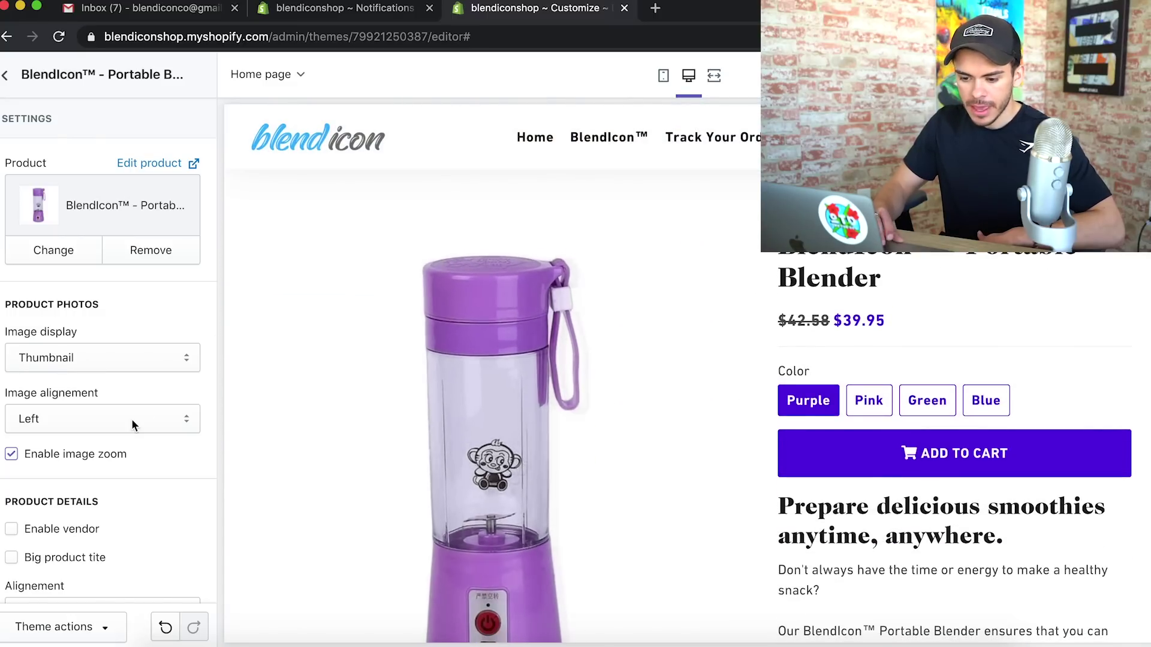
scroll(133, 423, "down", 6)
scroll(132, 418, "down", 2)
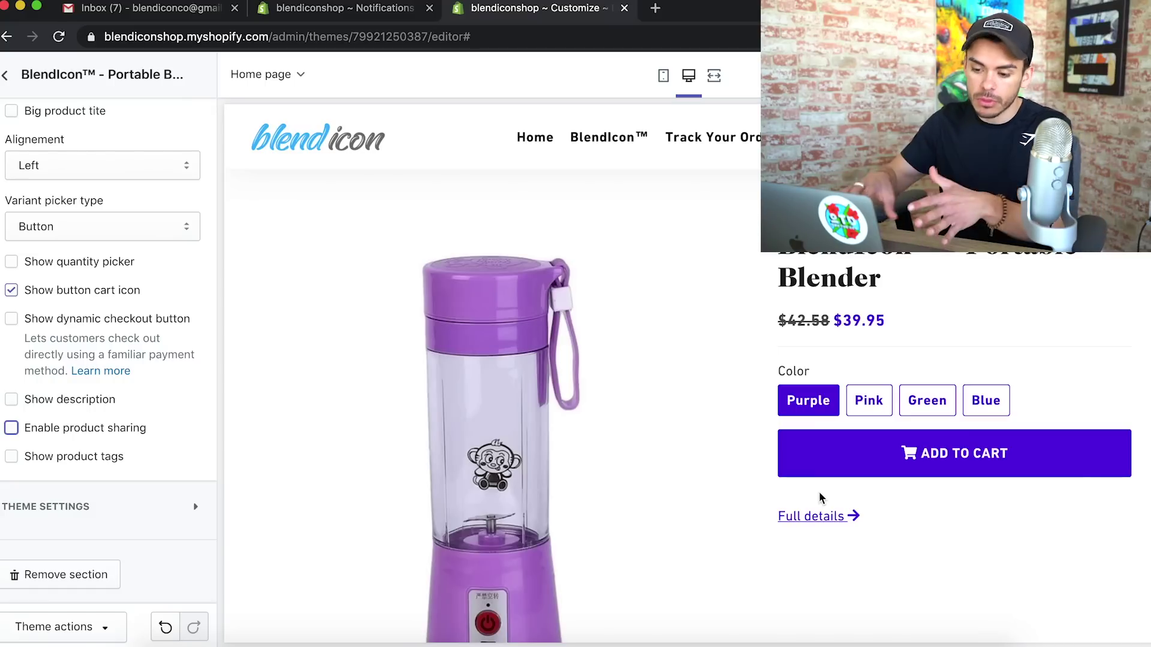
scroll(149, 420, "up", 5)
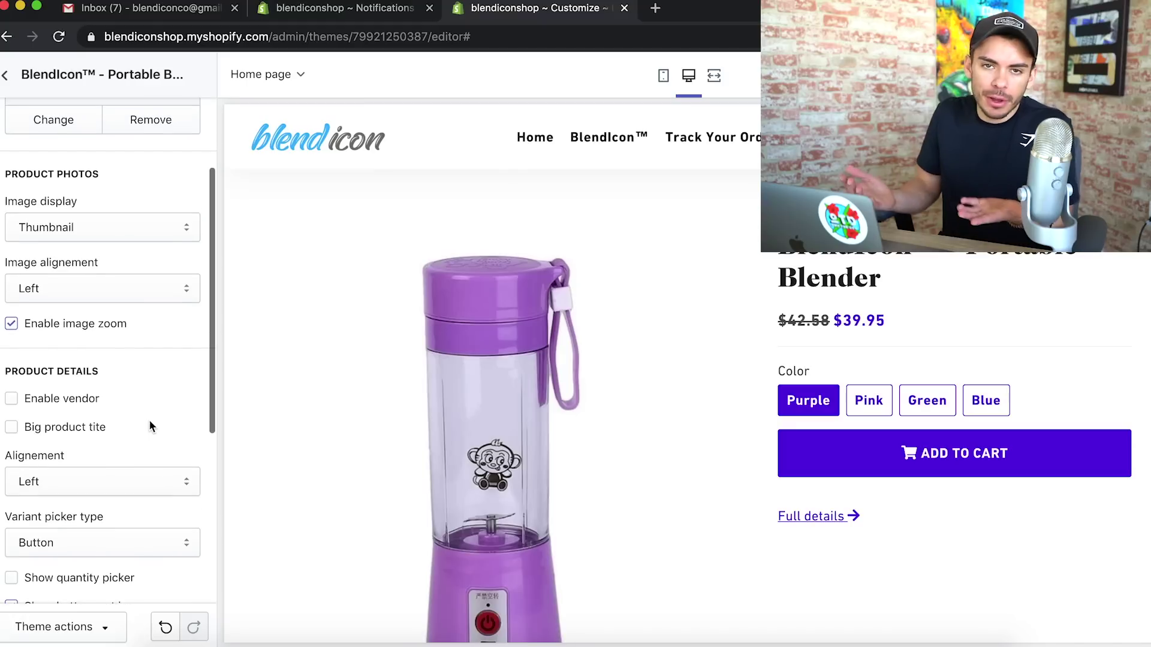
scroll(152, 427, "up", 1)
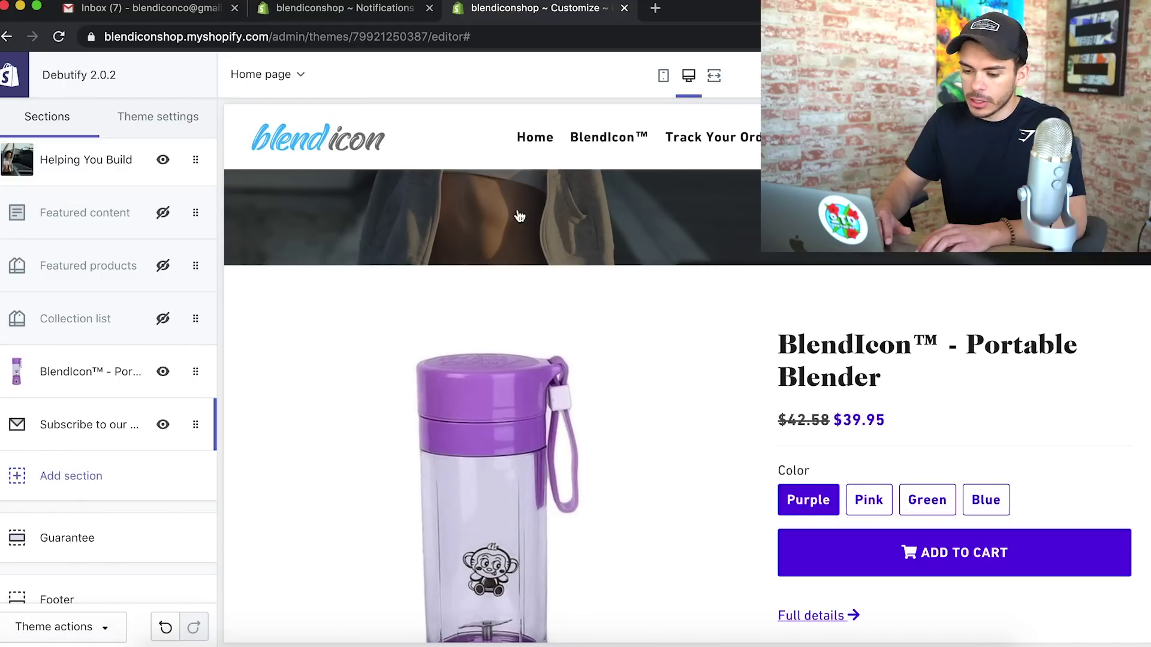
Empty the 'Subscribe to our newsletter' subheading field and save the theme
left_click(67, 426)
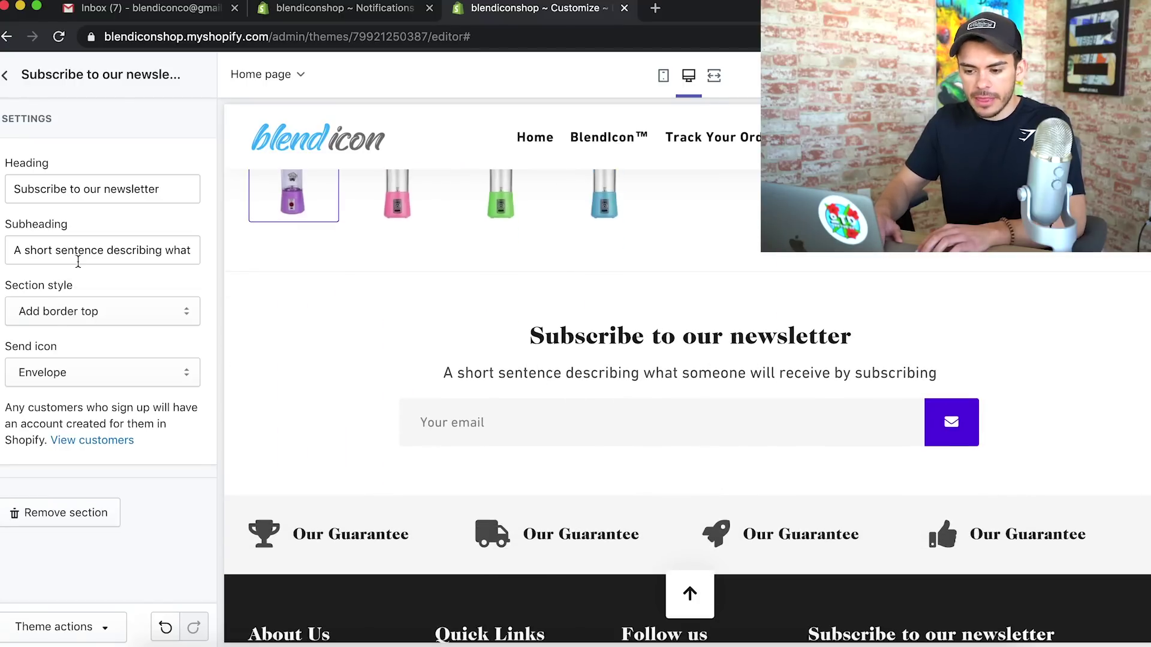
left_click_drag(27, 252, 201, 270)
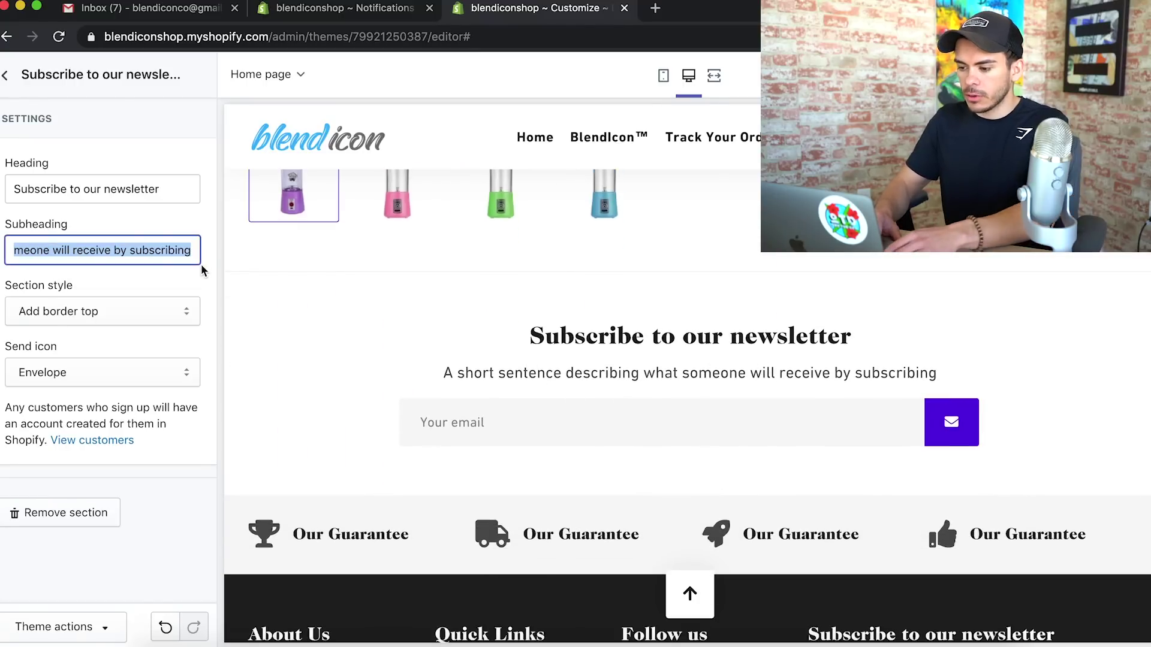
type("\\")
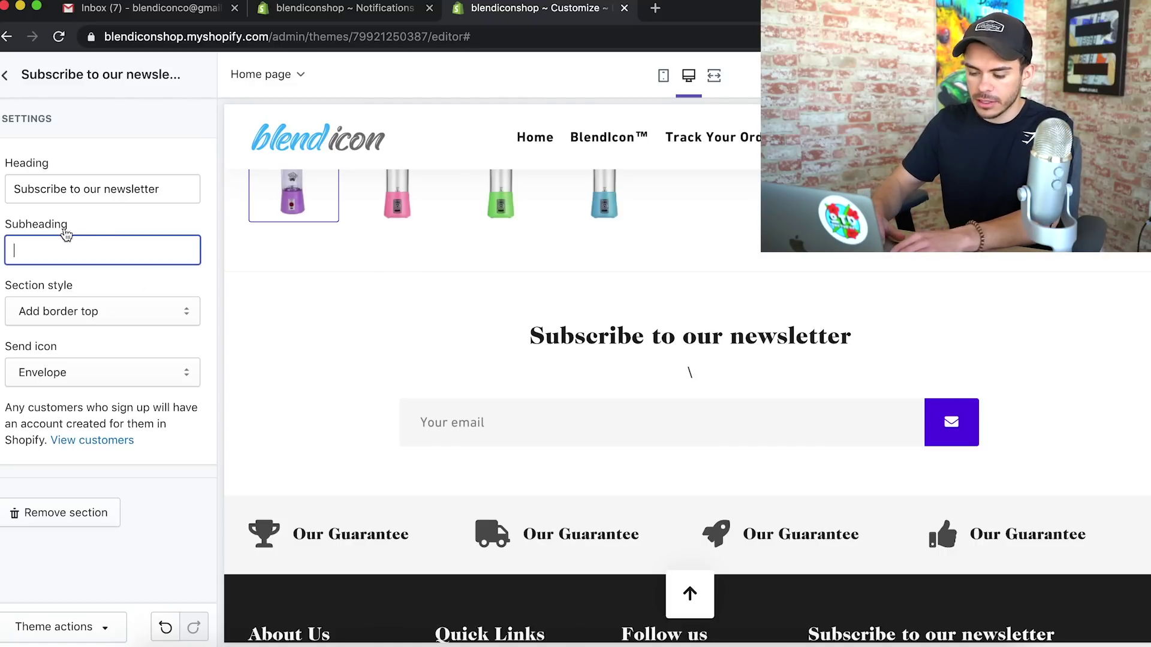
left_click(69, 214)
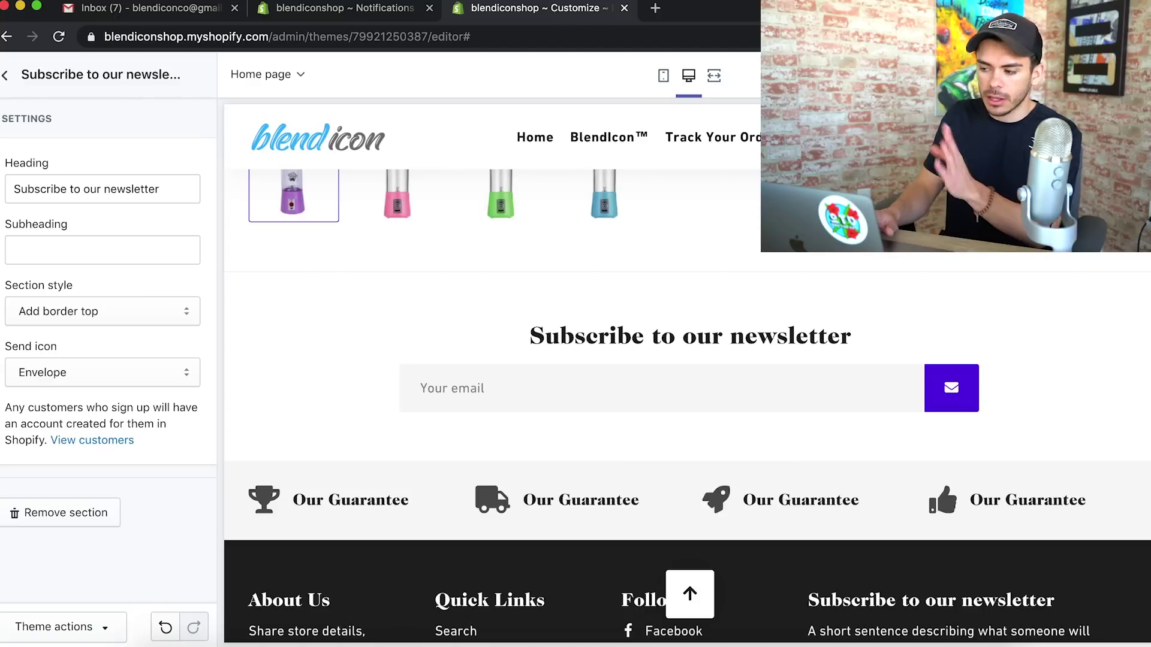
key("super+s")
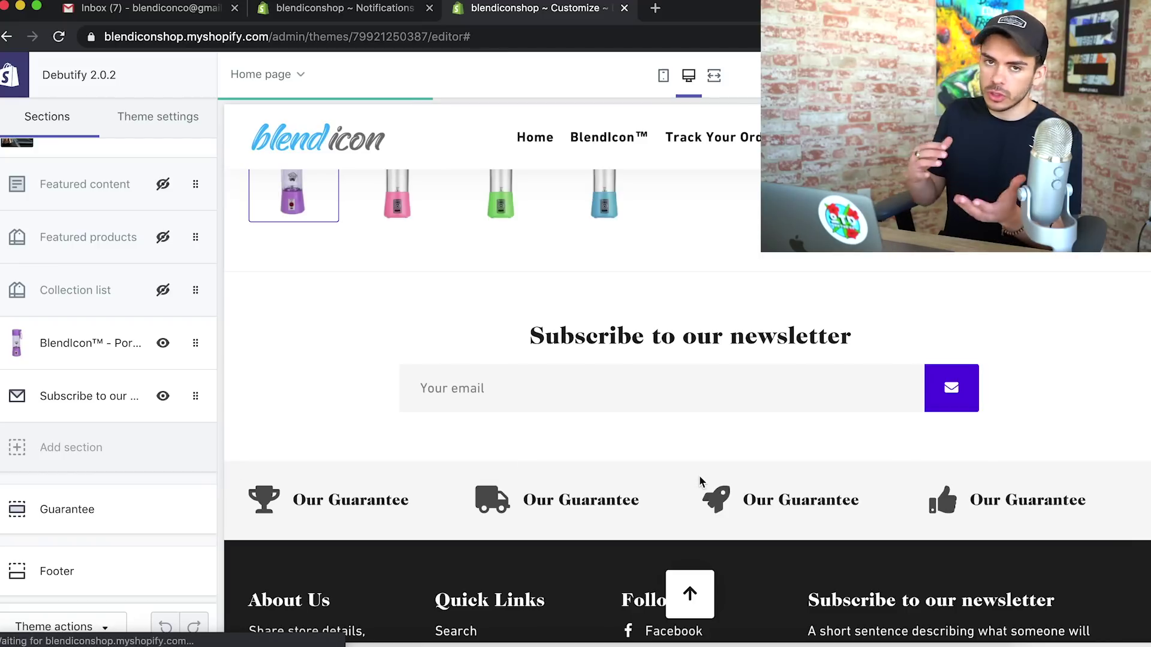
Delete the rocket block, leaving Award Winning Design, Ships From US! and 100% Satisfied Guarantee
left_click(111, 512)
left_click(17, 445)
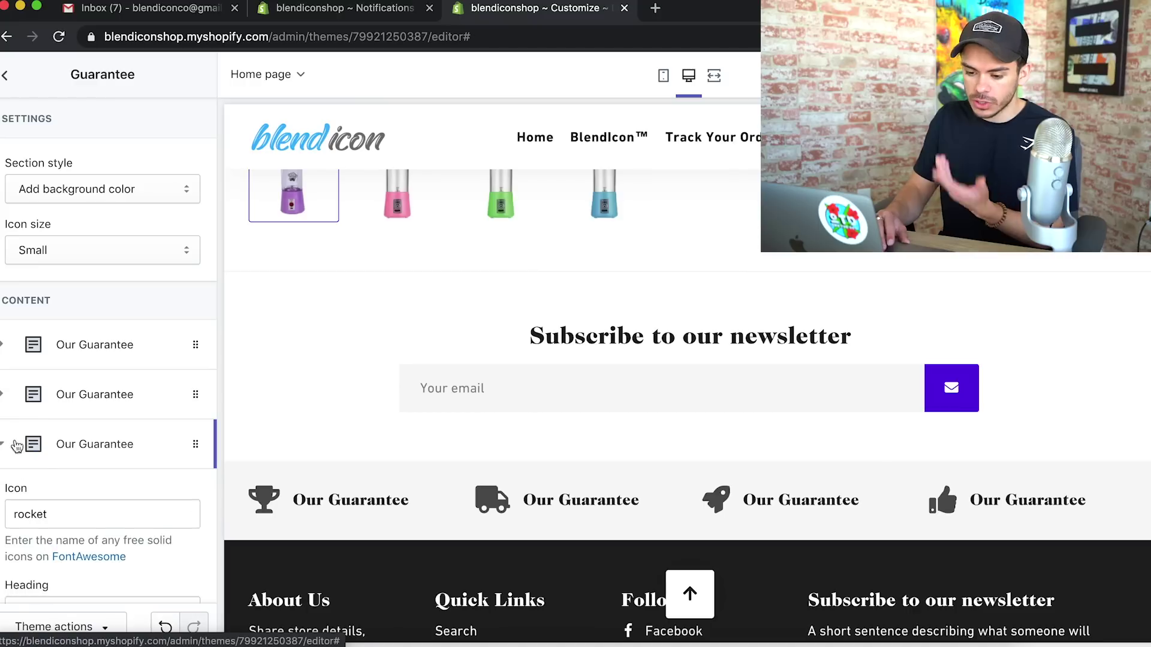
scroll(38, 455, "down", 10)
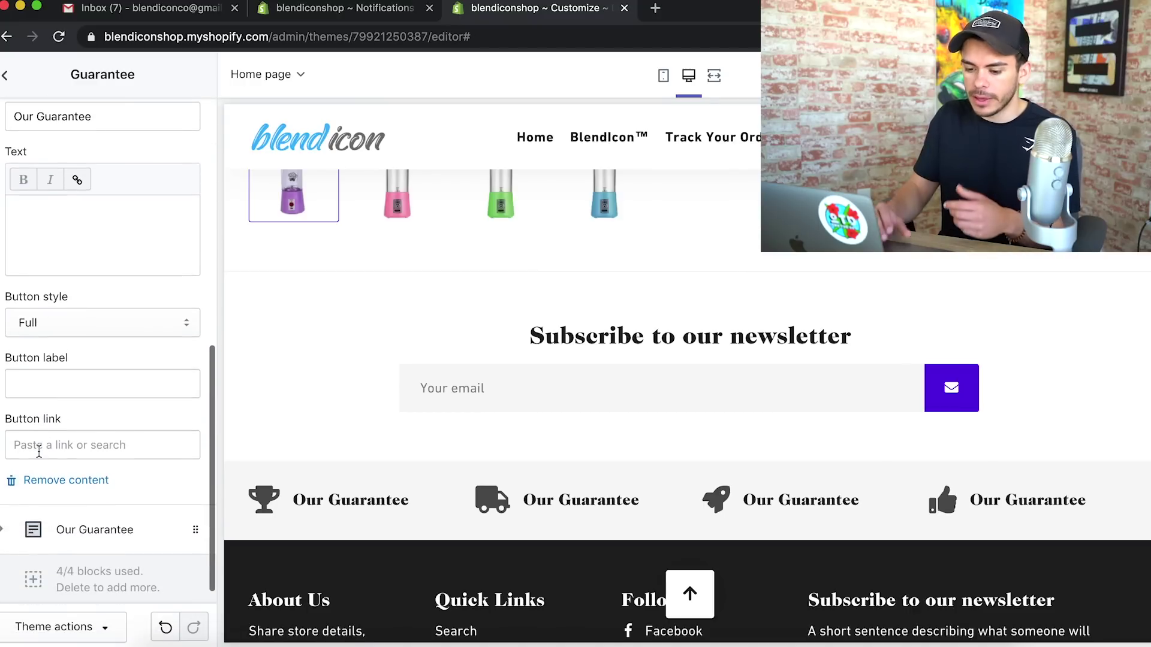
left_click(48, 480)
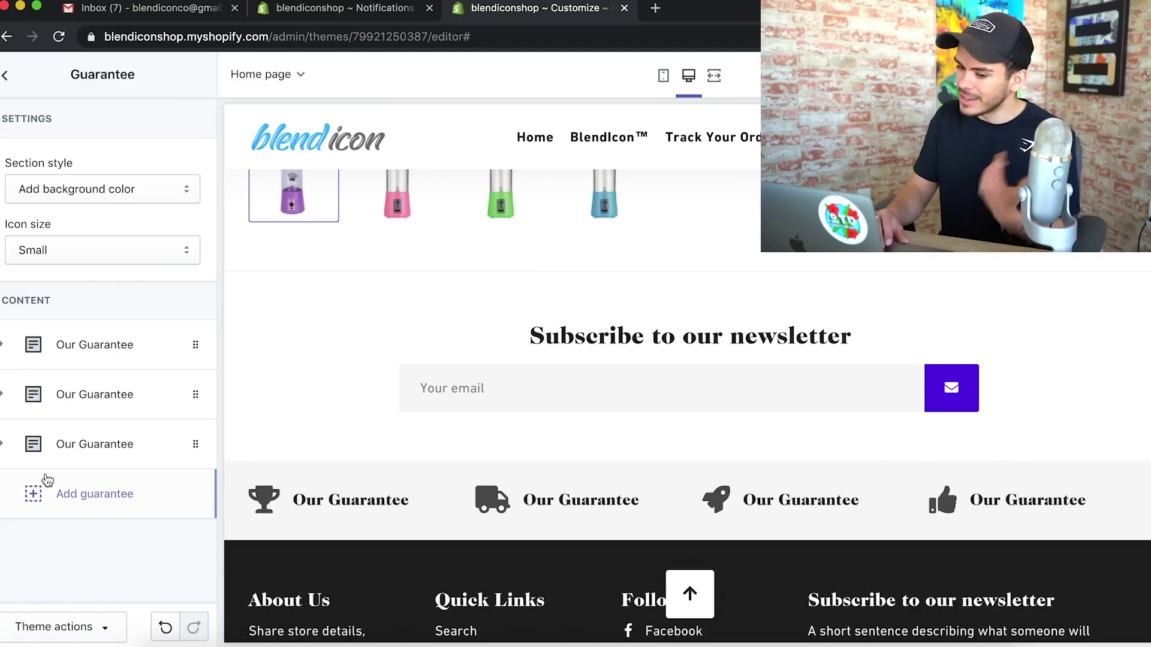
left_click(104, 351)
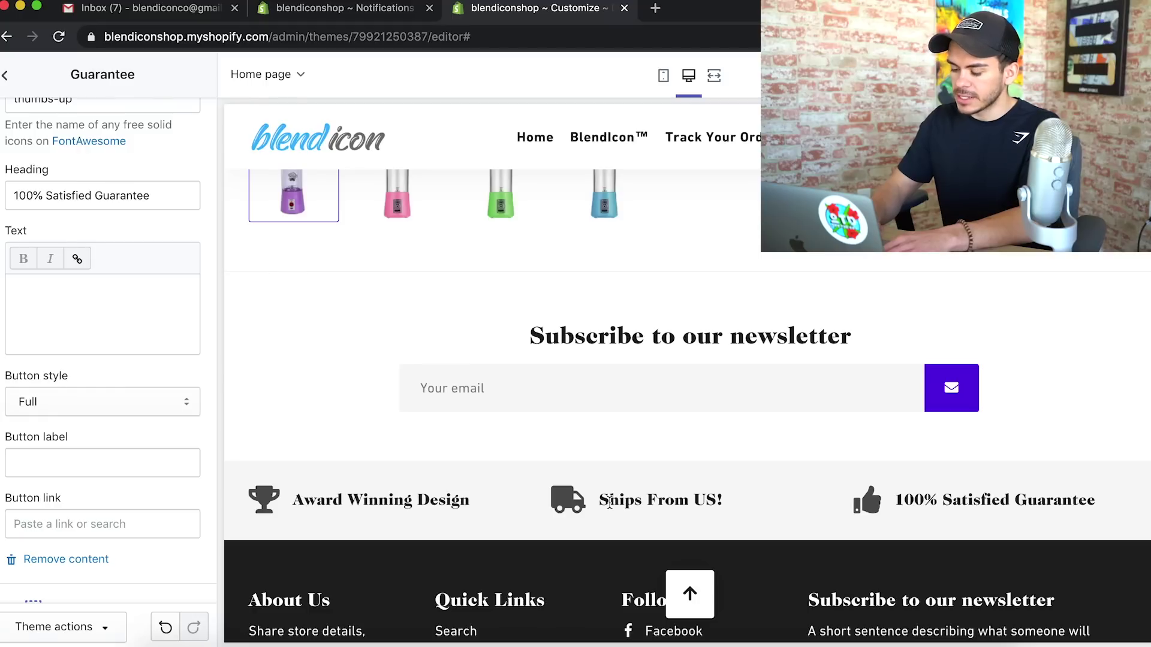
scroll(90, 444, "up", 10)
left_click(5, 75)
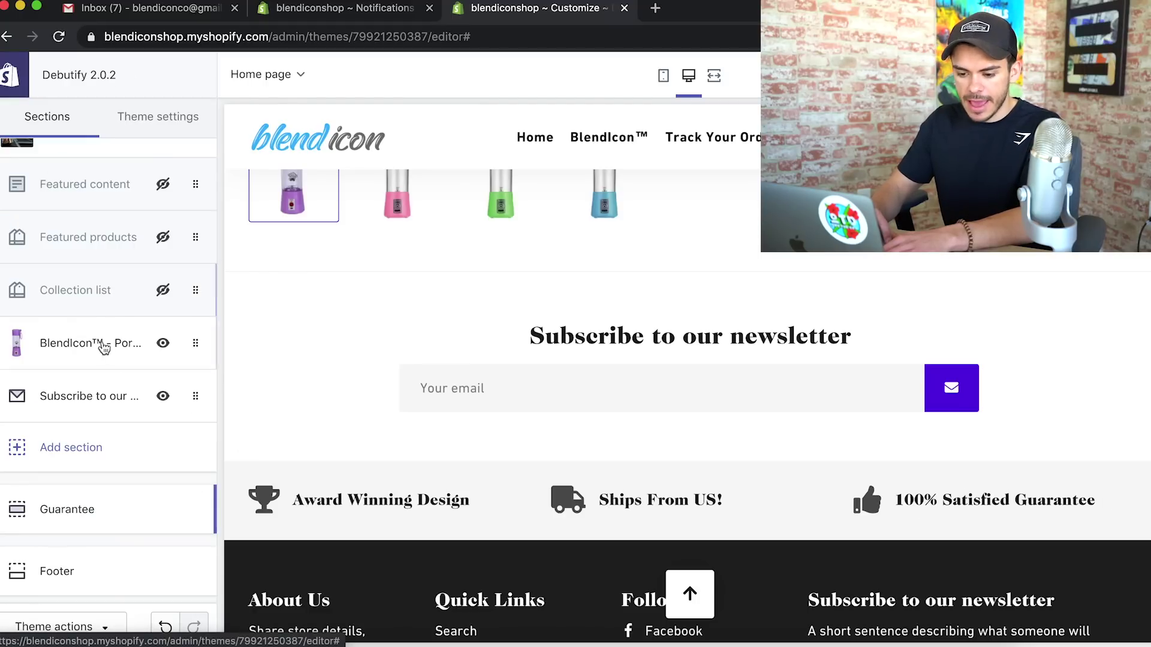
scroll(104, 348, "down", 1)
scroll(502, 403, "down", 5)
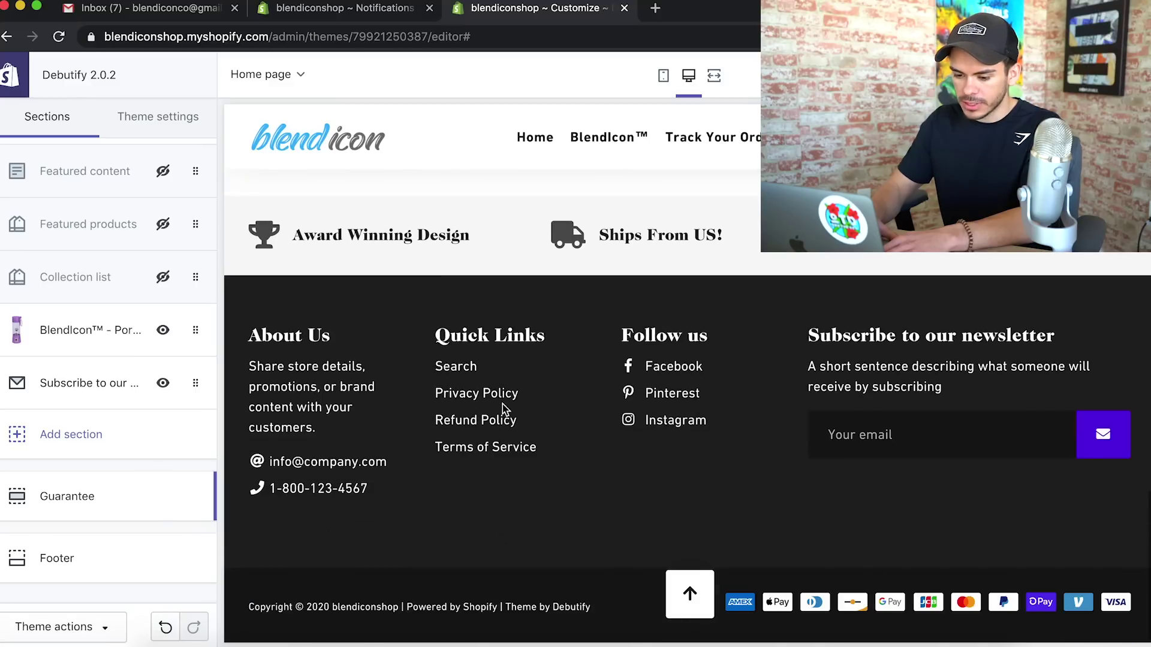
Remove the Follow us column from the footer
left_click(52, 573)
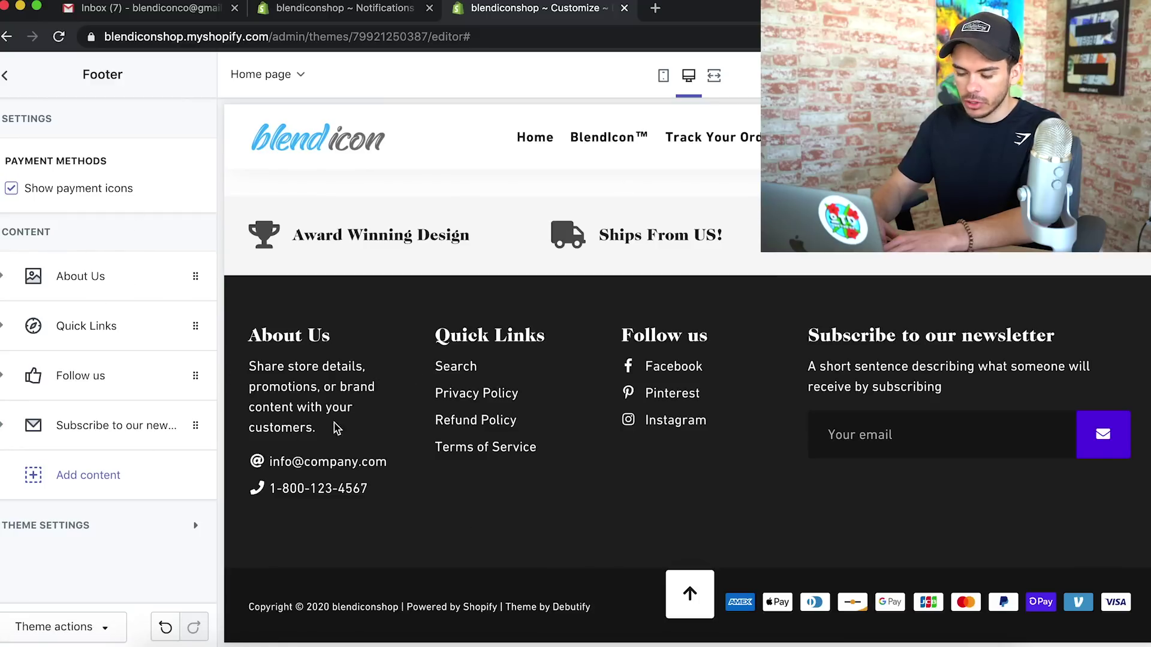
left_click(5, 378)
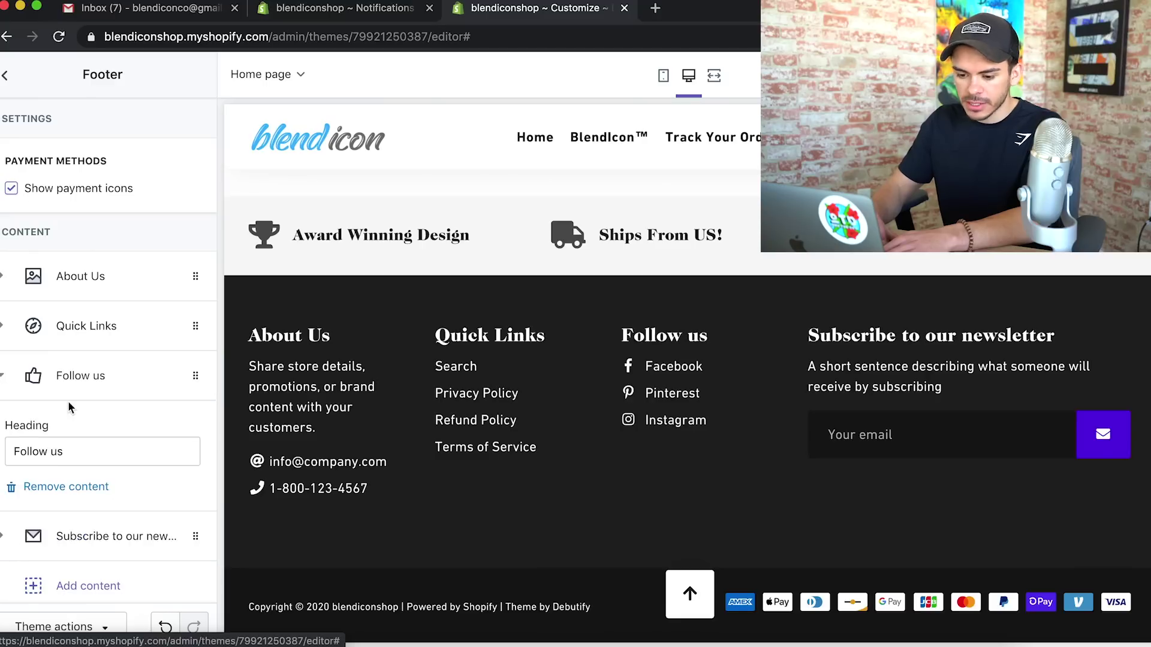
scroll(69, 401, "down", 2)
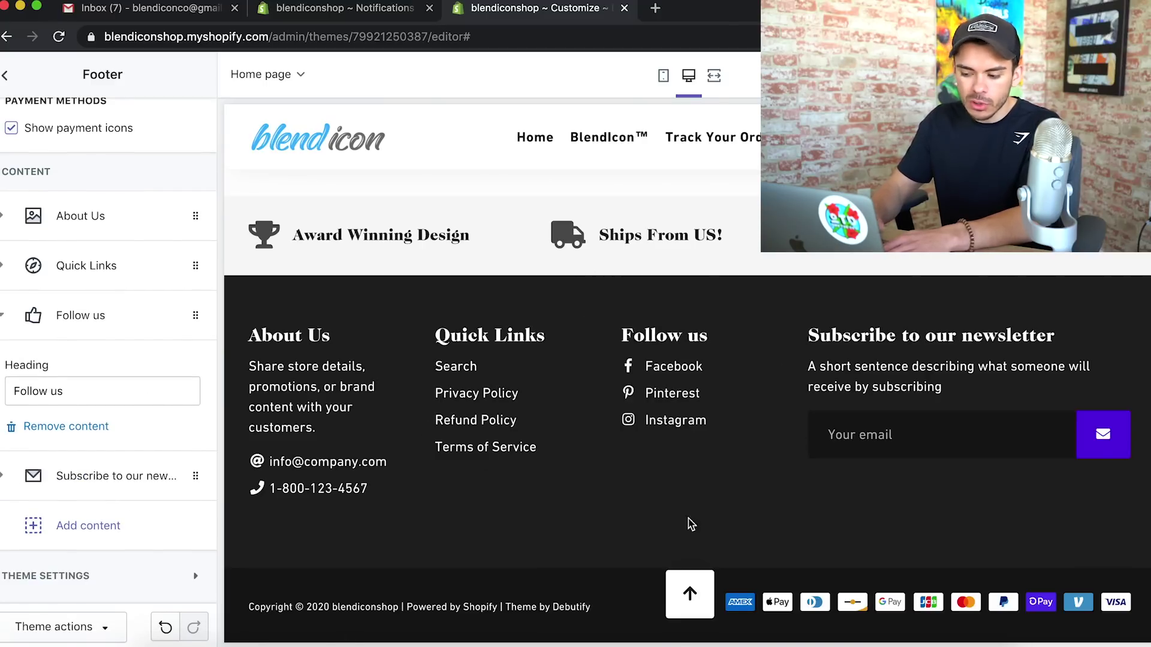
left_click(54, 429)
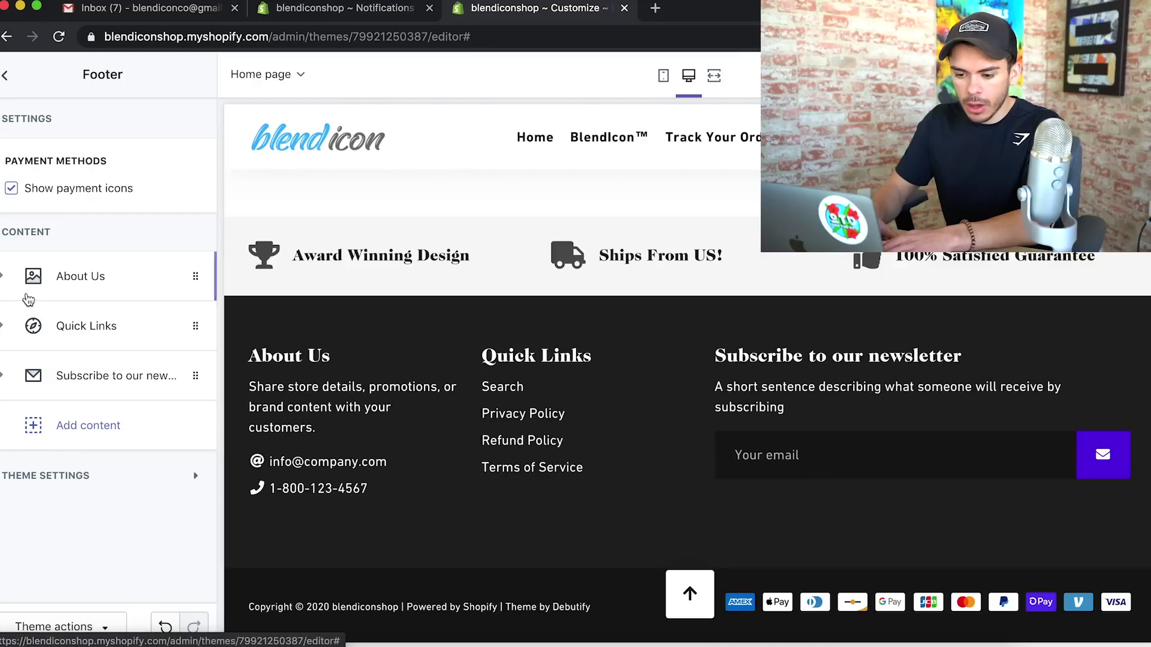
Set About Us to the store e-mail, no phone number, and text '#1 Rated Portable Blender'
left_click(8, 286)
scroll(108, 372, "down", 5)
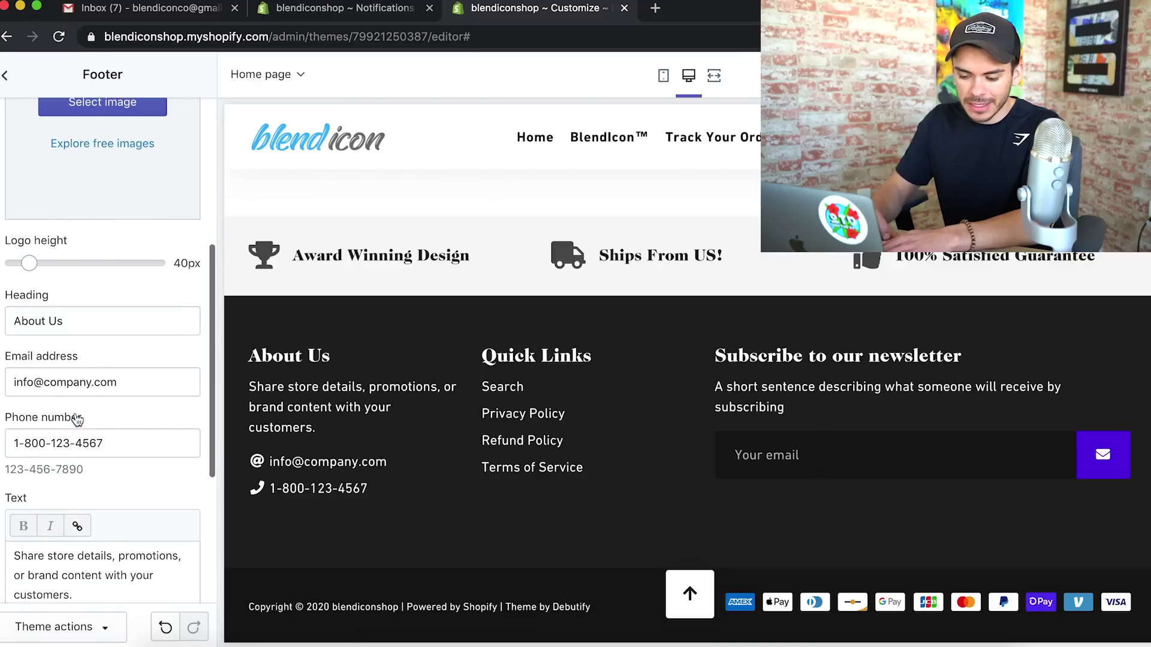
scroll(138, 411, "down", 4)
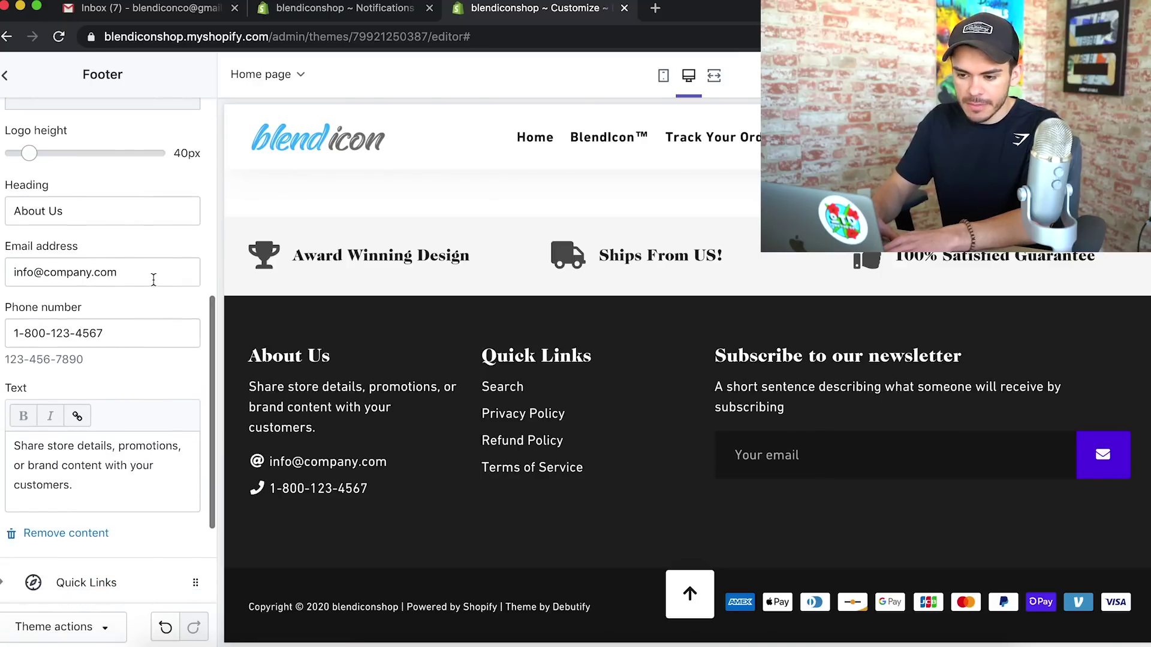
triple_click(150, 279)
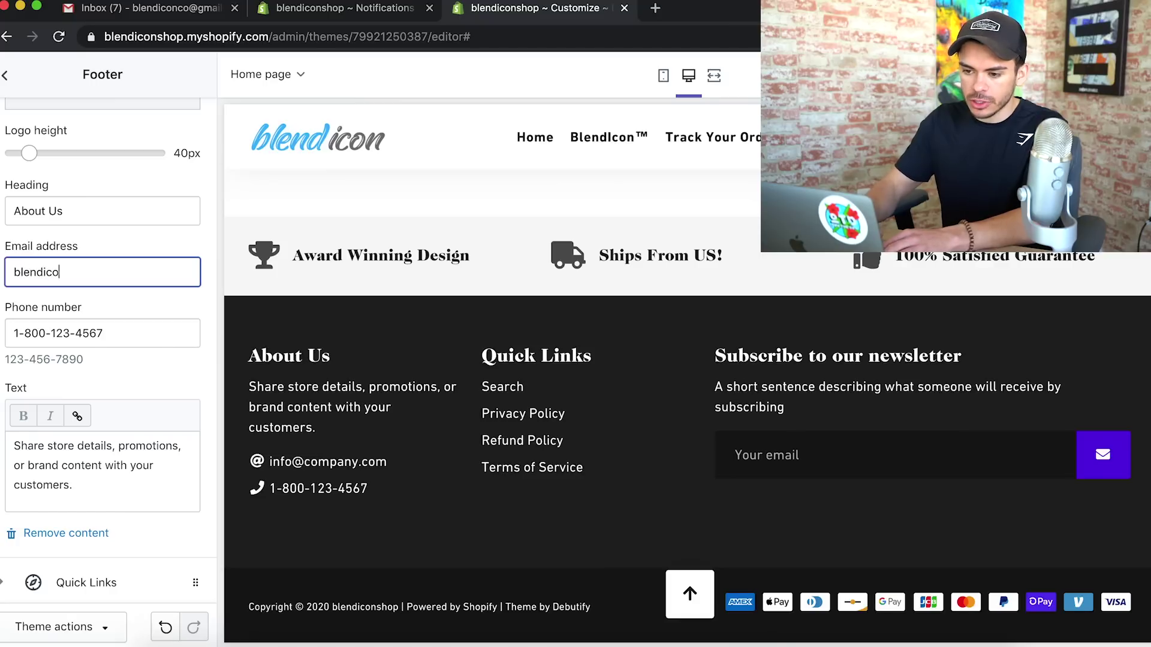
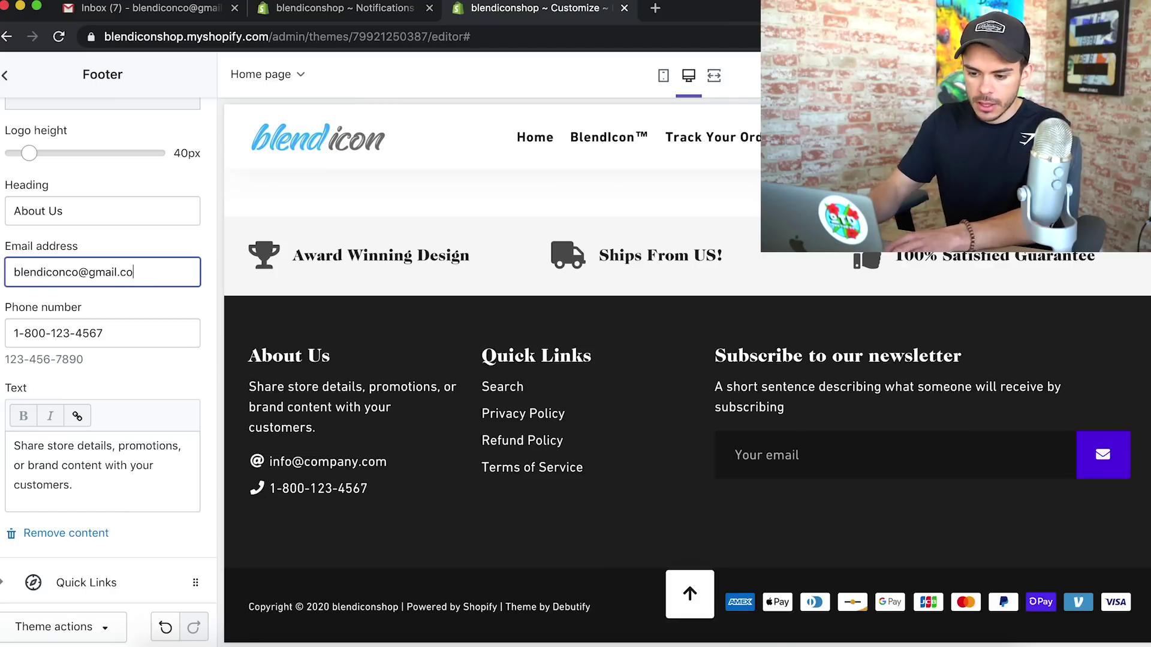
key("Tab")
key("BackSpace")
triple_click(80, 478)
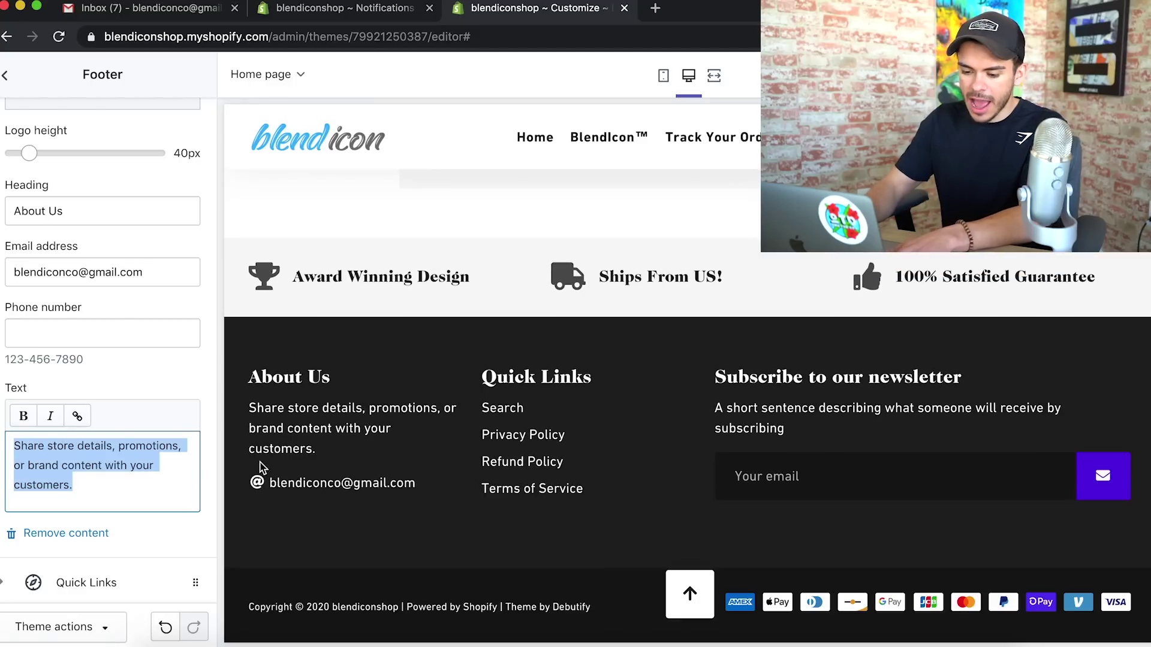
type("#")
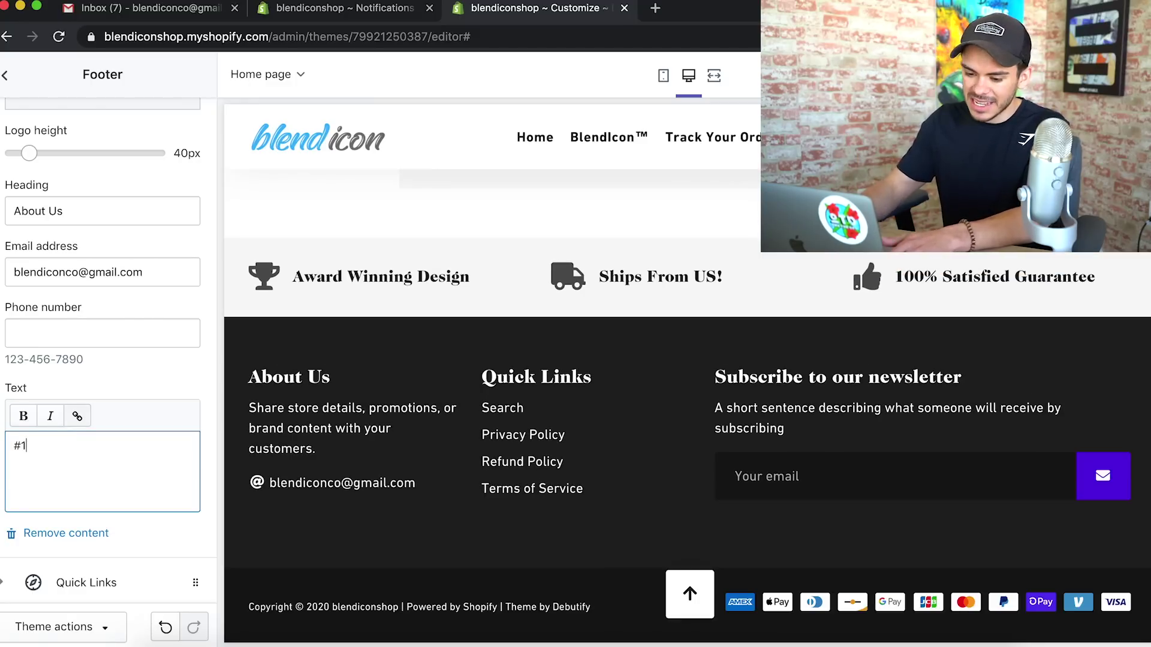
type("1 Rare")
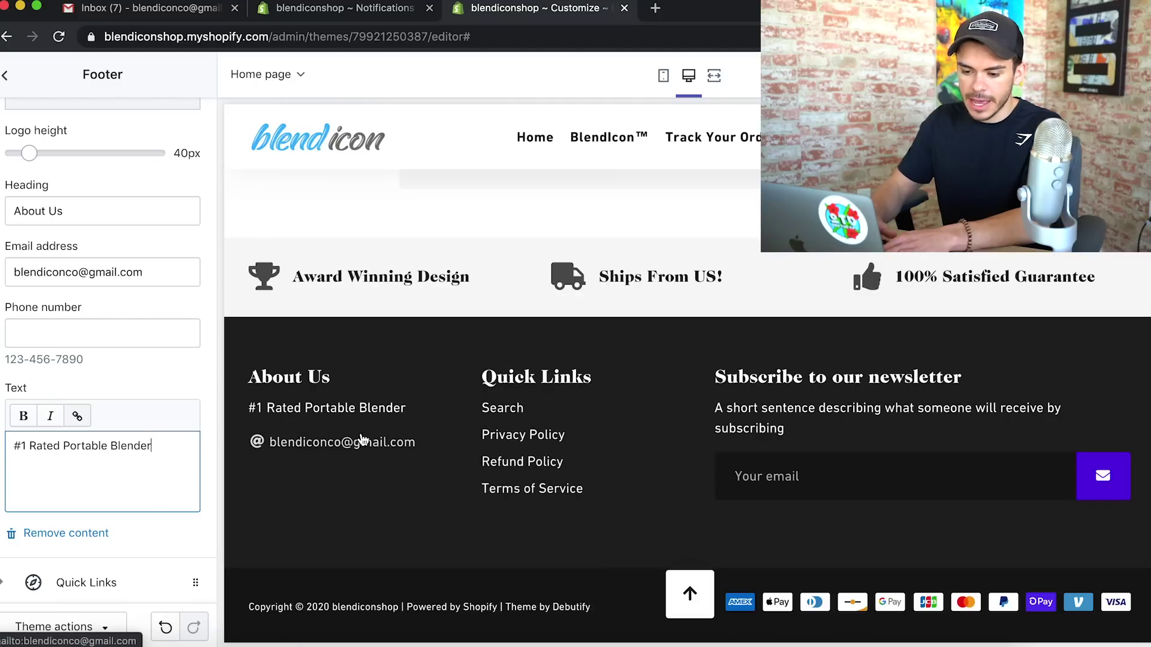
scroll(7, 445, "down", 3)
scroll(8, 445, "up", 5)
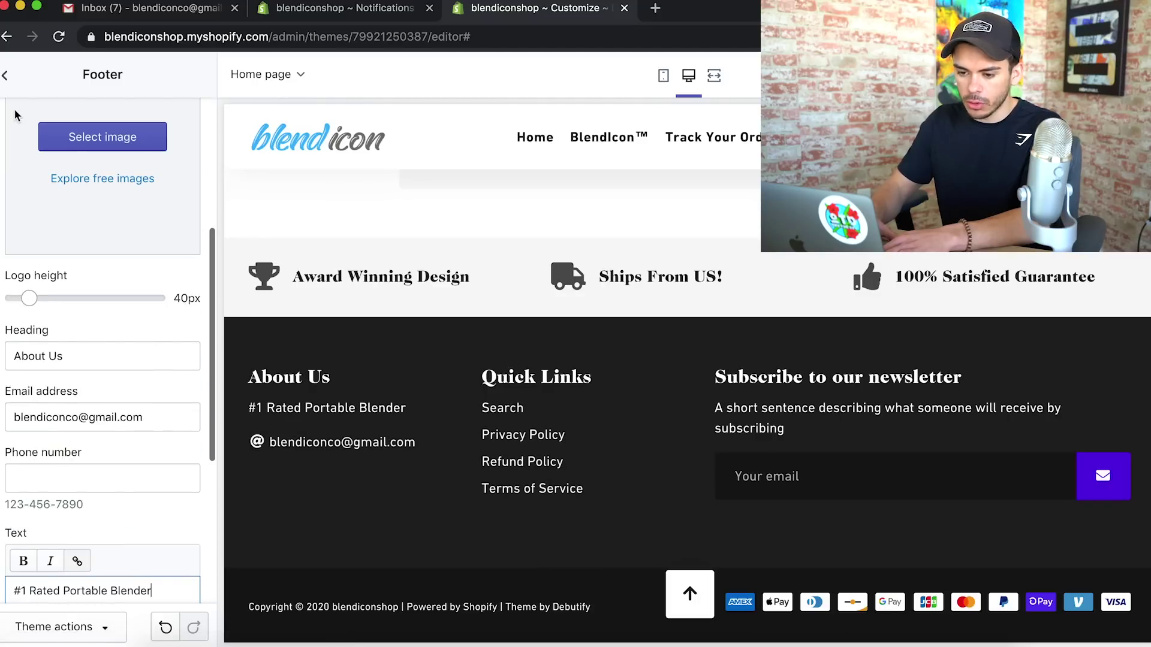
left_click(5, 75)
scroll(83, 196, "up", 3)
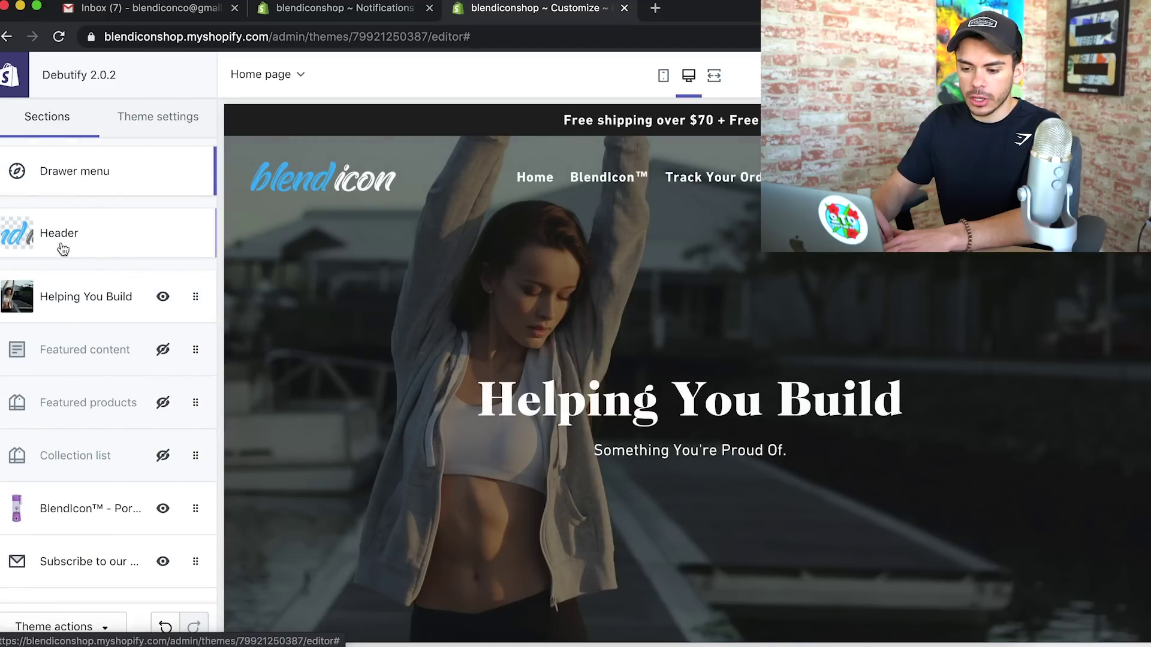
Check the Drawer menu settings, then bring up the theme-wide settings list
left_click(83, 187)
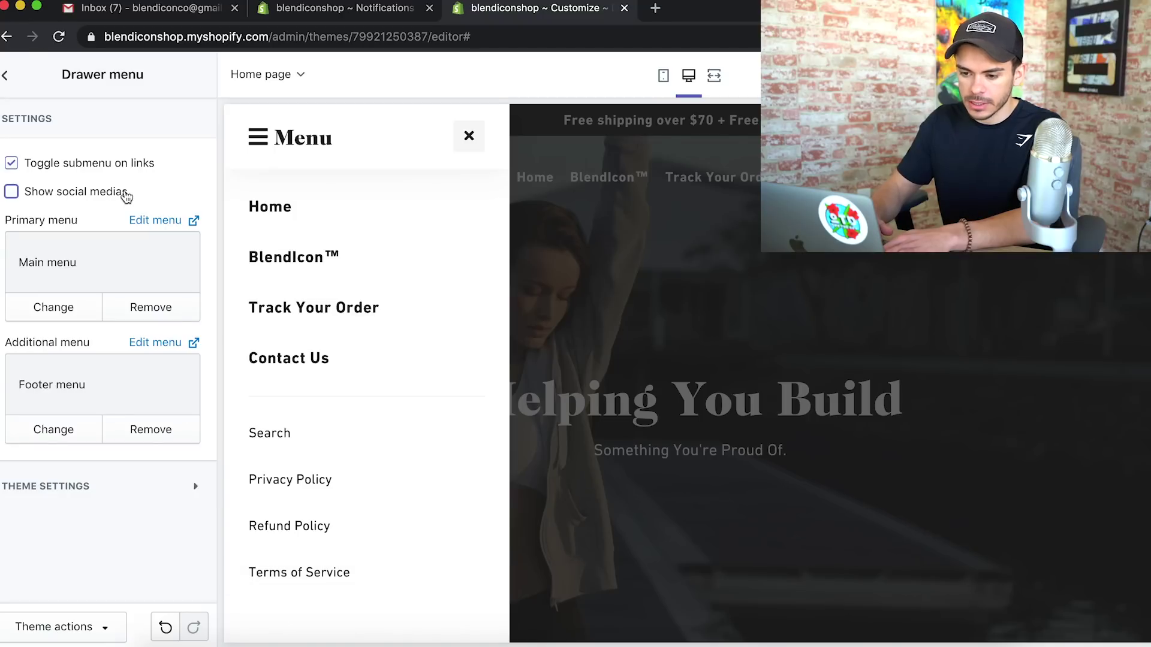
key("Escape")
left_click(122, 120)
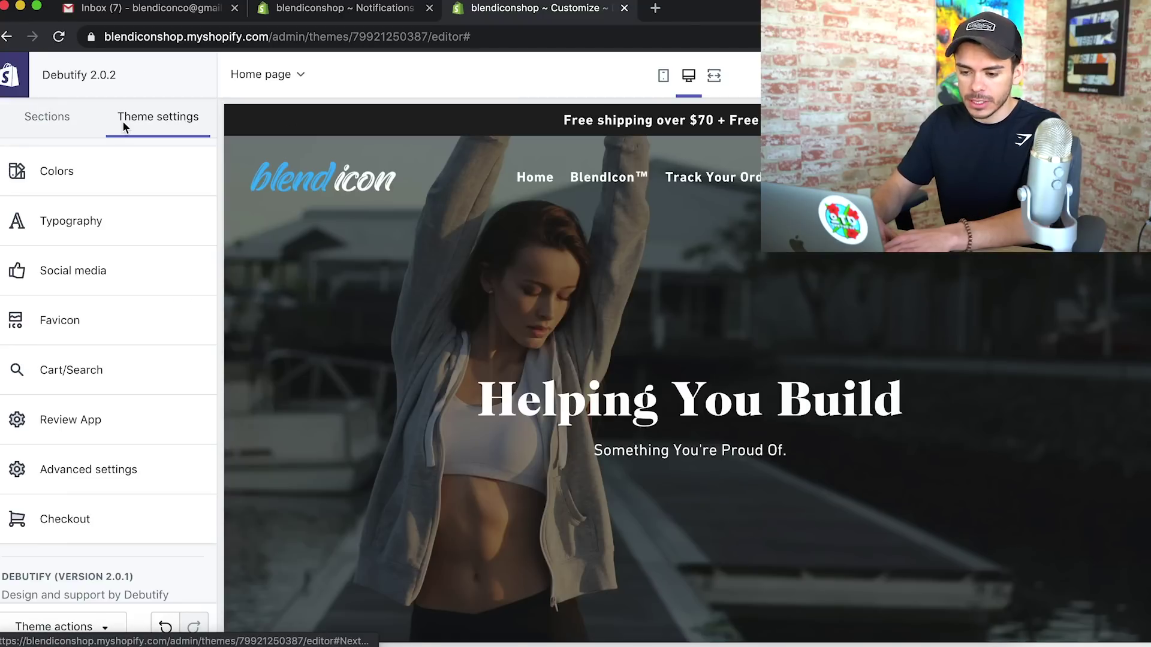
Recolour Buttons, Buy buttons, Links and accents, and Sale tag to light blue in Colors
left_click(53, 180)
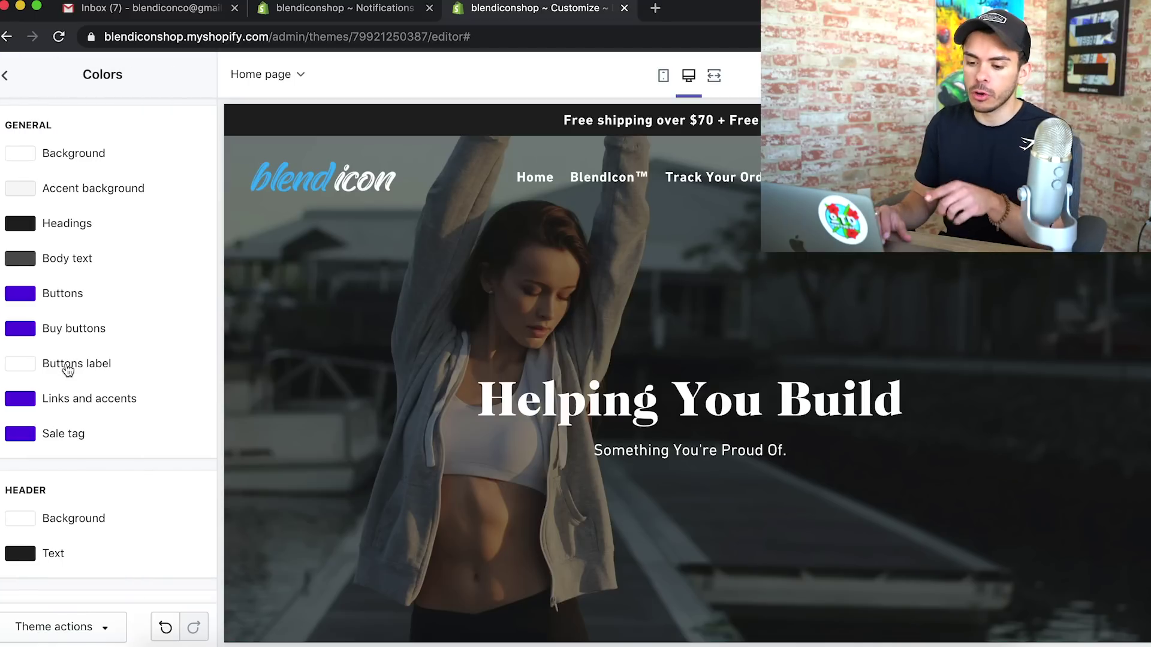
scroll(68, 365, "down", 3)
scroll(67, 356, "down", 15)
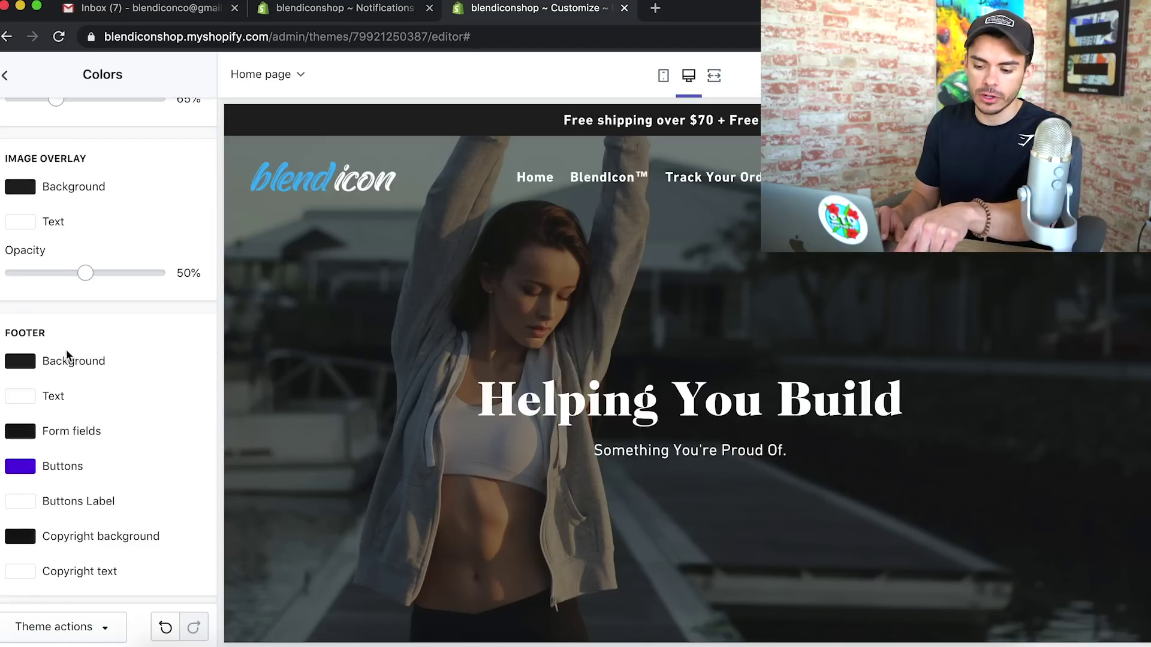
scroll(68, 356, "up", 20)
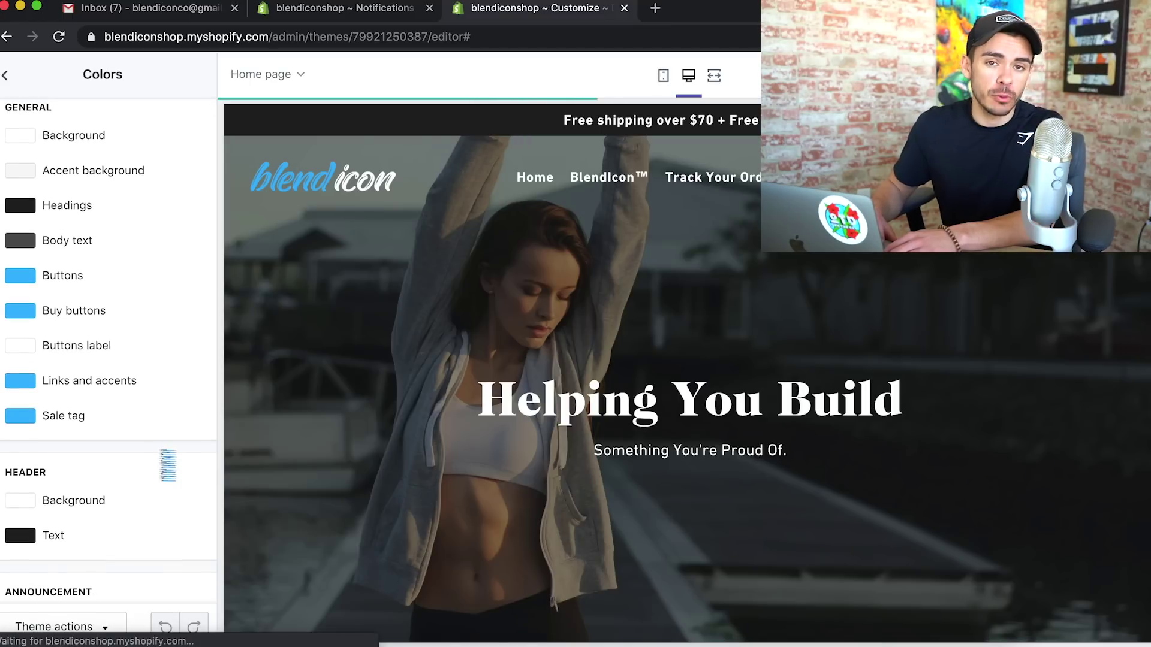
scroll(169, 465, "down", 5)
scroll(169, 465, "down", 3)
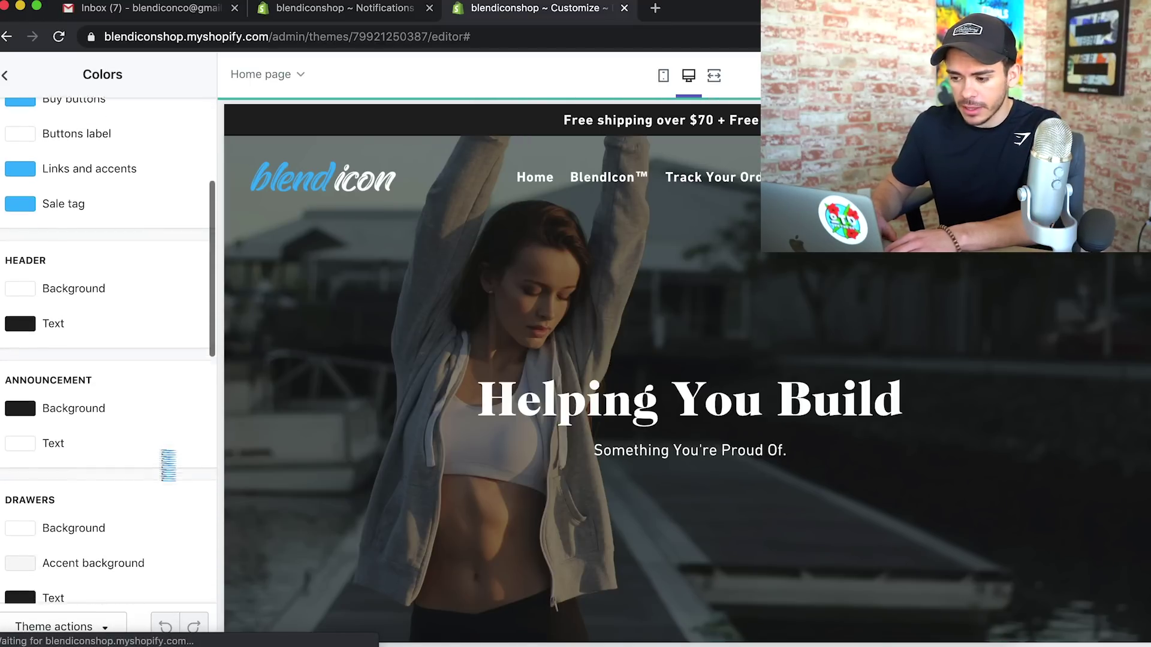
scroll(461, 438, "down", 10)
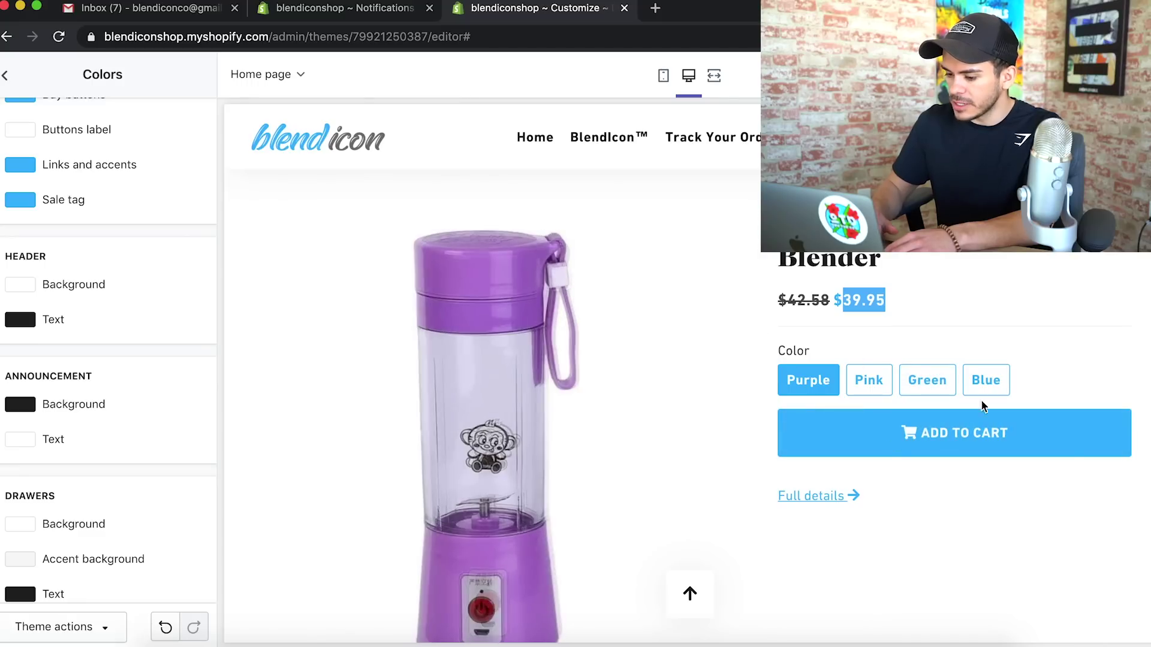
scroll(928, 514, "down", 10)
scroll(917, 255, "up", 15)
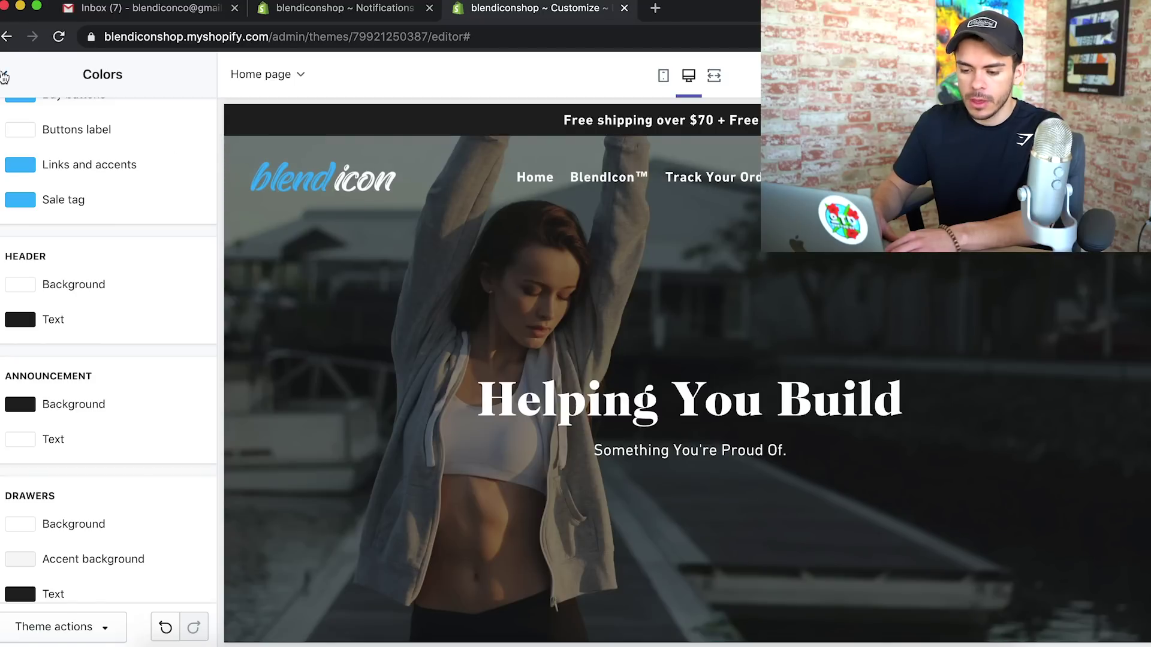
left_click(4, 75)
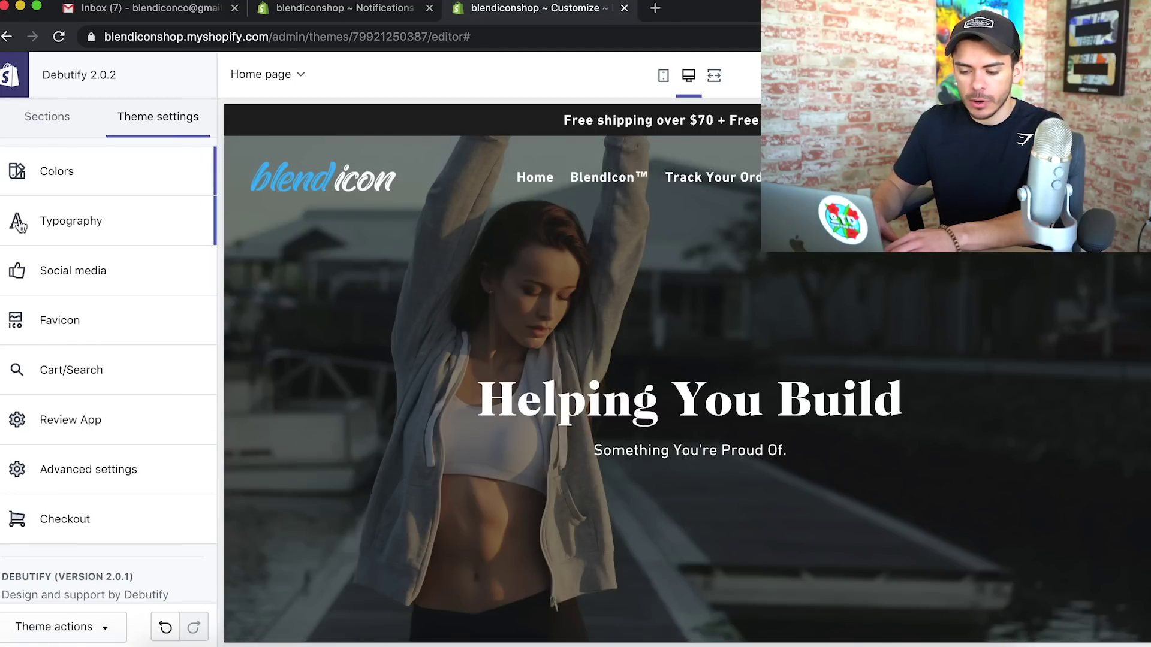
Set the Typography headings font to Akko Bold
left_click(71, 221)
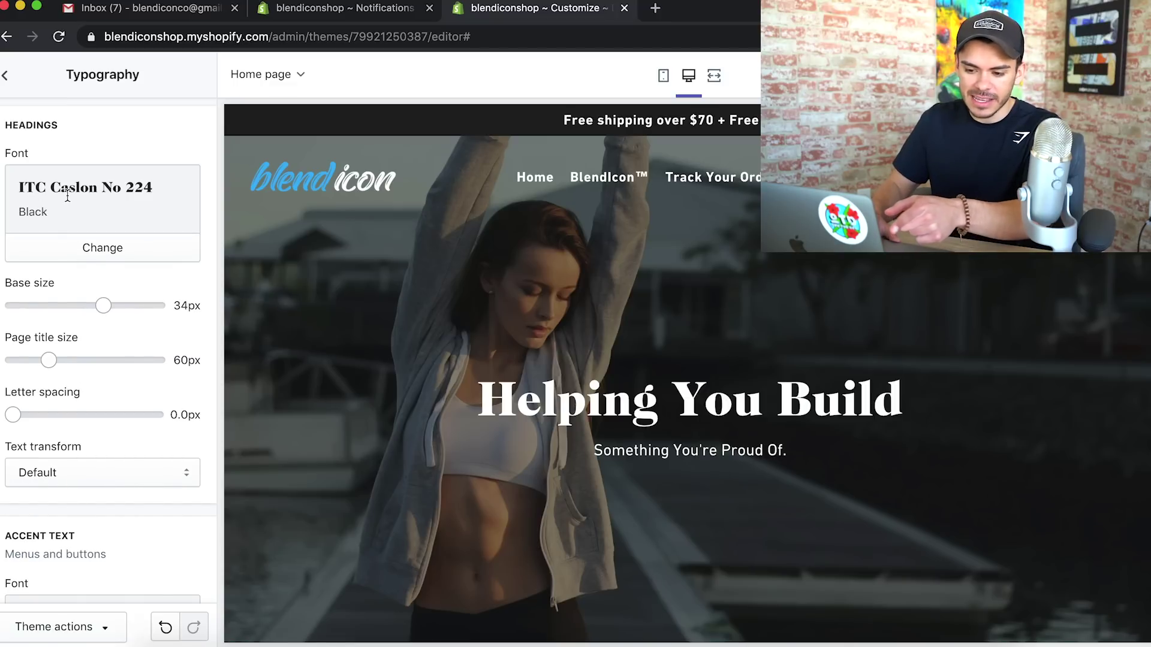
left_click(90, 249)
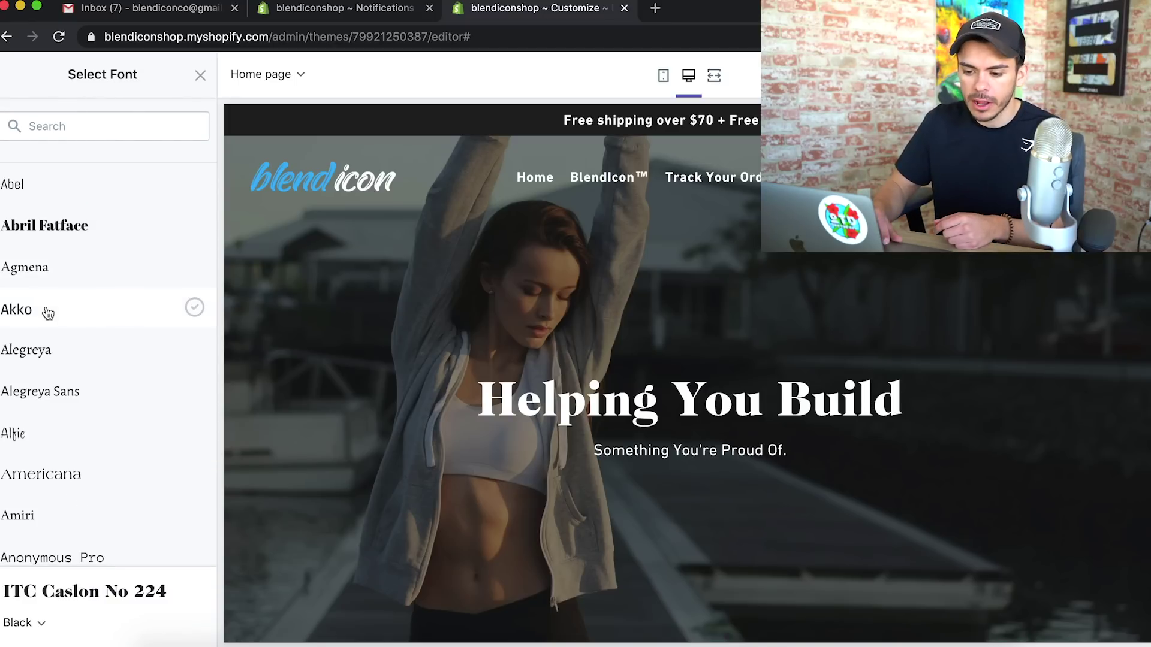
left_click(37, 312)
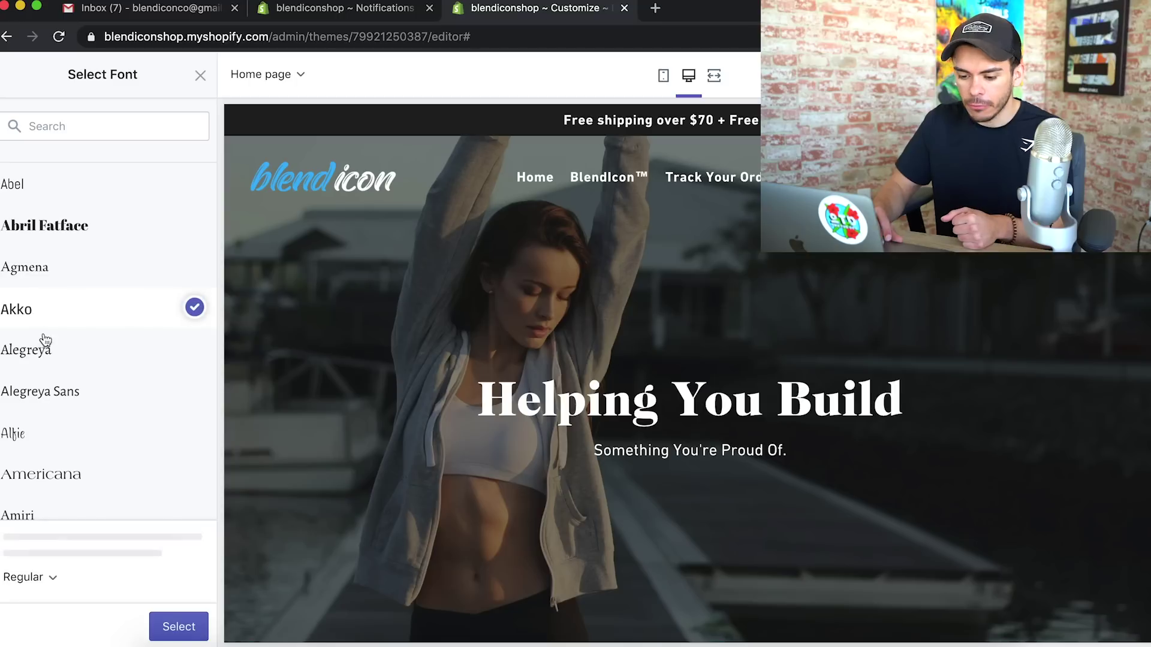
left_click(54, 582)
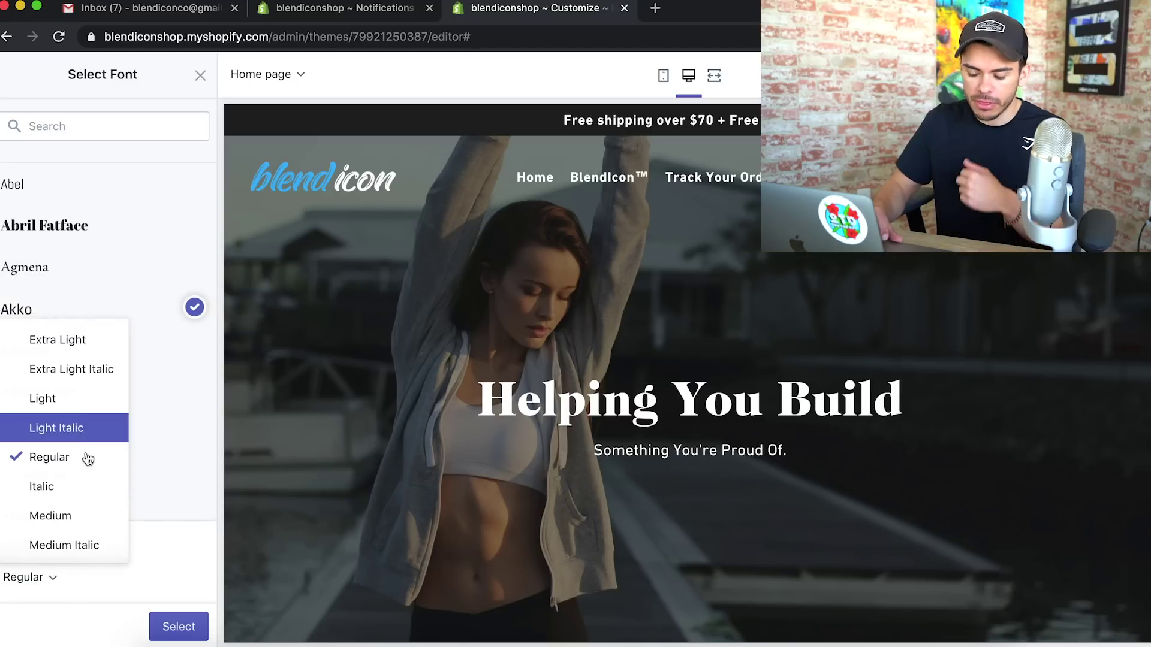
scroll(87, 483, "down", 1)
left_click(62, 523)
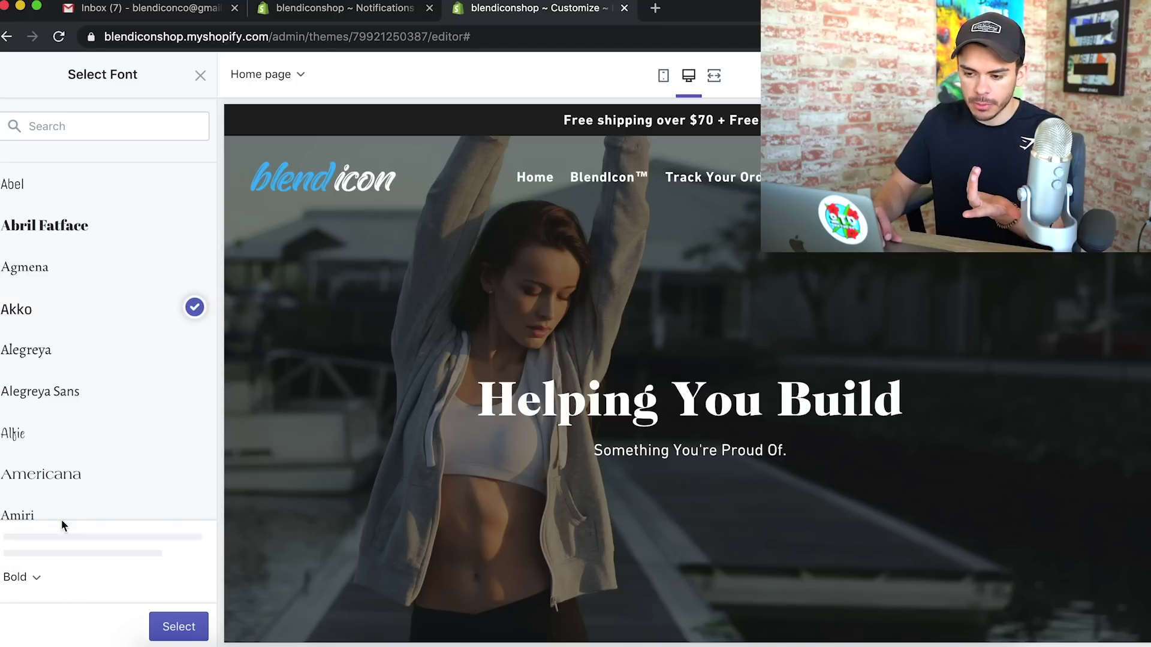
left_click(174, 627)
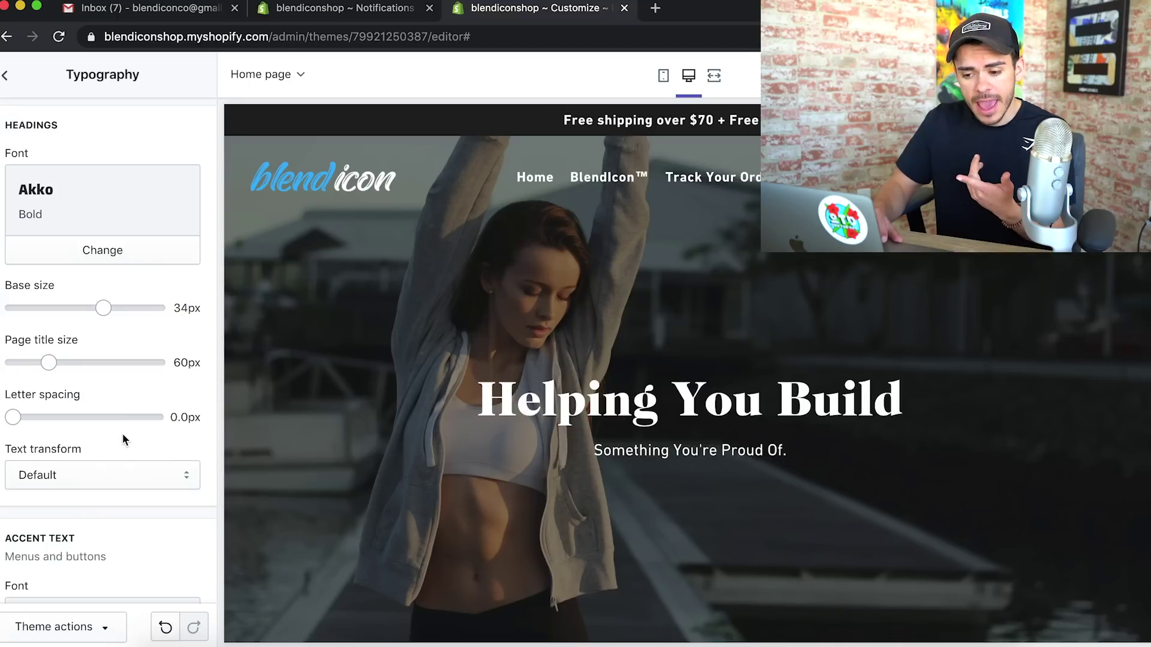
Set the accent font to Akko Regular and check the banner heading in the preview
scroll(122, 434, "down", 10)
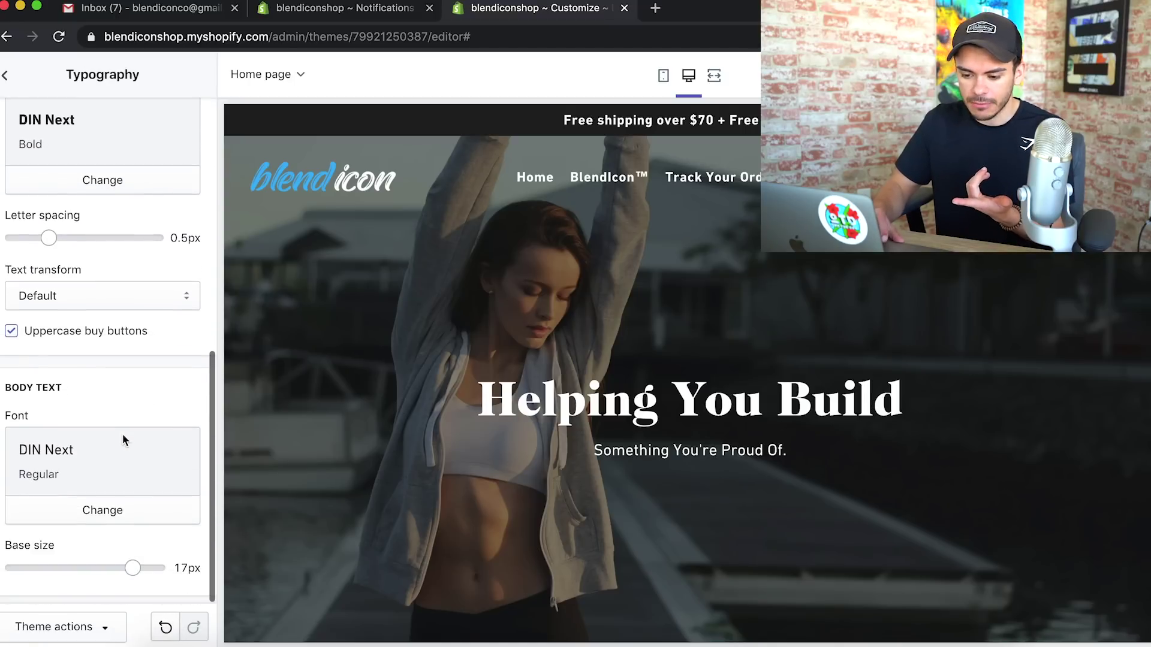
left_click(113, 183)
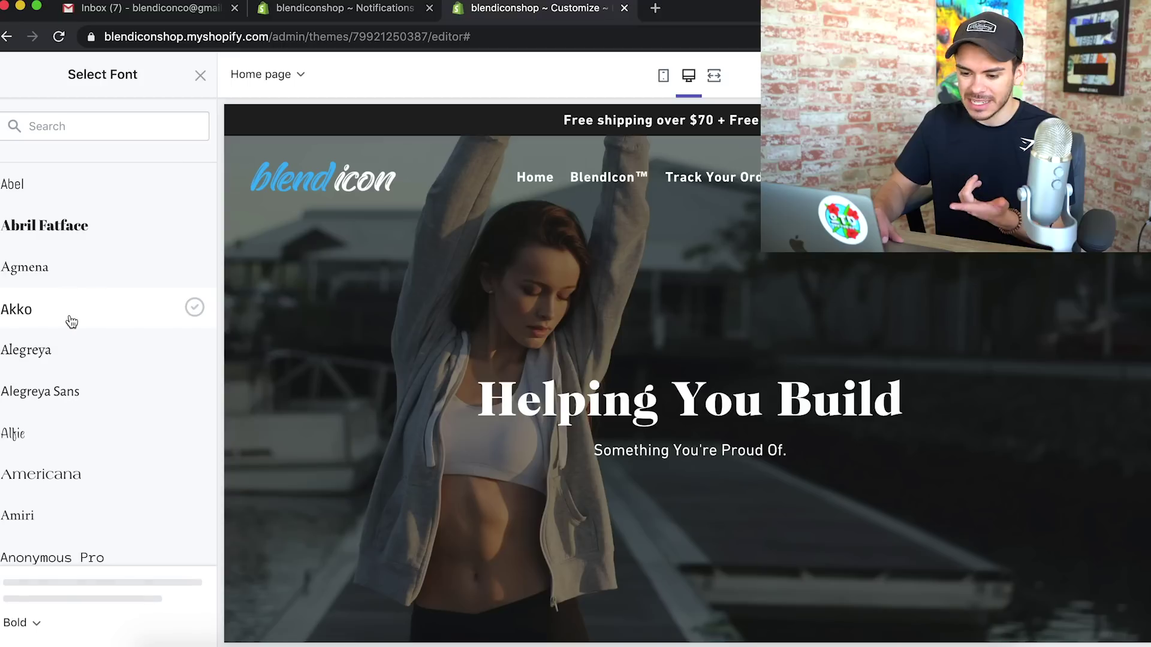
left_click(71, 322)
left_click(173, 627)
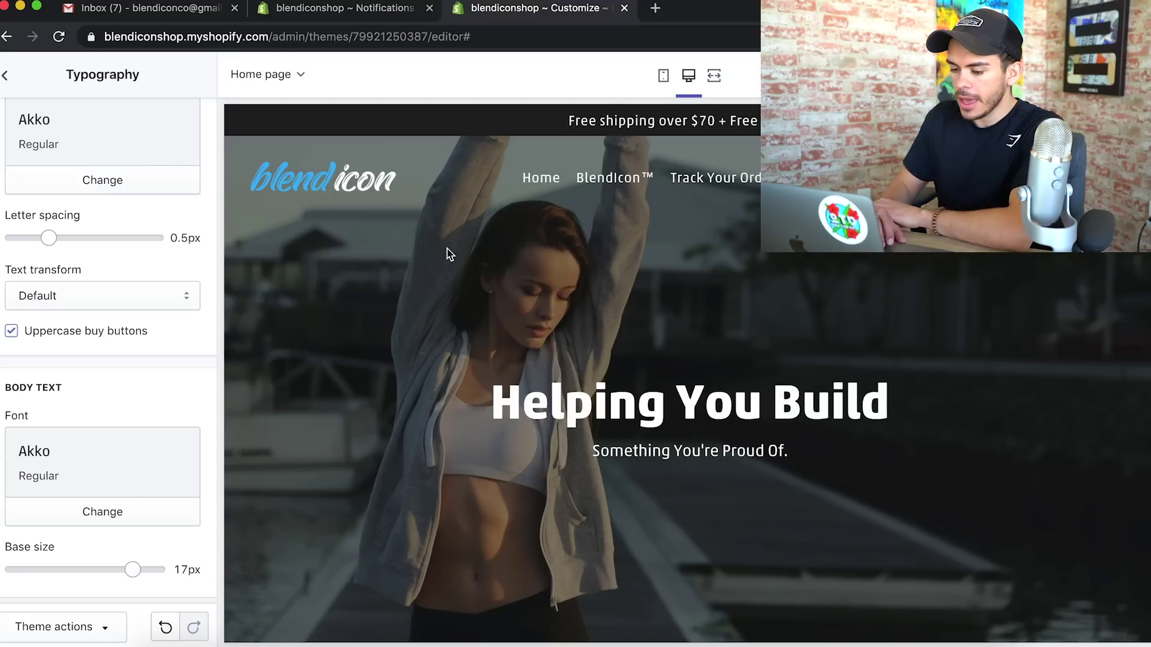
left_click_drag(494, 407, 458, 380)
left_click(915, 397)
left_click(458, 380)
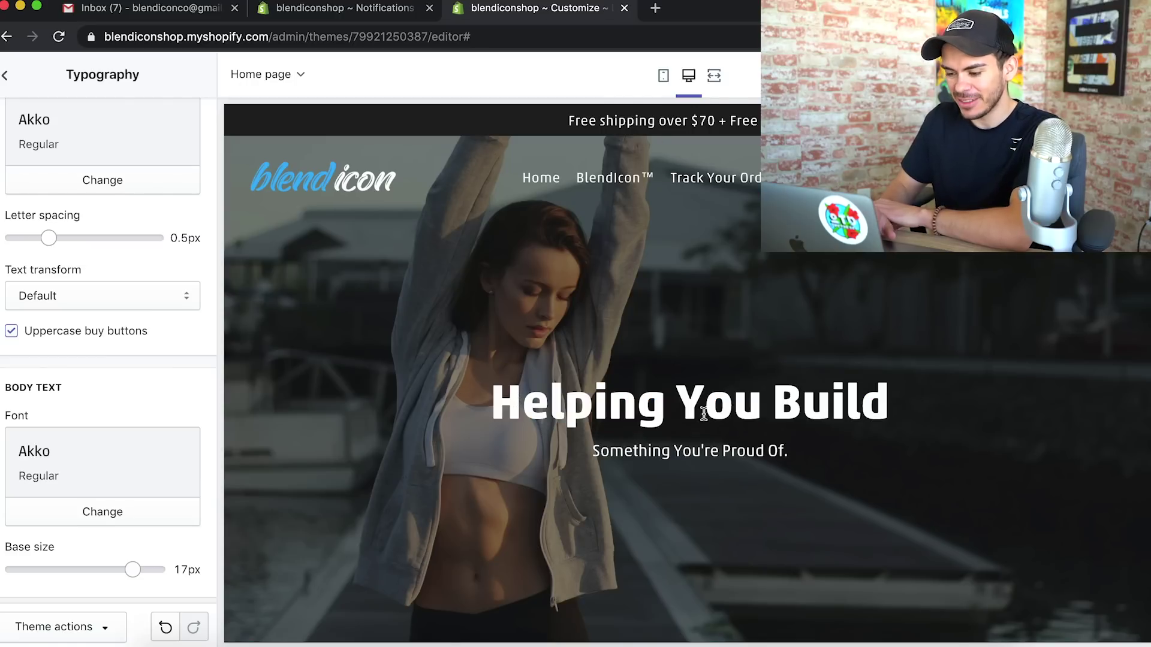
scroll(703, 413, "down", 10)
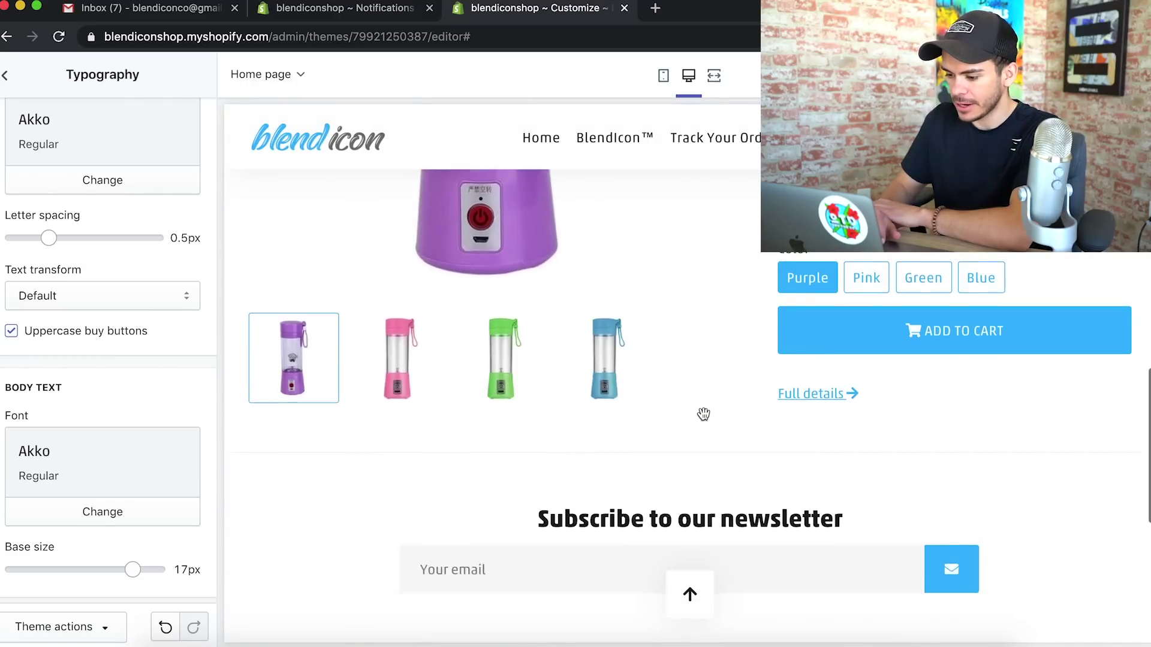
scroll(703, 413, "up", 15)
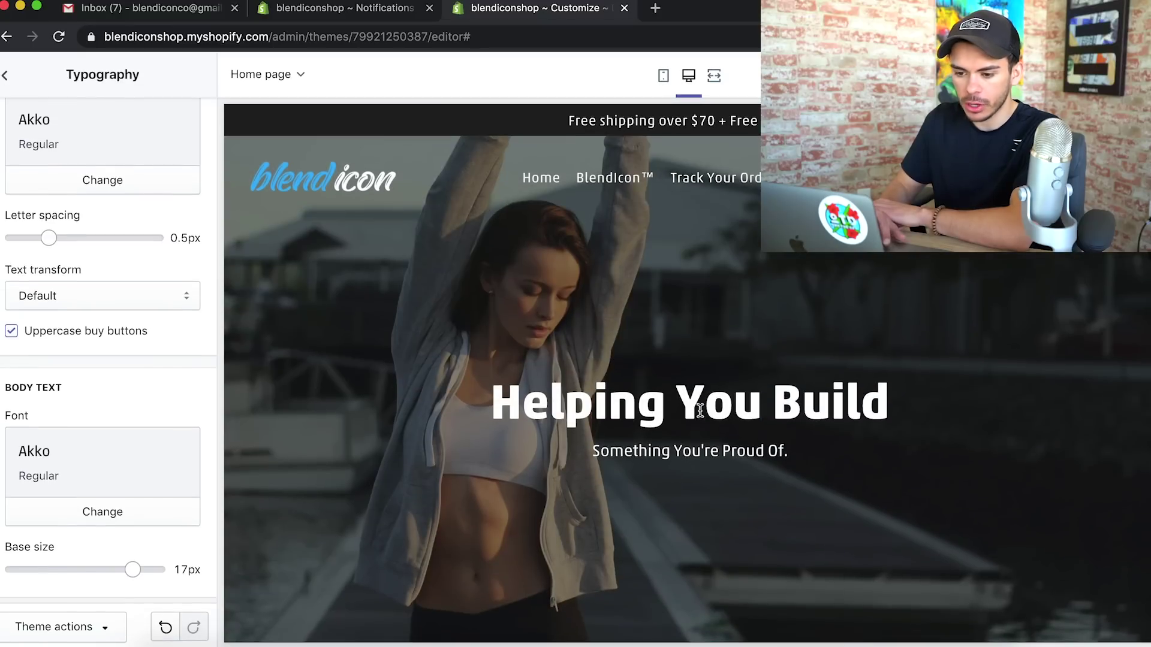
left_click(7, 76)
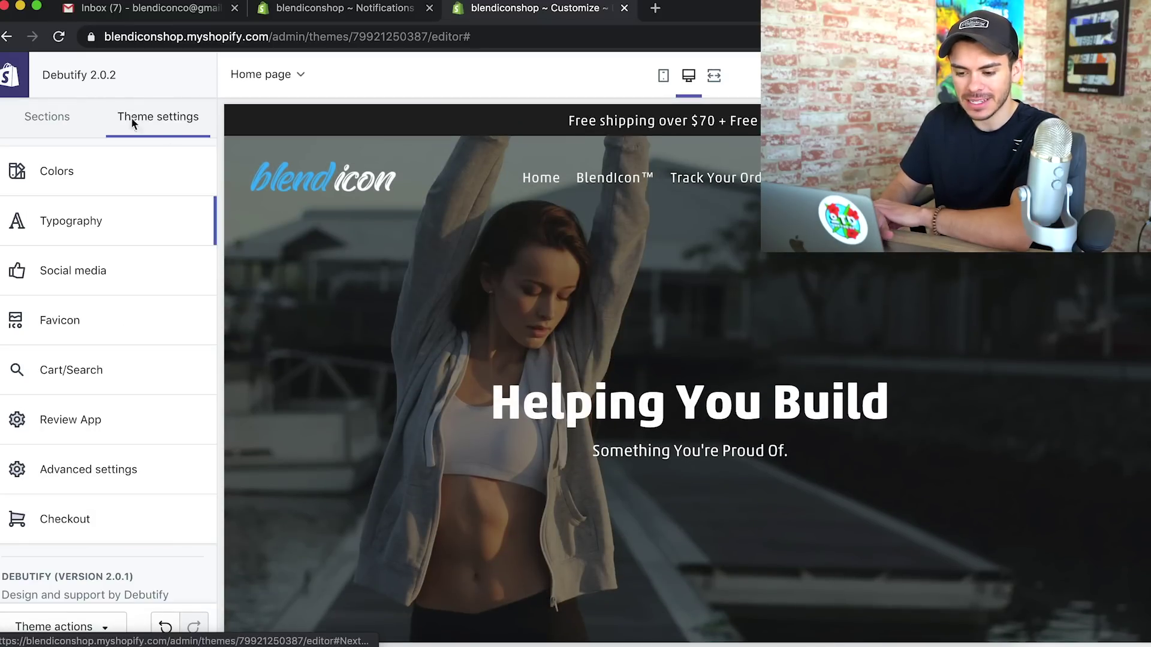
Delete the Facebook, Pinterest and Instagram URLs in the Social media settings
left_click(89, 270)
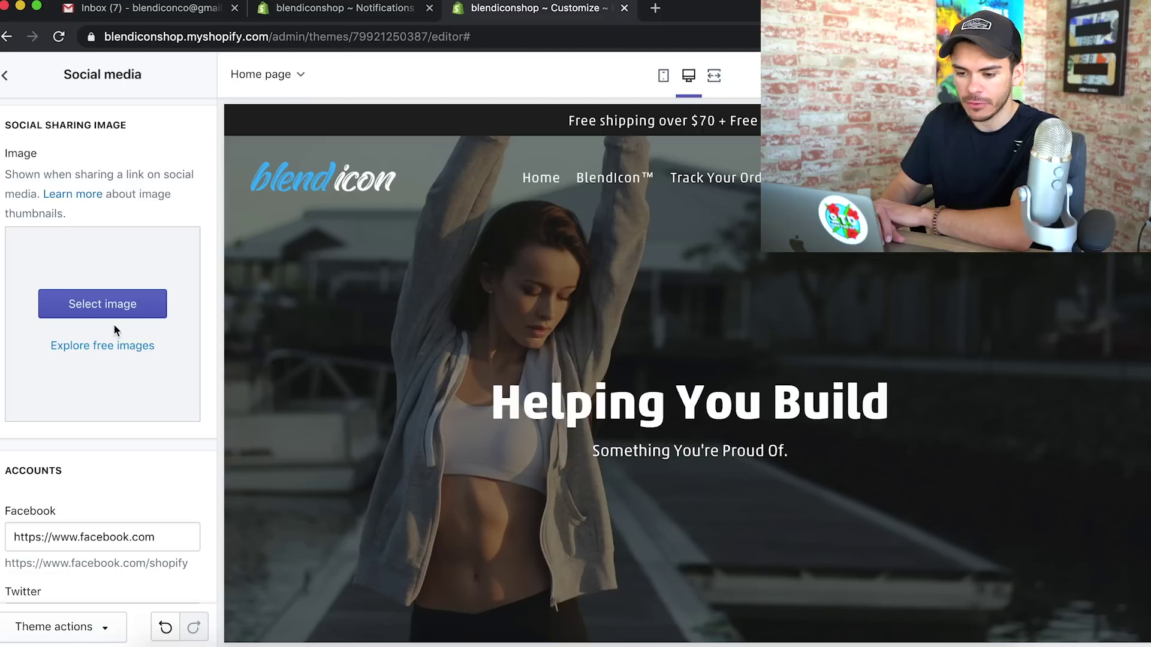
scroll(168, 461, "down", 3)
triple_click(154, 329)
key("BackSpace")
triple_click(178, 489)
key("BackSpace")
scroll(161, 468, "down", 2)
key("super+a")
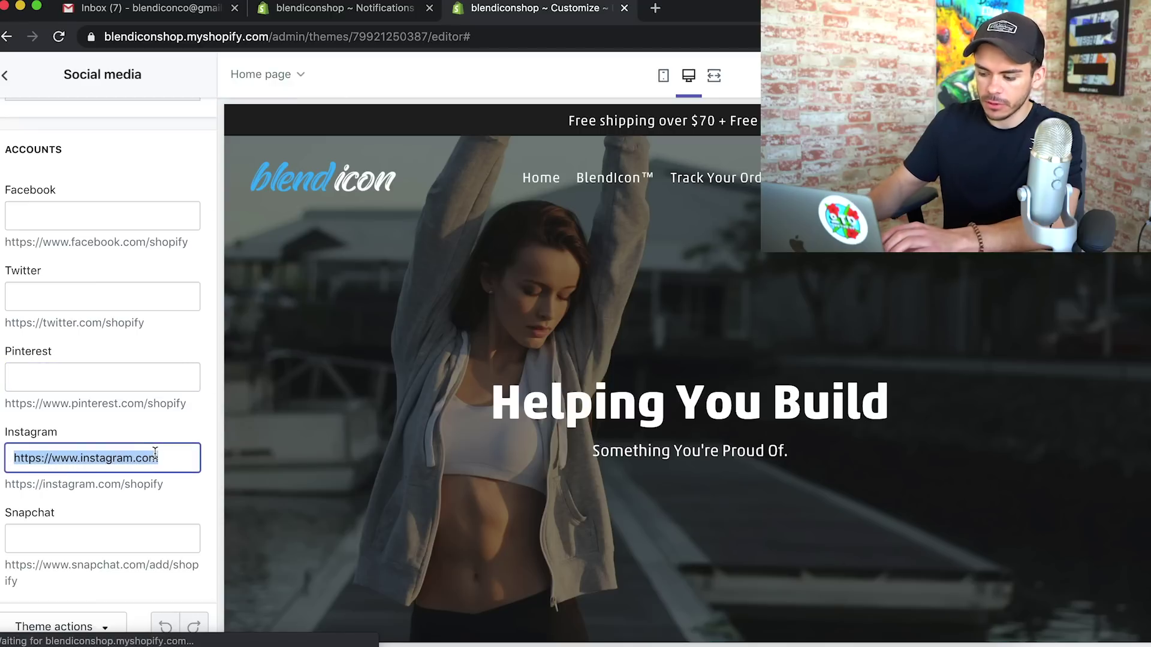
key("BackSpace")
scroll(153, 464, "down", 7)
scroll(154, 470, "down", 3)
scroll(154, 470, "up", 15)
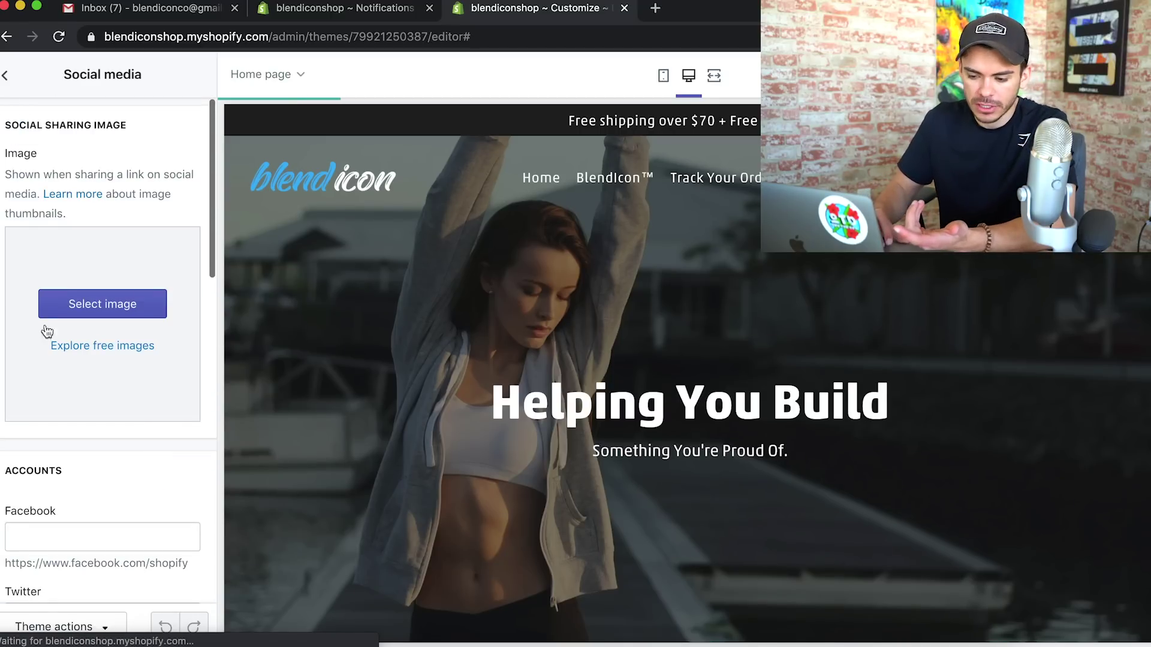
scroll(18, 234, "down", 1)
left_click(5, 76)
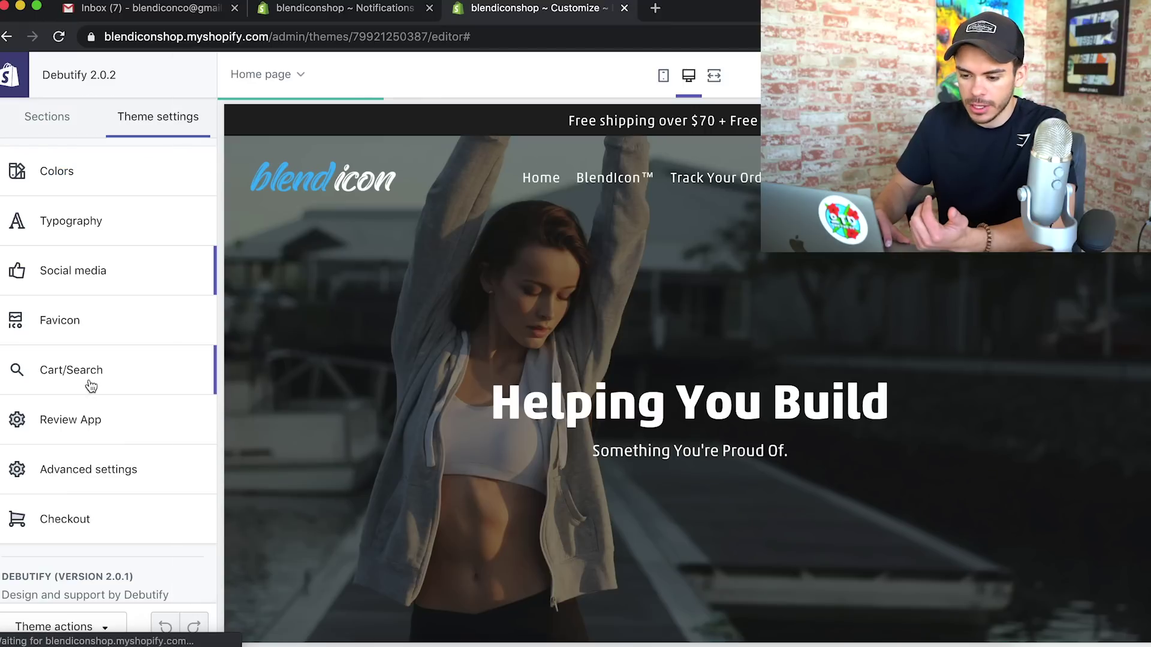
Choose the blendicon logo from the image library as the theme's favicon
left_click(34, 323)
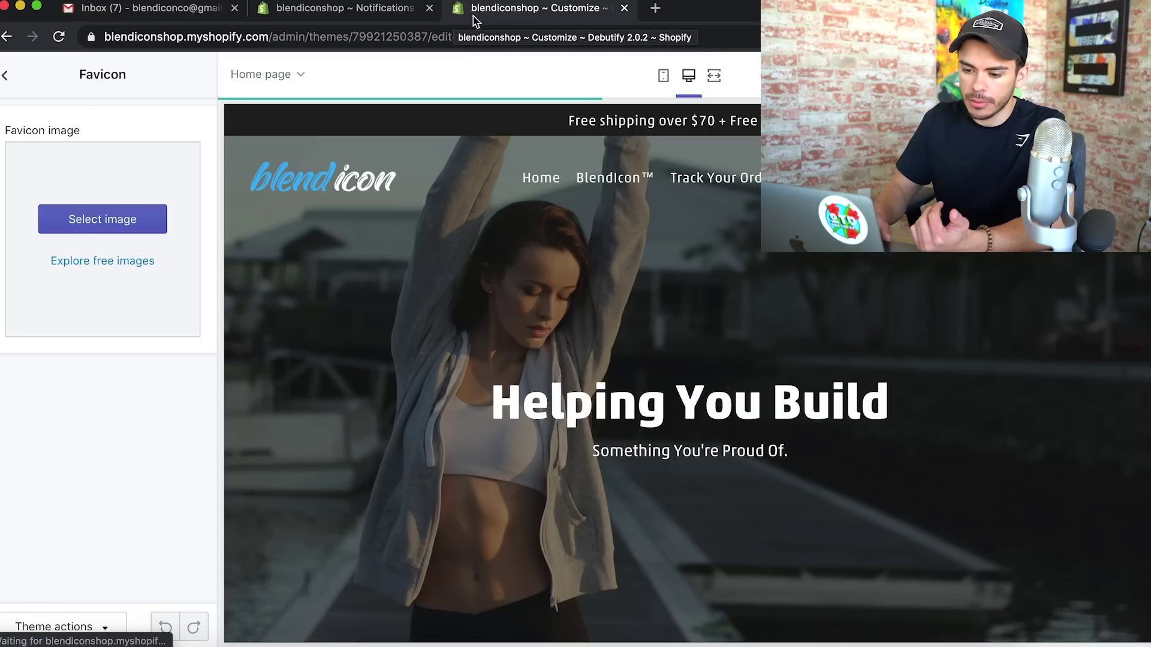
left_click(103, 218)
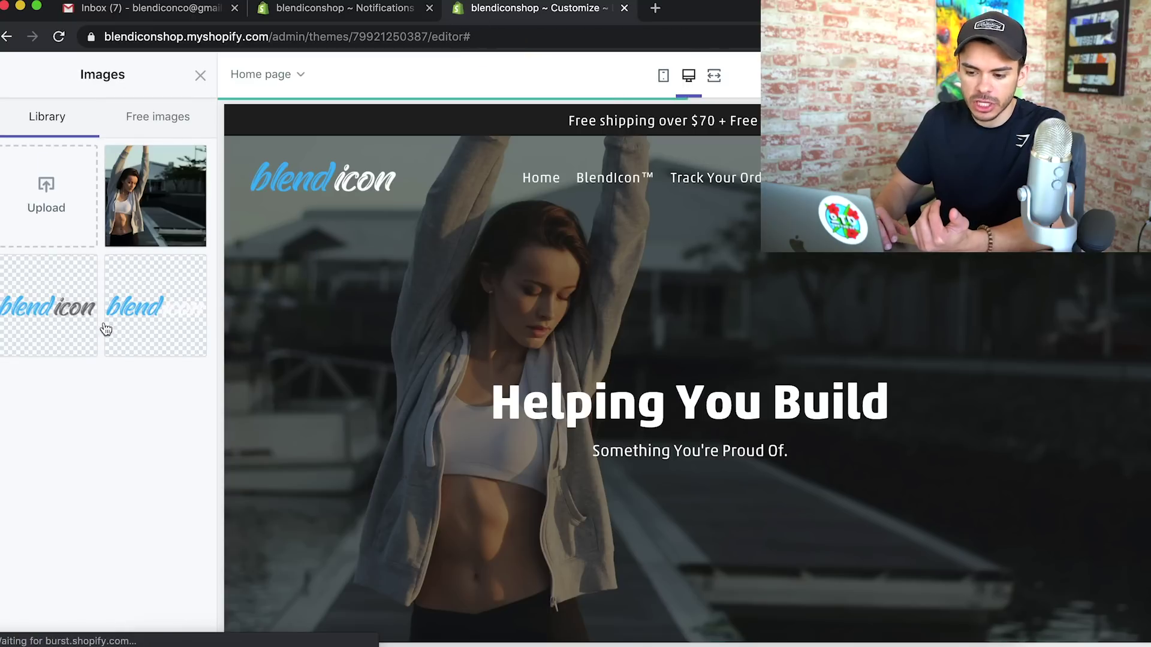
left_click(72, 332)
left_click(179, 626)
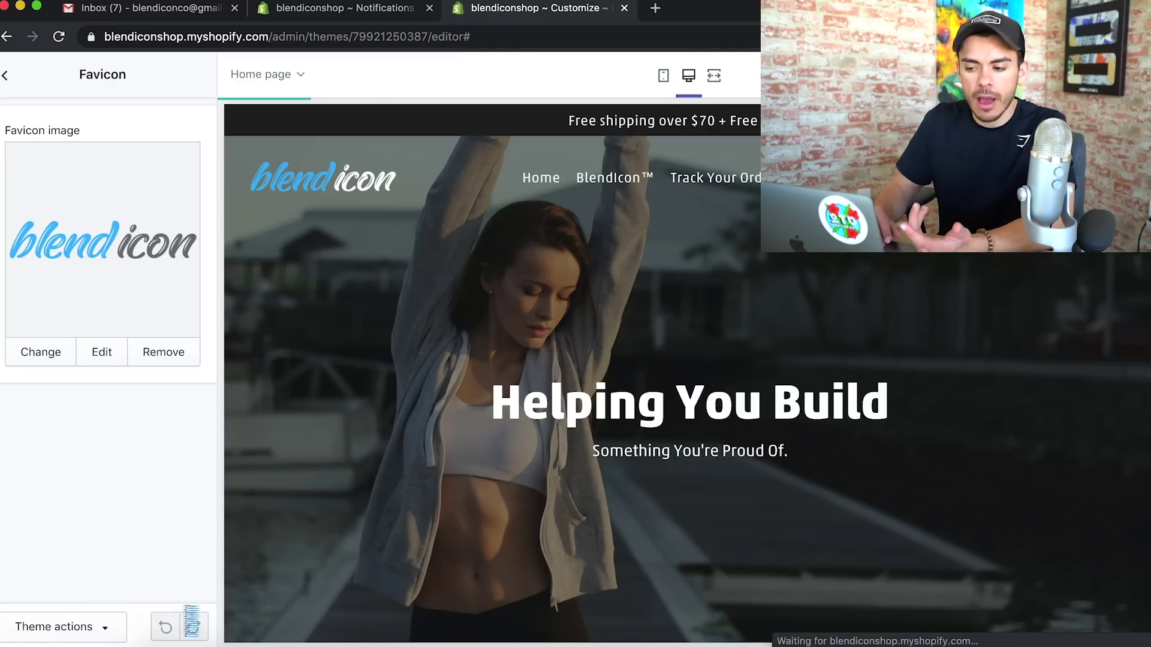
left_click(6, 77)
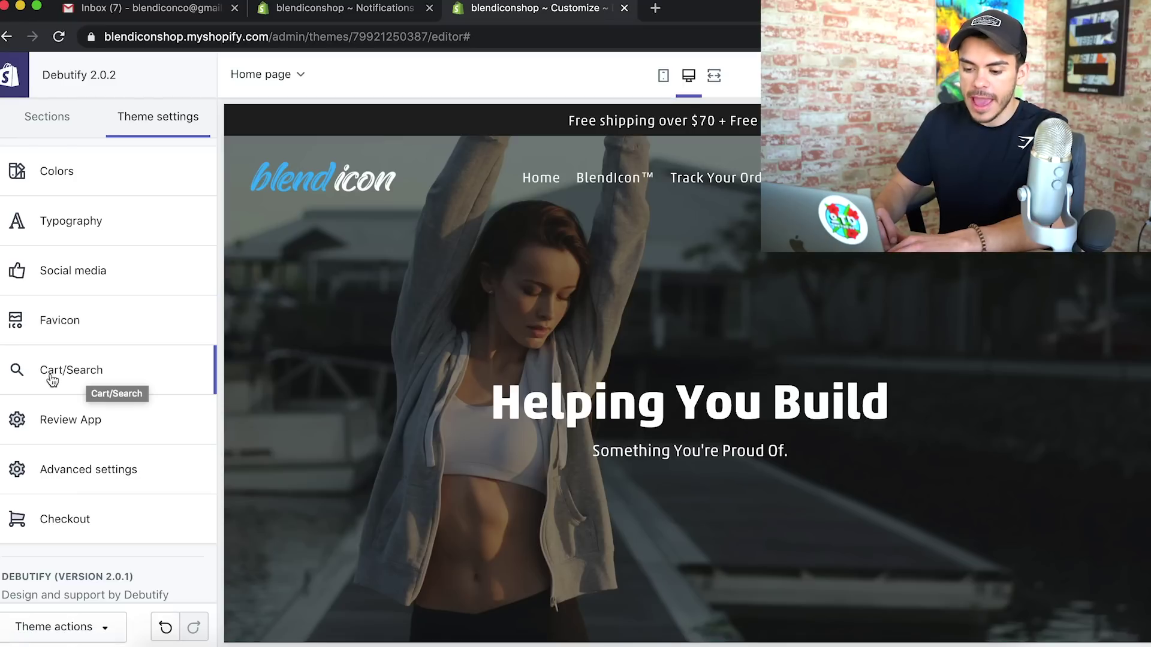
In Debutify's Cart/Search settings, disable the top checkout button and switch Cart type from Drawer to Page
left_click(91, 376)
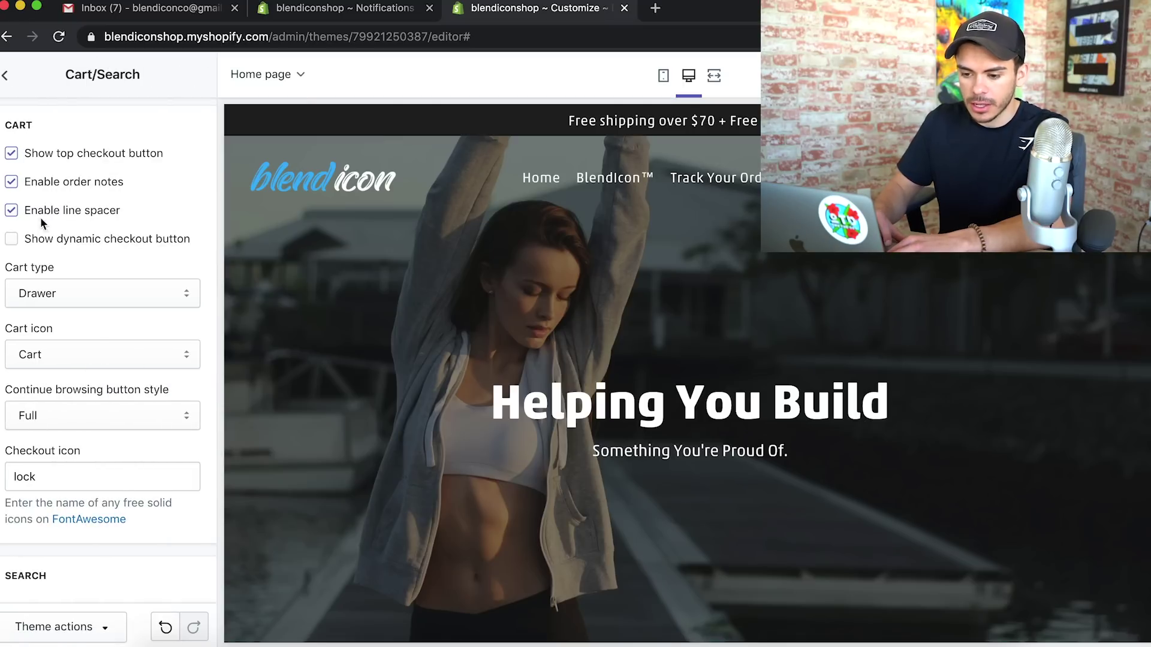
left_click(12, 154)
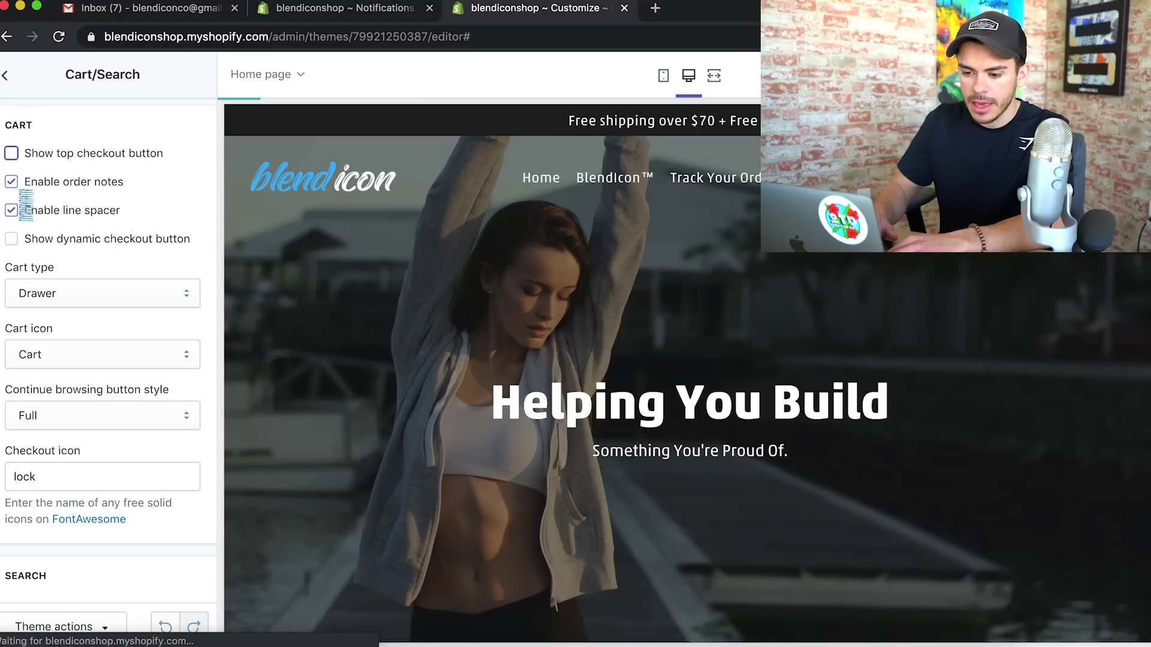
scroll(43, 258, "down", 3)
left_click(82, 160)
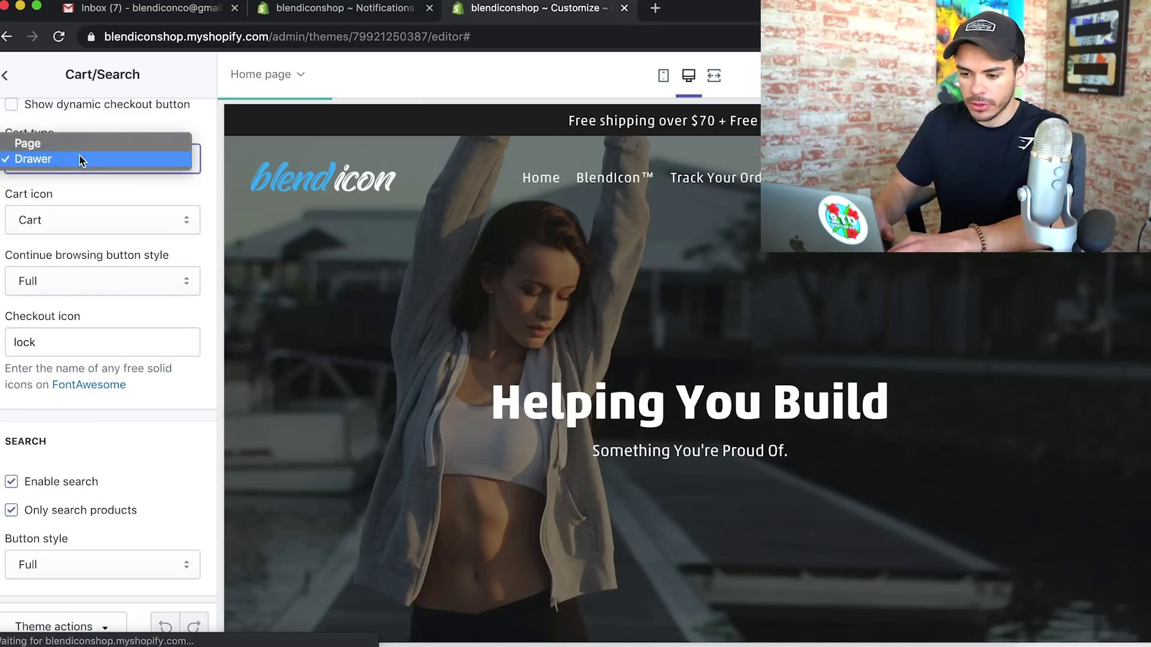
left_click(47, 147)
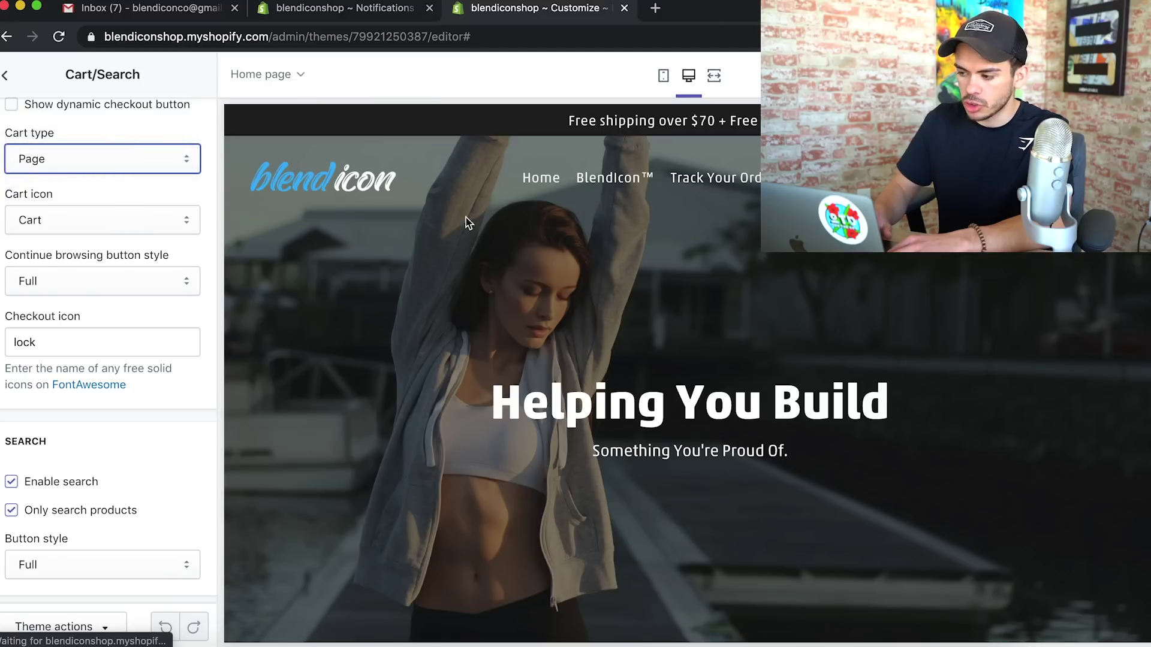
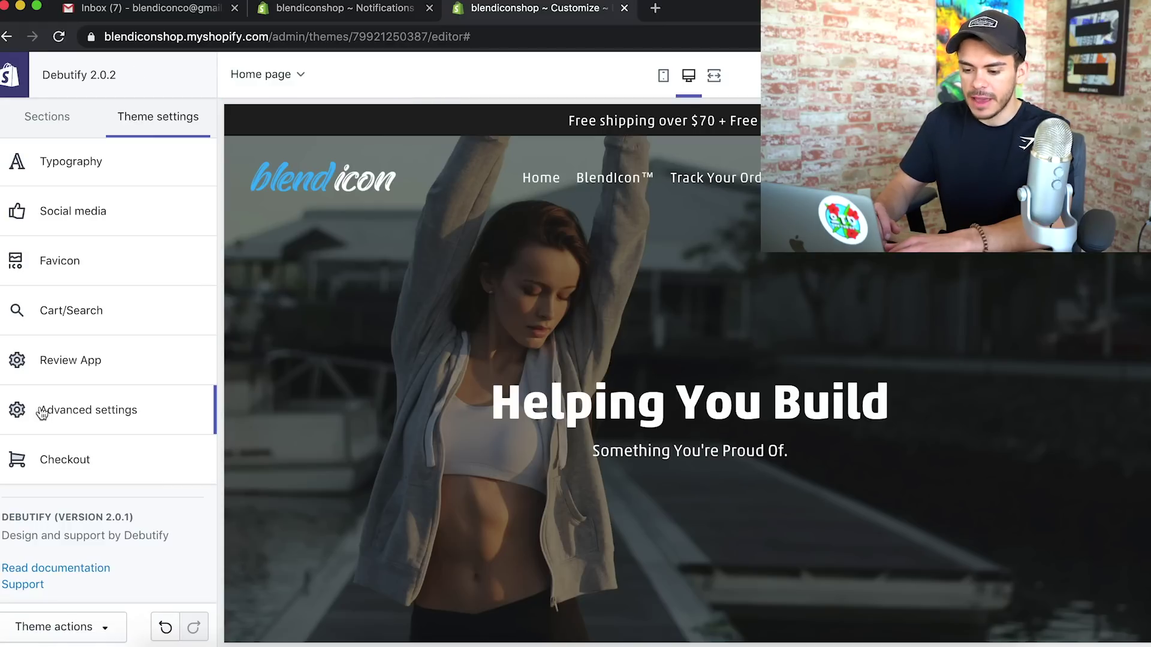
Open Advanced settings and select the free-shipping announcement bar text
left_click(41, 414)
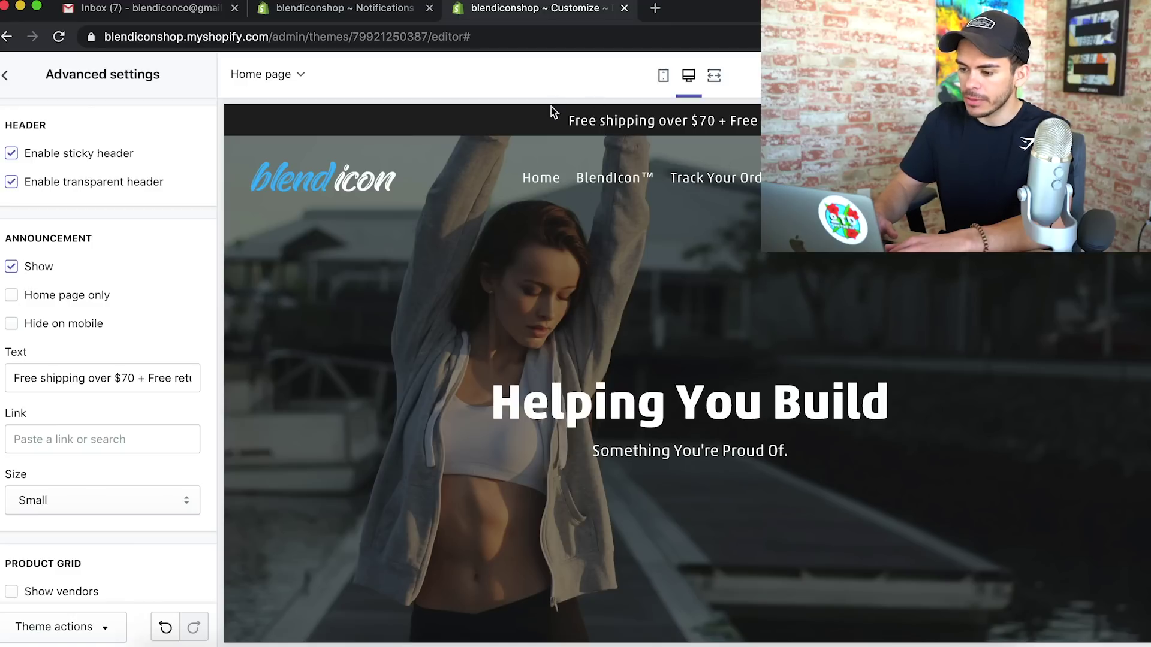
left_click_drag(653, 112, 757, 121)
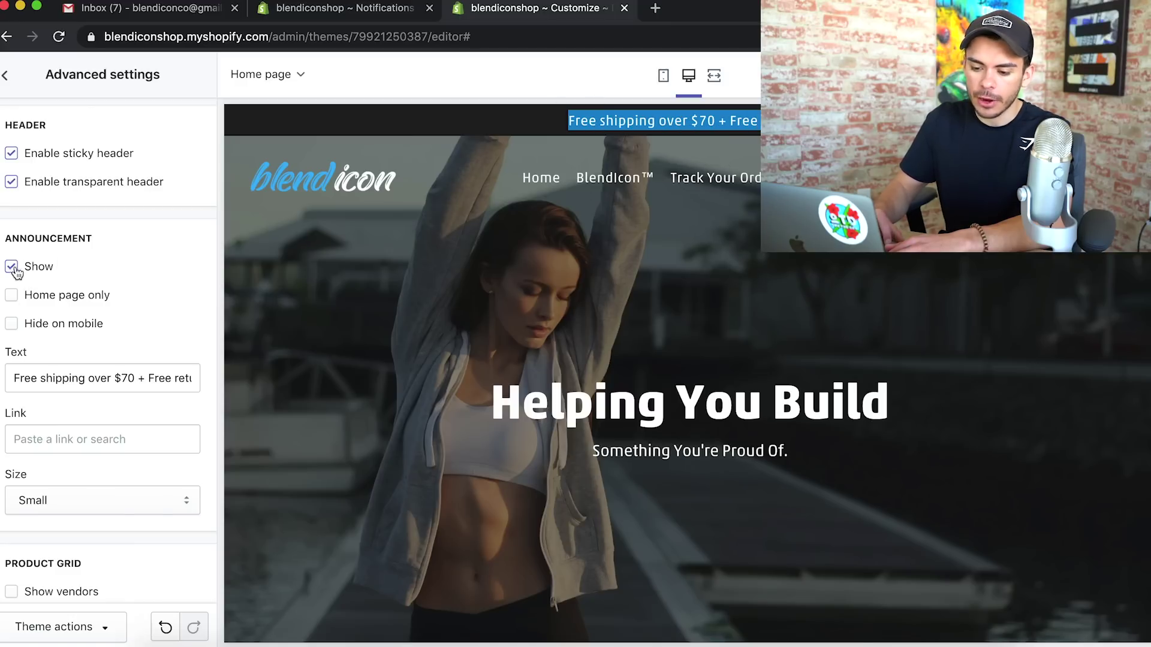
scroll(194, 499, "down", 15)
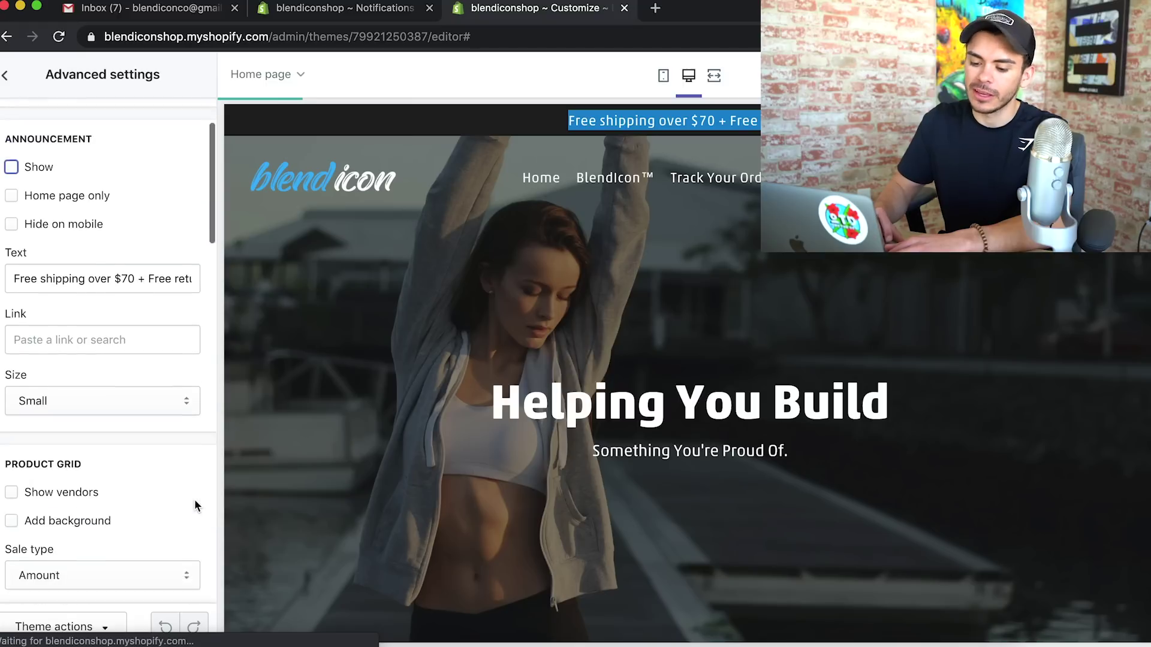
scroll(201, 512, "up", 1)
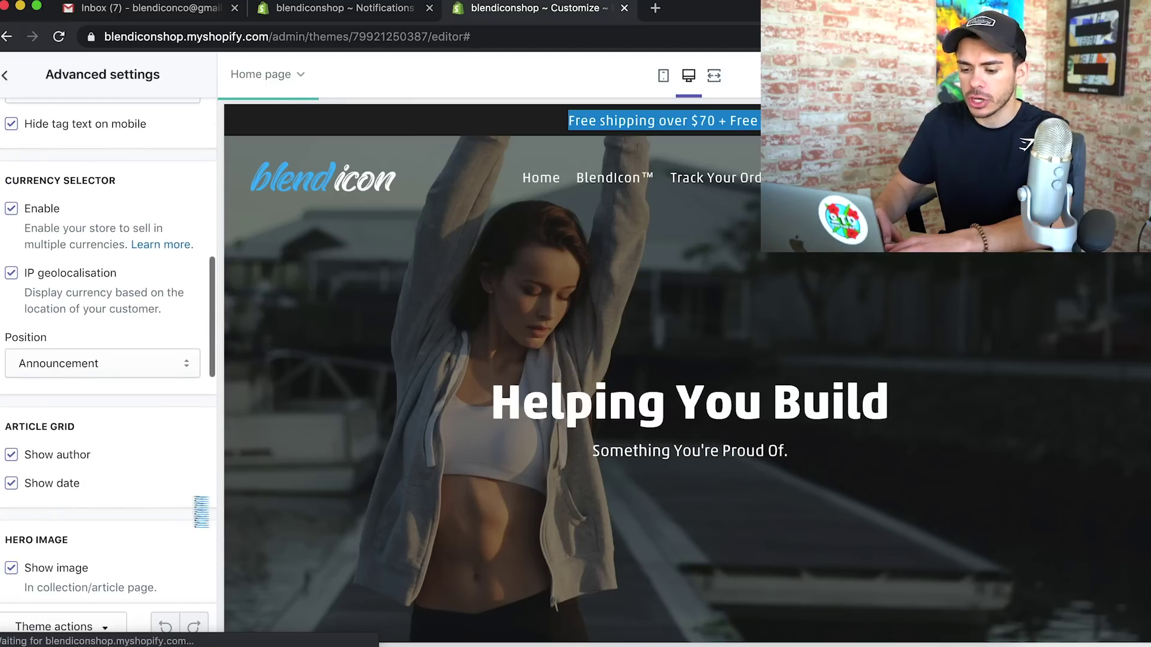
scroll(146, 462, "up", 3)
scroll(146, 463, "down", 10)
scroll(147, 463, "down", 8)
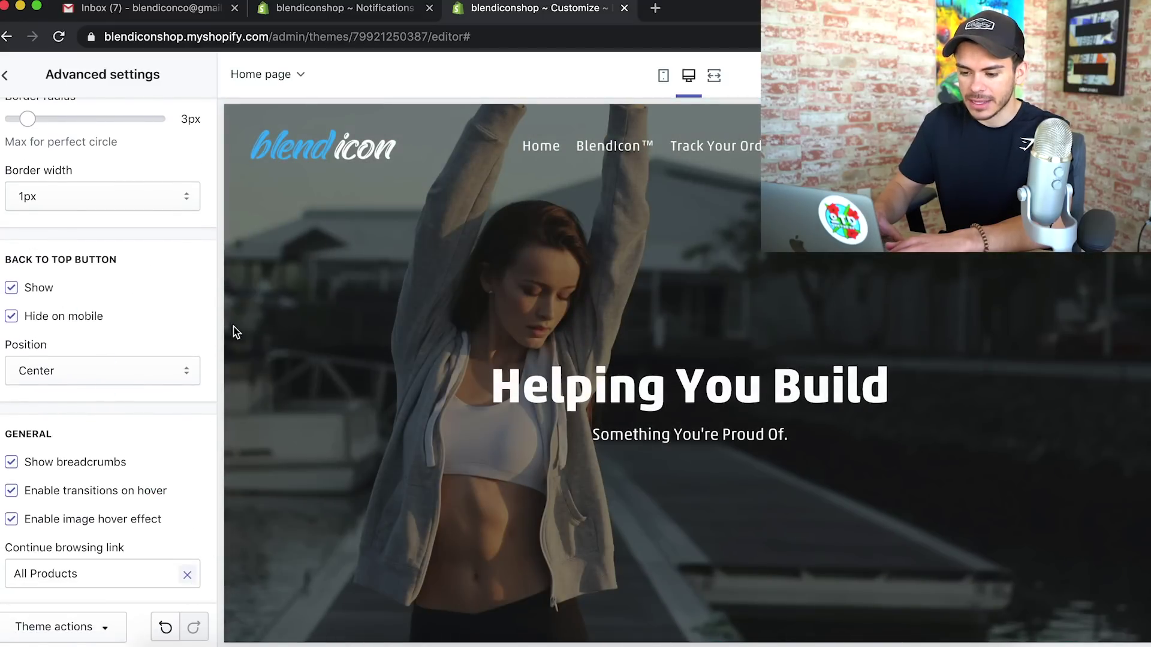
scroll(527, 524, "down", 12)
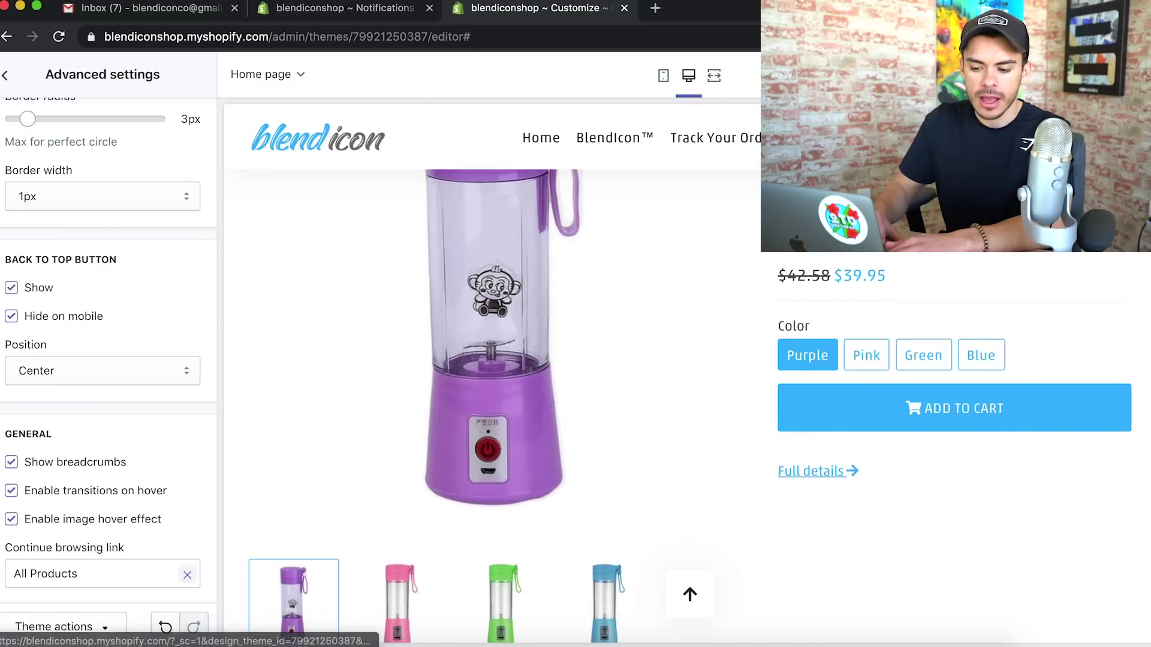
Turn off the back-to-top button, its Hide on mobile option, and breadcrumbs
left_click(12, 288)
left_click(11, 316)
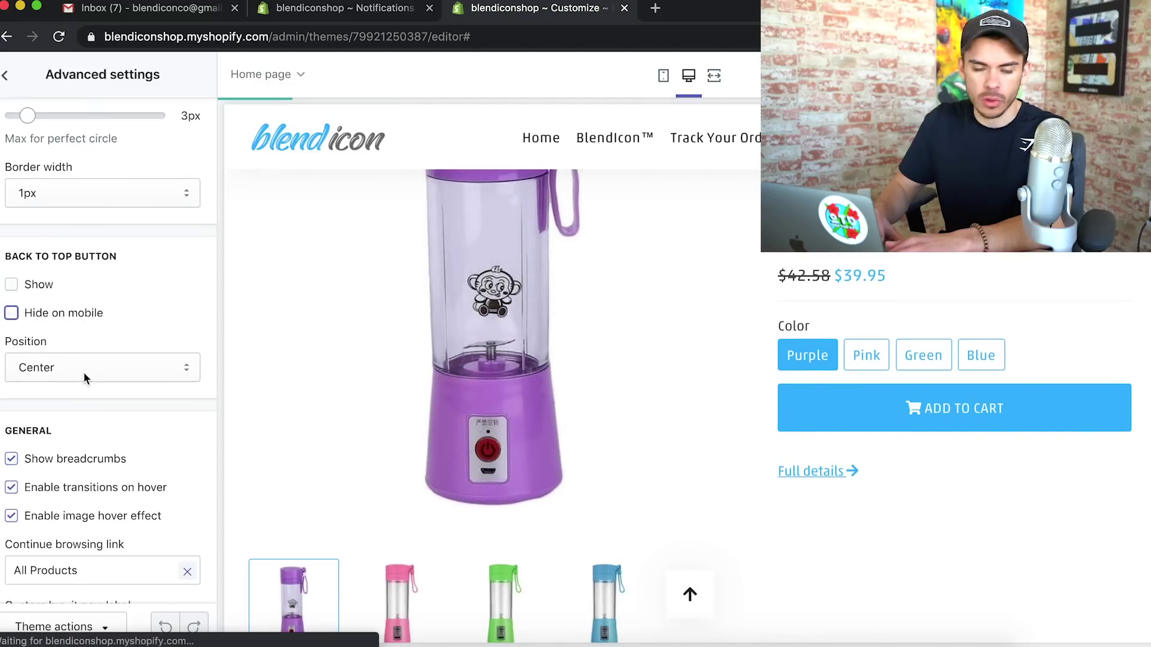
scroll(89, 386, "down", 3)
scroll(90, 384, "up", 2)
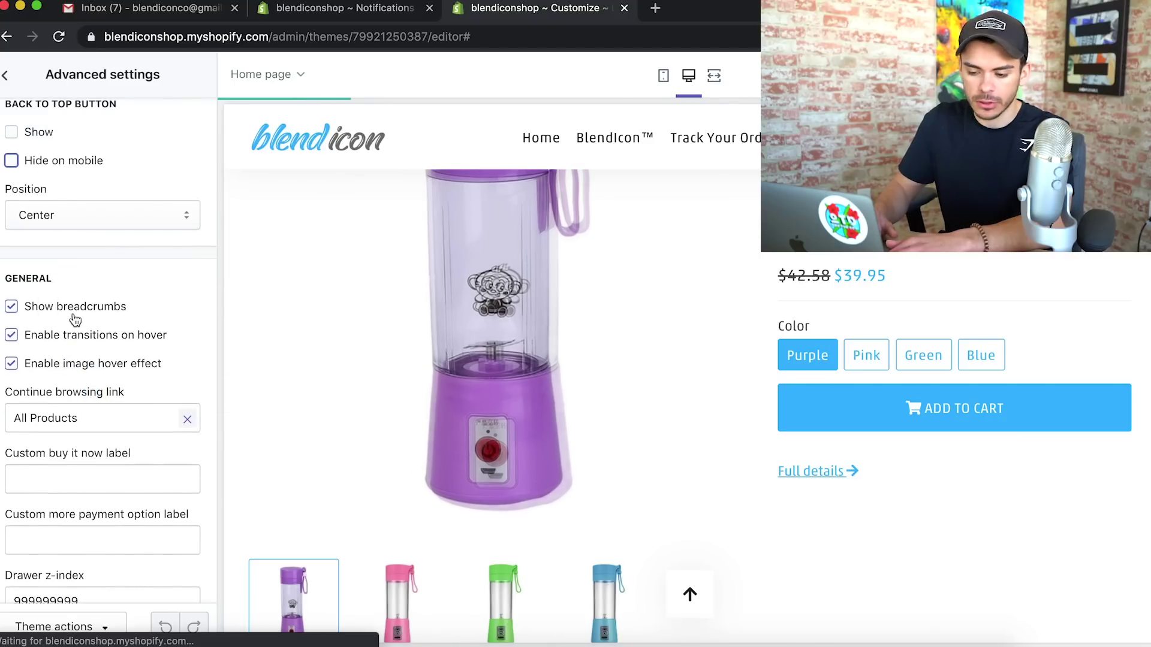
left_click(13, 304)
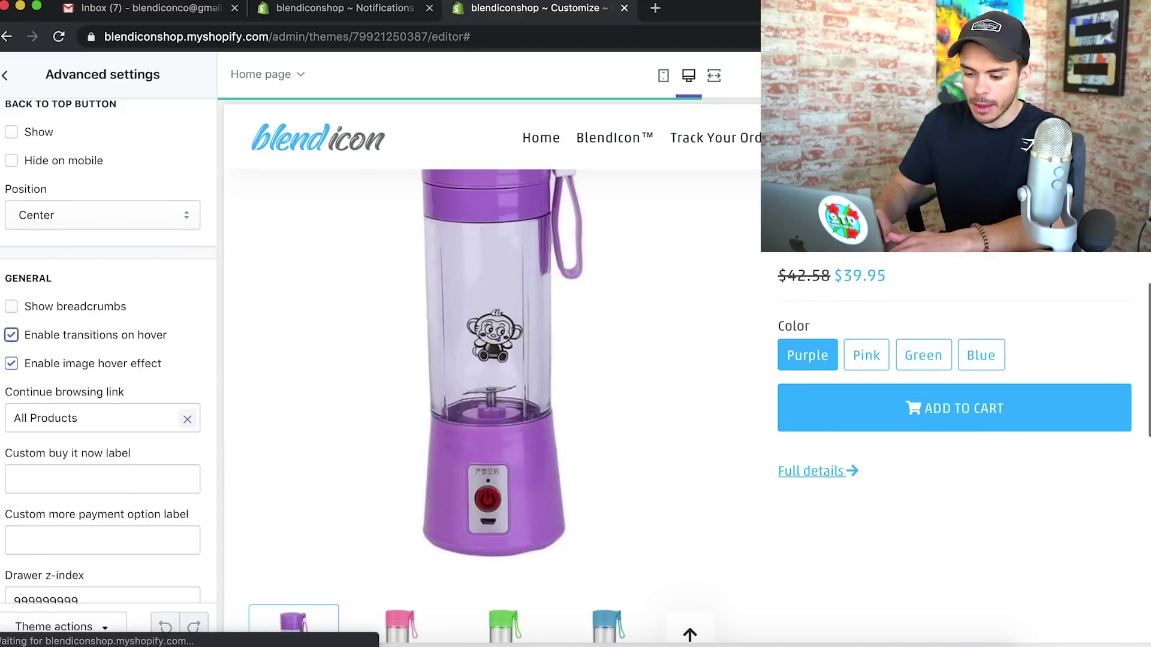
scroll(97, 473, "down", 1)
Set the blendicon image as the checkout logo
left_click(7, 70)
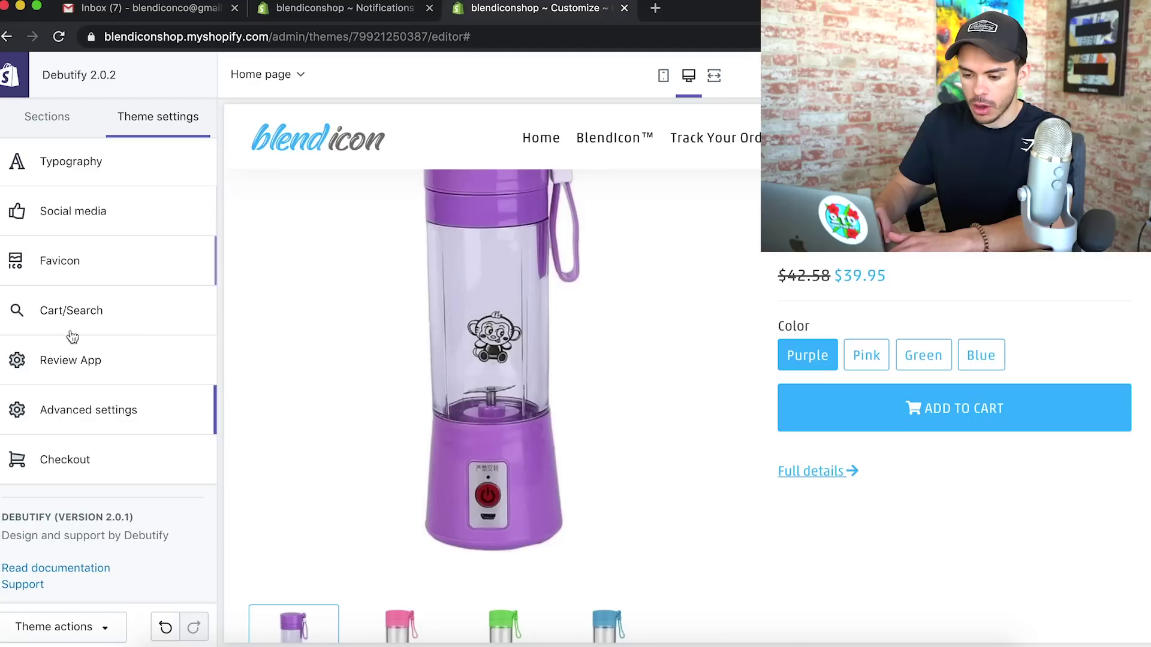
scroll(71, 360, "down", 1)
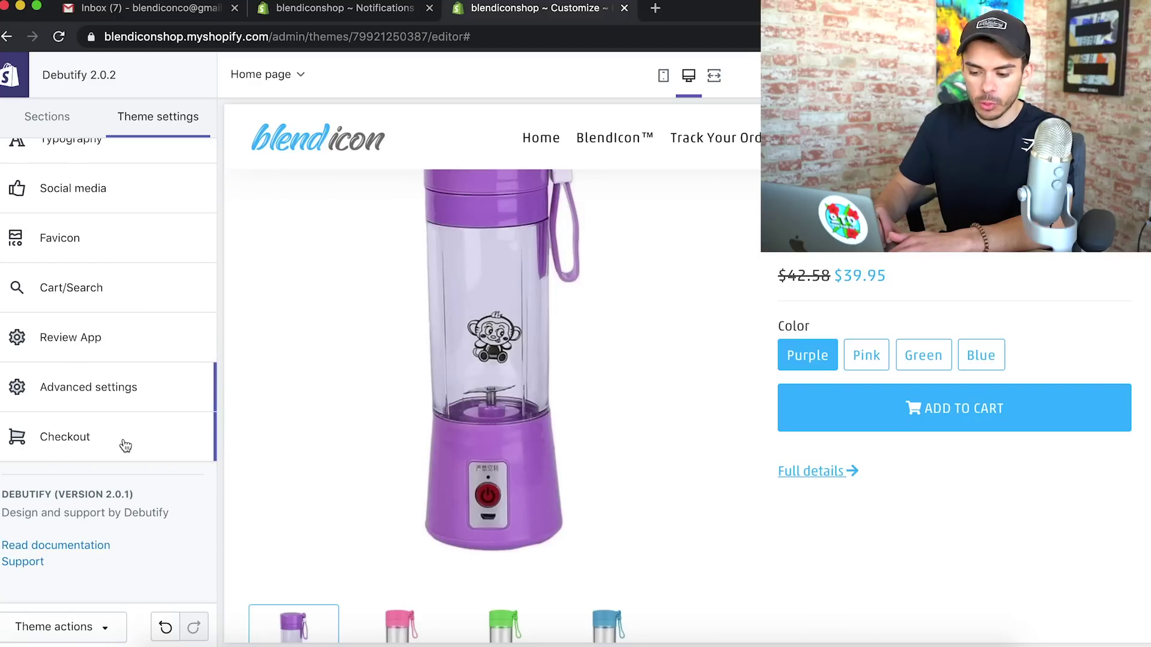
left_click(76, 444)
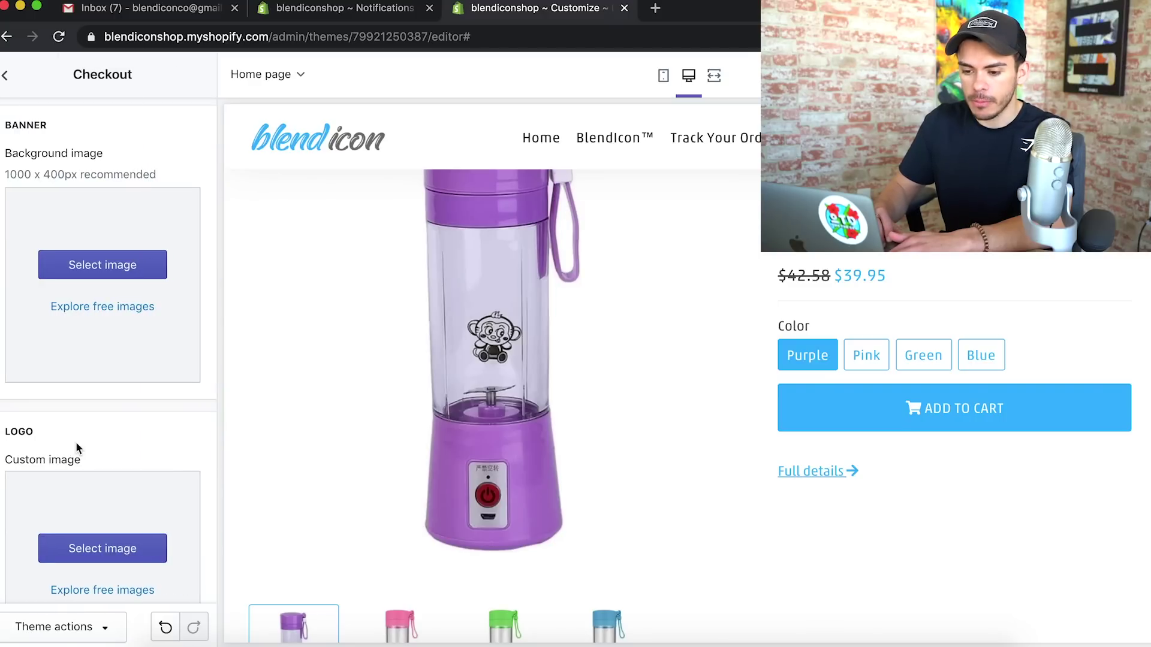
scroll(72, 471, "down", 4)
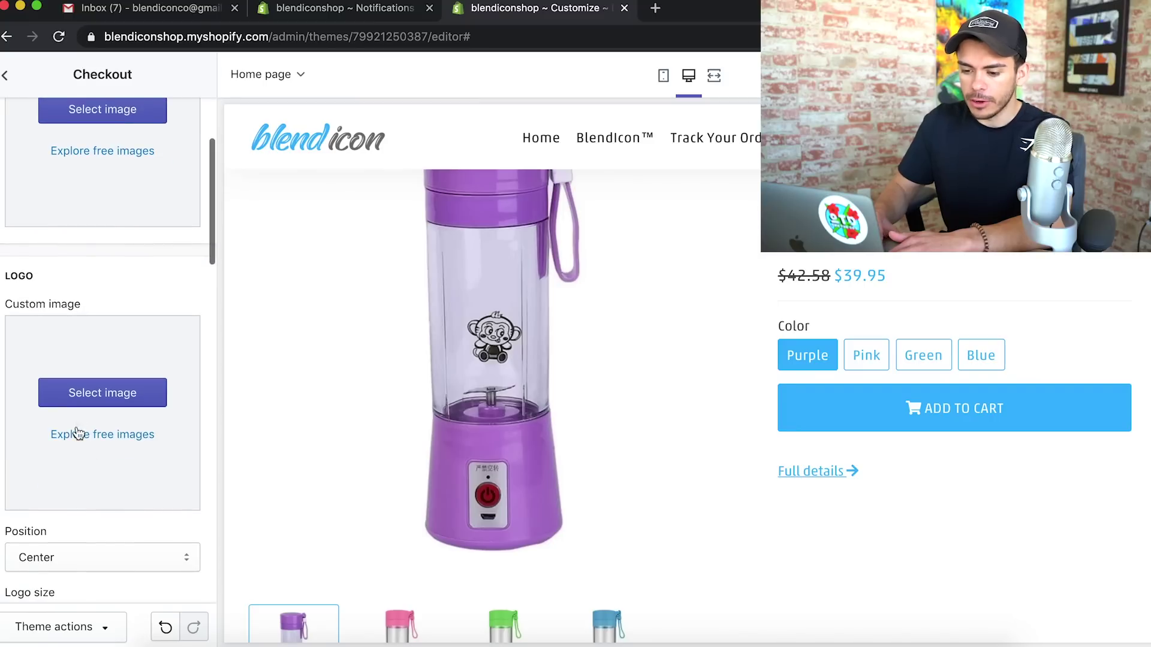
left_click(124, 398)
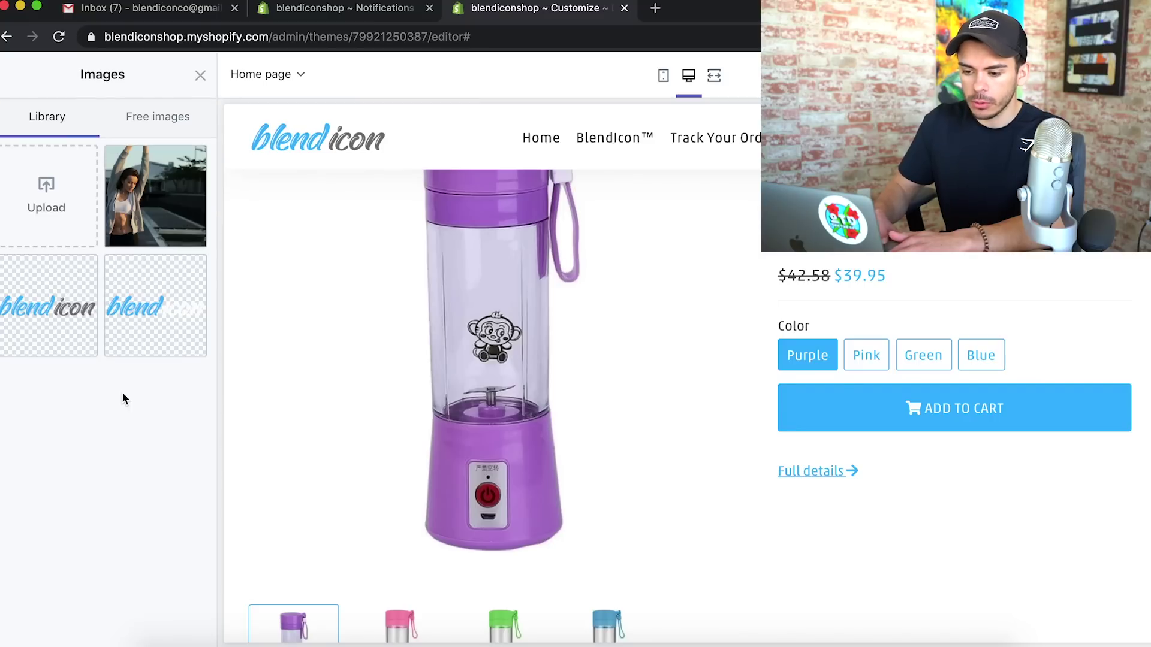
left_click(47, 319)
left_click(186, 627)
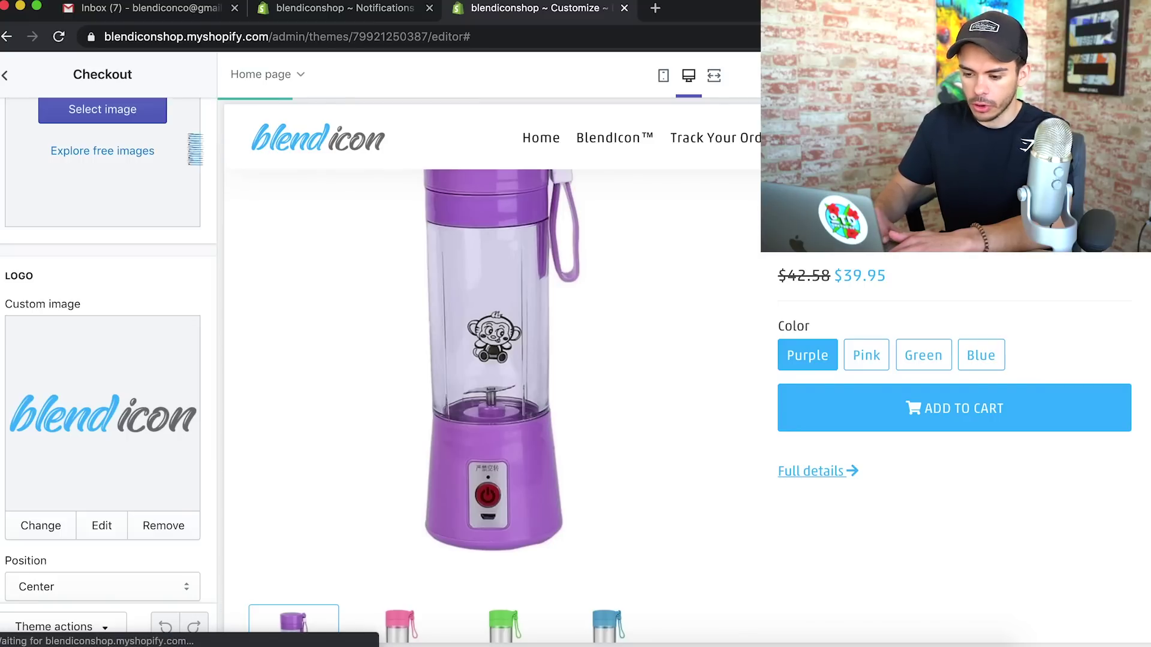
Set the checkout accent colour to light blue #38B6FF
scroll(144, 304, "down", 15)
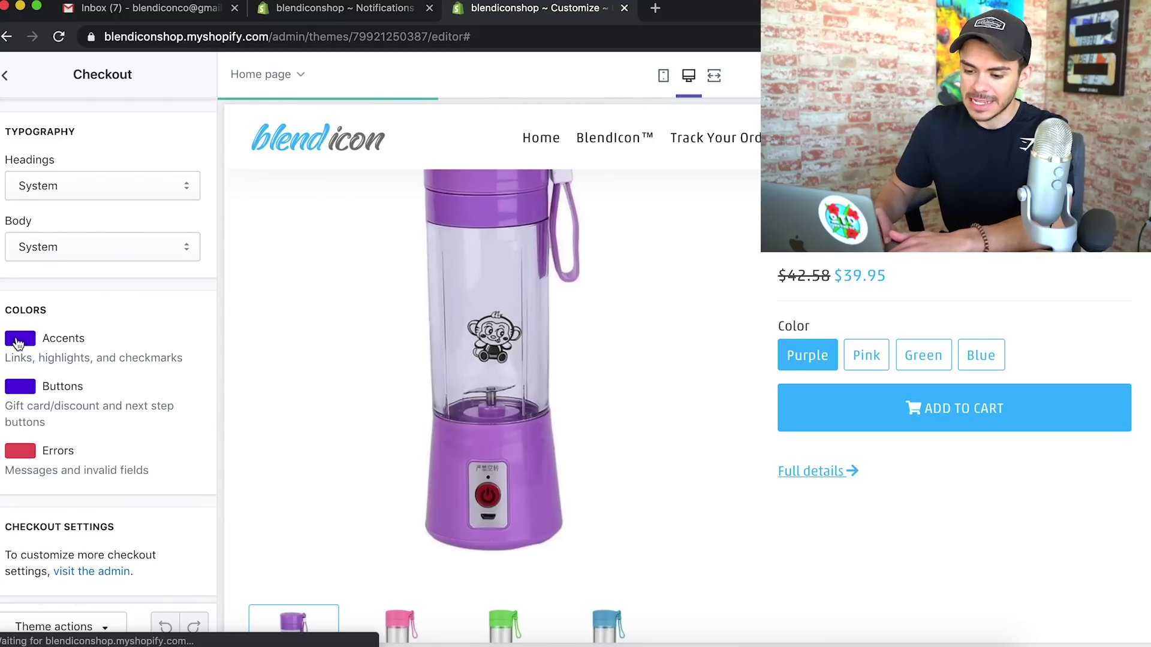
double_click(21, 307)
left_click(22, 343)
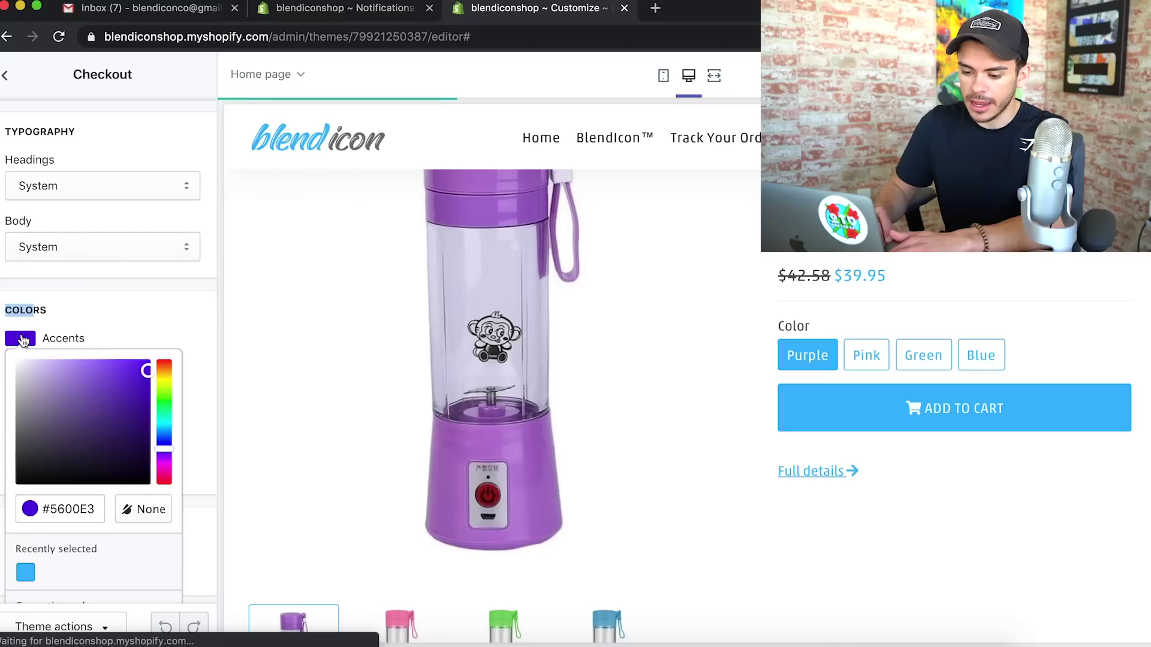
left_click(29, 574)
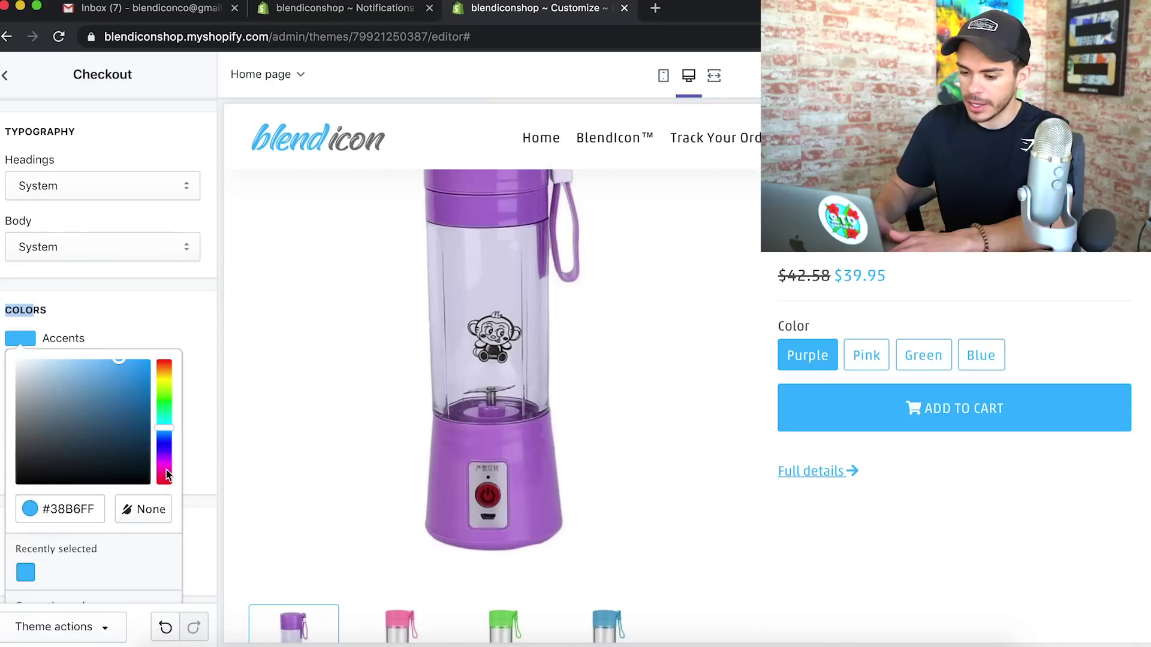
left_click(192, 302)
left_click(28, 390)
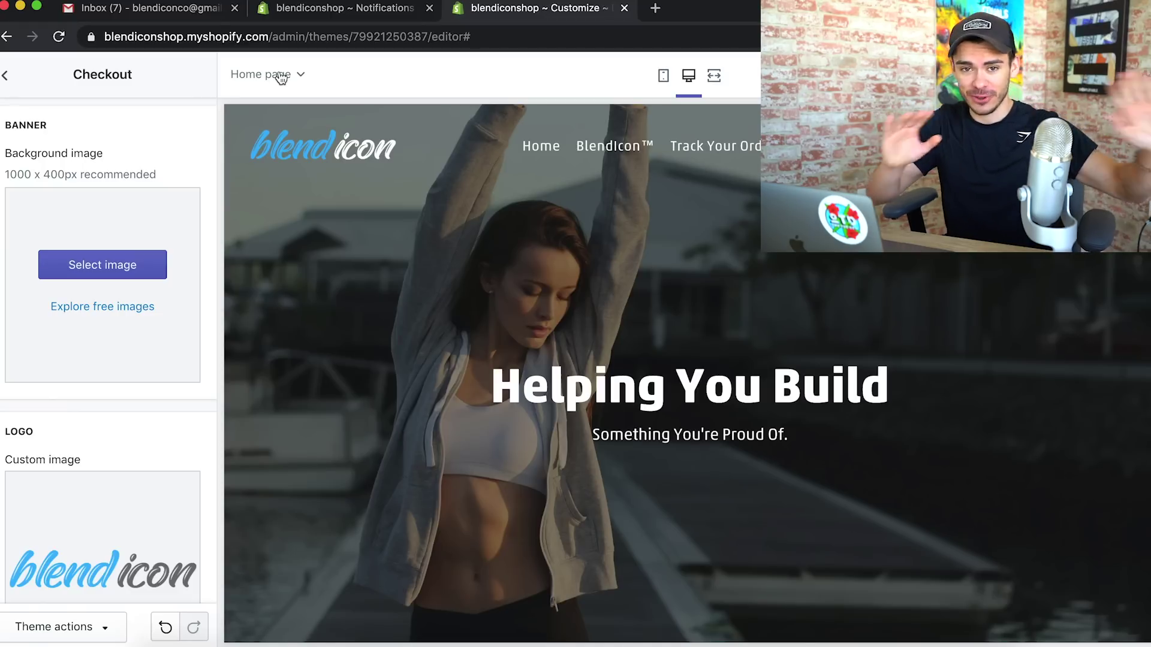
Switch the preview to the Product pages template, scroll through it, and show the Sections list
left_click(281, 79)
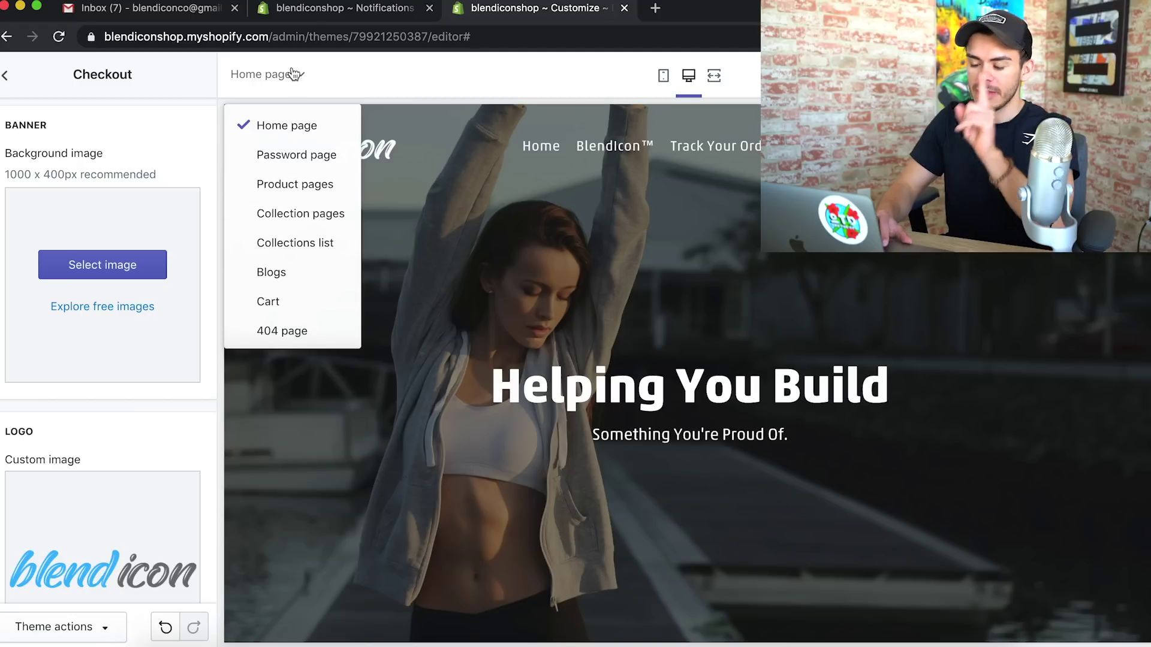
left_click(293, 193)
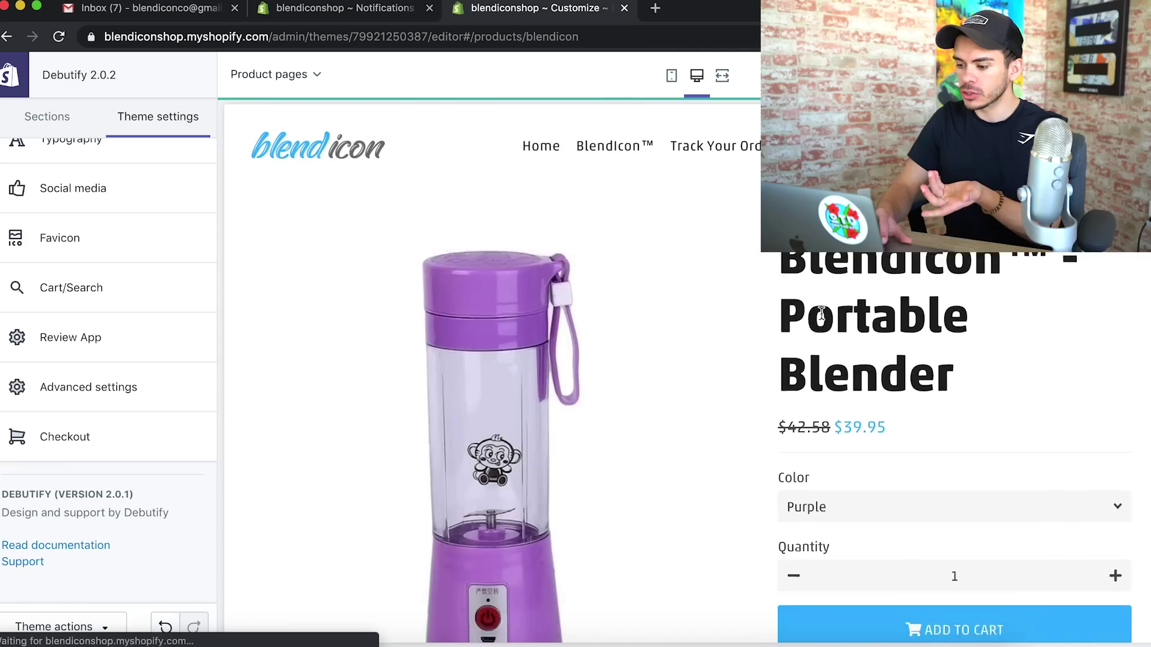
scroll(822, 314, "down", 20)
scroll(822, 315, "up", 20)
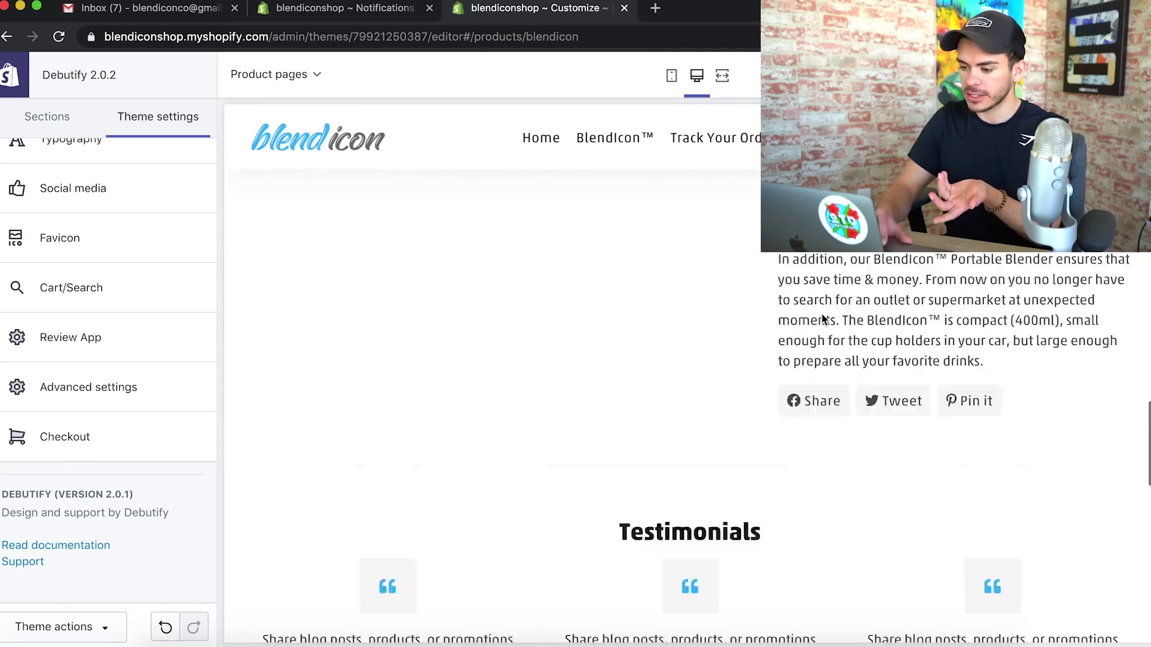
scroll(823, 320, "up", 4)
scroll(823, 319, "down", 12)
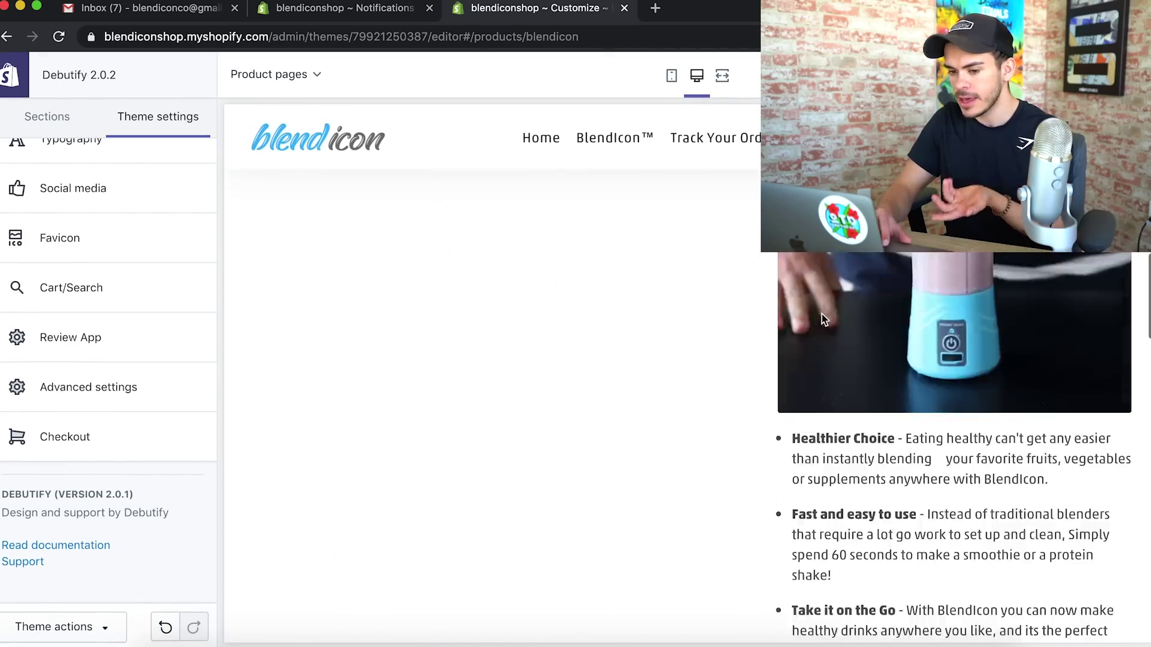
scroll(823, 319, "down", 15)
scroll(823, 320, "up", 20)
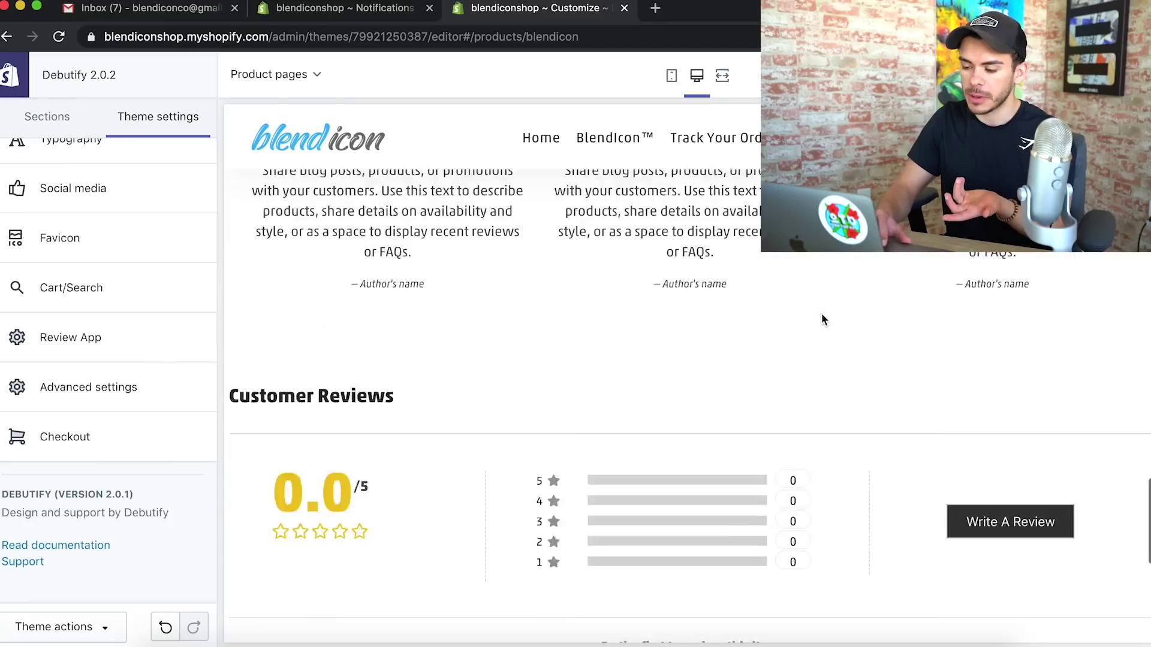
scroll(823, 320, "up", 10)
scroll(154, 311, "up", 2)
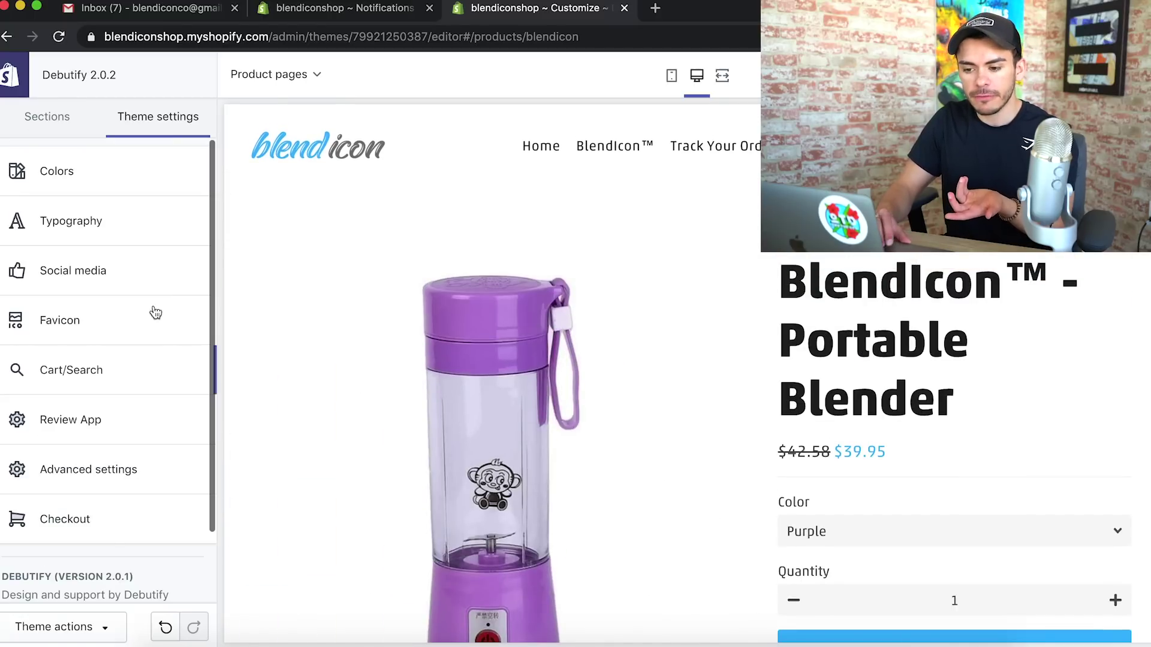
left_click(49, 131)
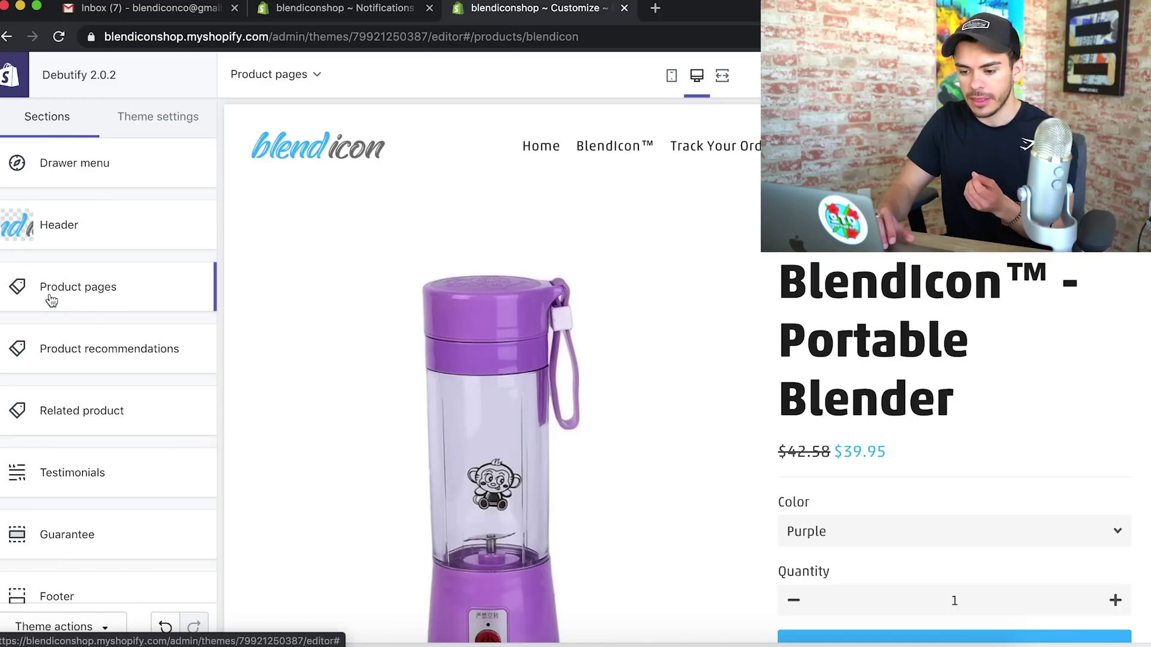
Hide product tags in the Product pages section, then return to the sections list
left_click(88, 293)
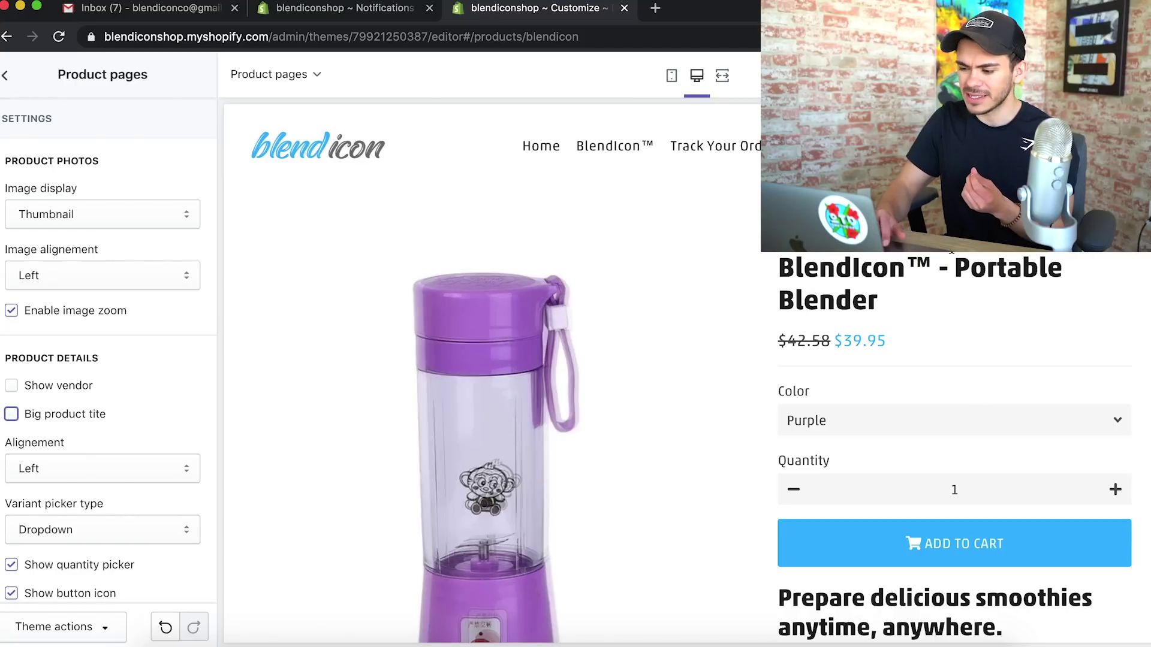
left_click(672, 78)
left_click(697, 76)
scroll(31, 477, "down", 4)
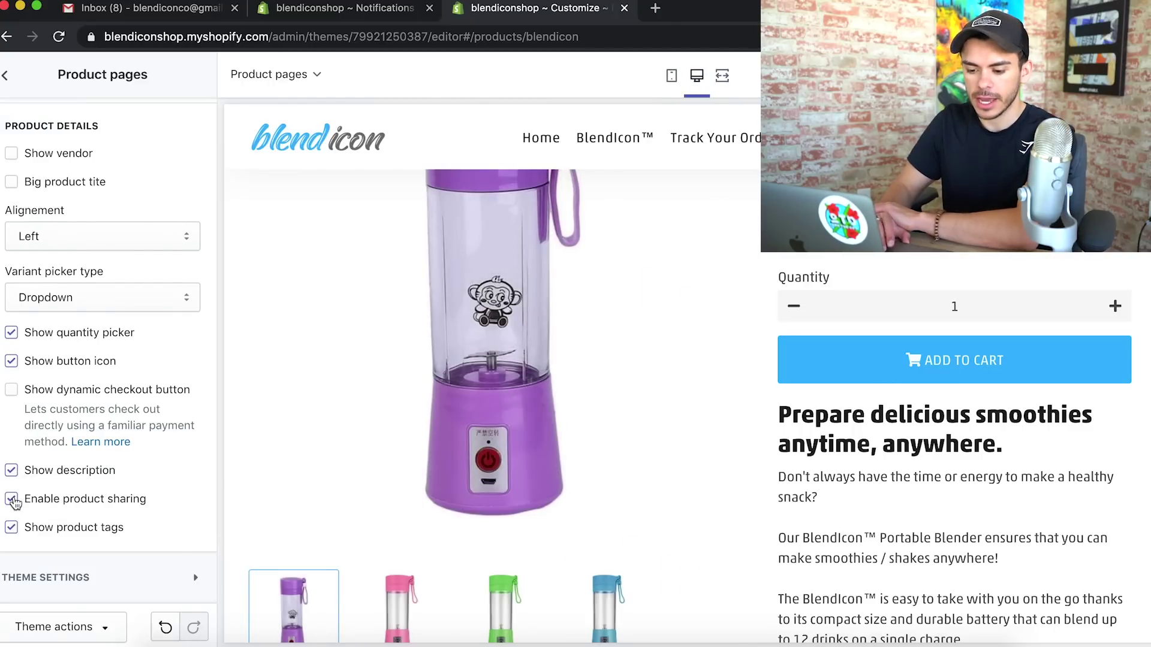
left_click(11, 528)
scroll(955, 495, "down", 10)
scroll(957, 503, "down", 3)
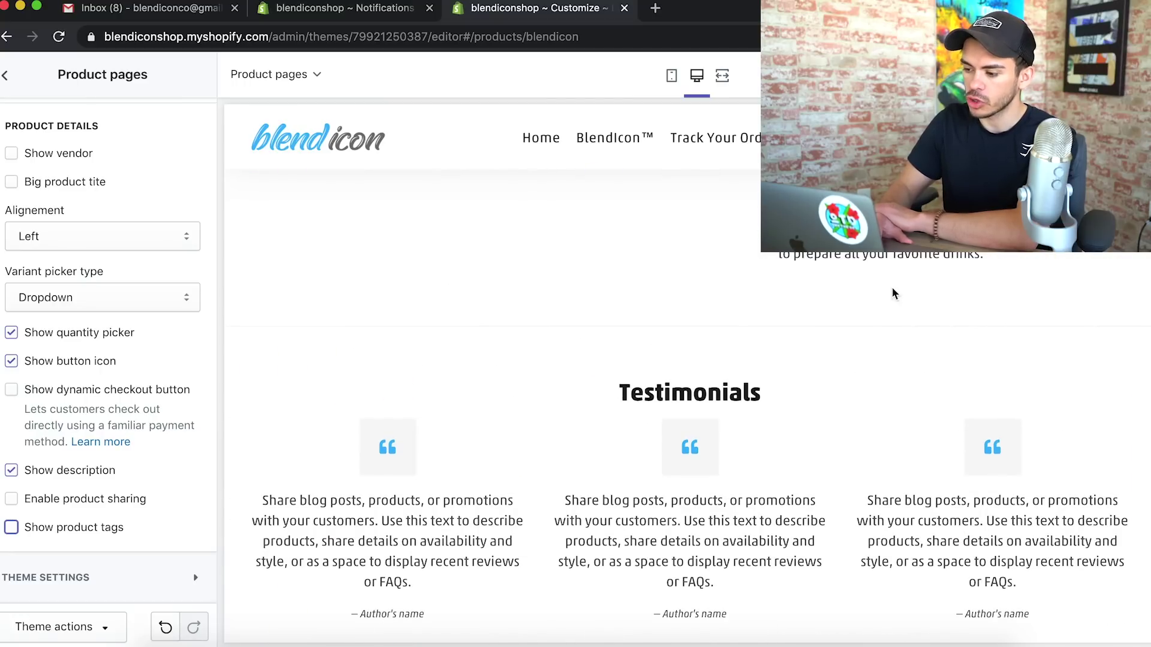
left_click(5, 75)
scroll(73, 406, "down", 1)
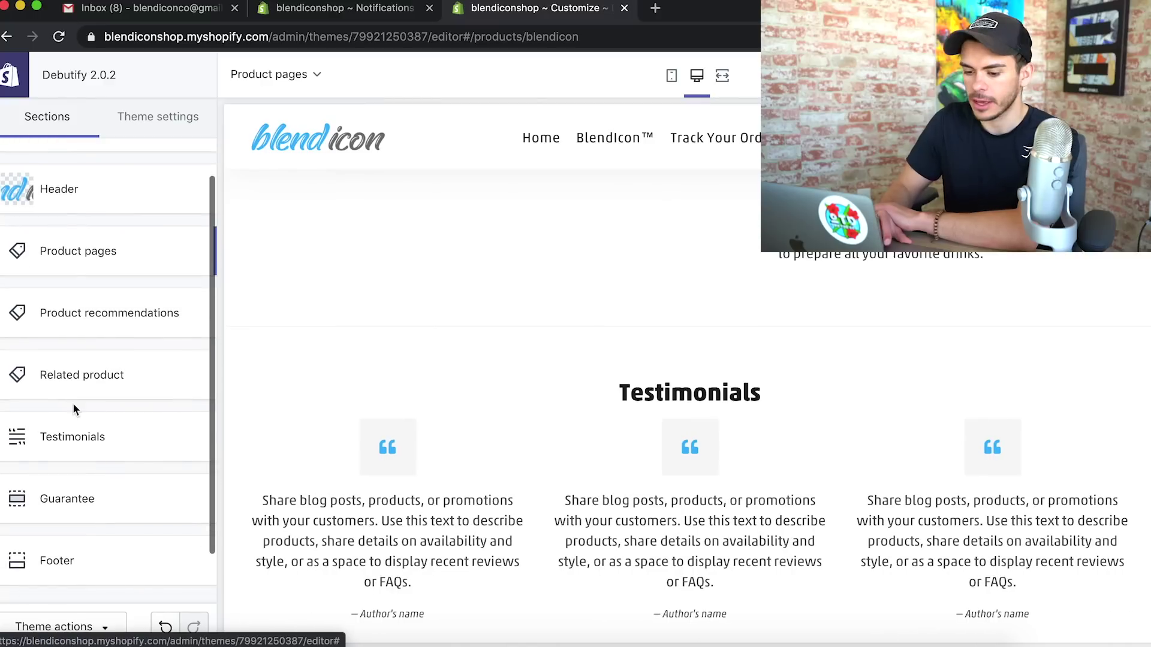
Check the Related products section settings and return to the section list
left_click(118, 321)
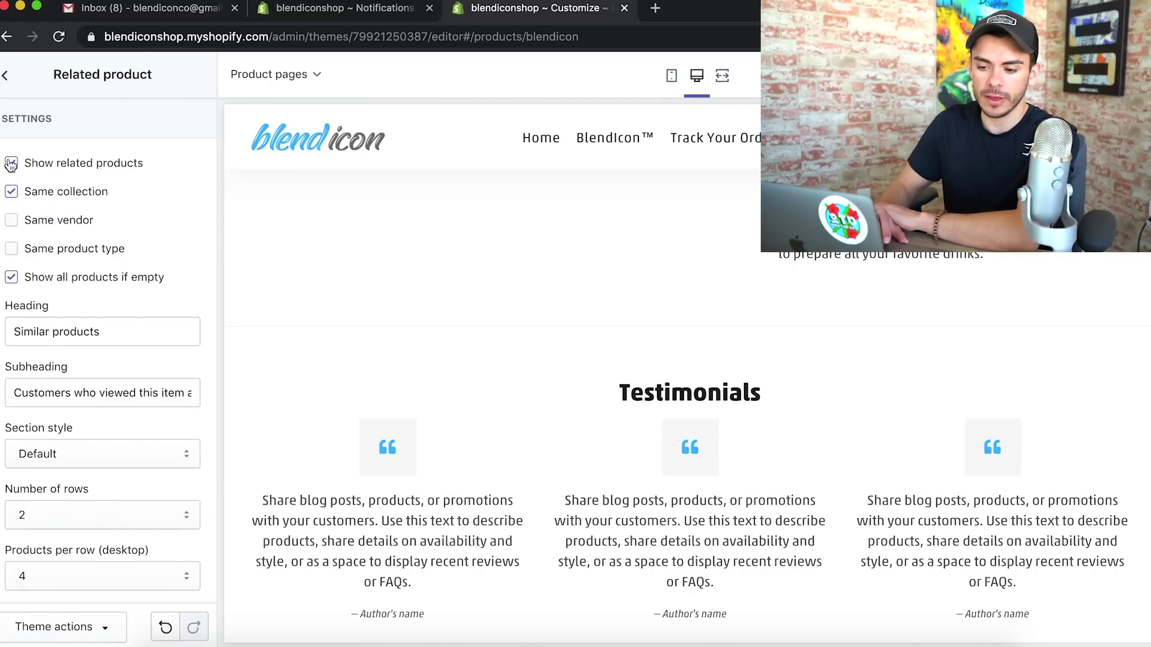
left_click(11, 77)
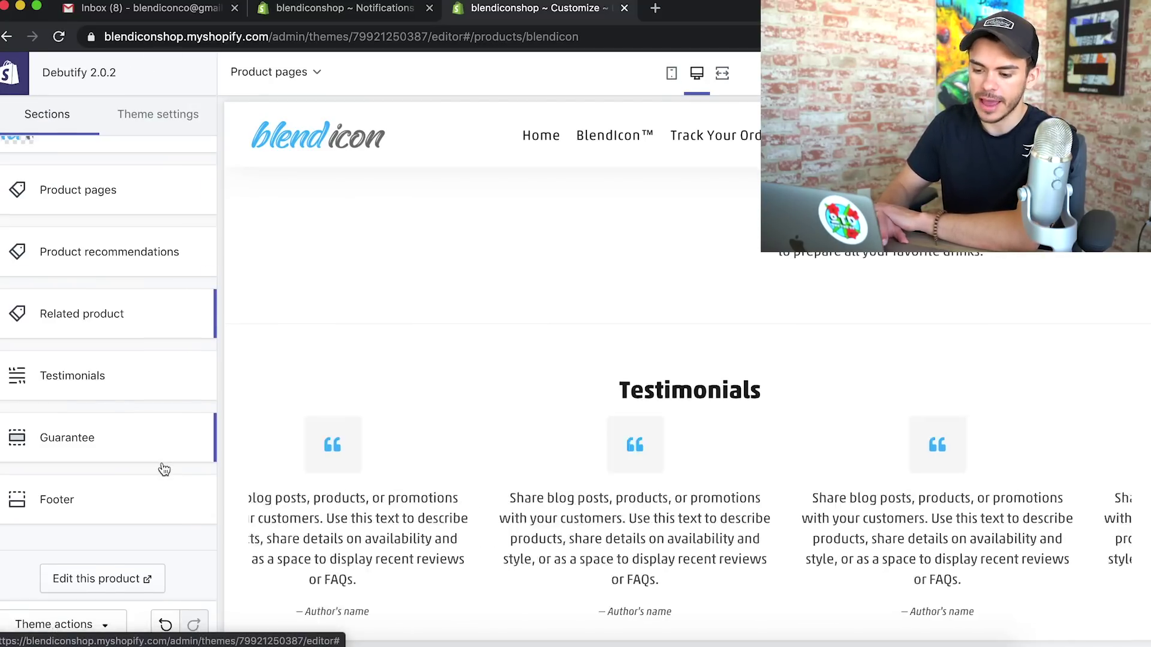
scroll(458, 516, "down", 5)
scroll(458, 523, "up", 5)
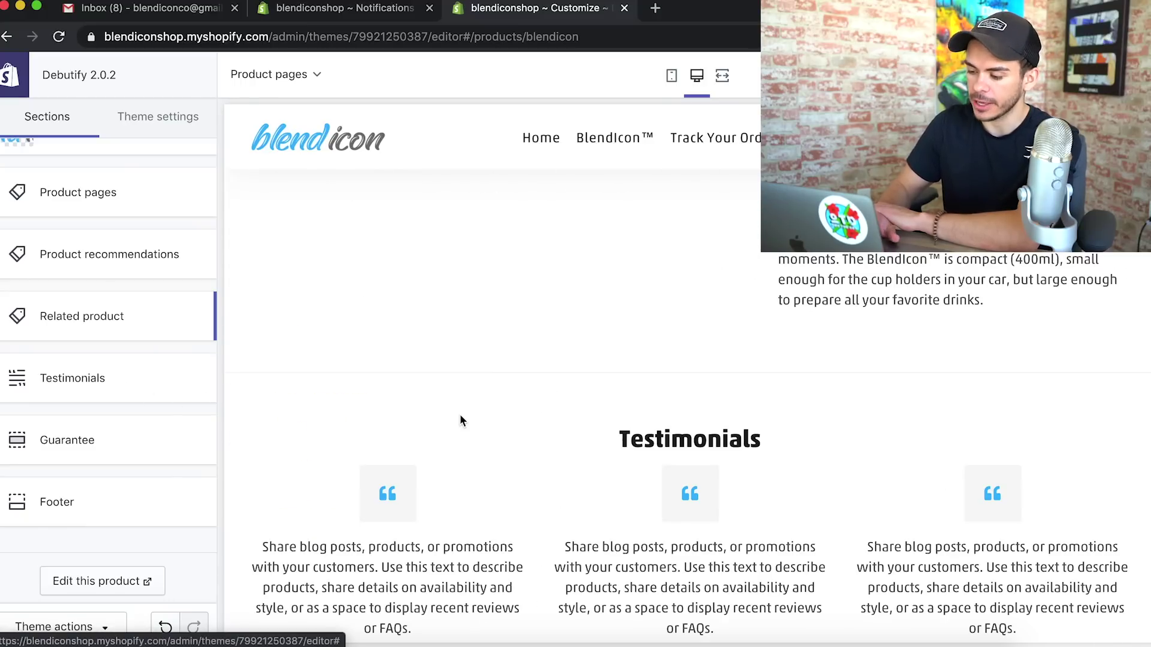
scroll(460, 420, "down", 3)
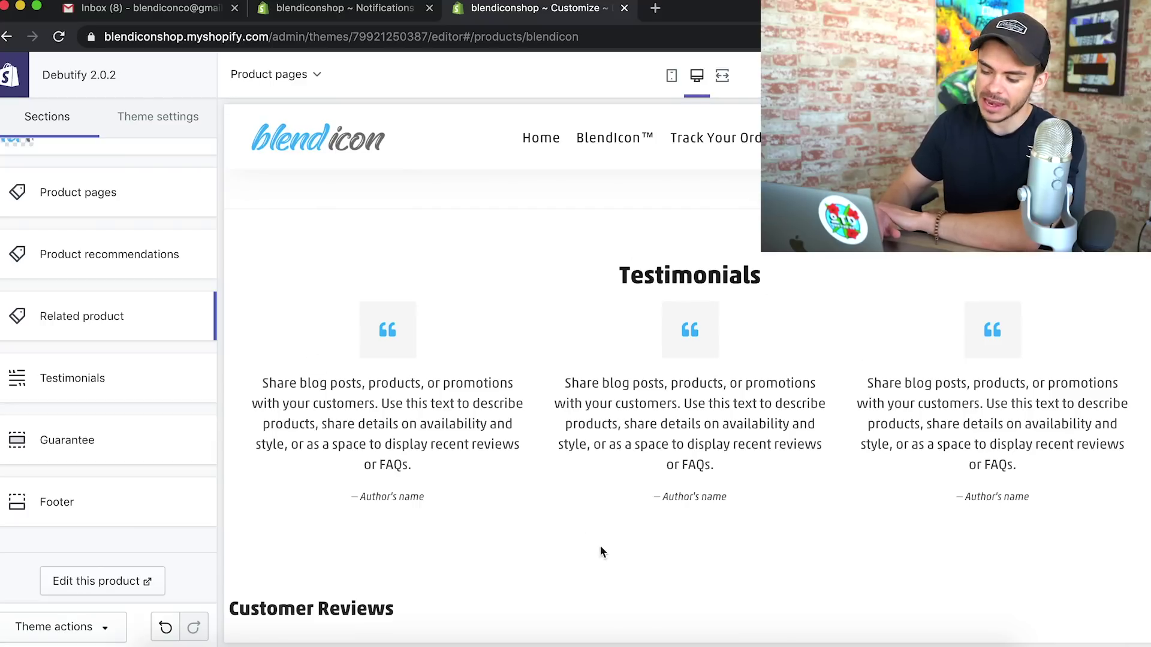
scroll(600, 546, "down", 8)
scroll(583, 420, "up", 8)
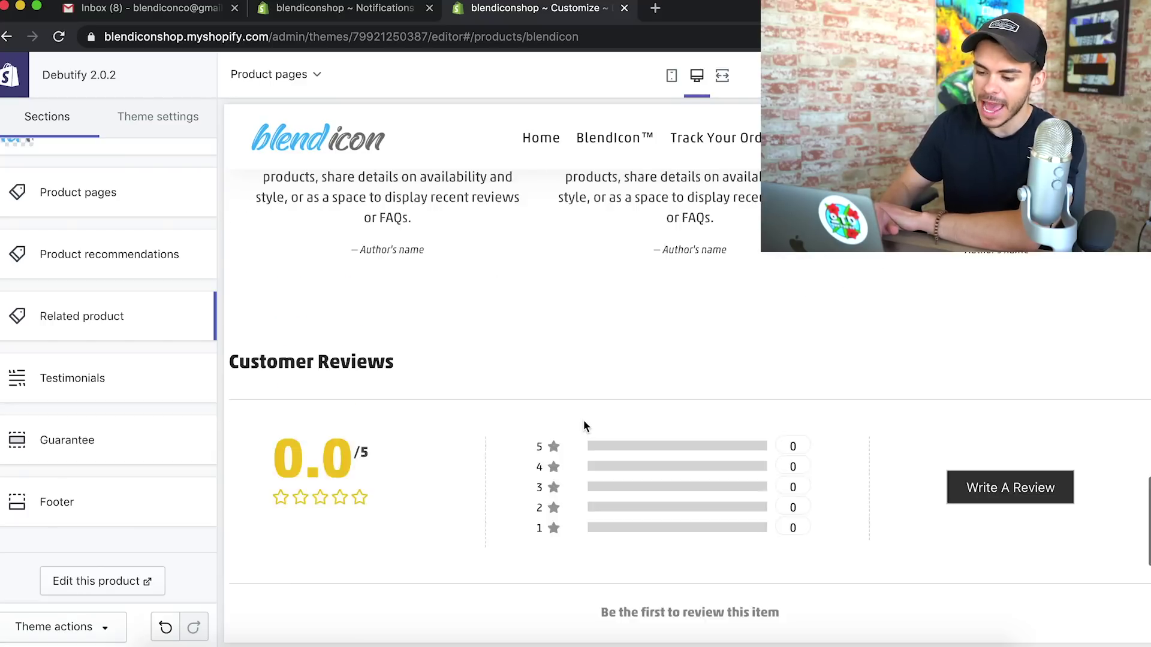
Open the Testimonials section and its first placeholder testimonial block
left_click(138, 389)
scroll(153, 387, "down", 5)
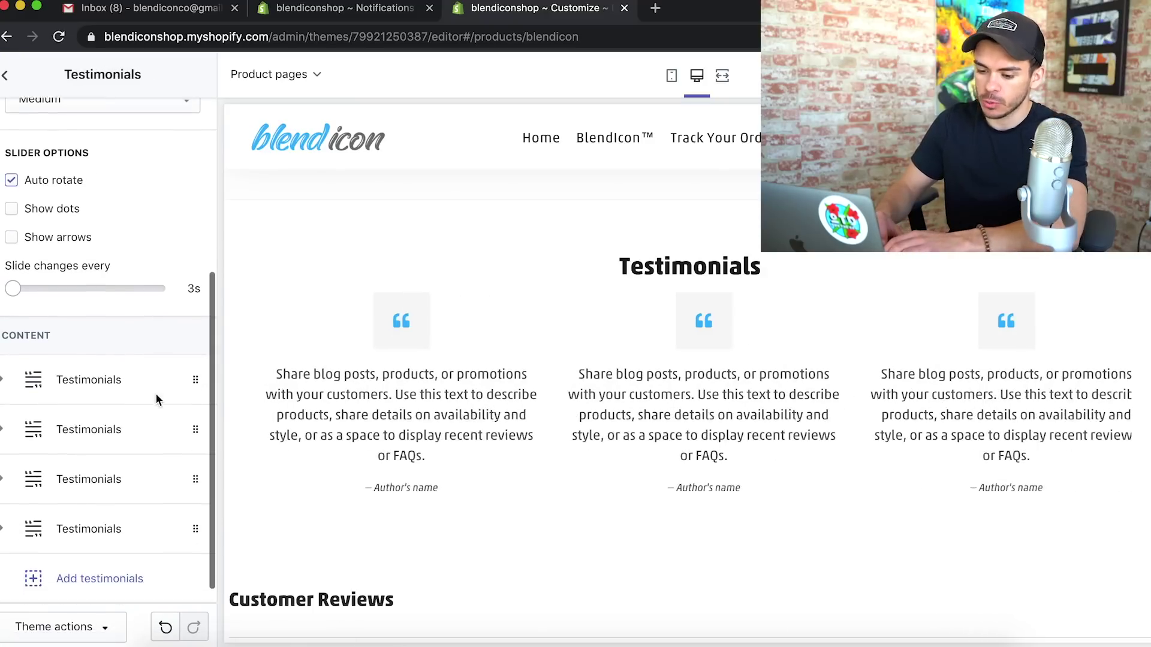
left_click(4, 379)
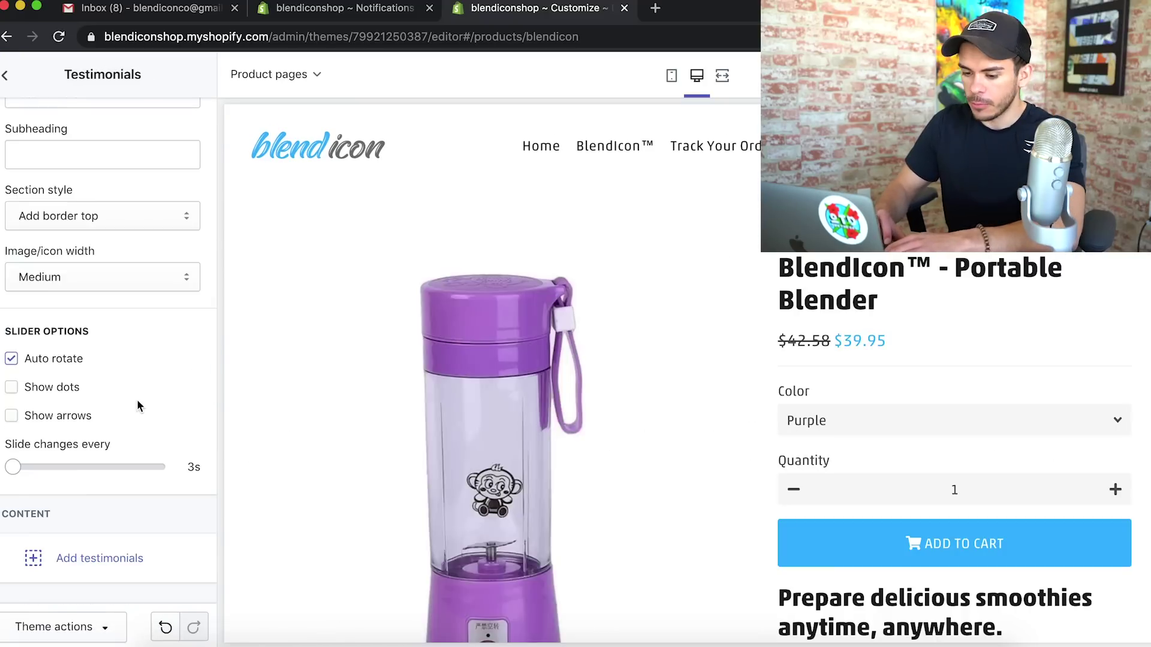
scroll(477, 456, "down", 5)
scroll(480, 462, "down", 10)
scroll(978, 392, "up", 4)
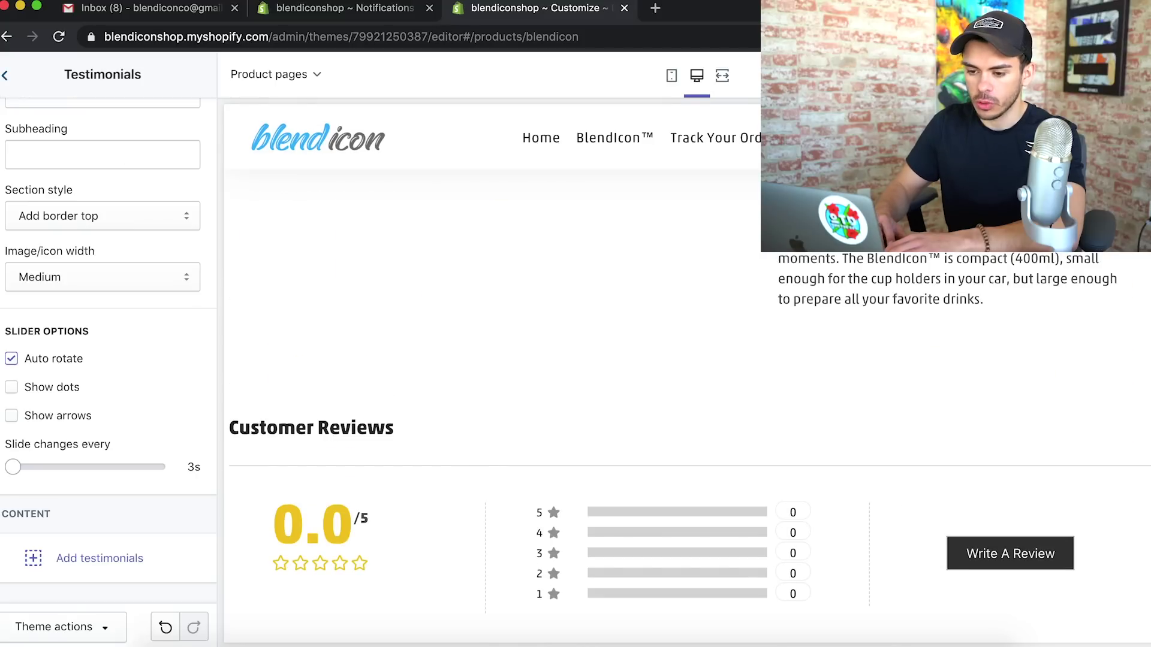
Open the live storefront in a new tab from View your store
left_click(4, 74)
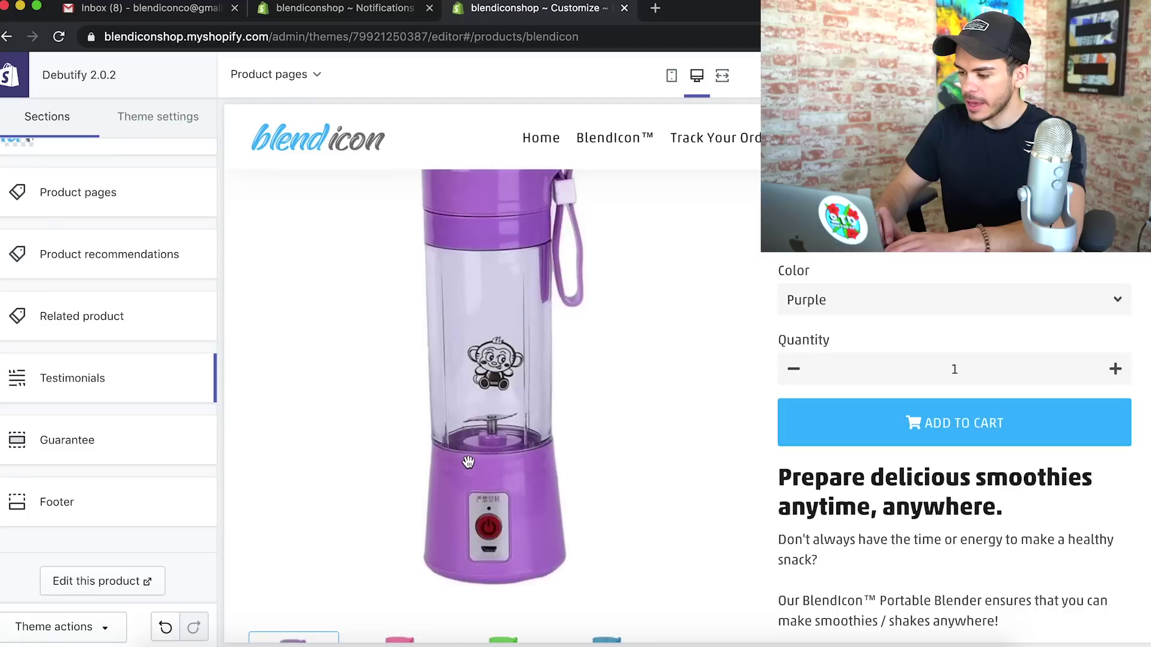
scroll(468, 463, "down", 10)
scroll(469, 461, "down", 5)
right_click(161, 372)
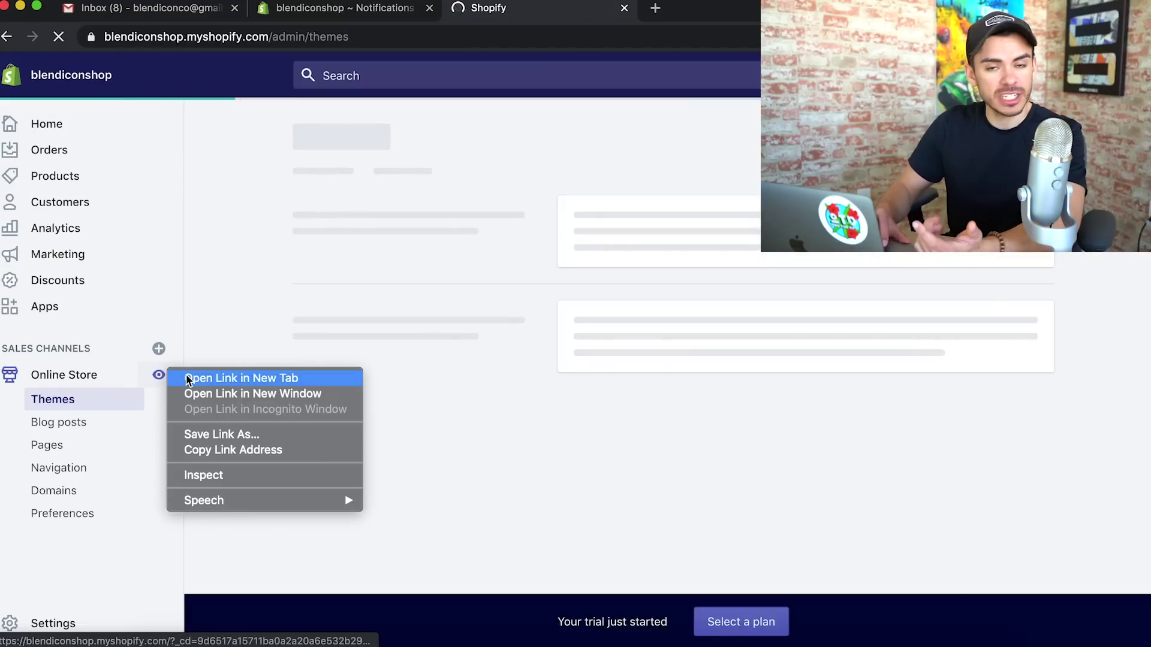
left_click(185, 379)
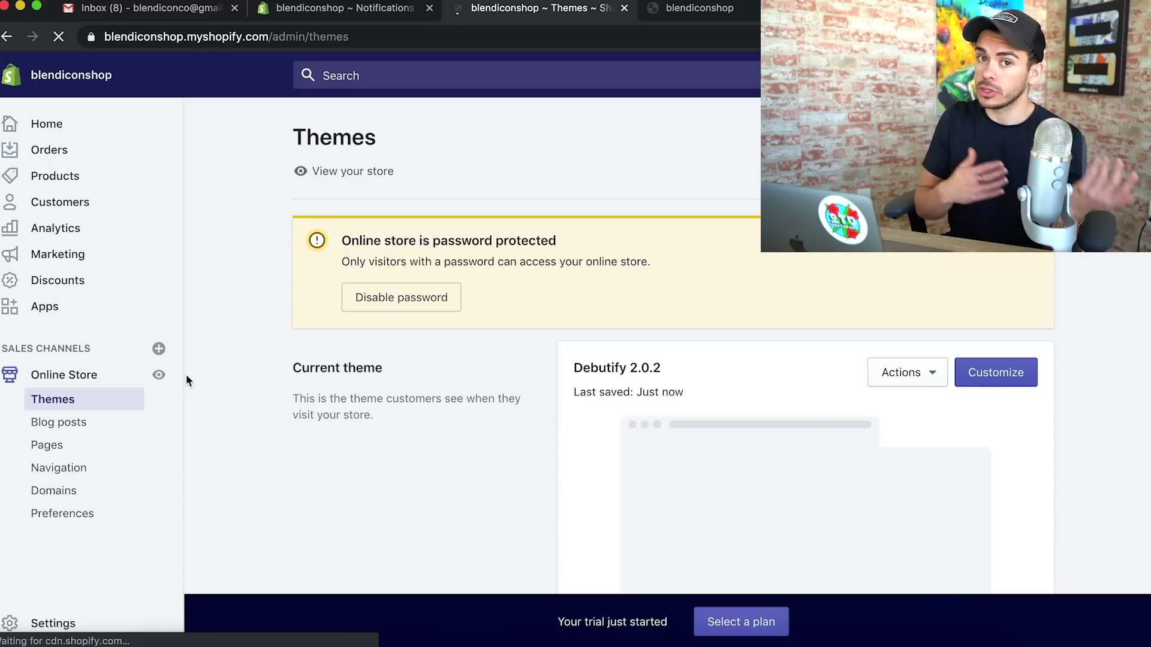
left_click(710, 18)
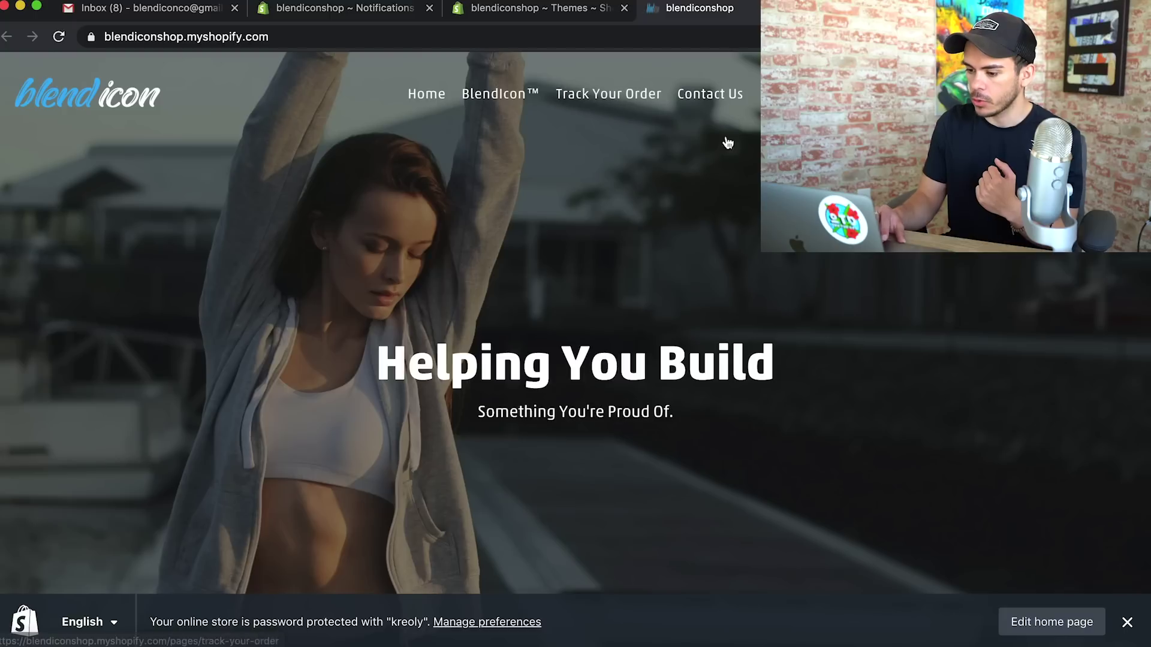
scroll(709, 360, "down", 2)
scroll(709, 360, "down", 7)
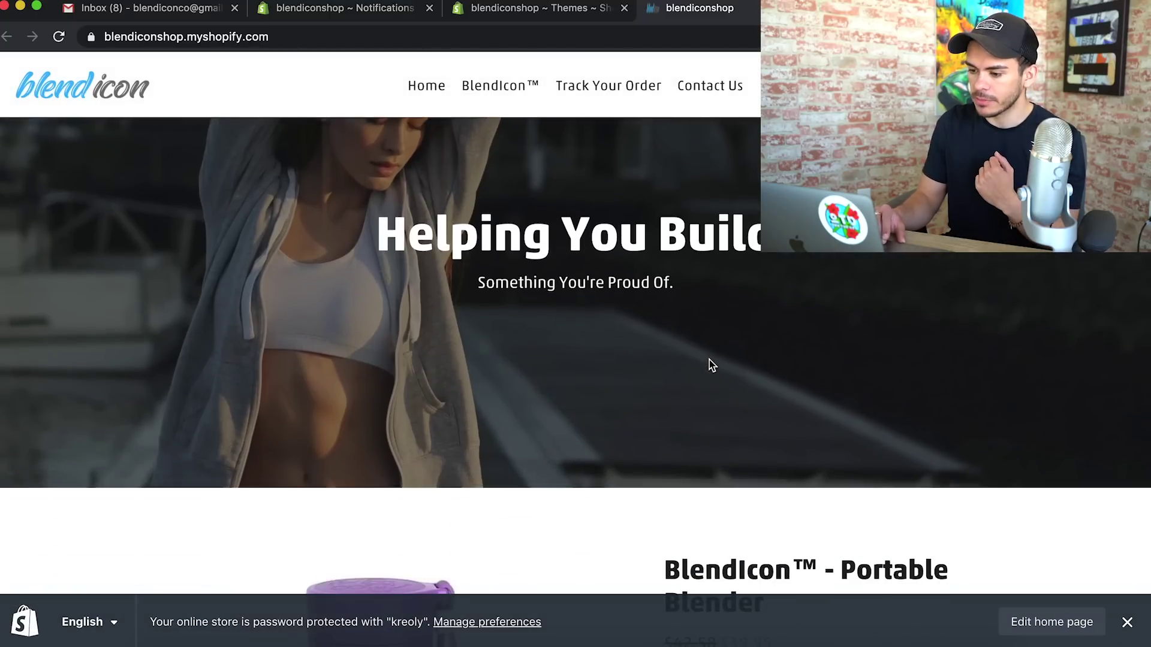
scroll(711, 365, "down", 2)
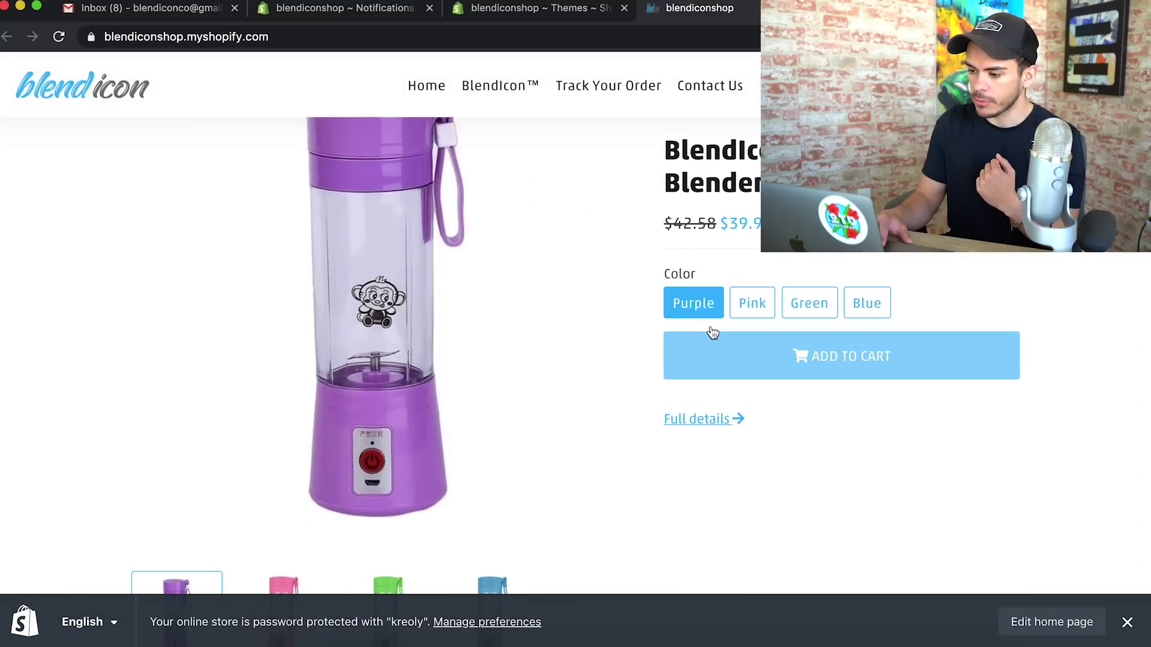
left_click_drag(664, 223, 717, 222)
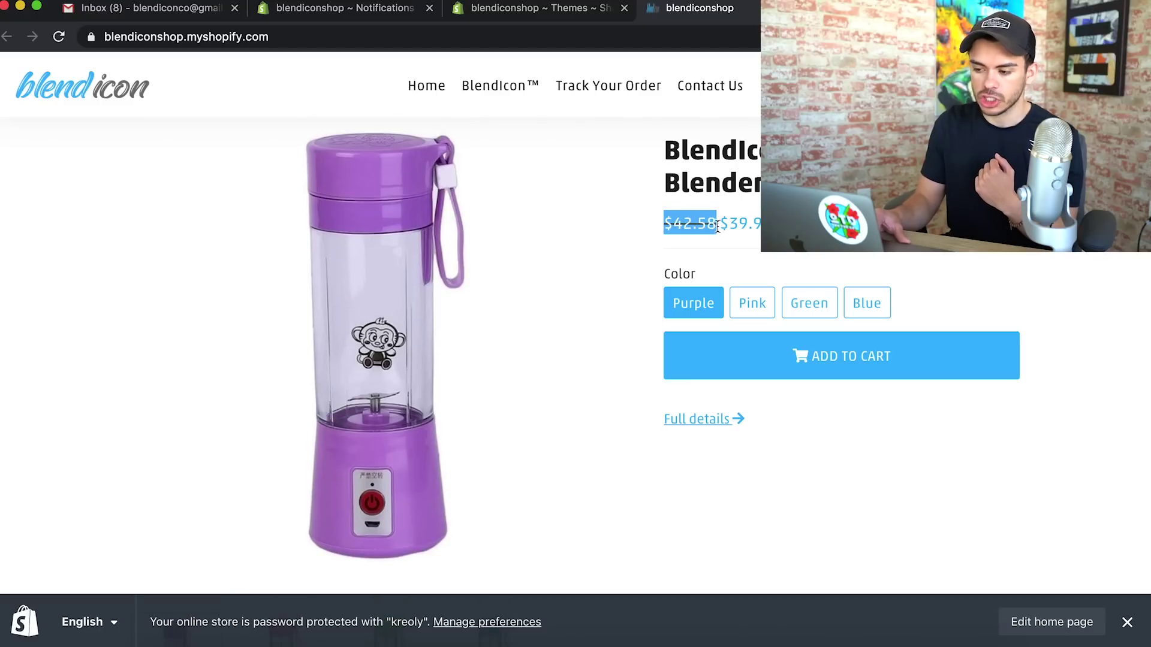
left_click(721, 228)
scroll(721, 228, "down", 7)
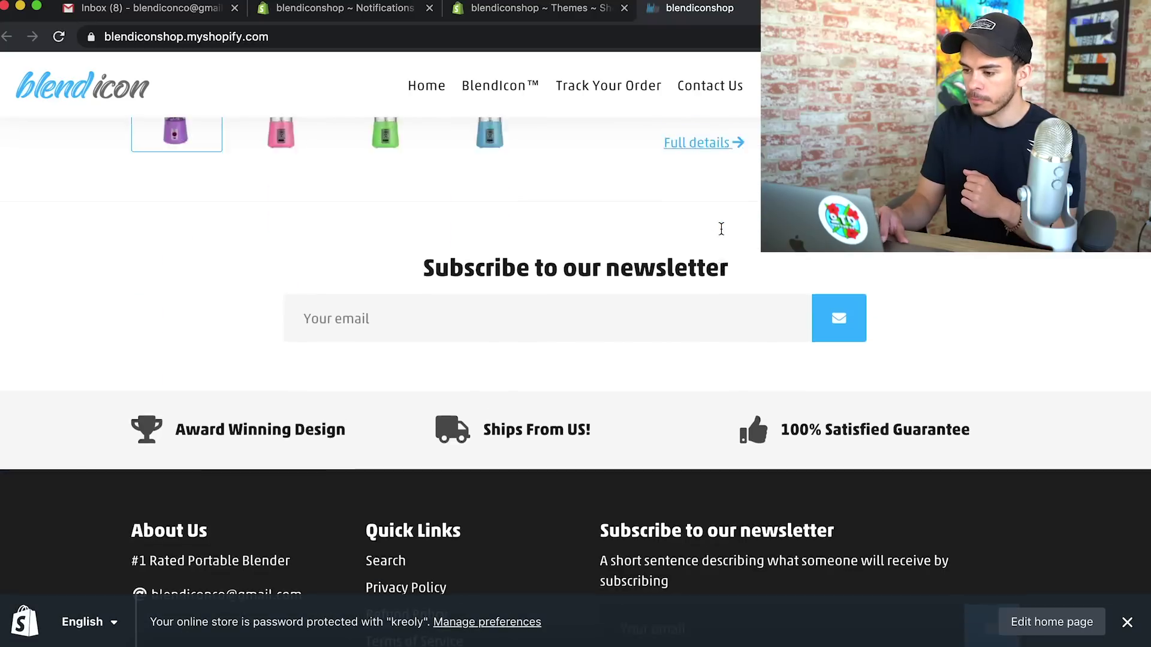
scroll(721, 228, "up", 3)
scroll(720, 228, "down", 5)
scroll(720, 228, "up", 15)
scroll(599, 180, "down", 1)
left_click(485, 96)
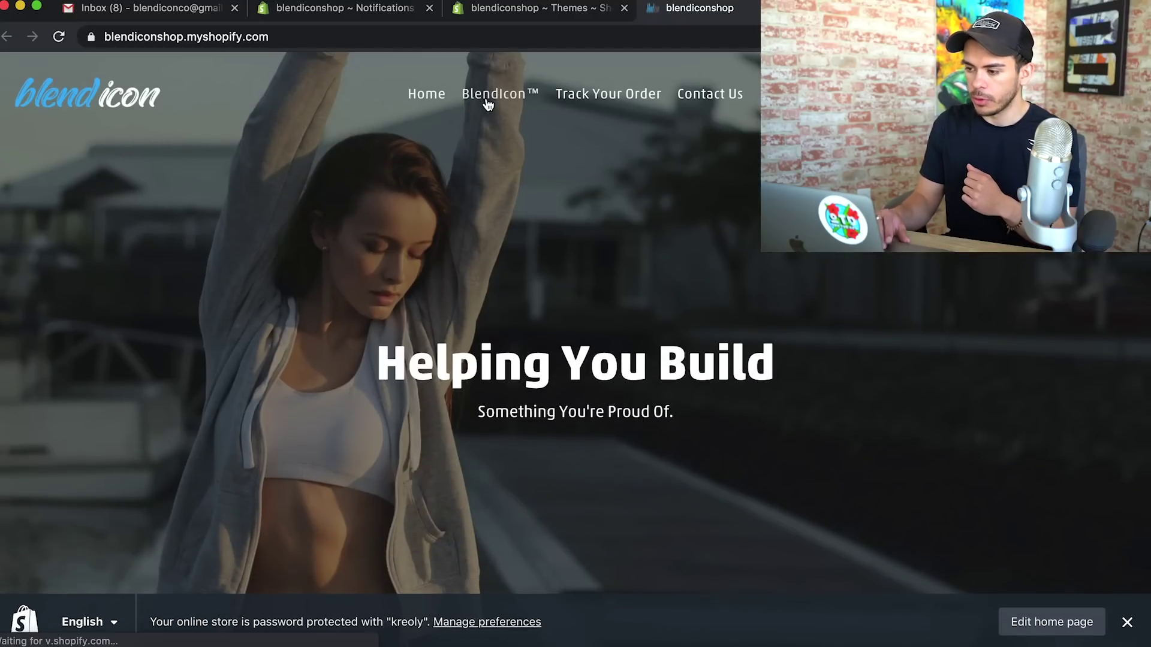
scroll(619, 310, "down", 20)
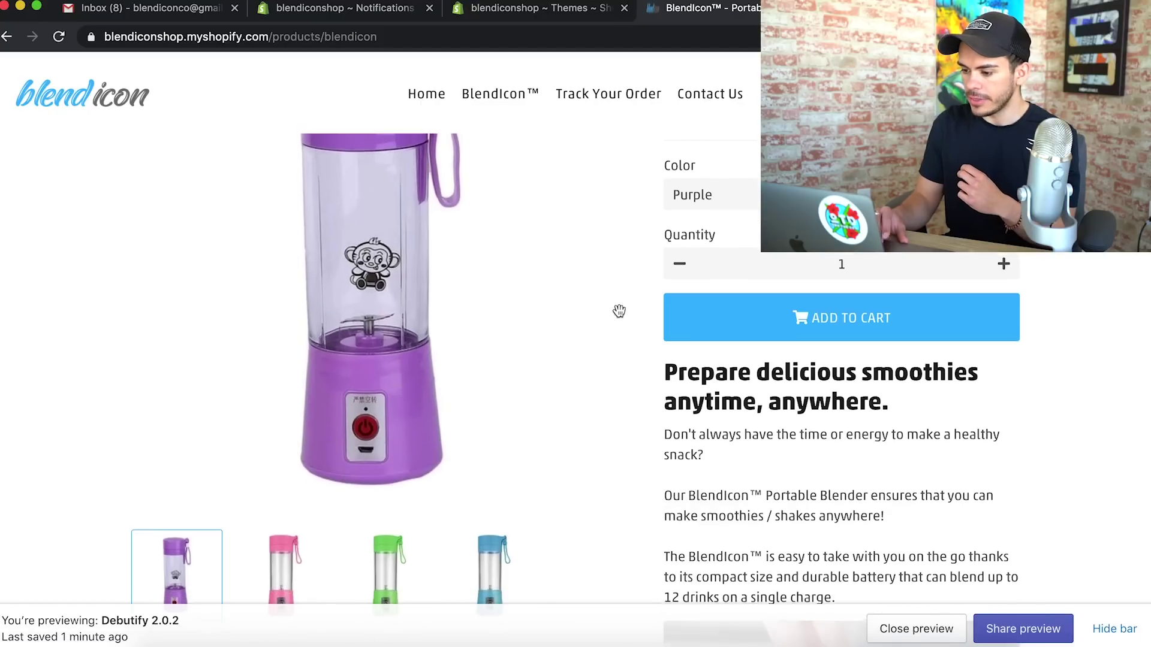
scroll(620, 313, "down", 2)
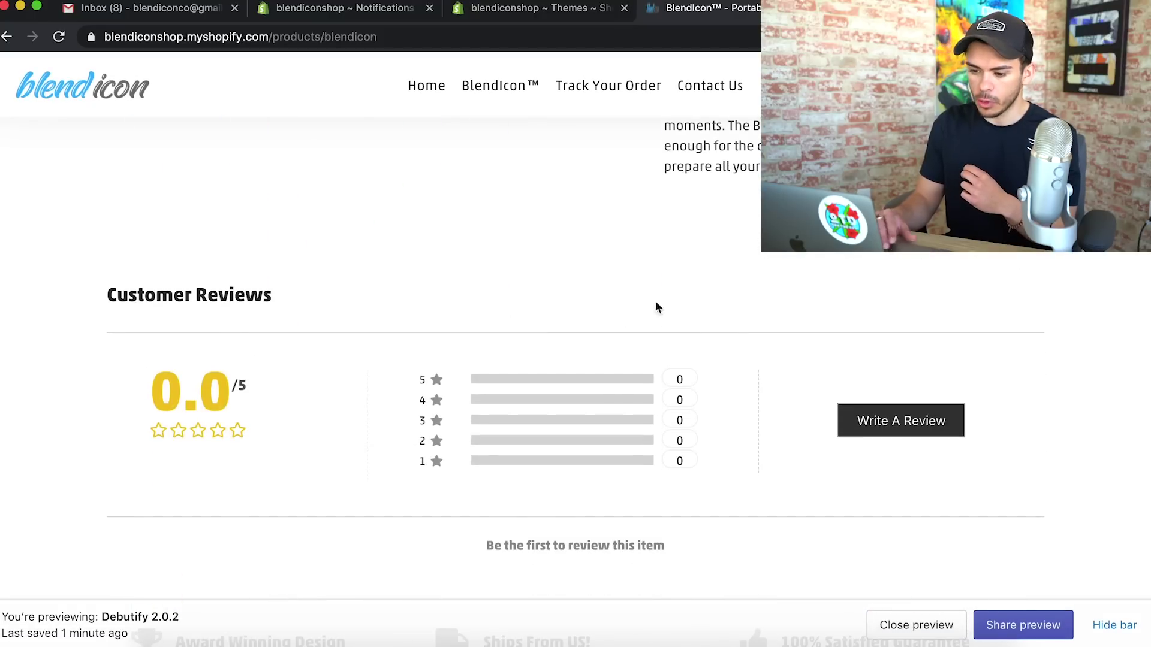
scroll(685, 318, "up", 20)
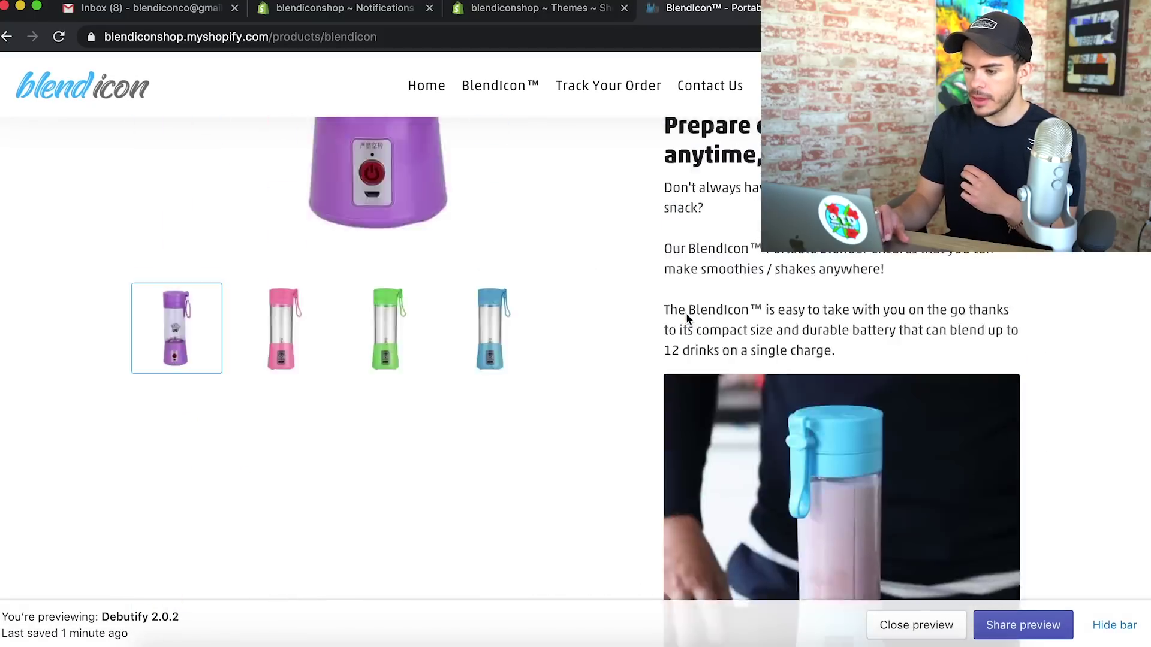
left_click(610, 98)
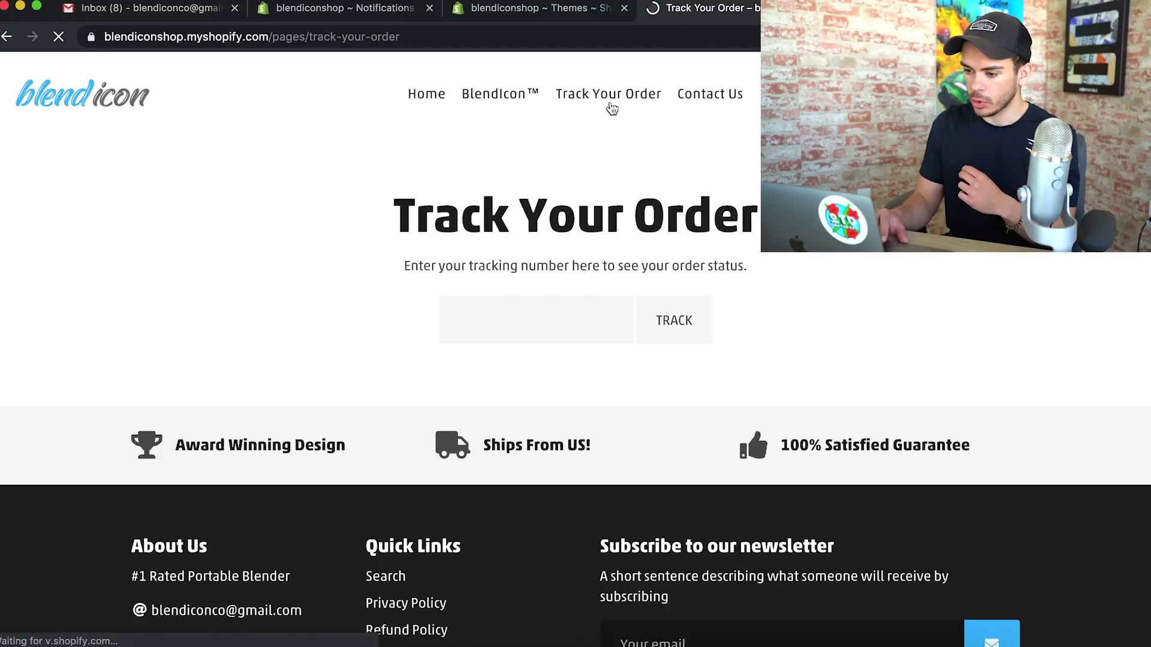
left_click(710, 98)
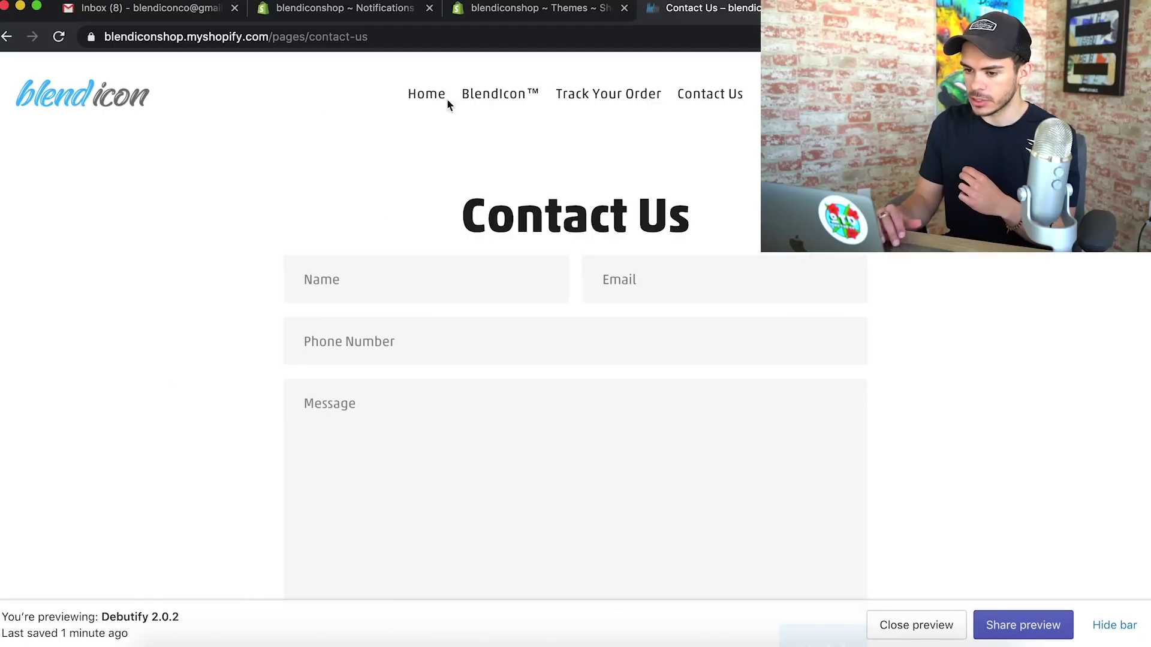
scroll(579, 236, "down", 15)
scroll(579, 236, "up", 15)
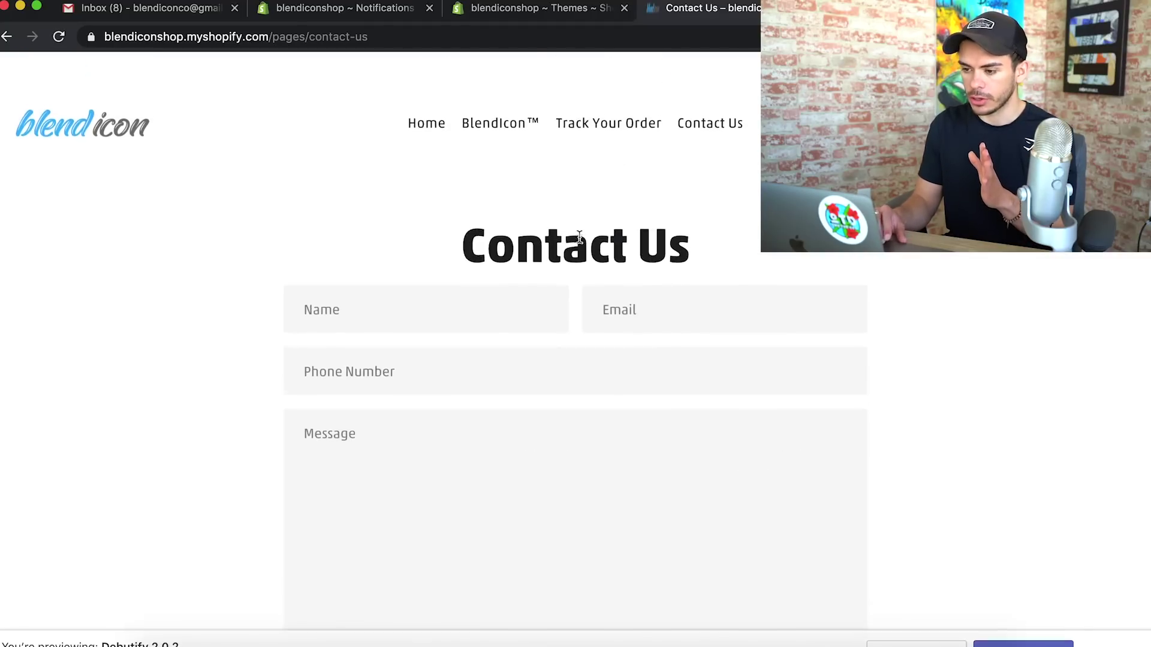
left_click(535, 12)
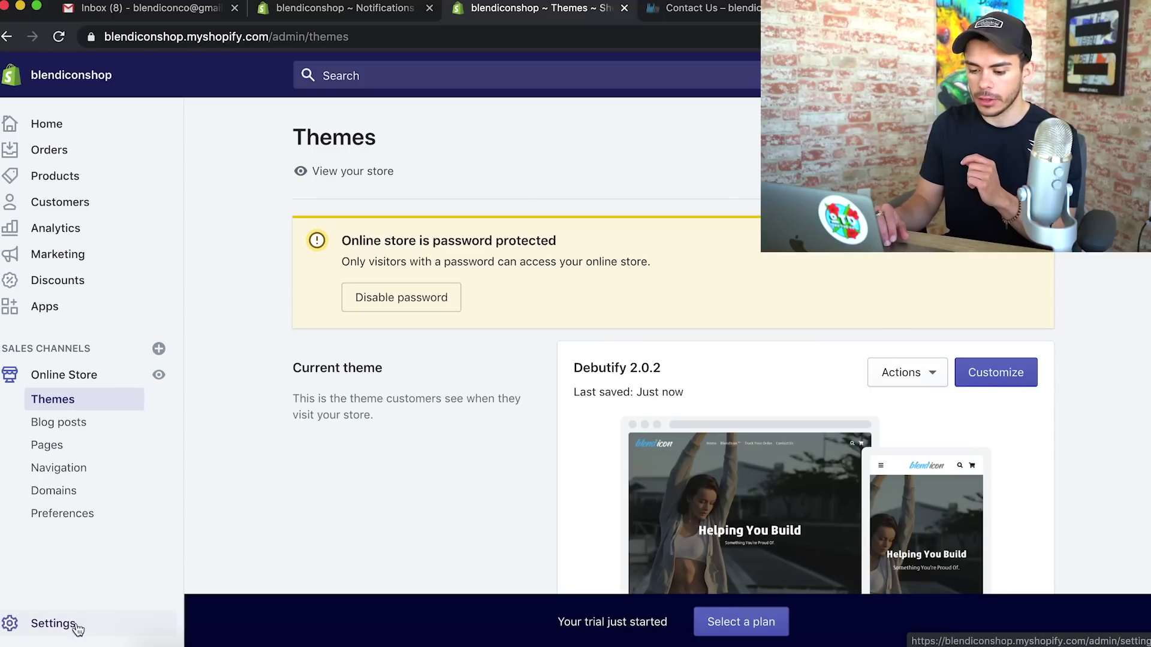
Open the General shipping rates profile under Settings > Shipping
left_click(95, 628)
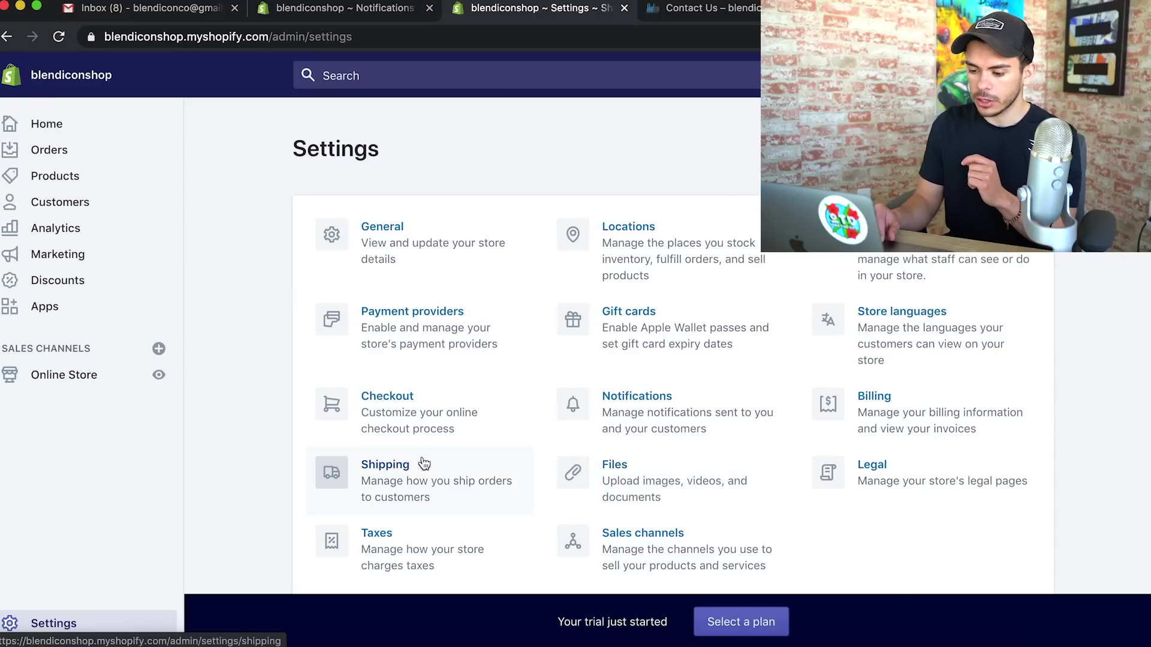
left_click(422, 487)
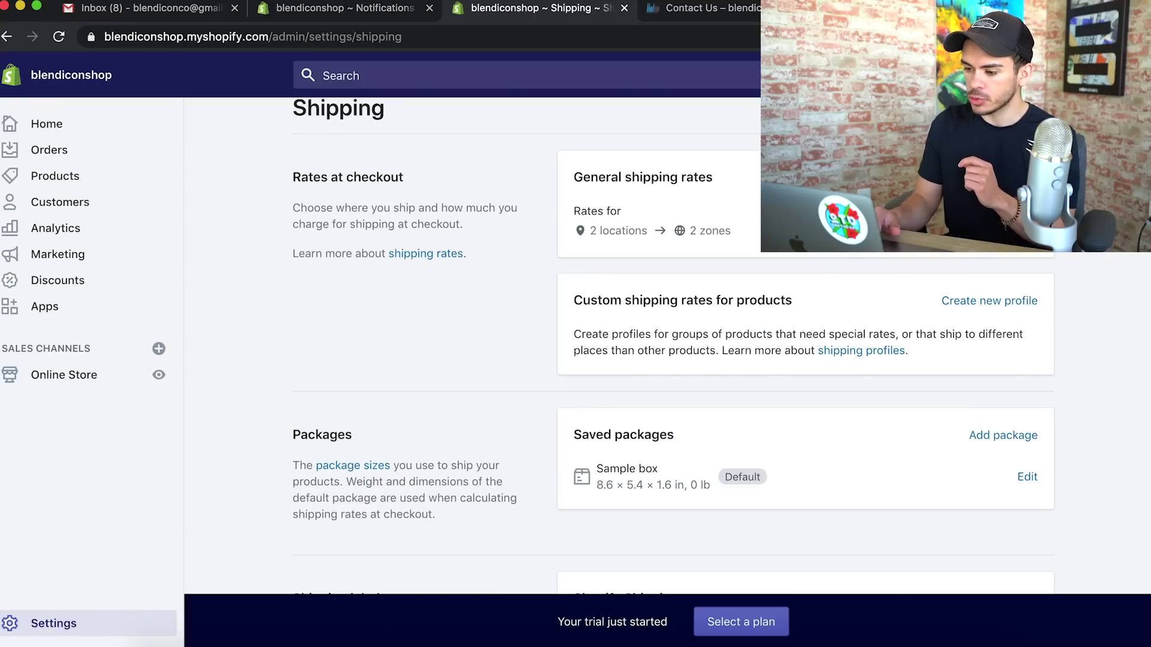
left_click(1003, 177)
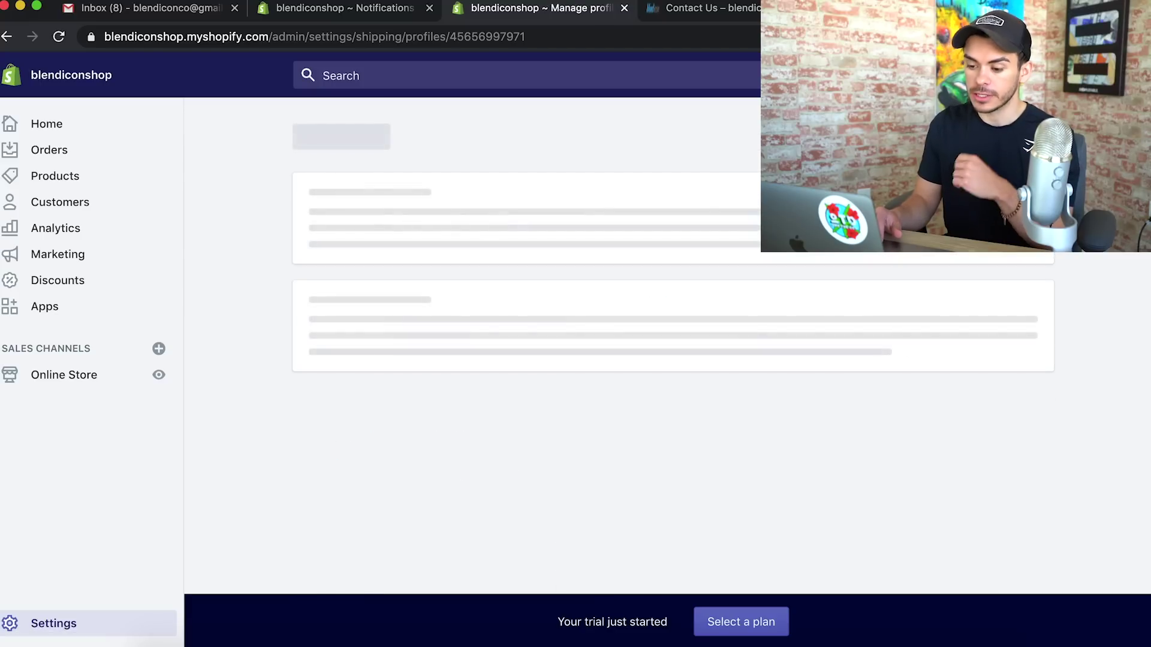
scroll(539, 360, "down", 1)
scroll(539, 360, "down", 4)
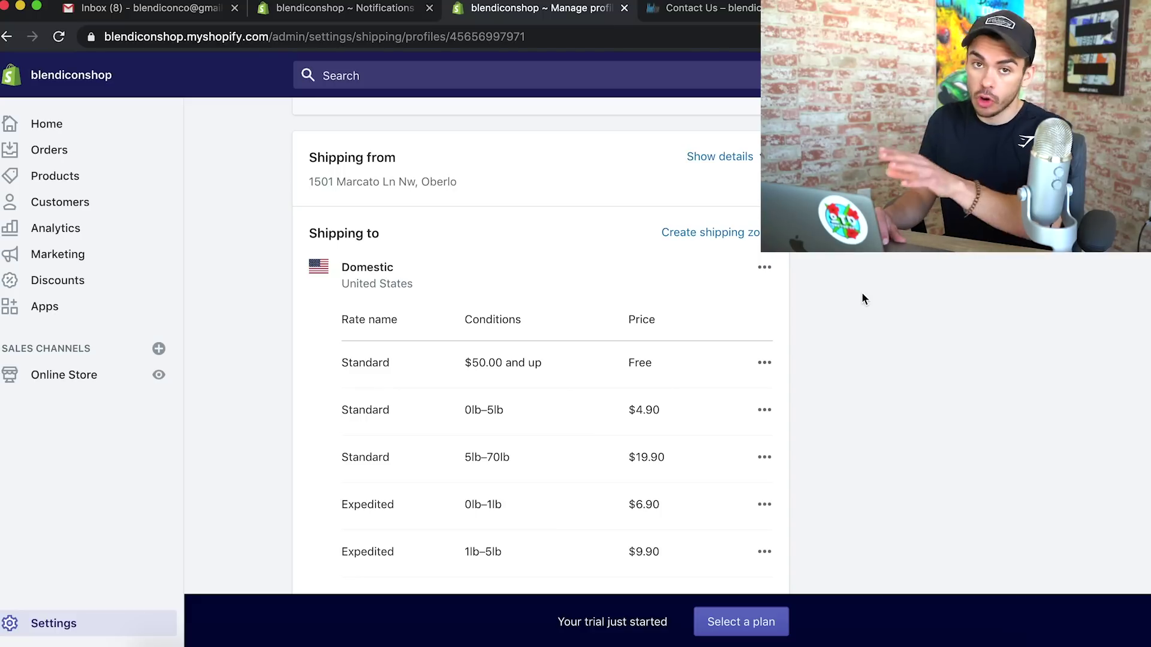
scroll(862, 298, "down", 1)
scroll(863, 298, "down", 7)
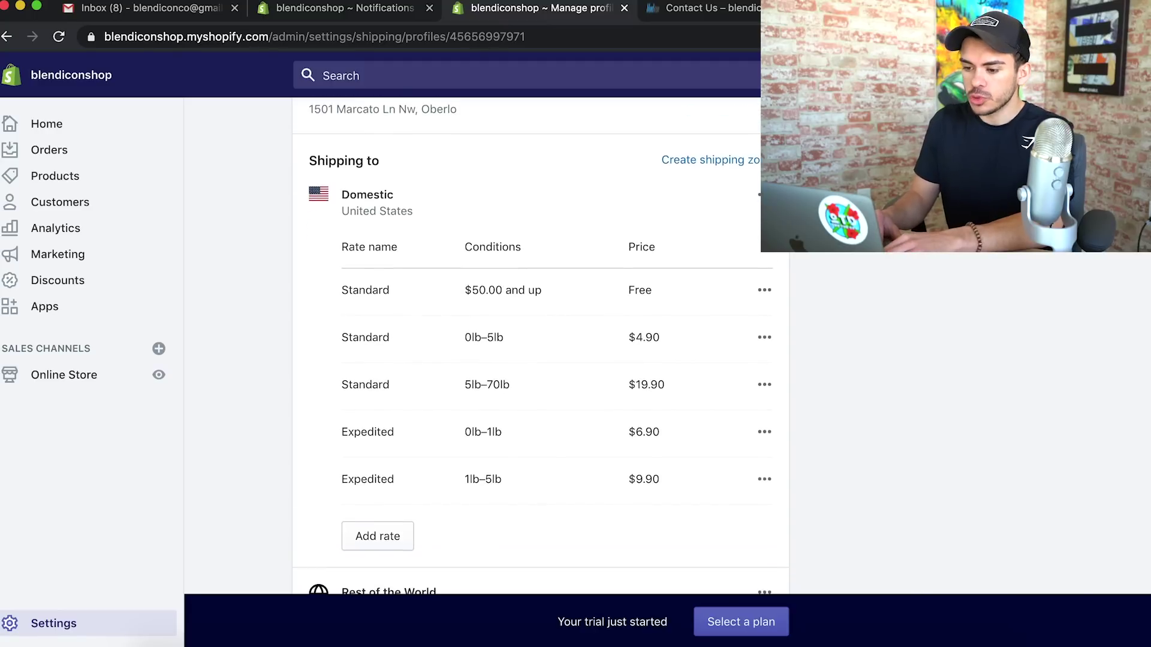
scroll(762, 239, "up", 4)
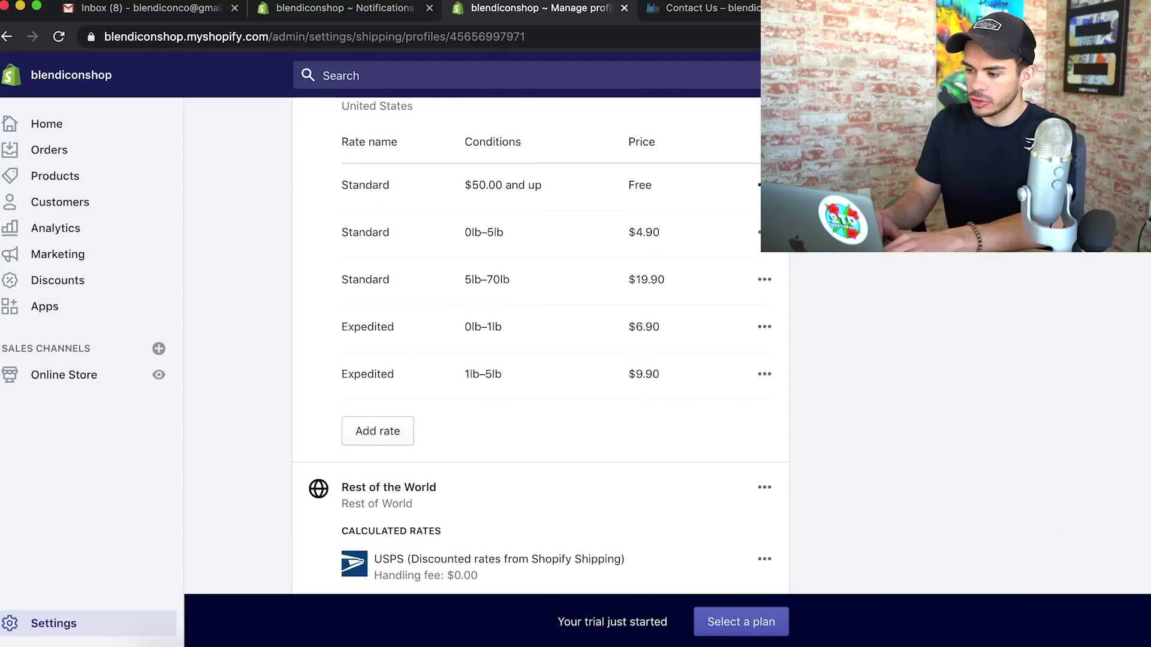
Delete the free Standard rate and the remaining shipping rates in each zone
left_click(762, 184)
left_click(734, 258)
left_click(762, 184)
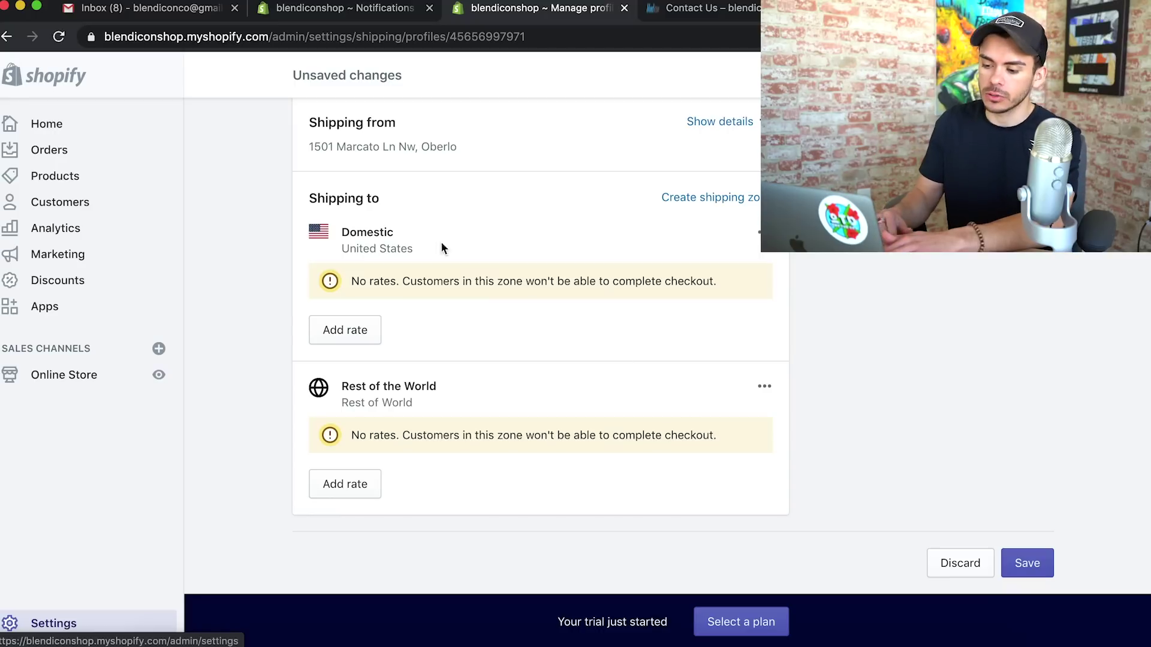
Add a $0.00 'FREE Shipping' rate to the Domestic zone
left_click(335, 340)
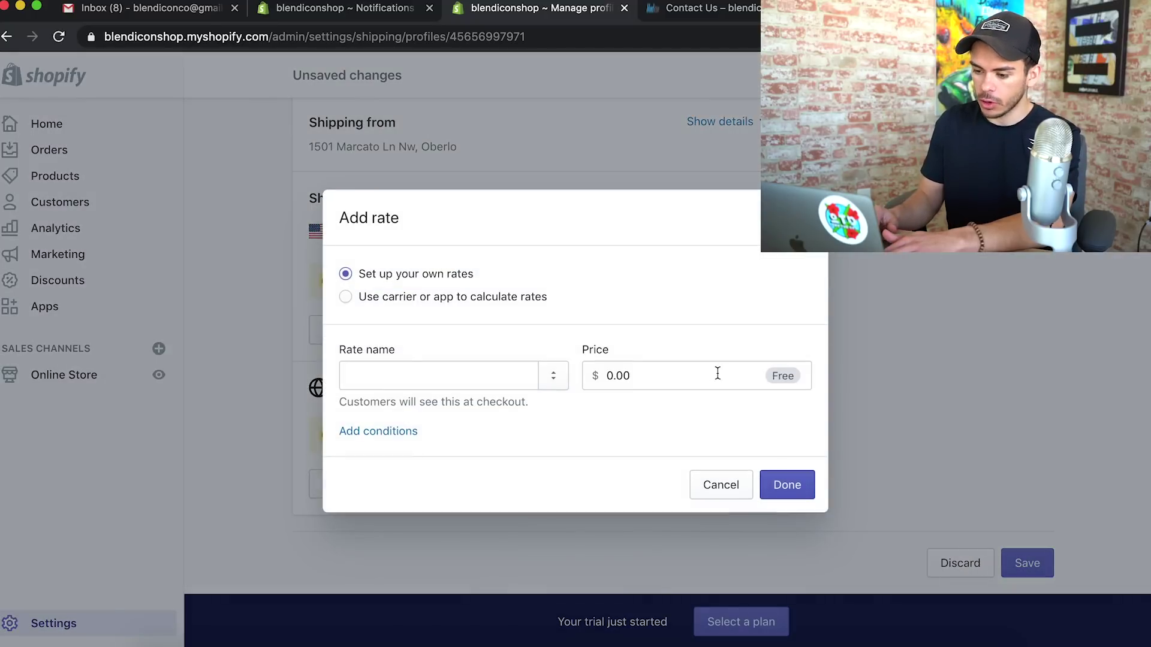
left_click(385, 375)
type("FREE SHIPP")
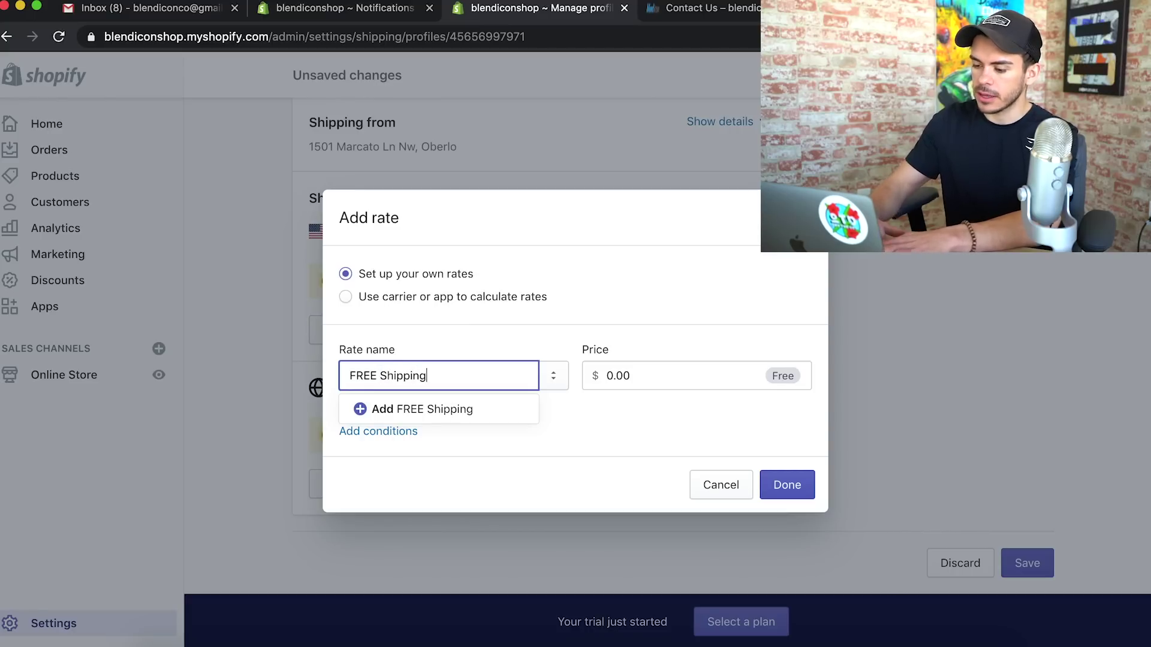
left_click(710, 443)
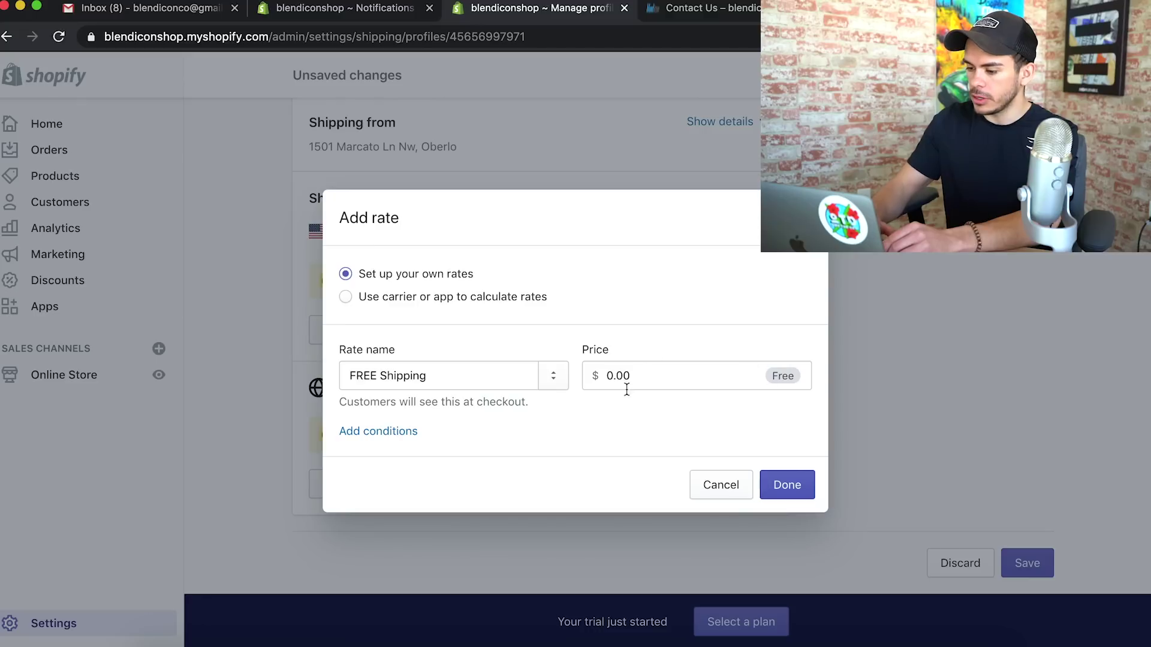
left_click(794, 498)
scroll(689, 513, "down", 1)
Add the same FREE Shipping rate to Rest of the World and save the profile
left_click(345, 487)
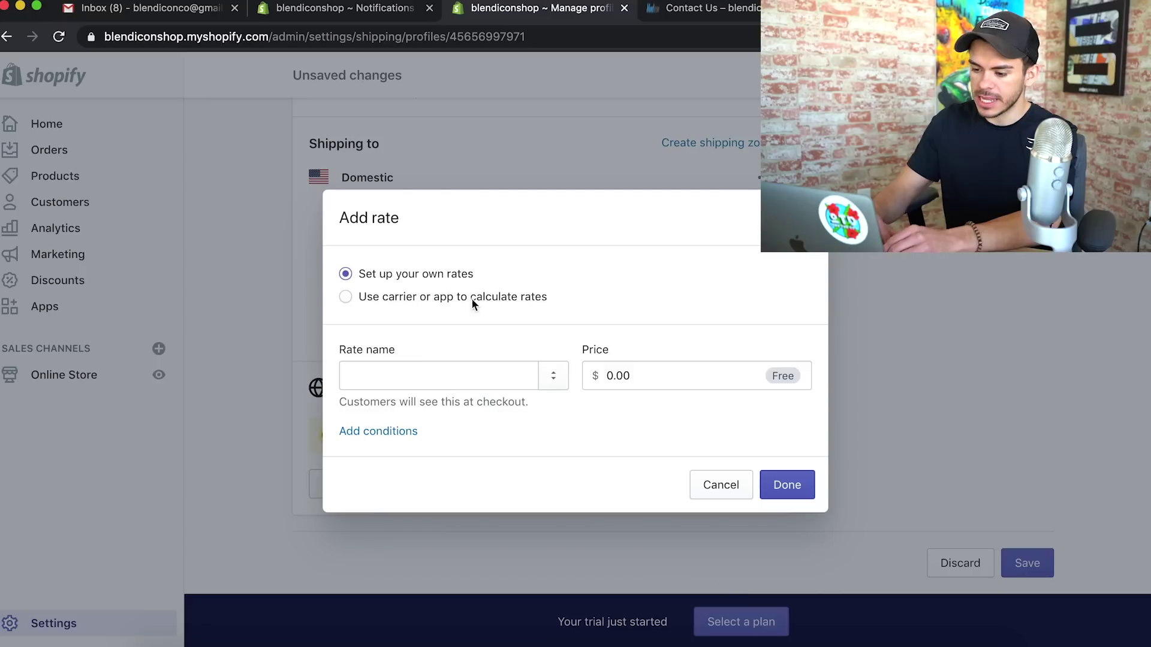
left_click(452, 379)
type("FR")
left_click(390, 438)
left_click(787, 485)
scroll(779, 360, "up", 10)
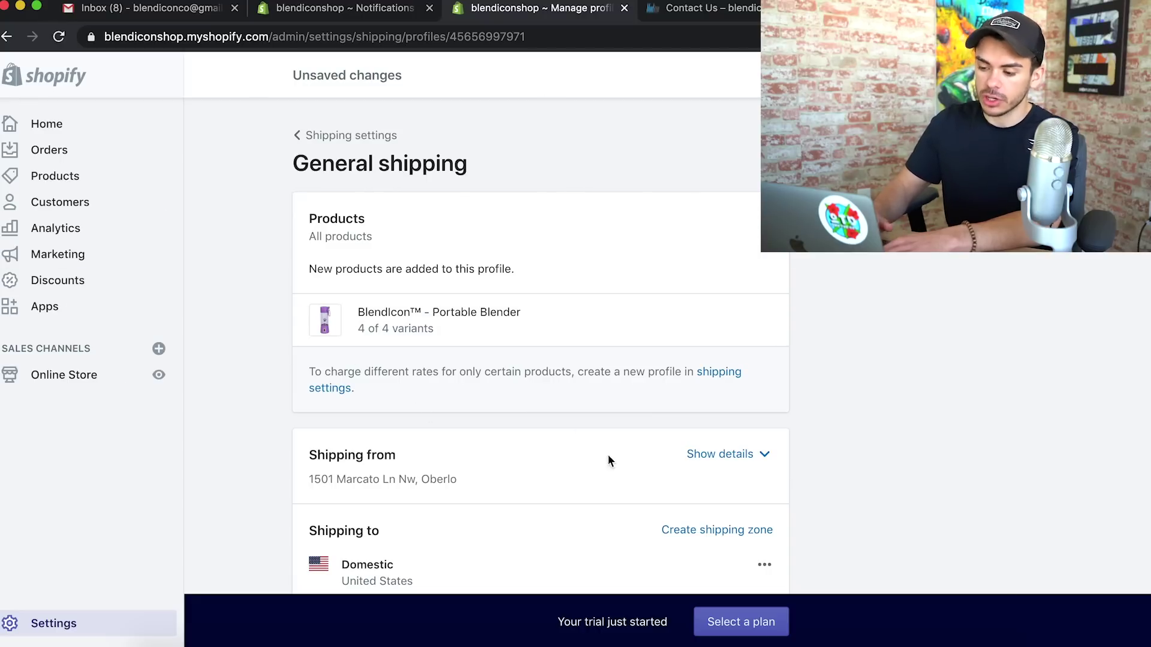
left_click(1028, 75)
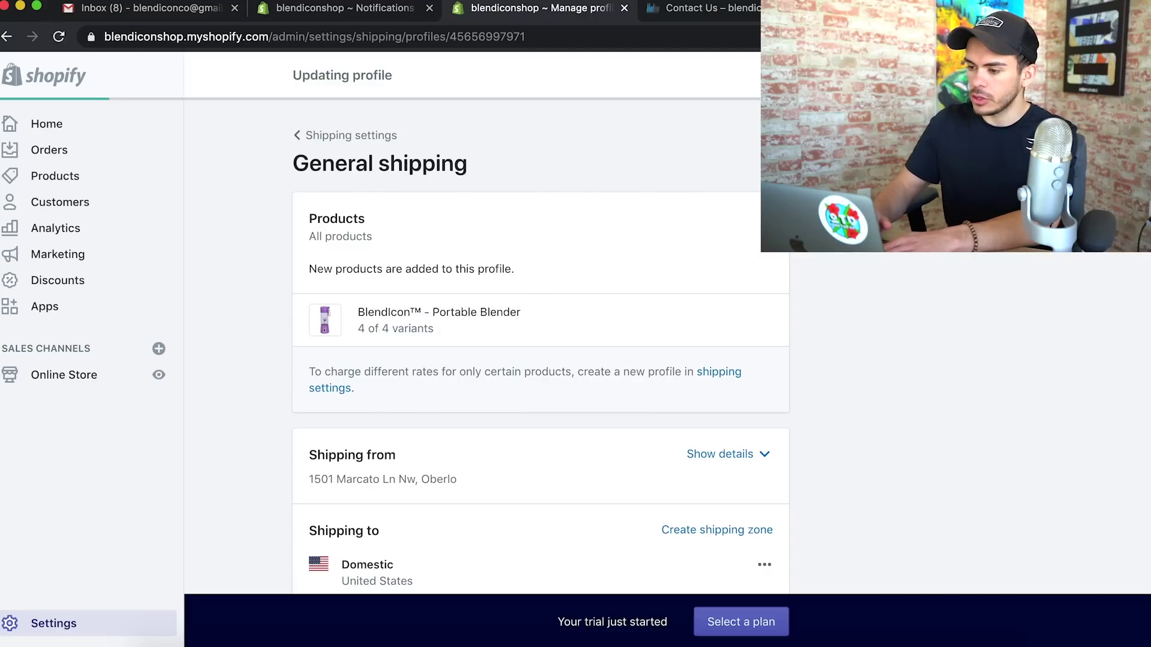
Open Payment providers from Settings and look at the Shopify Payments setup
left_click(76, 625)
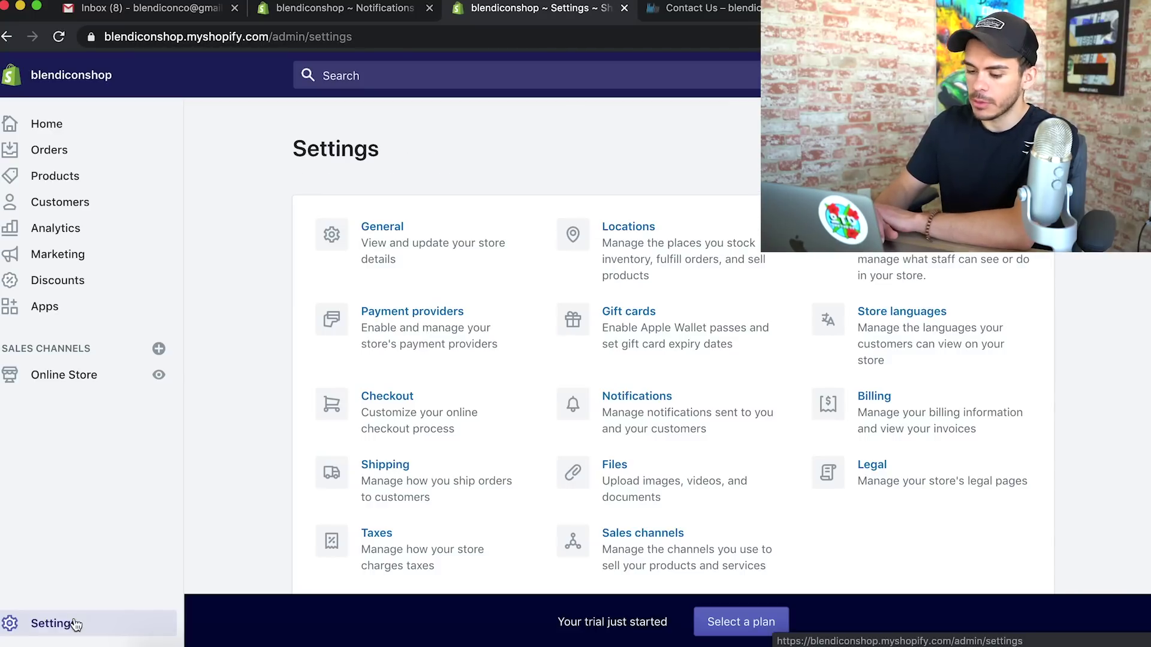
left_click(488, 341)
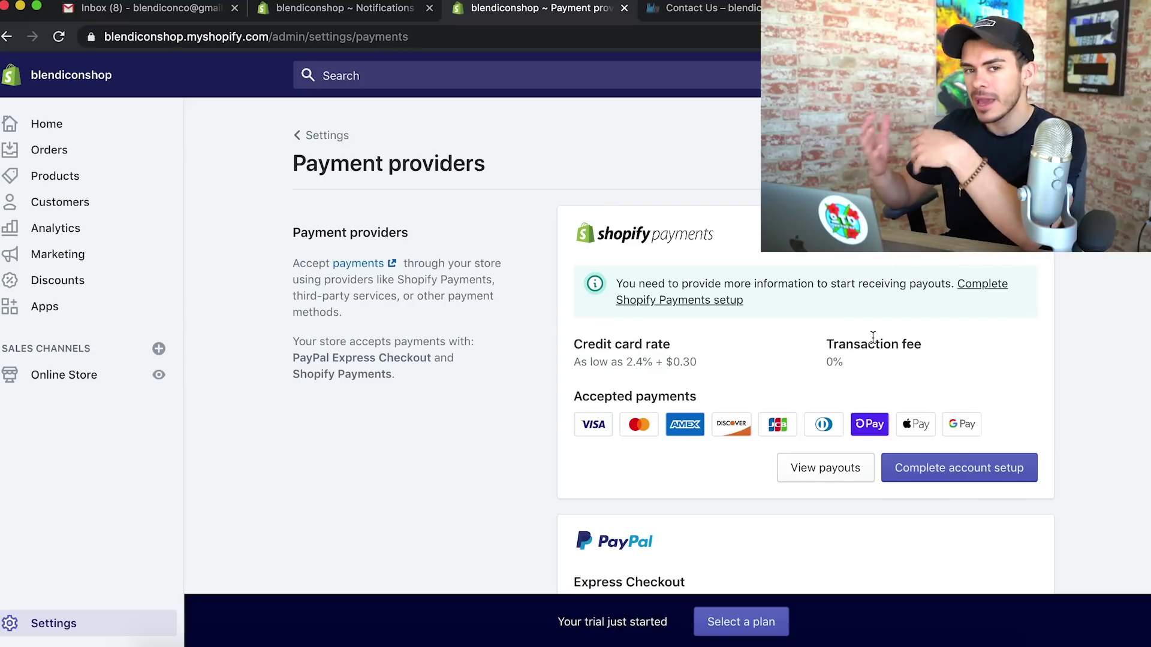
scroll(1018, 371, "down", 5)
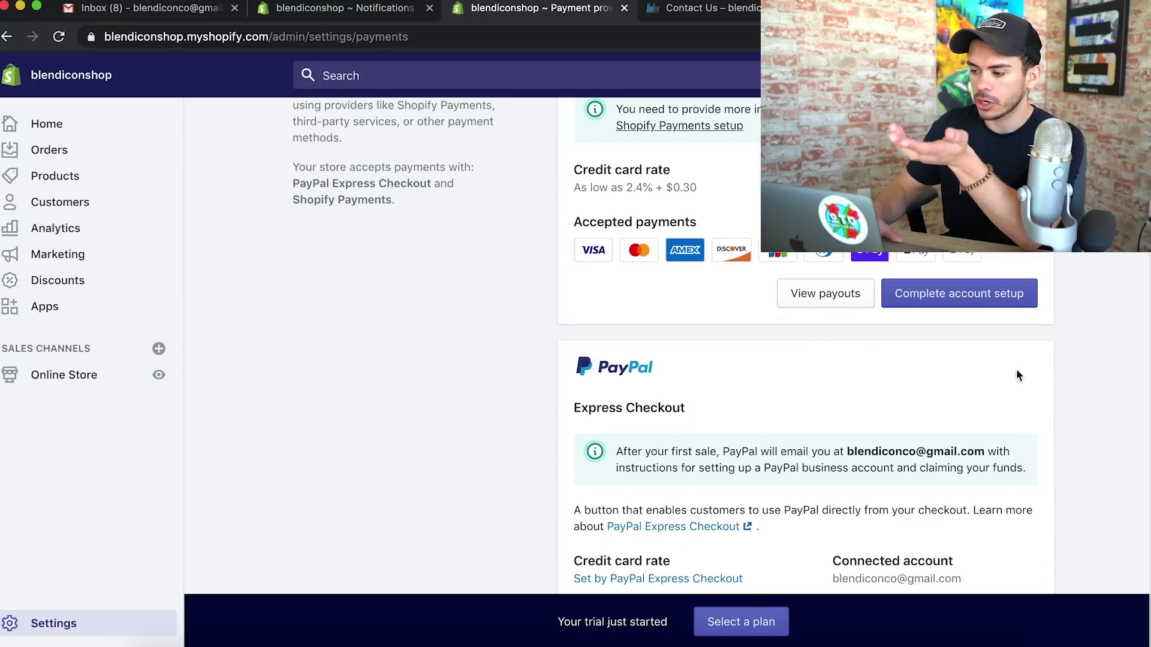
left_click(974, 184)
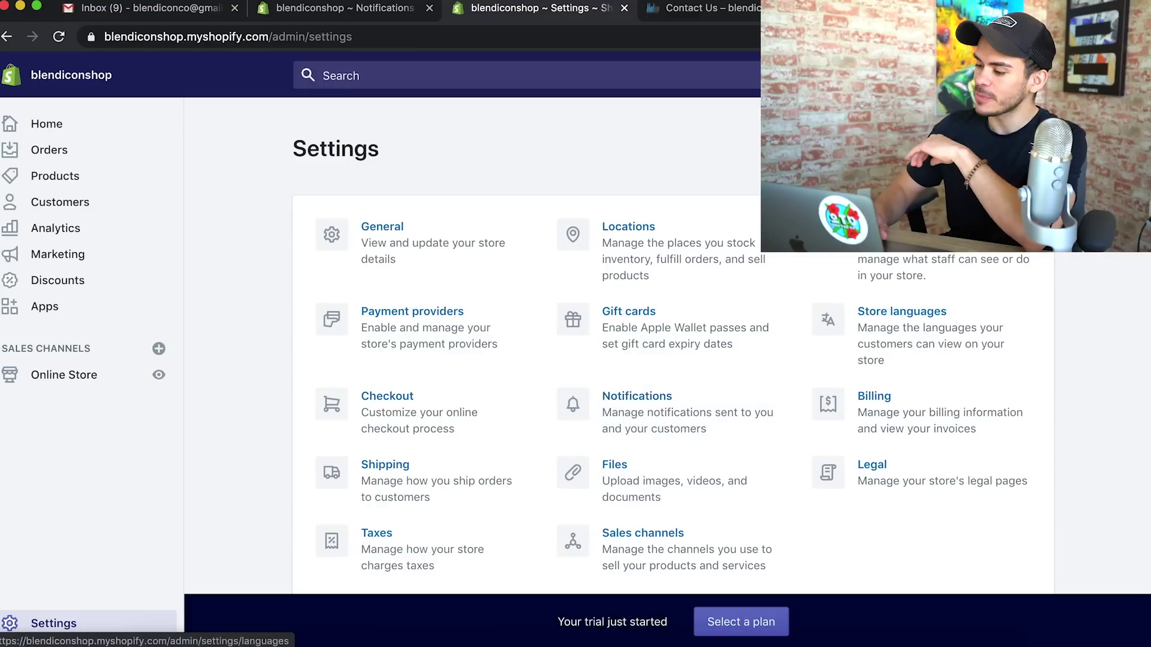
Pick Basic Shopify from Compare plans and start it at $29.00 USD every 30 days
left_click(899, 239)
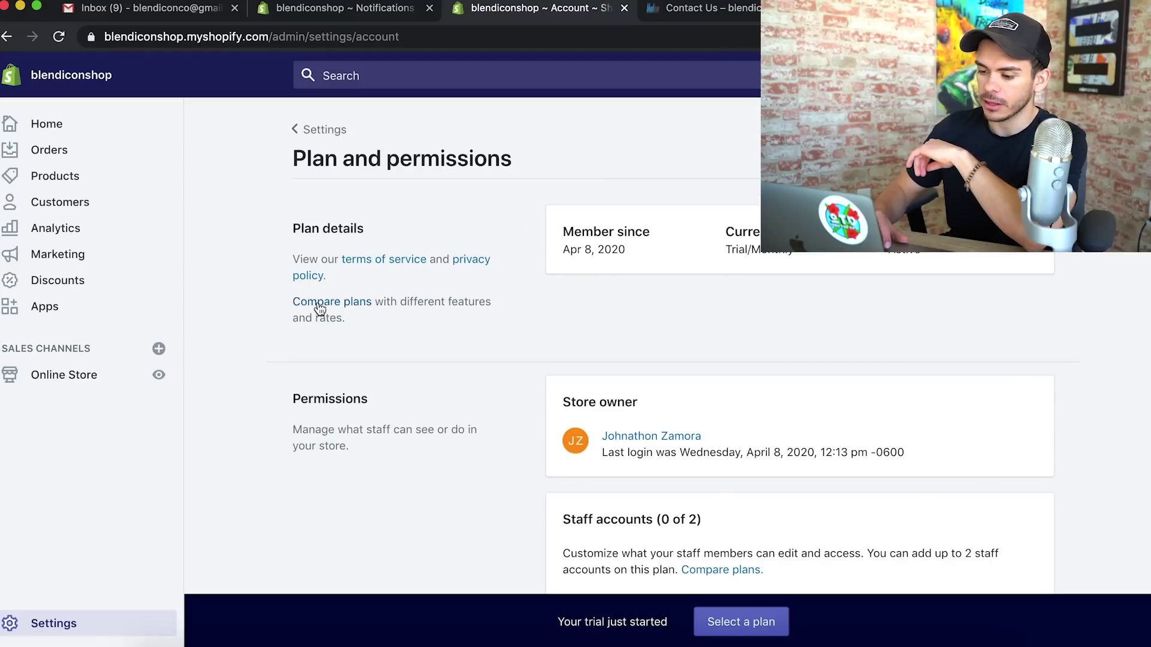
left_click(319, 309)
scroll(616, 362, "down", 5)
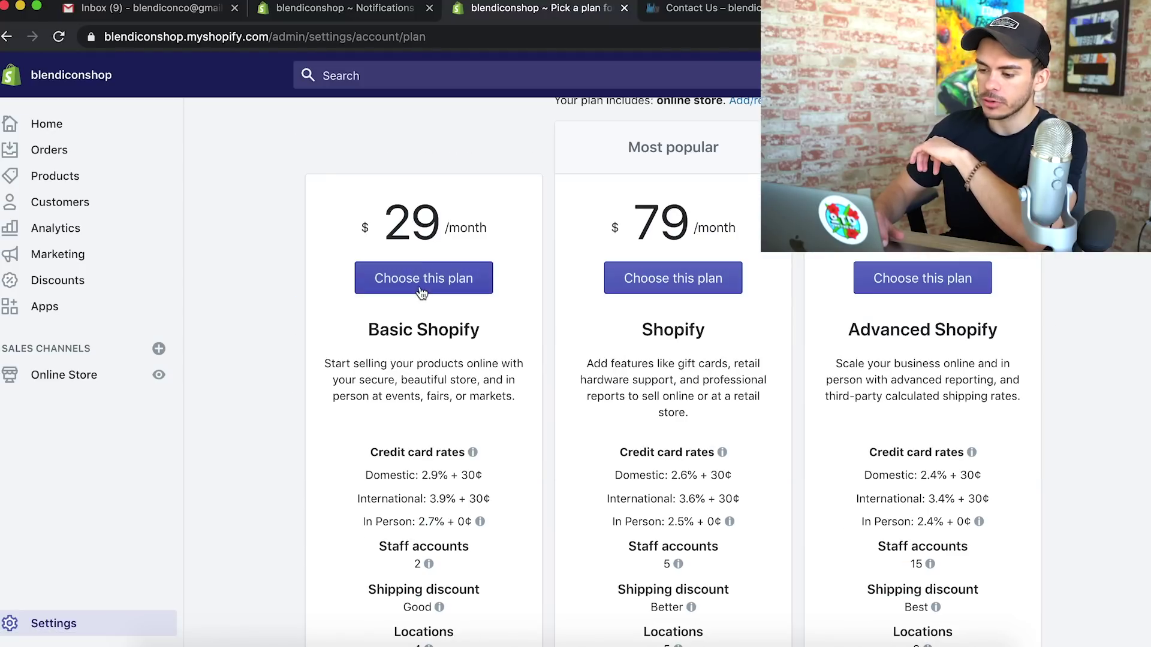
left_click(421, 291)
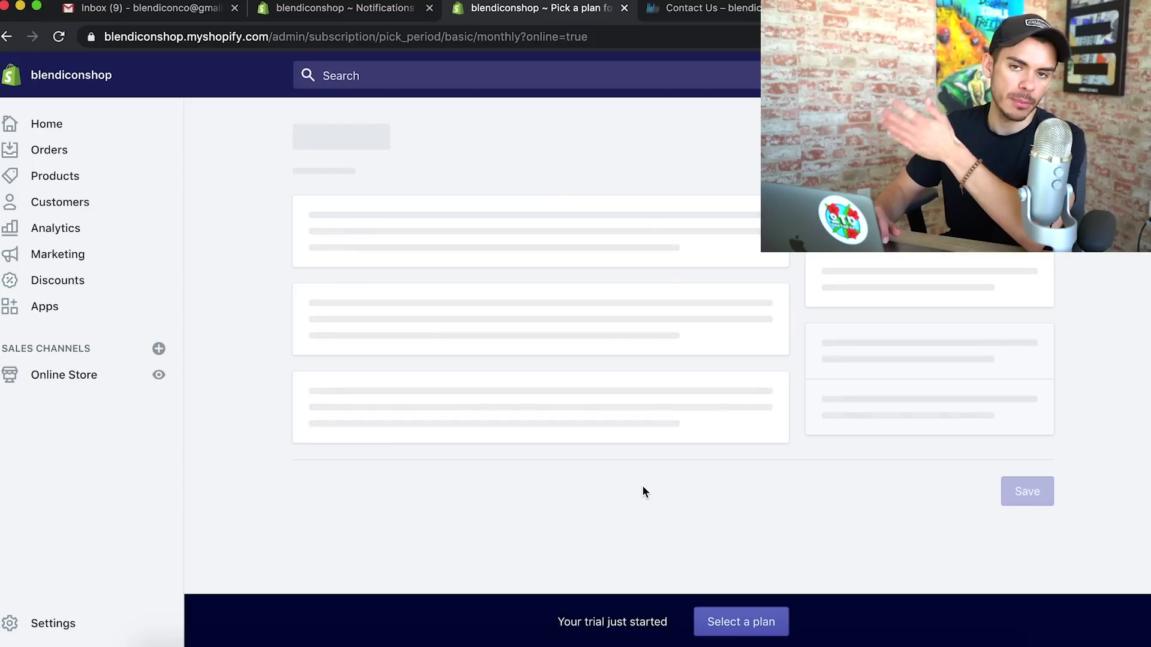
scroll(641, 492, "down", 2)
scroll(642, 488, "down", 2)
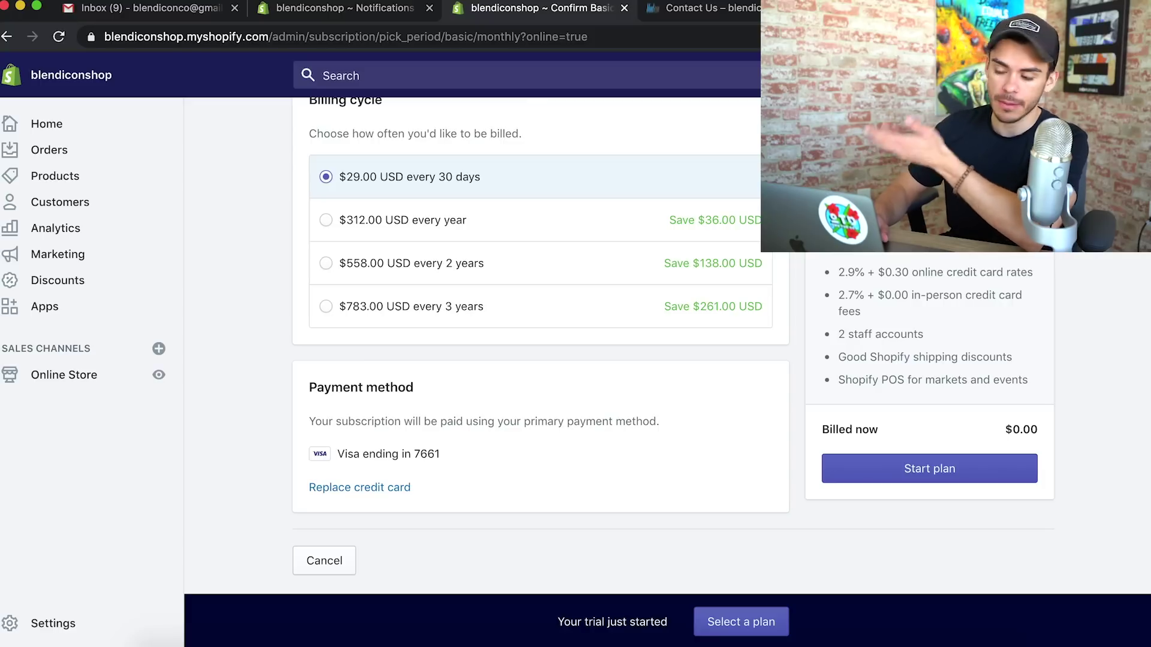
scroll(659, 348, "up", 4)
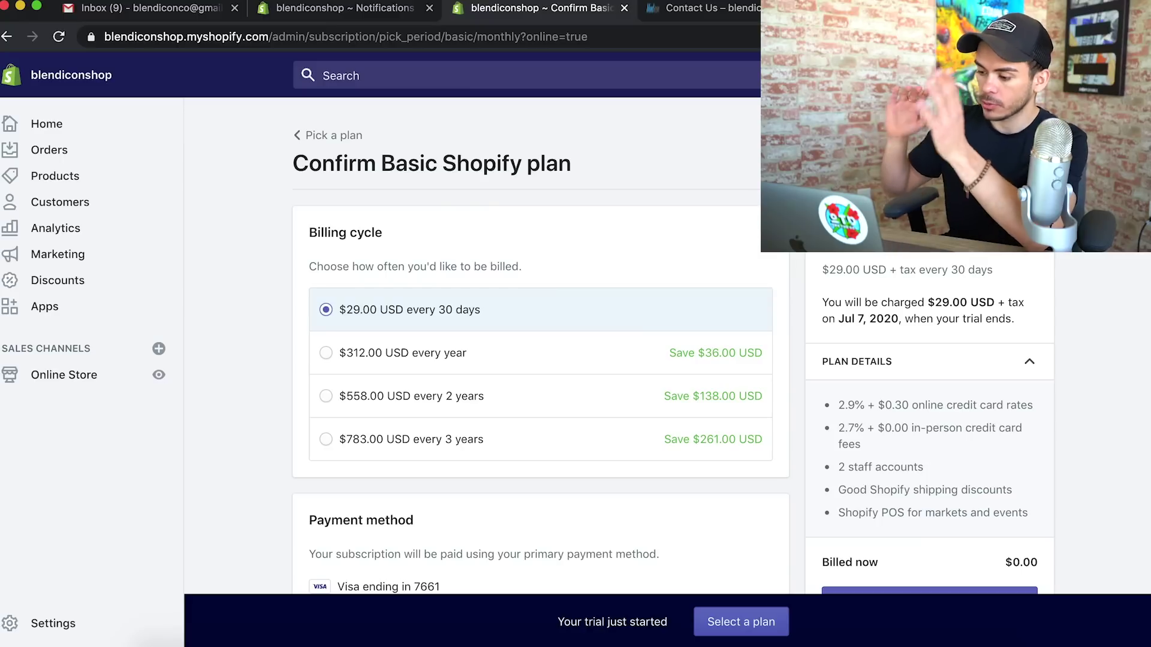
scroll(539, 345, "down", 4)
left_click(953, 453)
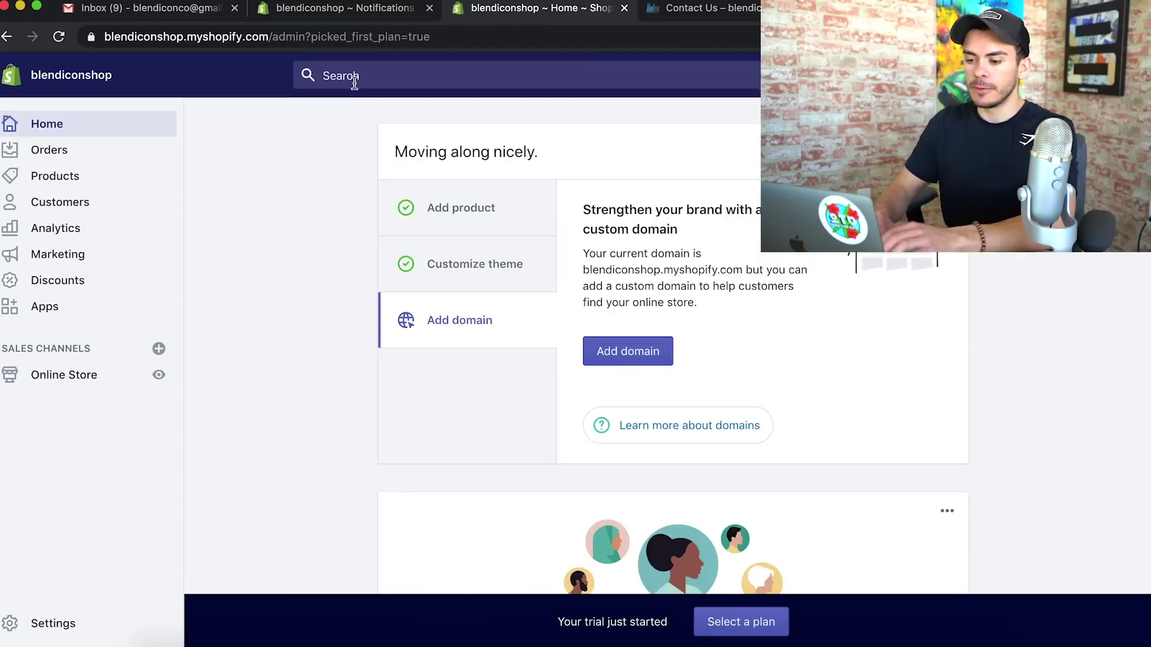
Find online store Preferences via search, uncheck Enable password, and save
left_click(351, 77)
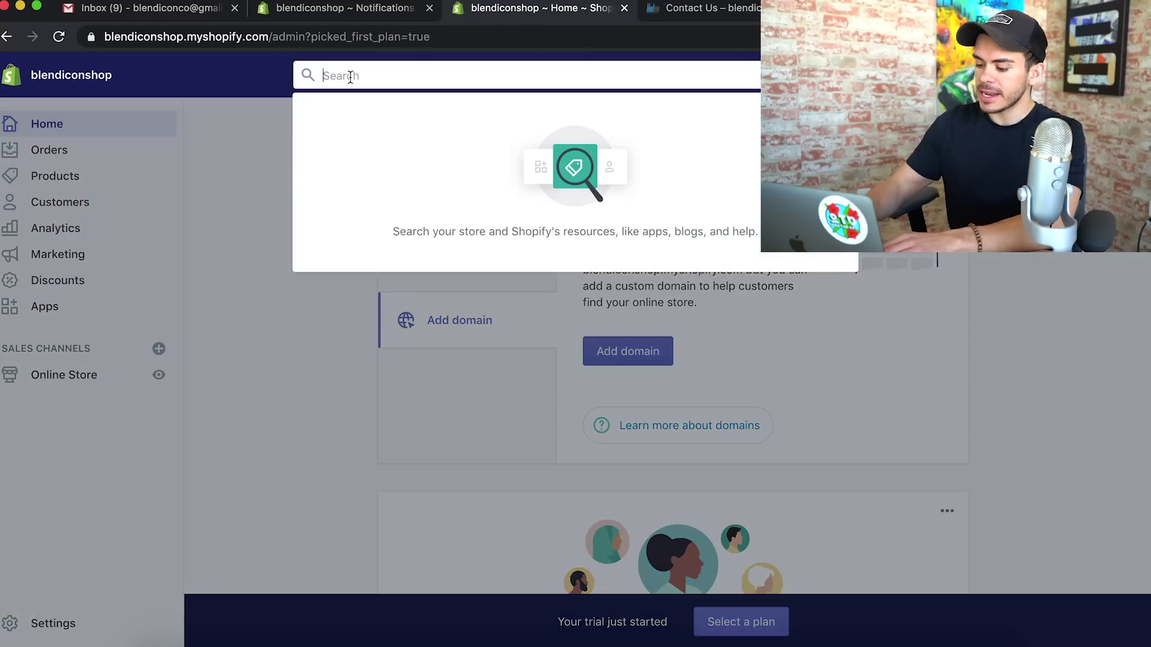
type("password")
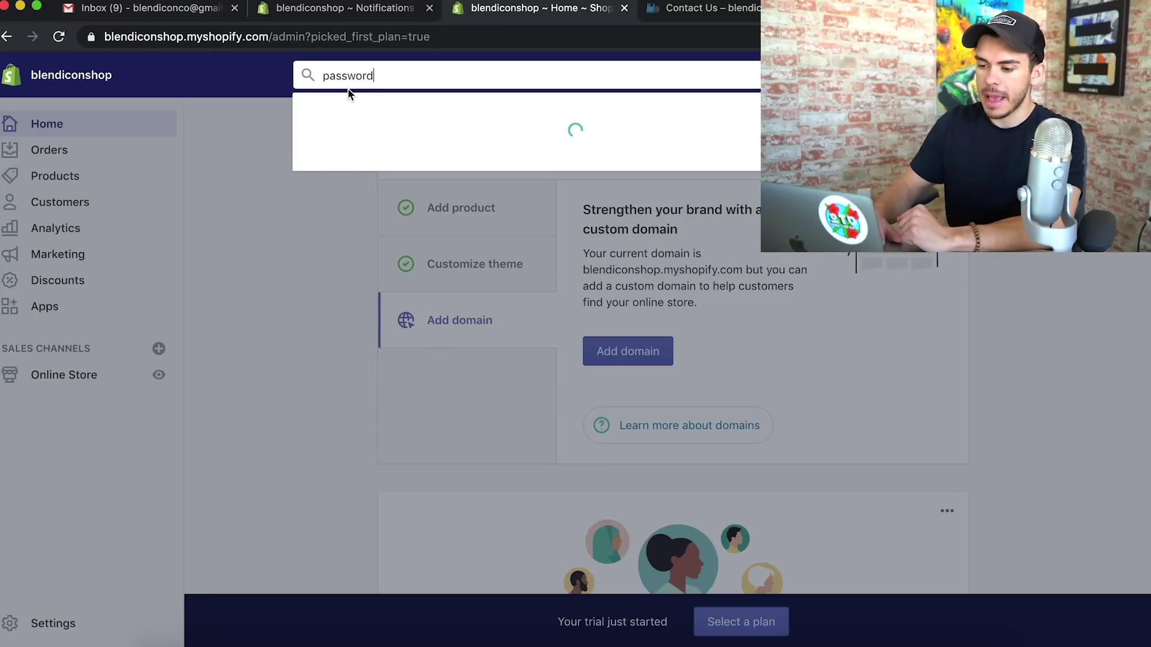
left_click(417, 189)
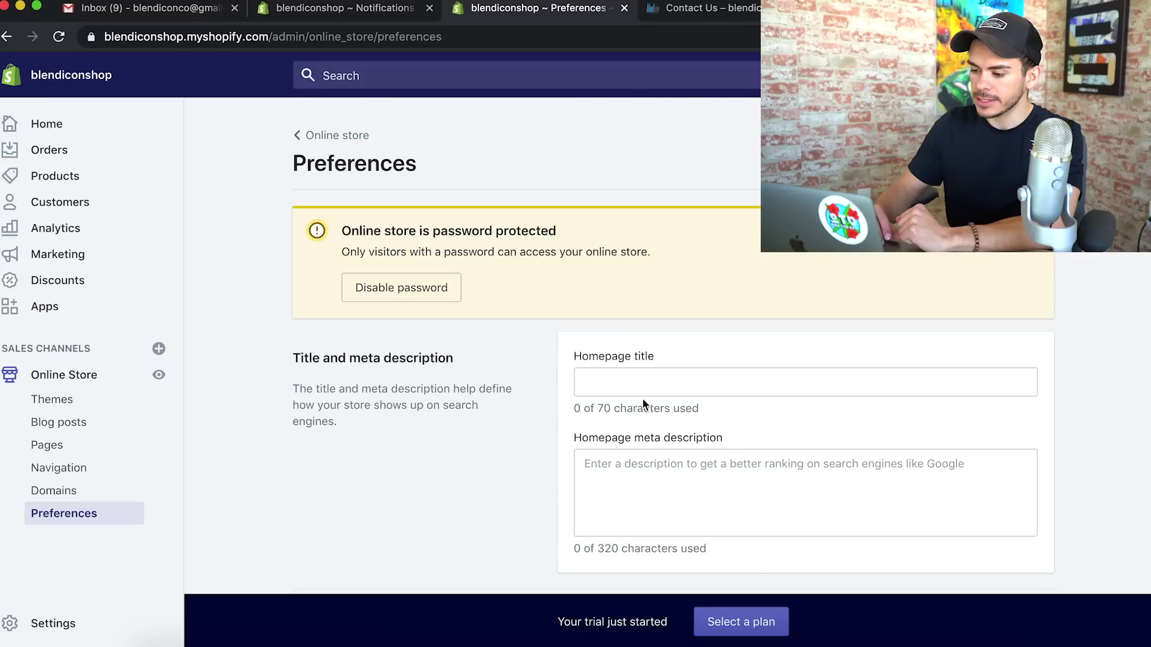
scroll(652, 378, "down", 10)
left_click_drag(289, 249, 458, 251)
left_click(429, 248)
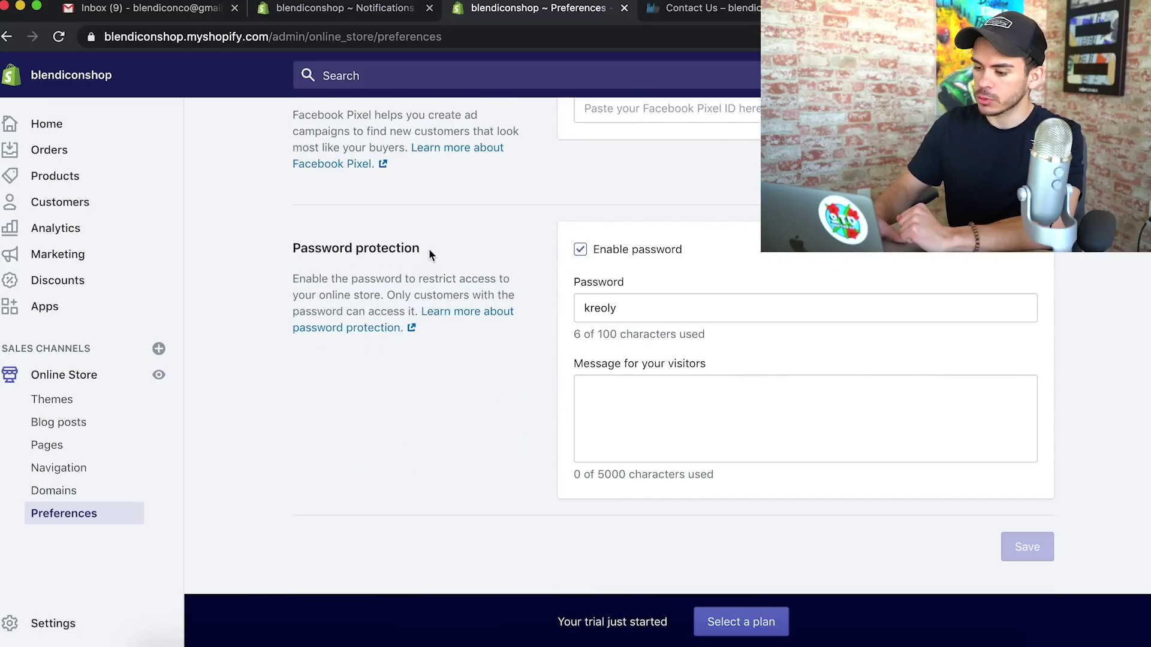
left_click(579, 251)
left_click(1026, 546)
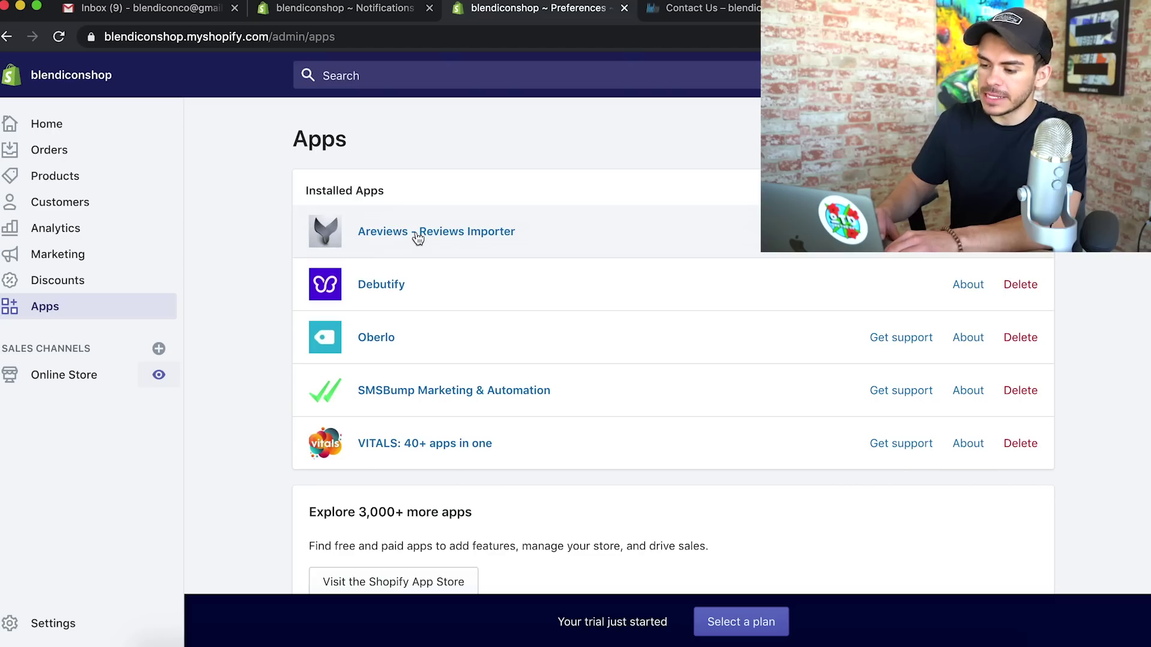
Open Areviews in a new tab and go to importing reviews for products
right_click(416, 233)
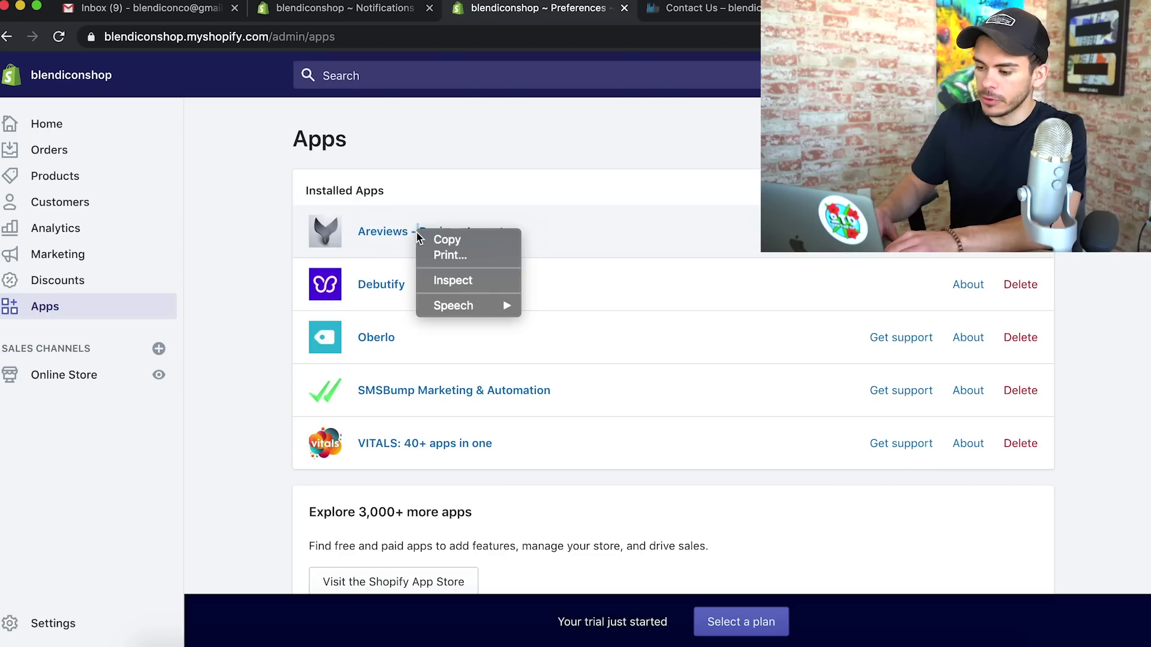
left_click(360, 230)
left_click(365, 229)
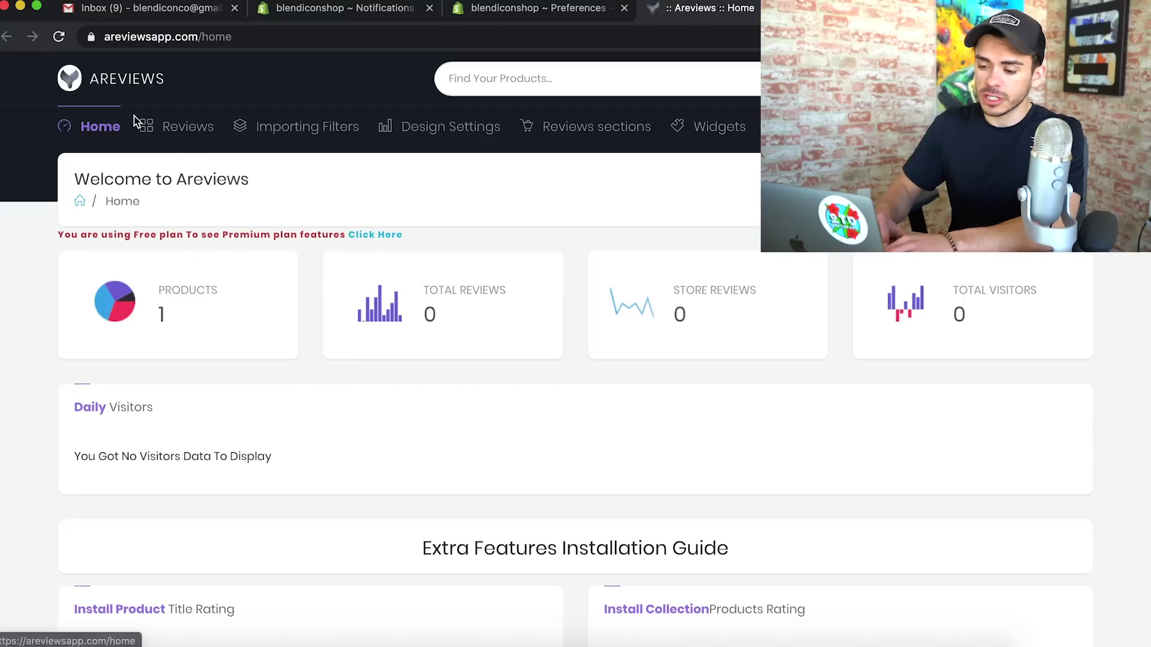
left_click(175, 128)
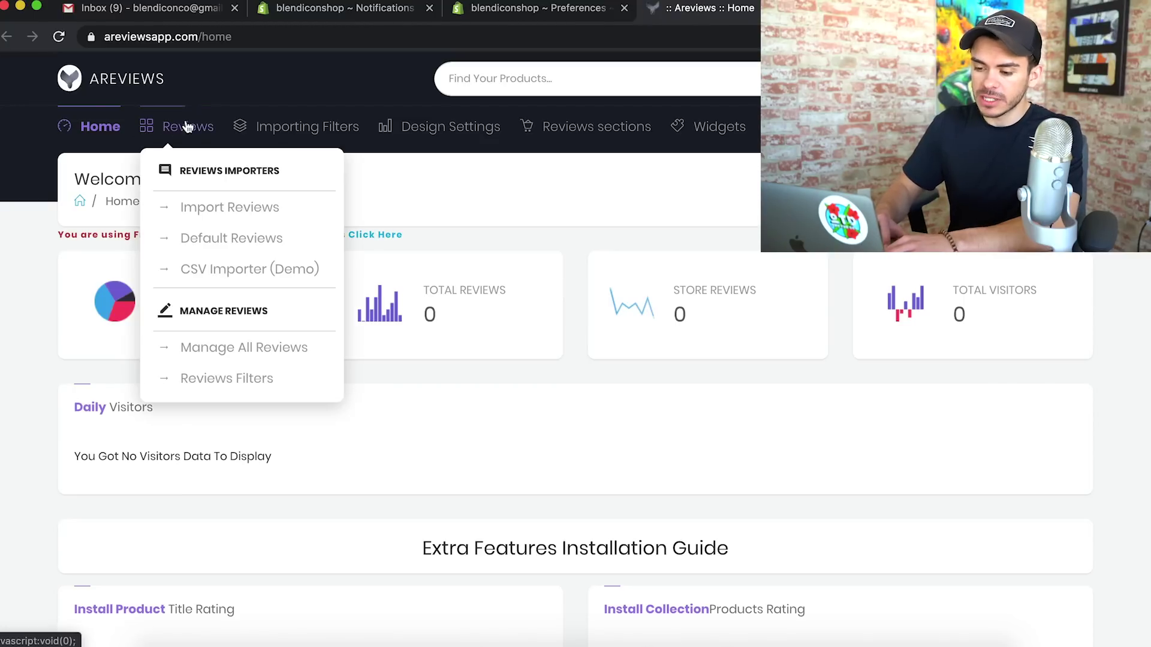
left_click(198, 210)
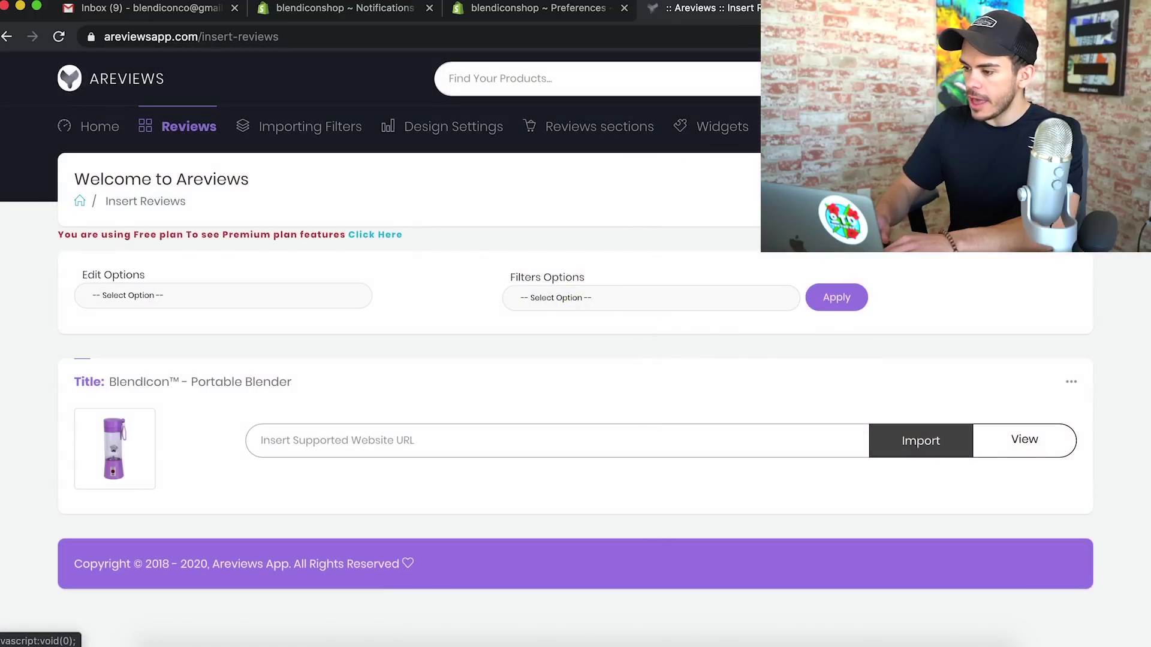
Import reviews from the AliExpress blender listing by pasting its product link
left_click(893, 9)
left_click(481, 36)
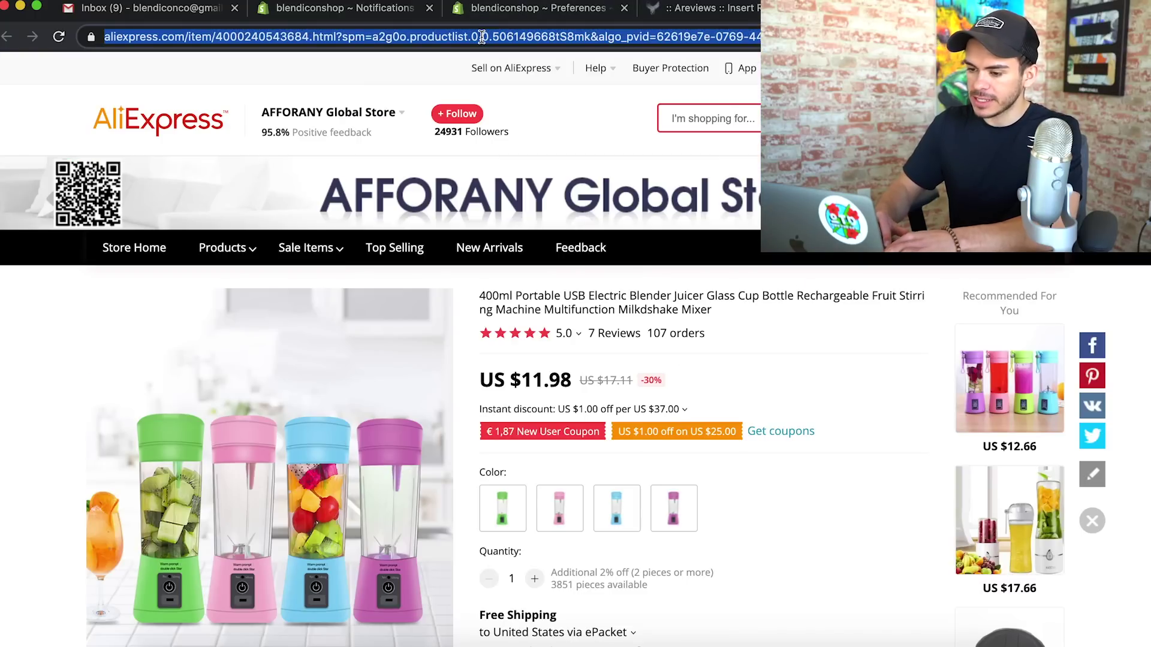
left_click(734, 7)
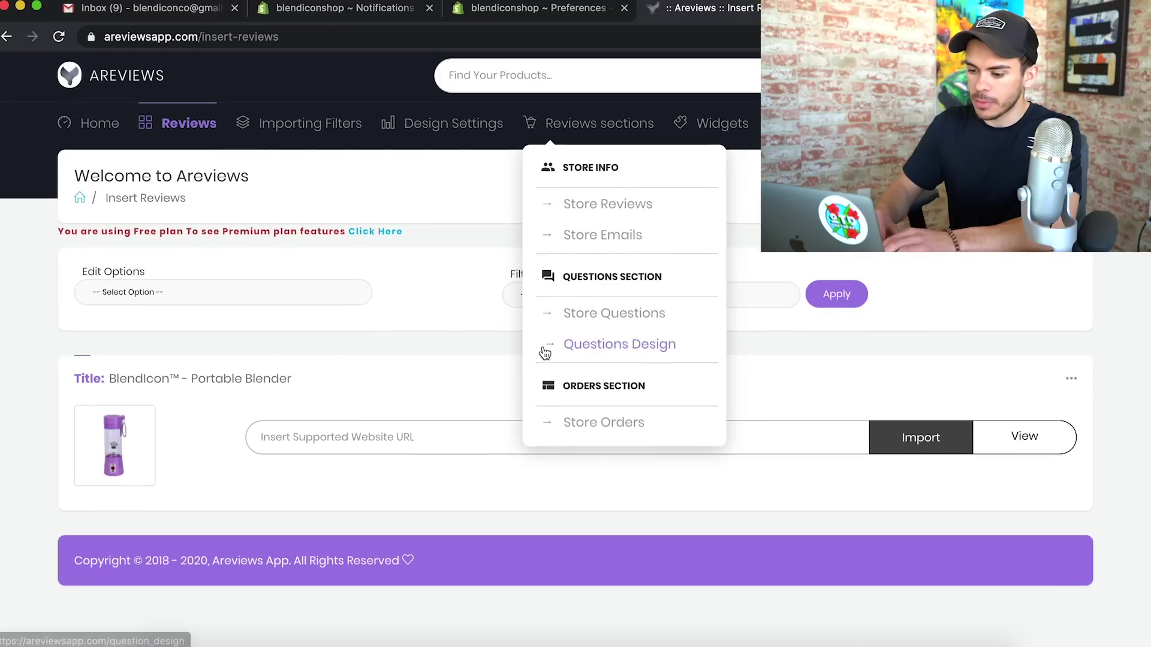
left_click(360, 439)
key("super+v")
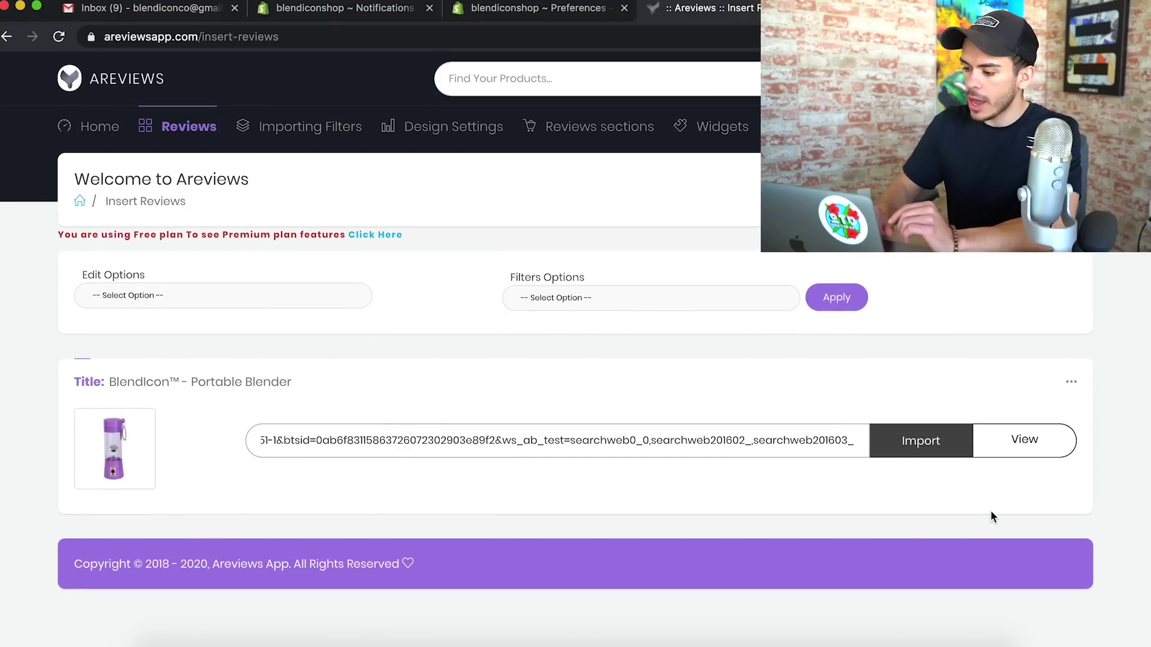
left_click(932, 460)
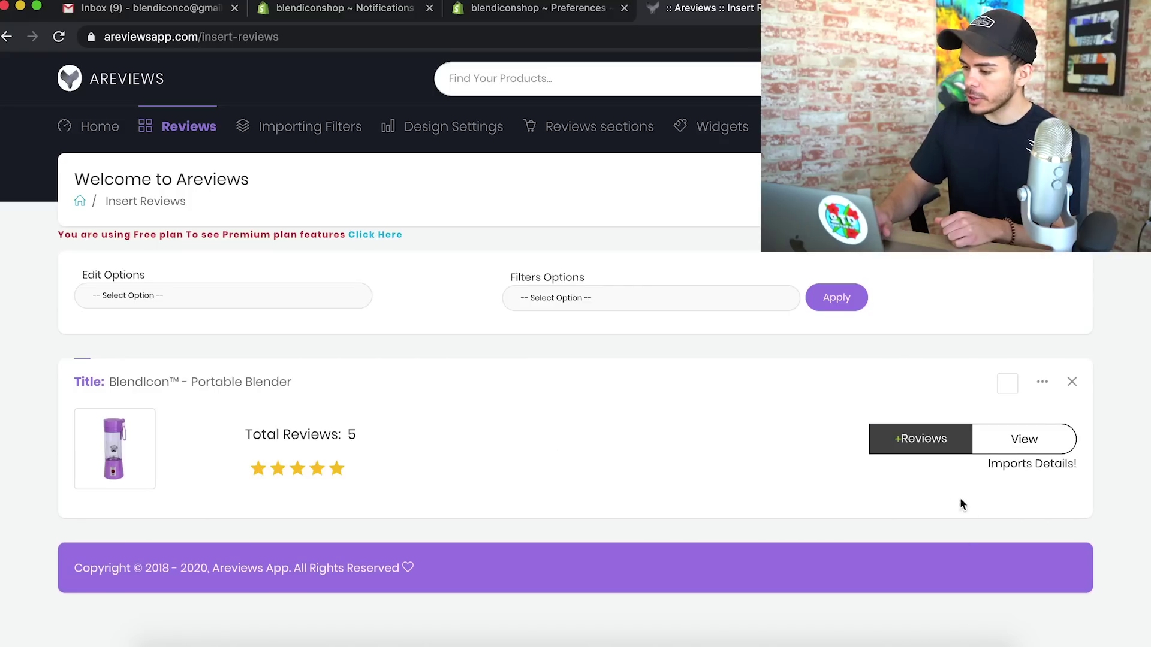
Look over the five imported five-star reviews for the BlendIcon™ Portable Blender
left_click(1024, 439)
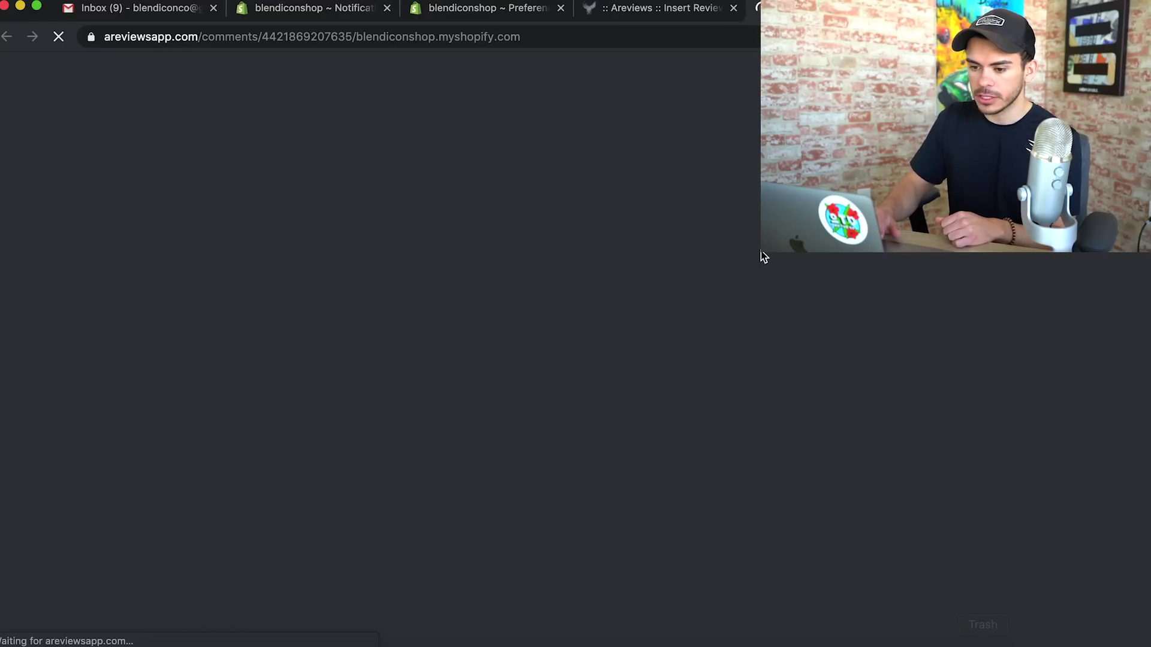
scroll(754, 343, "down", 13)
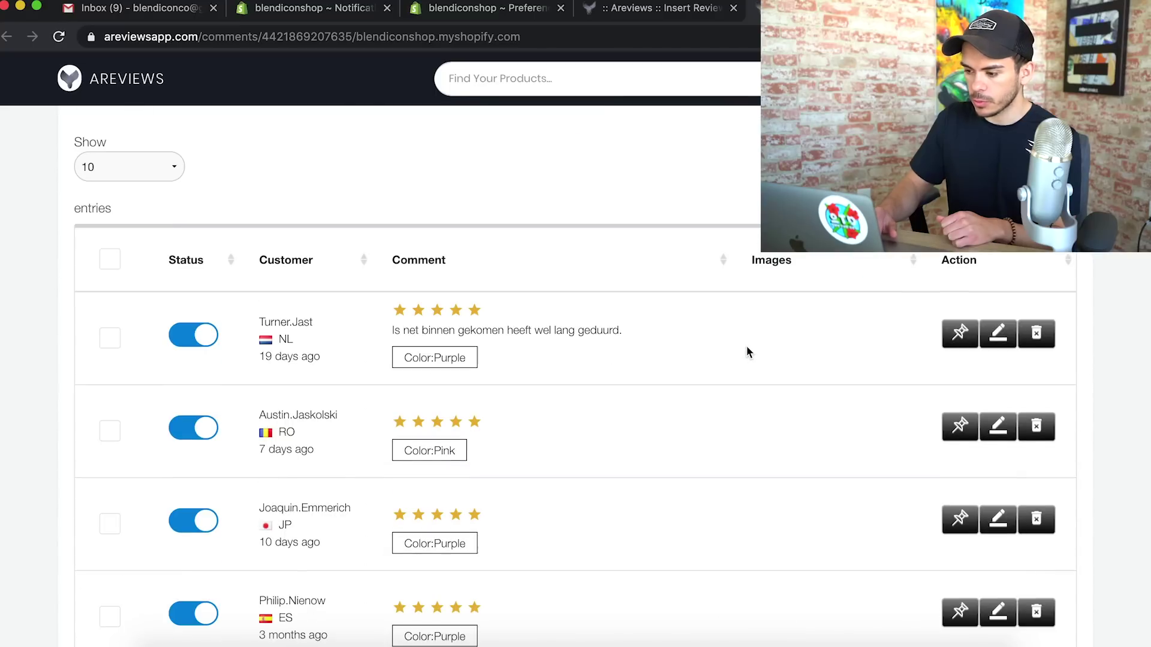
scroll(892, 366, "down", 1)
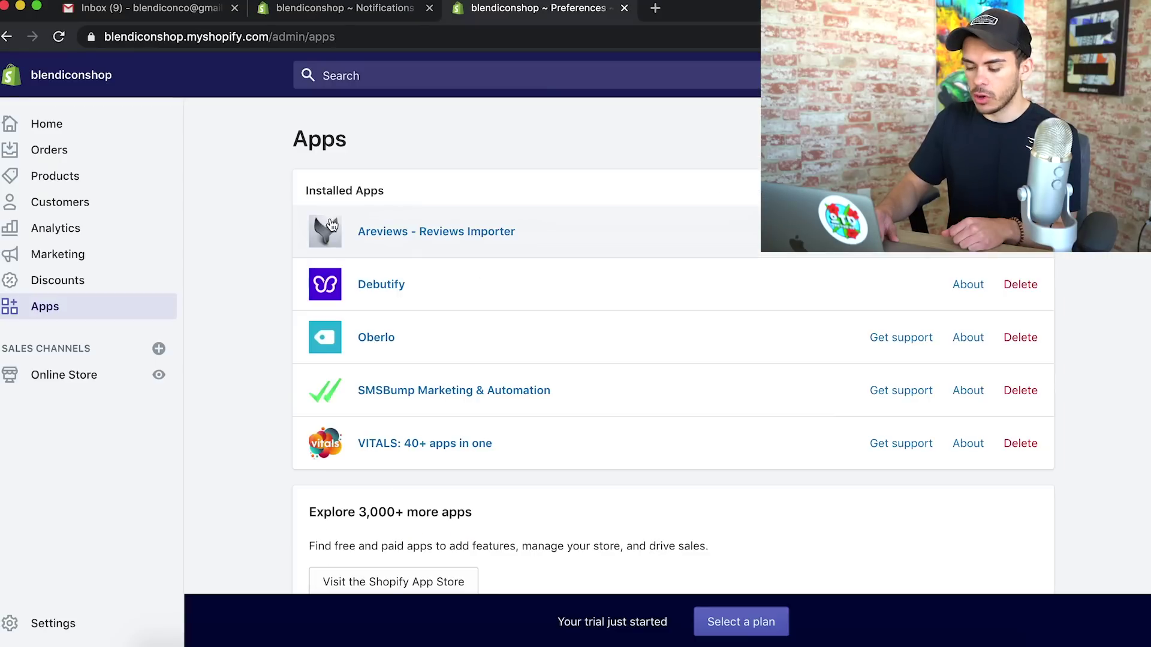
Connect the store account in SMSBump and view the Automations list, including Abandoned cart presets
left_click(441, 390)
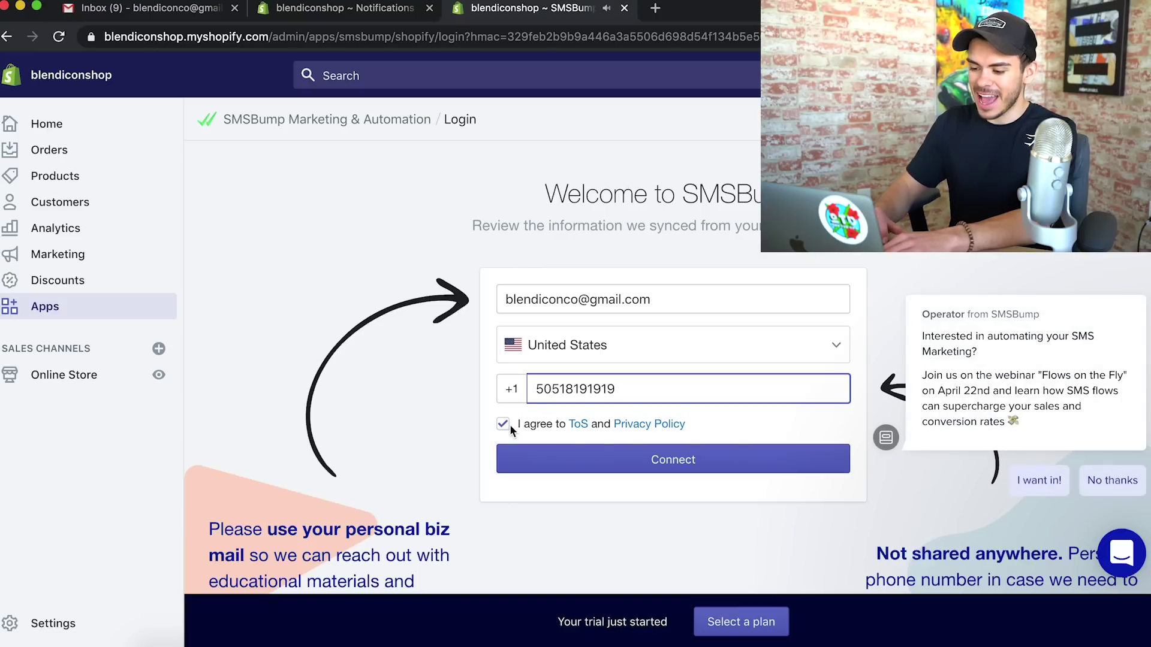
left_click(653, 463)
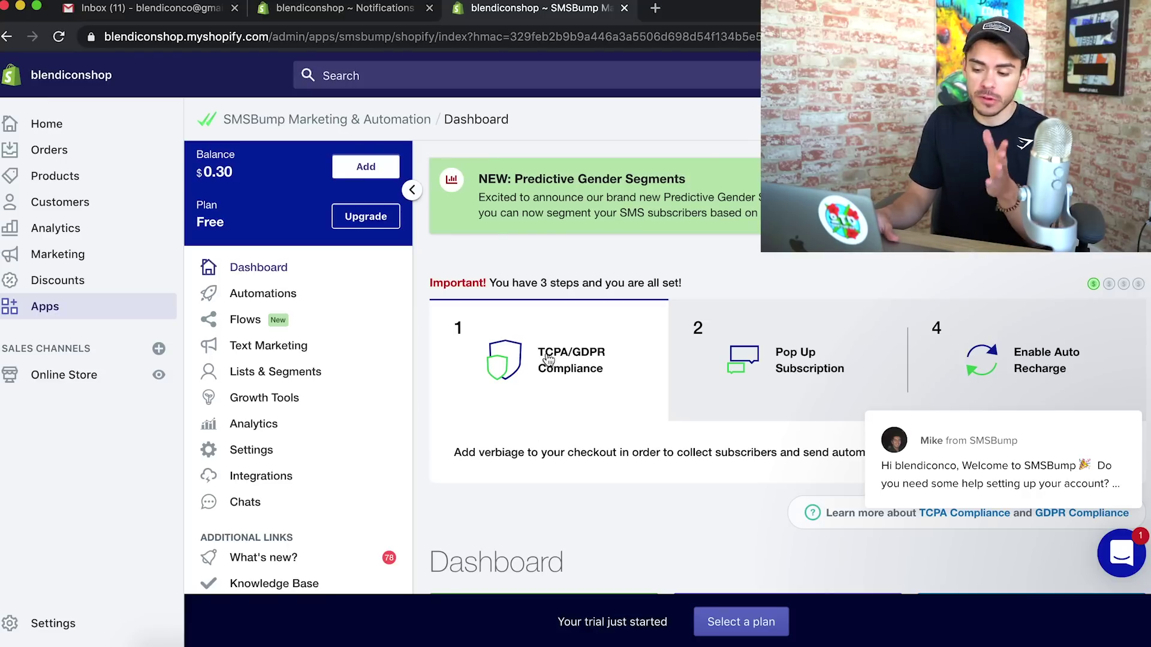
left_click(256, 294)
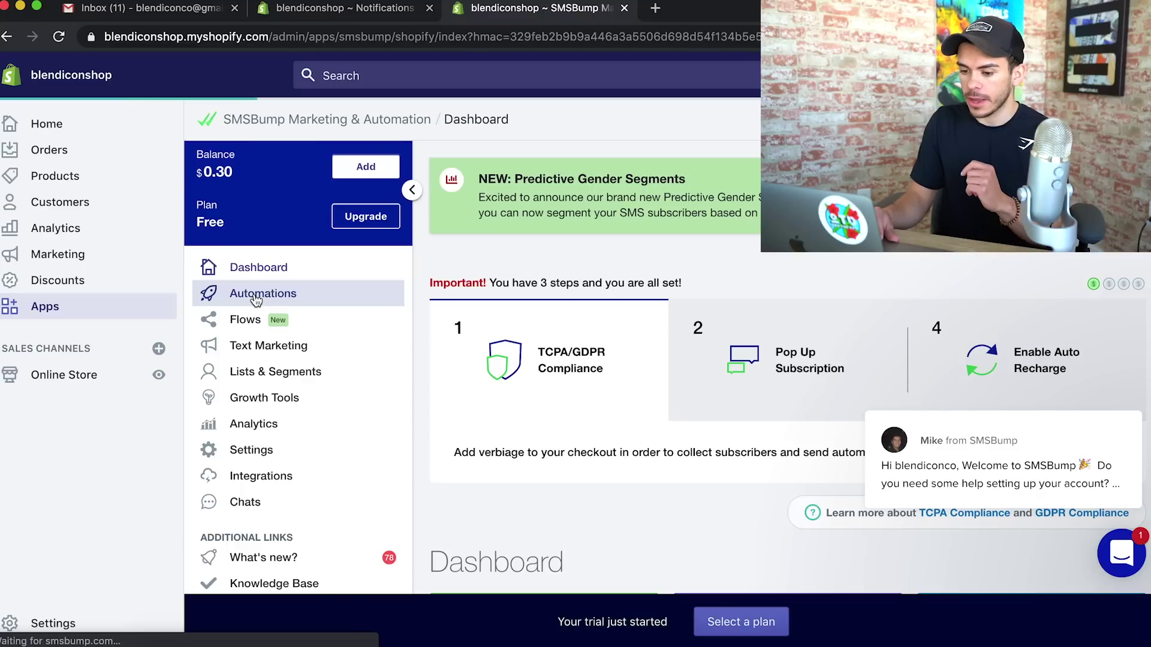
scroll(650, 446, "down", 5)
Rename the first abandoned cart automation to 'after 5 Minutes' instead of 1 hour
scroll(645, 432, "up", 2)
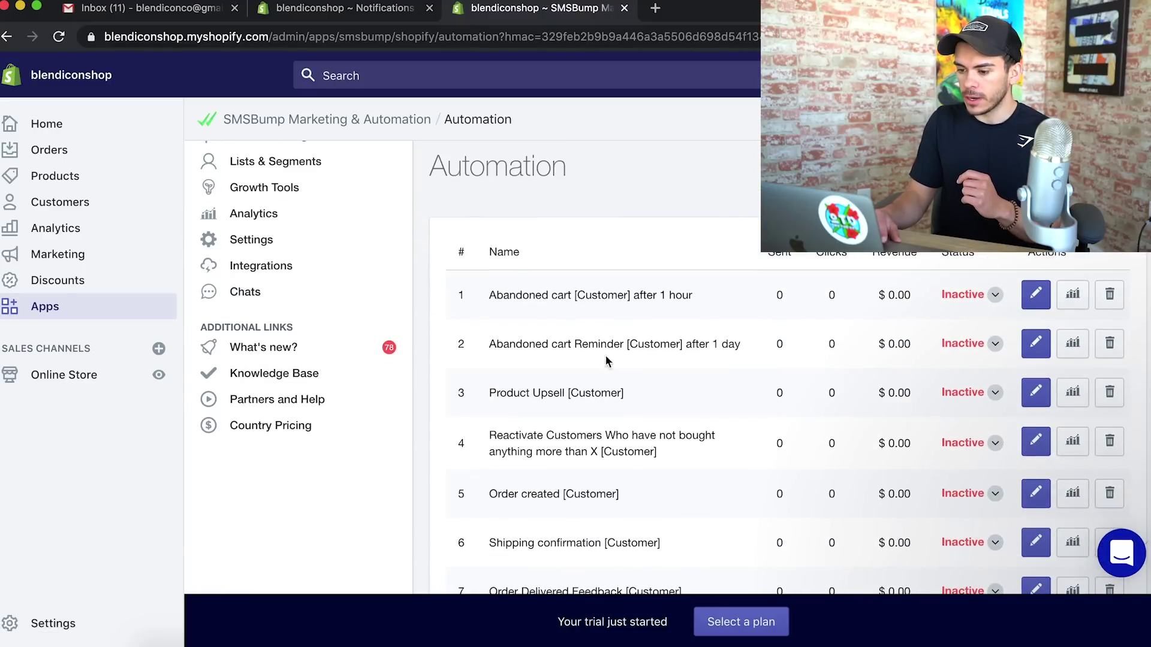
left_click_drag(489, 295, 693, 292)
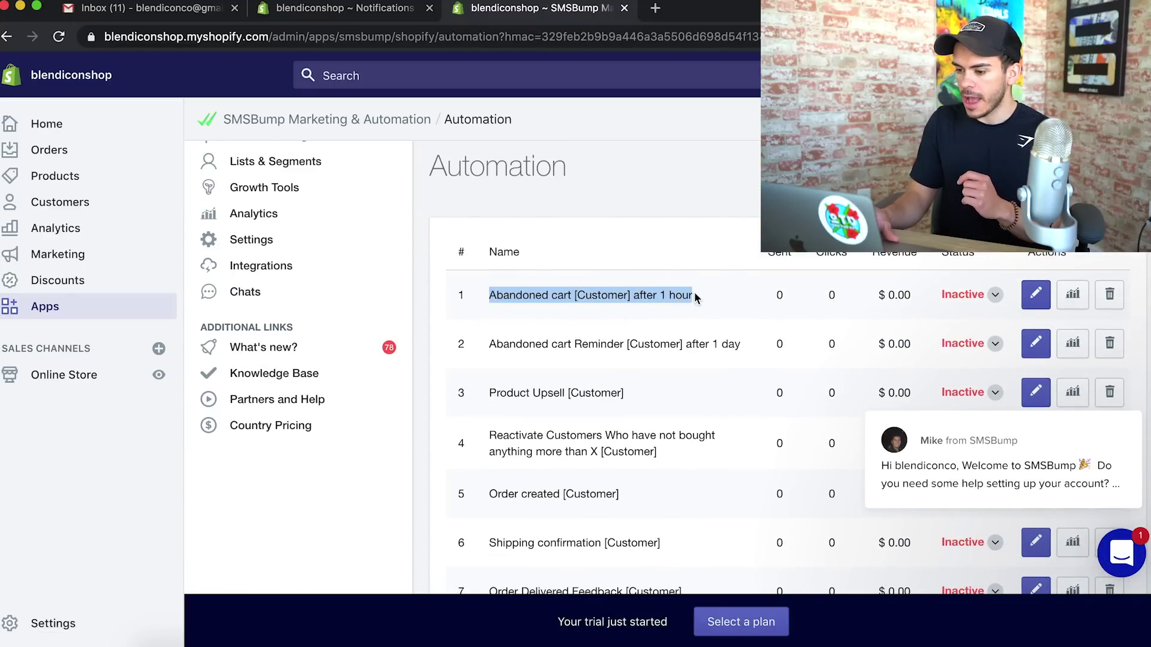
left_click(1036, 295)
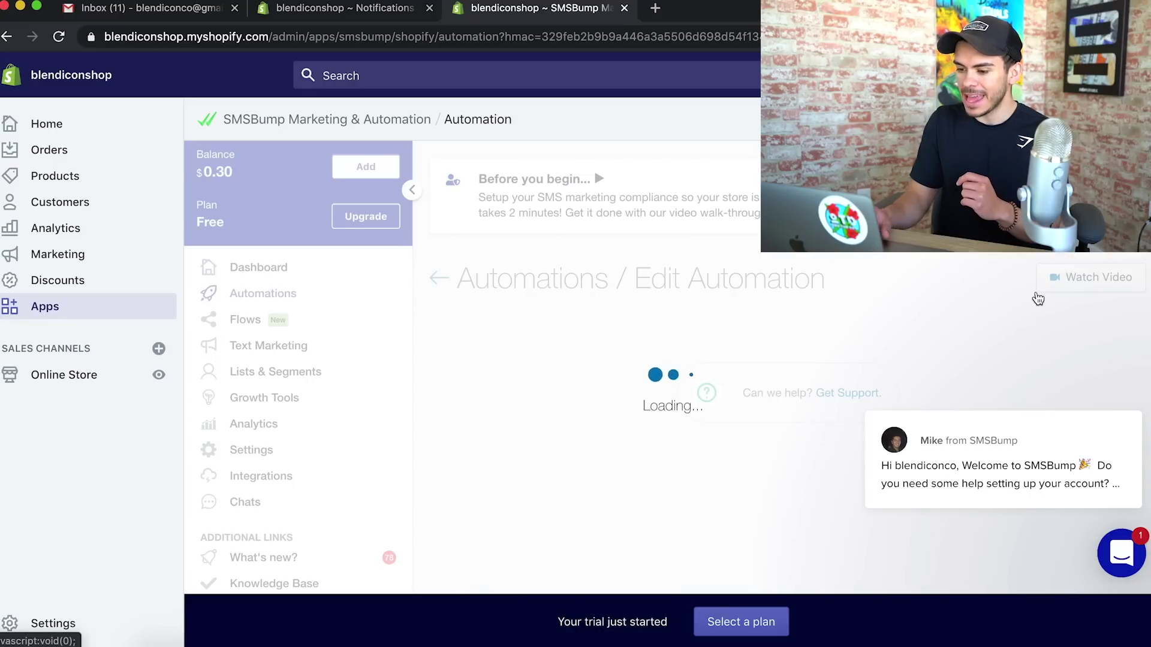
left_click_drag(671, 362, 725, 364)
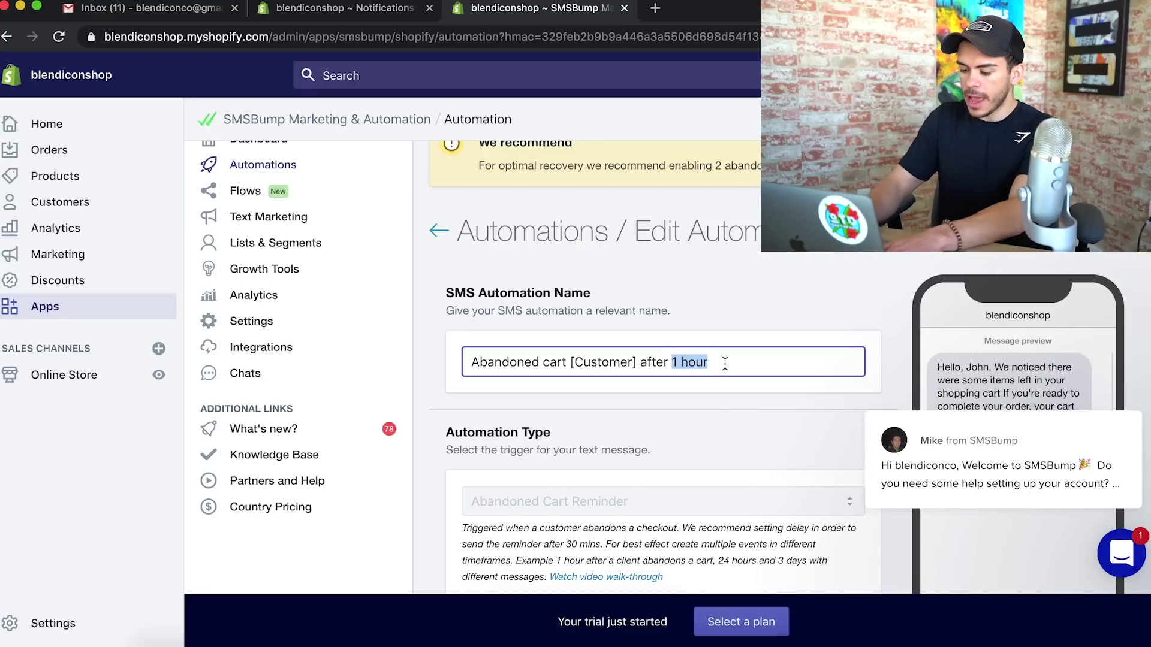
type("5 Minutes")
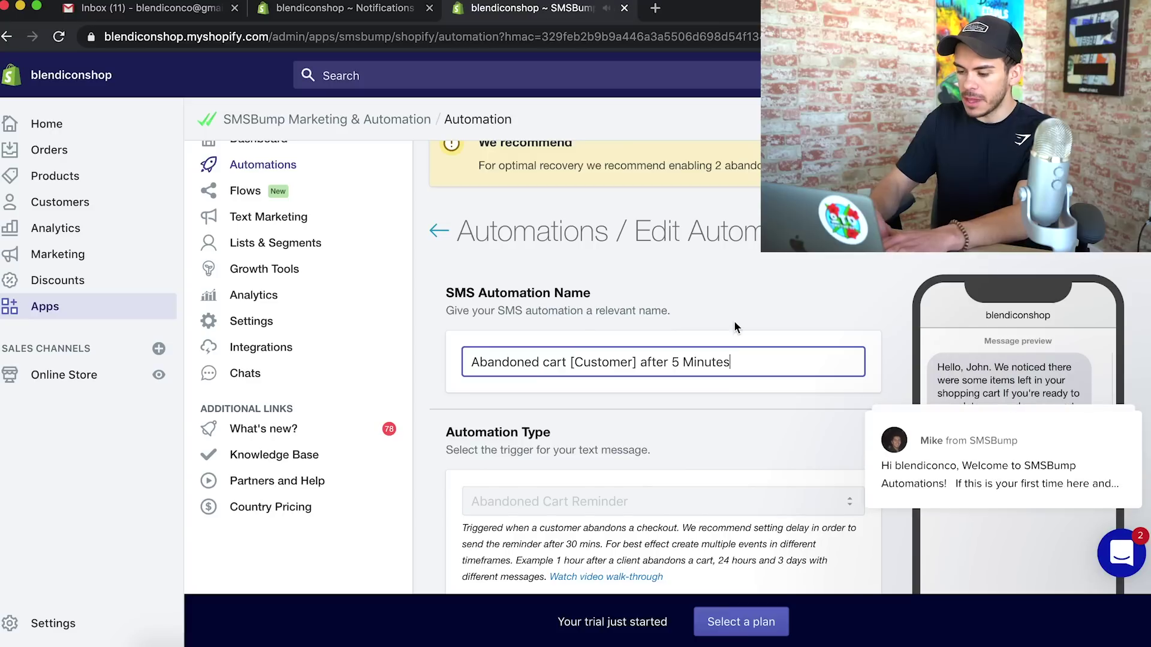
Set its message timing to 5 Minute/s and save, accepting the unsubscribe-link change
scroll(698, 455, "down", 10)
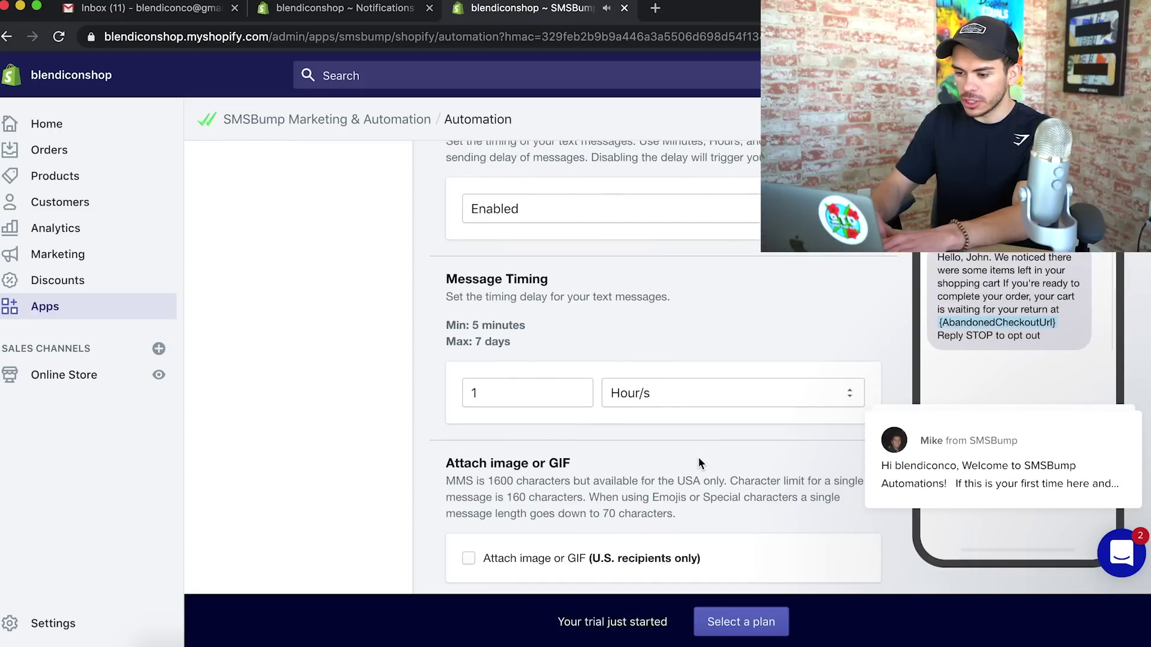
left_click_drag(449, 279, 552, 293)
double_click(516, 392)
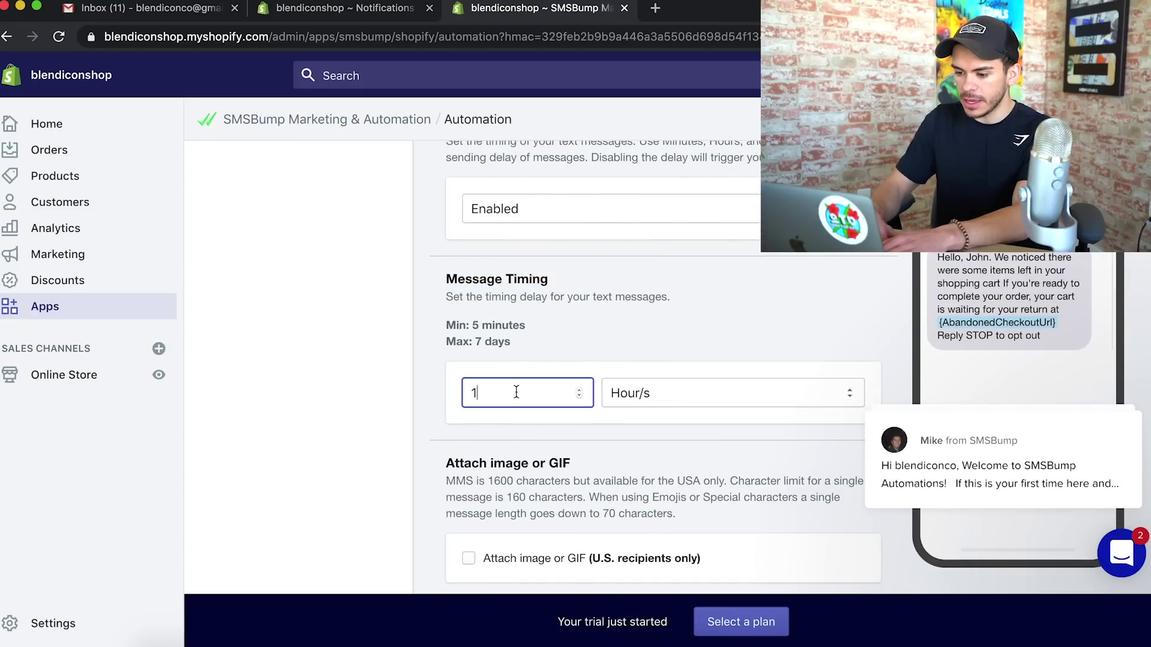
type("5")
left_click(684, 388)
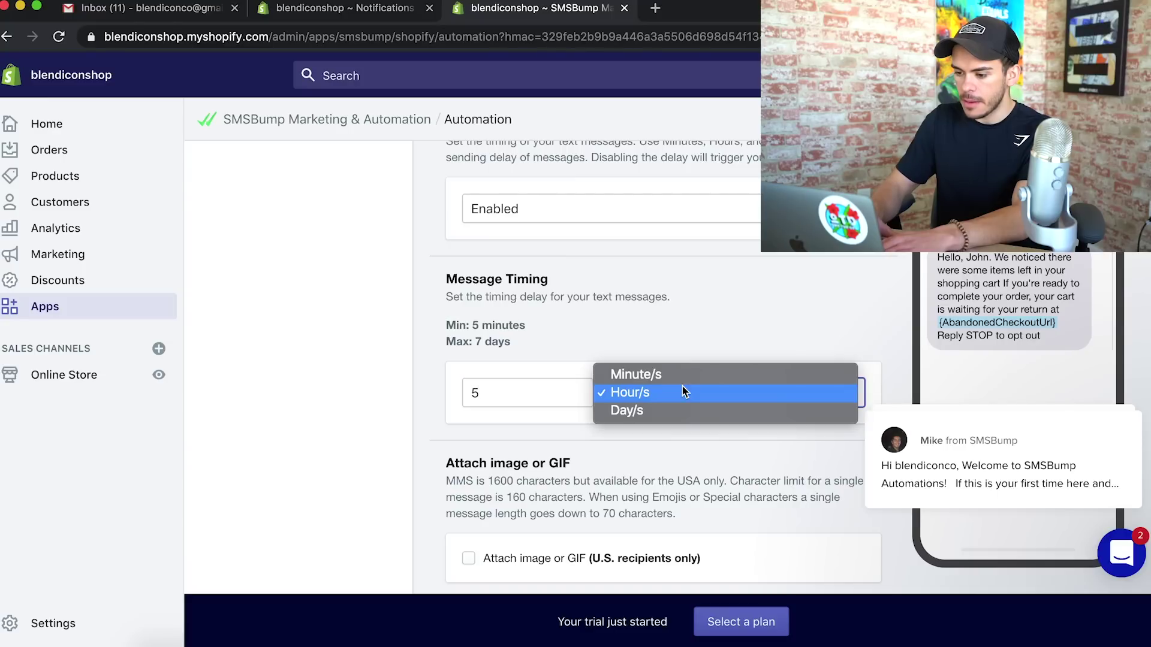
left_click(694, 375)
scroll(656, 445, "down", 5)
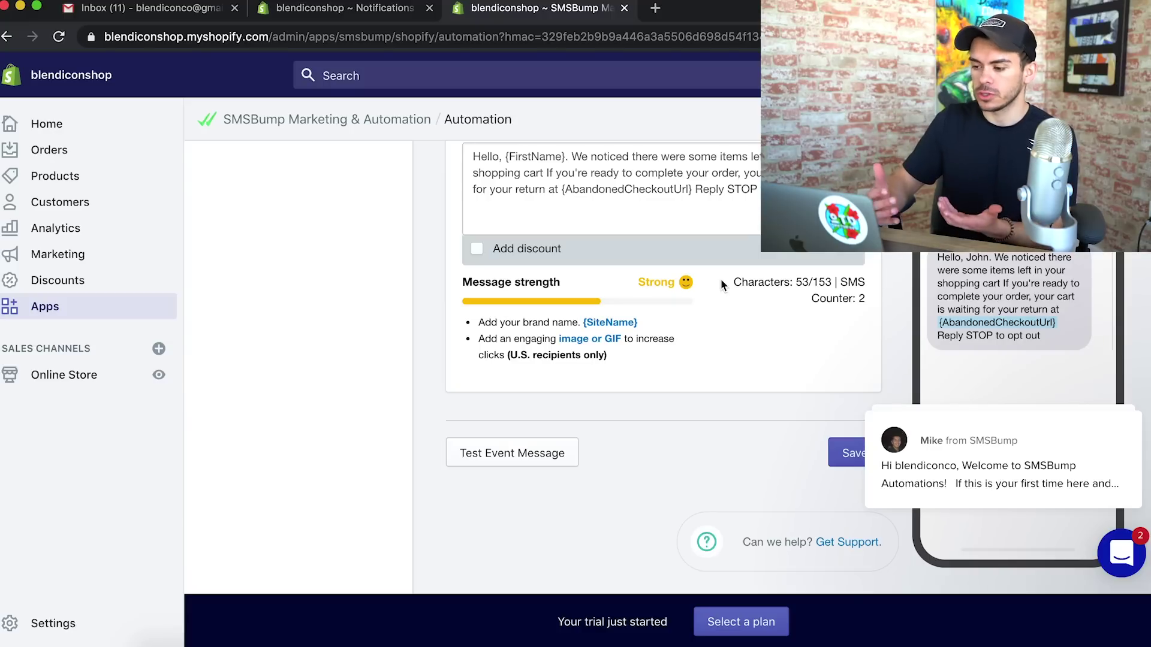
scroll(722, 282, "up", 2)
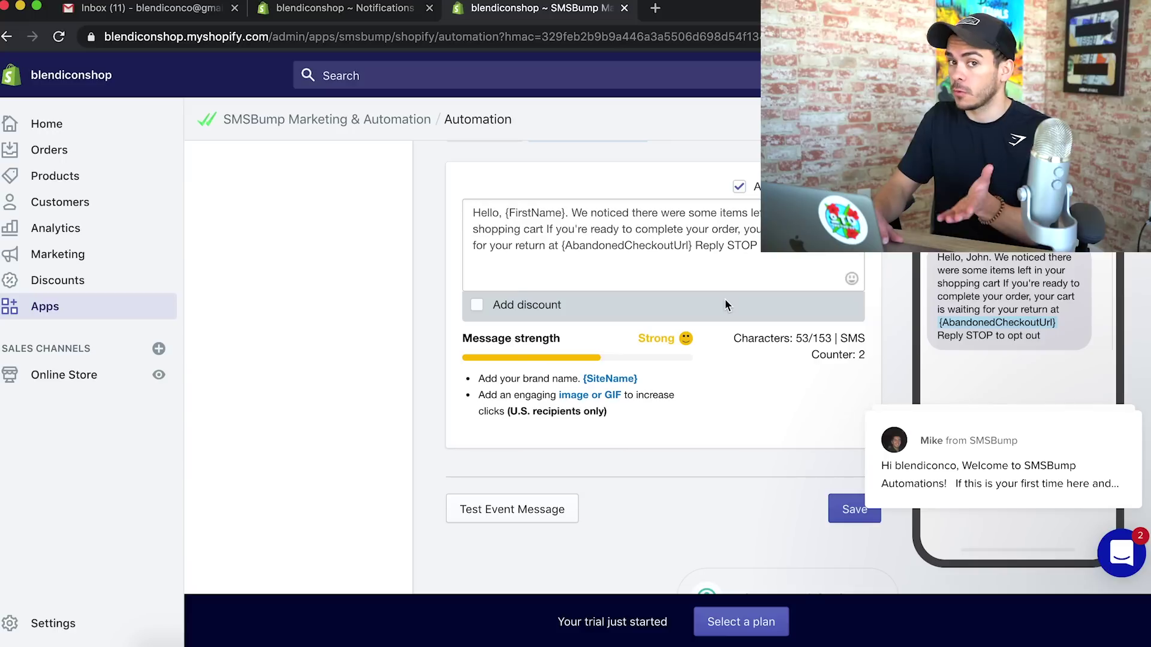
left_click(836, 510)
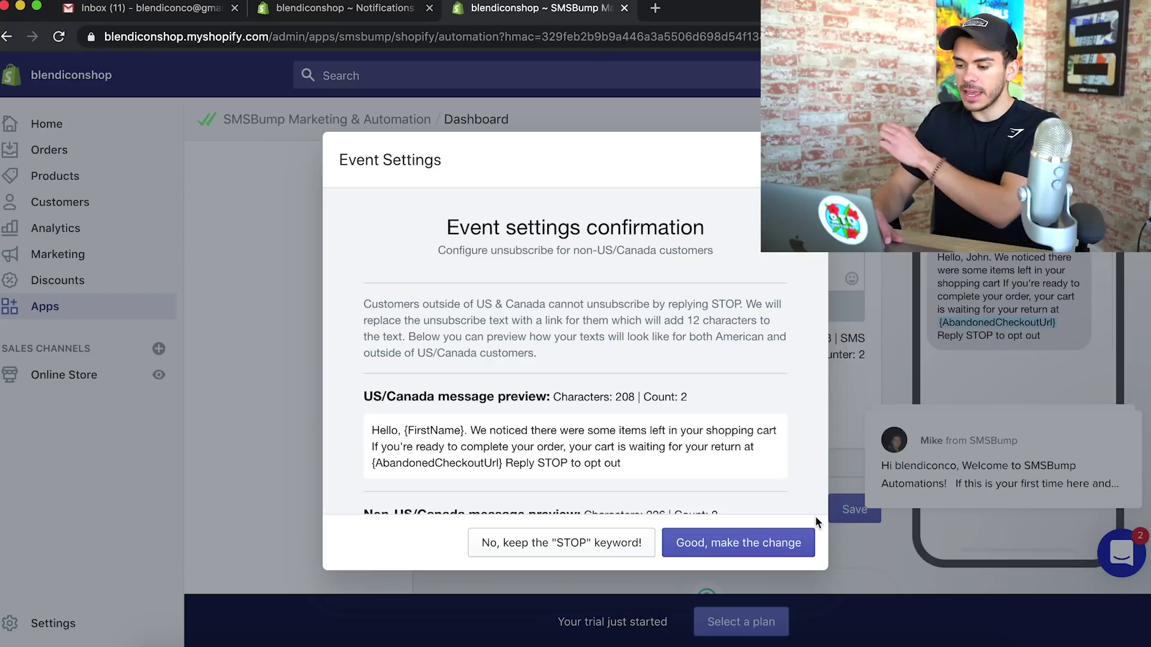
left_click(786, 551)
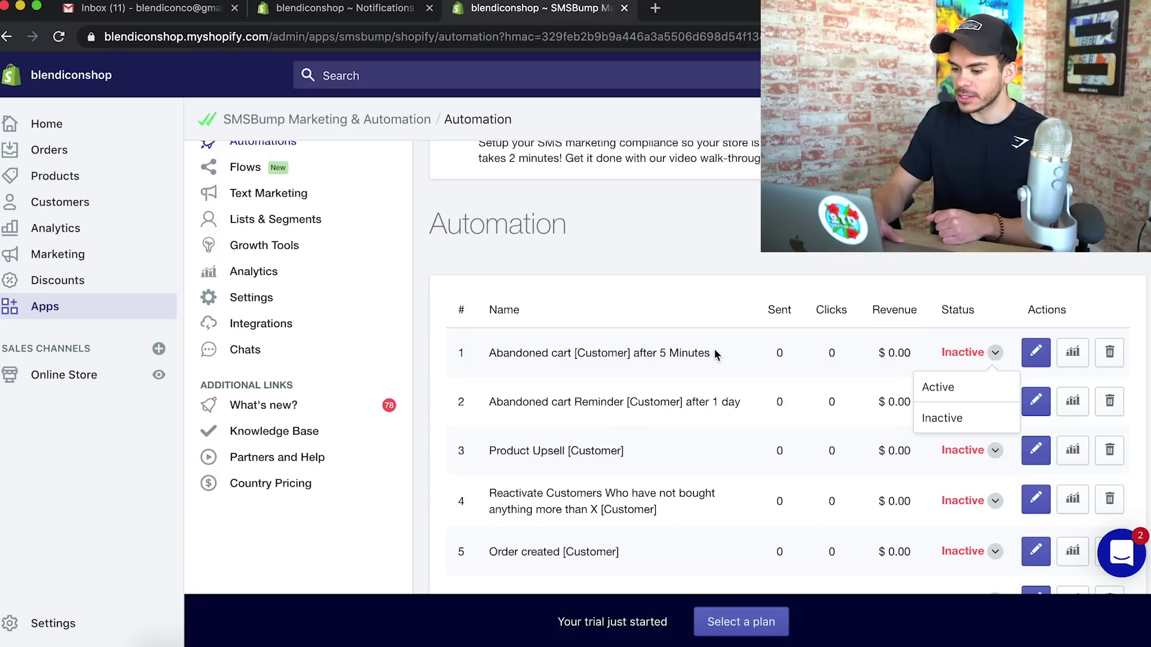
Set the 5-minute abandoned cart automation to Active and bring up Add funds for the SMS balance
left_click(947, 388)
scroll(927, 386, "up", 3)
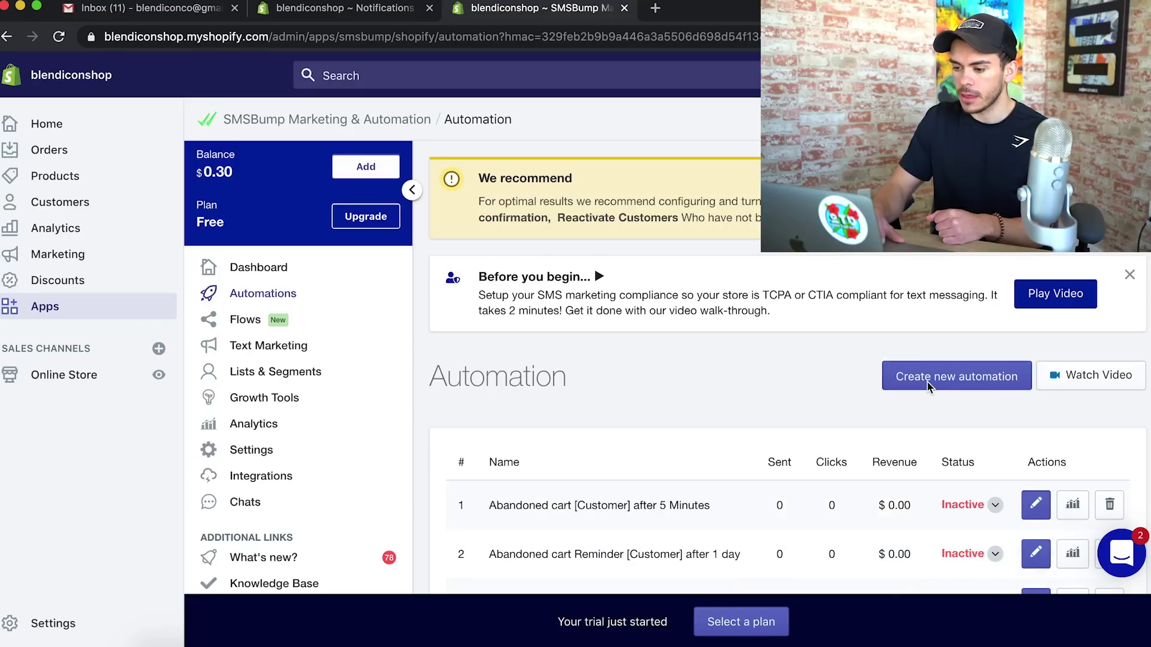
scroll(927, 385, "down", 1)
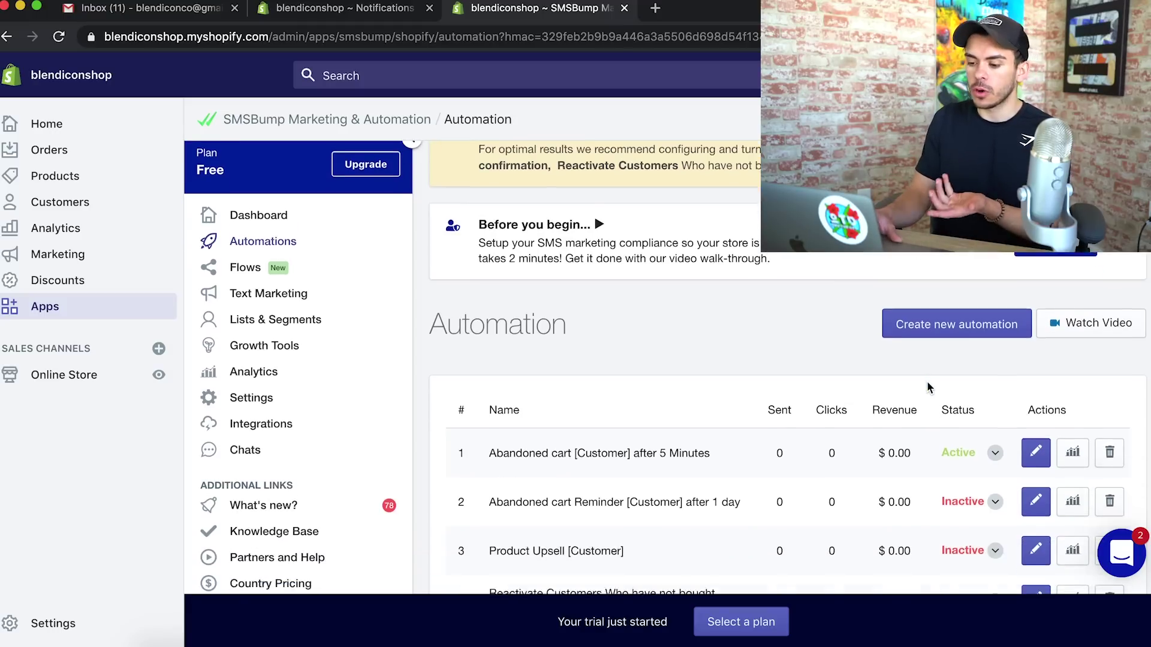
left_click_drag(511, 506, 770, 510)
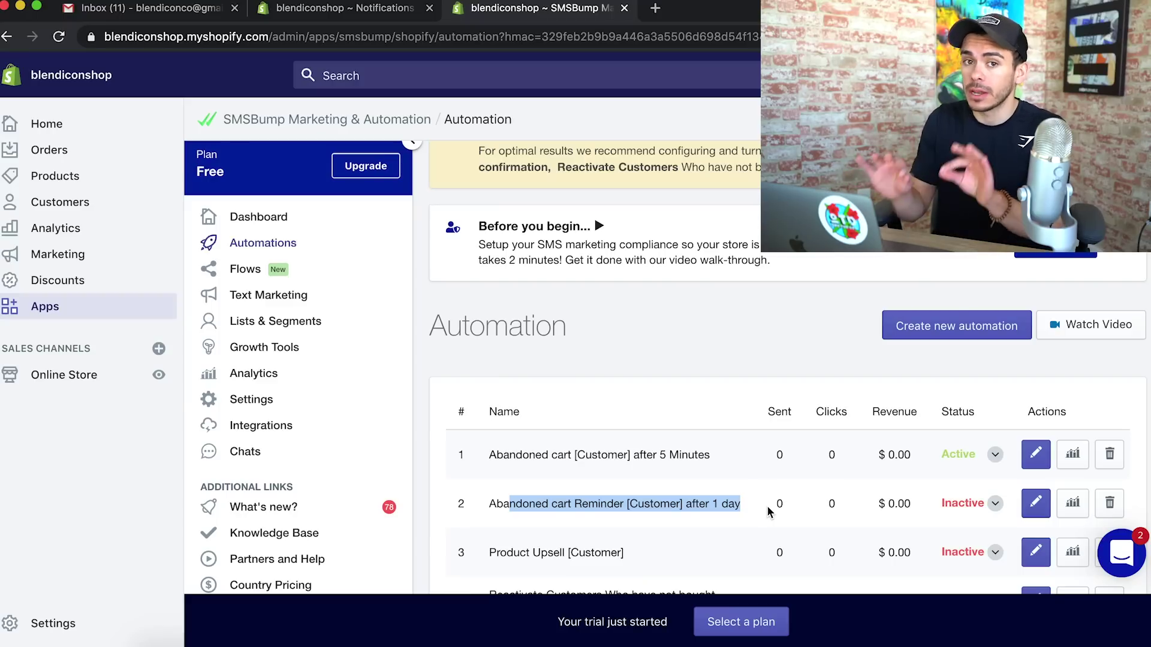
left_click(768, 506)
scroll(768, 506, "up", 2)
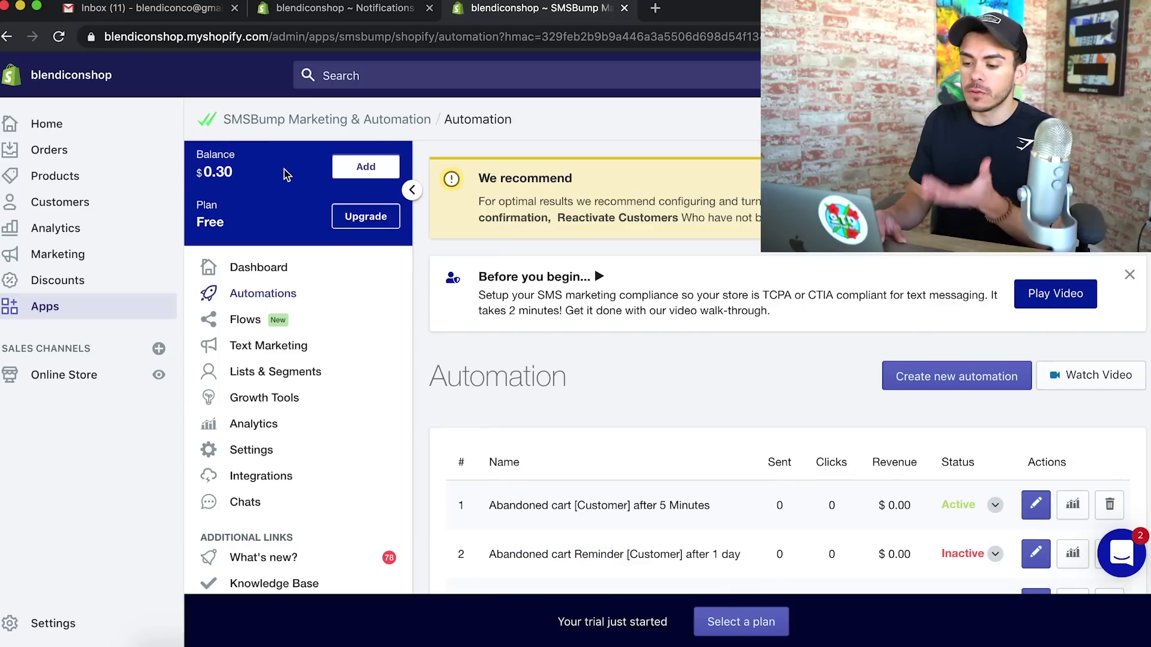
left_click(367, 166)
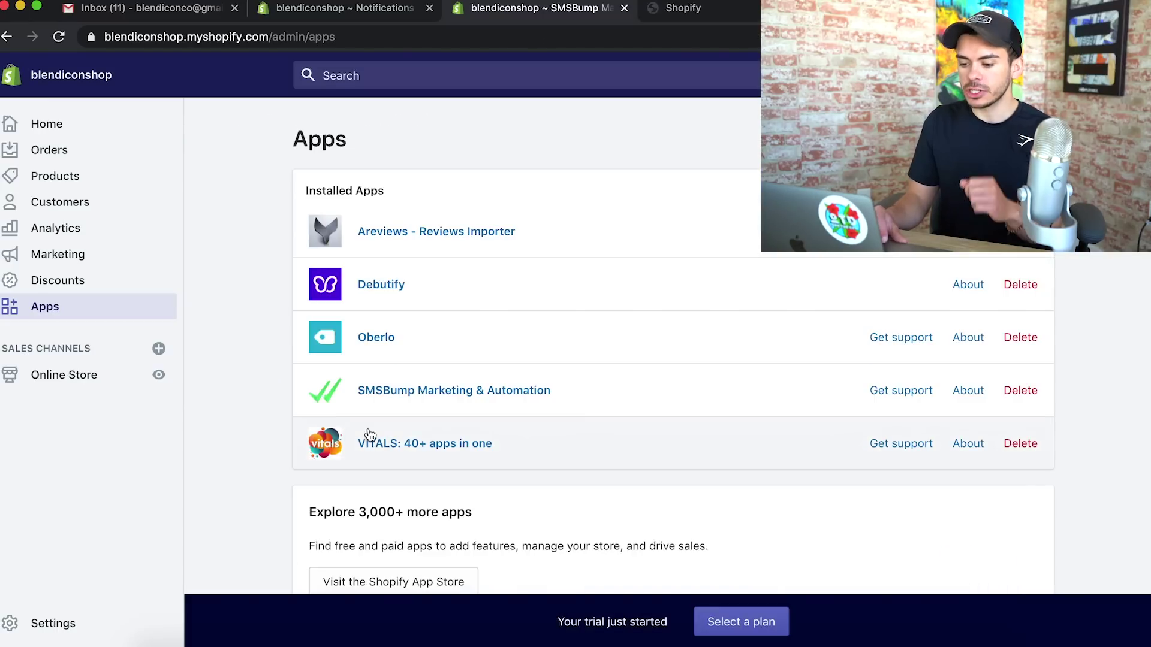
Switch on Vitals' Sticky Add to Cart and review its settings, bar at Bottom on desktop and mobile
left_click(371, 444)
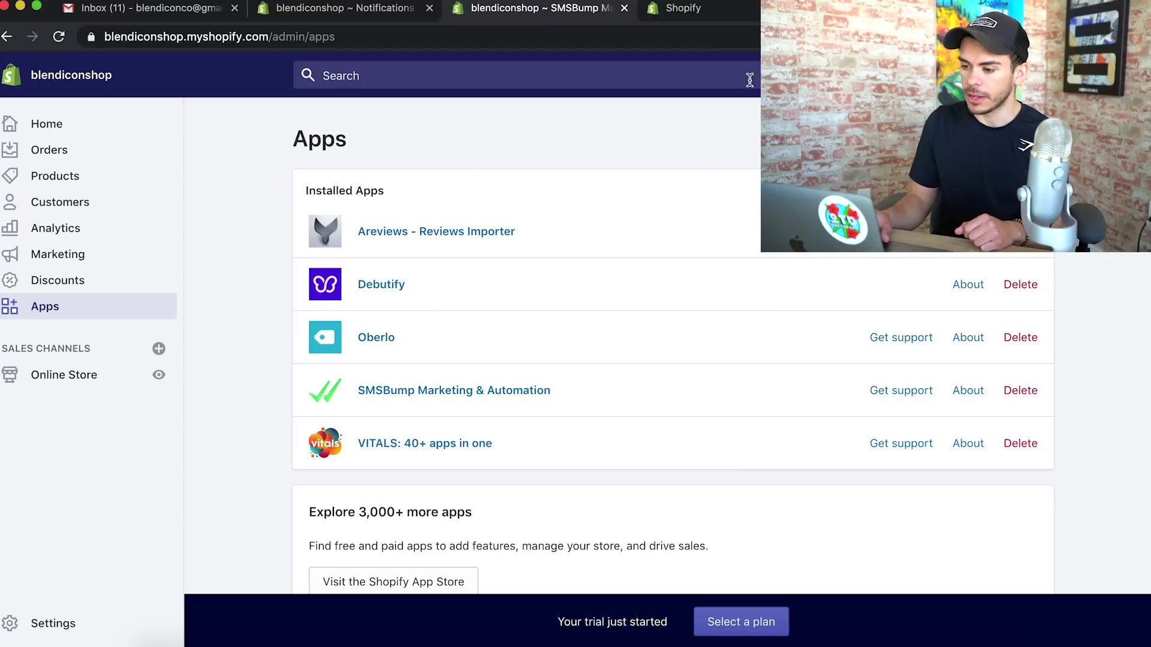
scroll(772, 434, "down", 1)
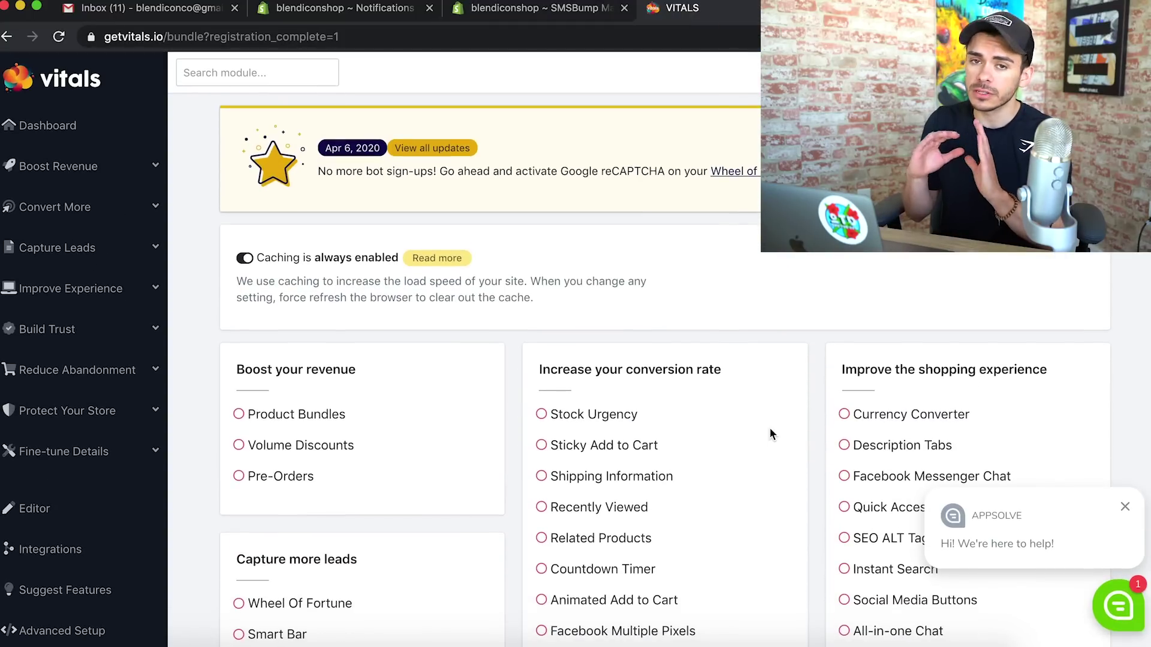
scroll(772, 434, "down", 5)
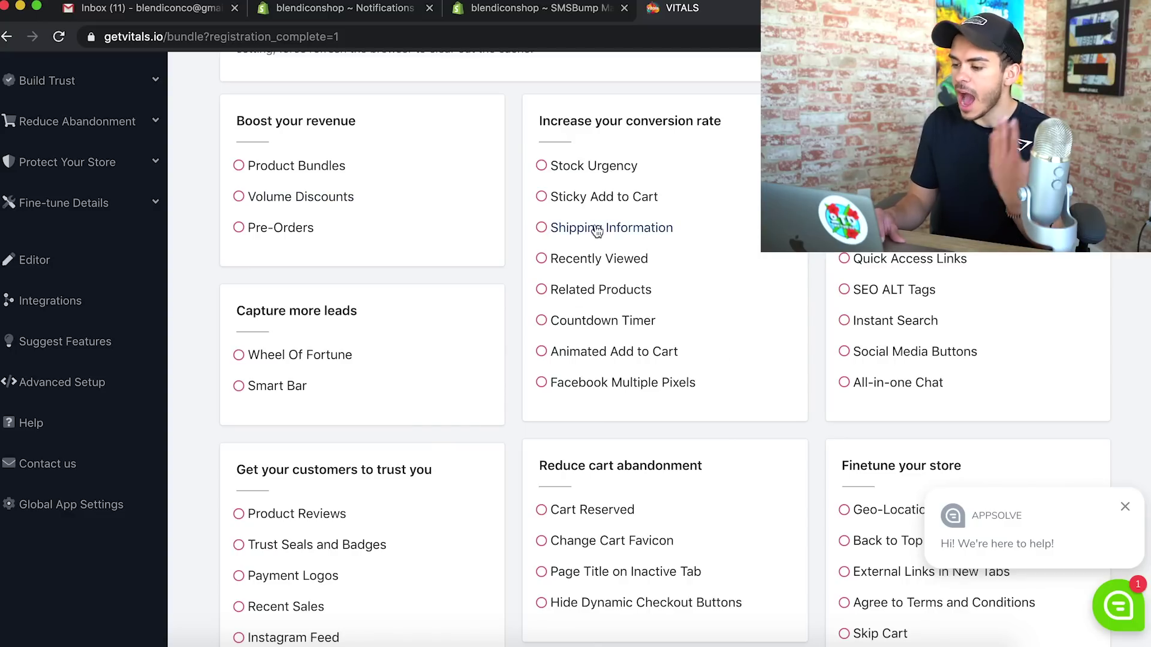
left_click(542, 199)
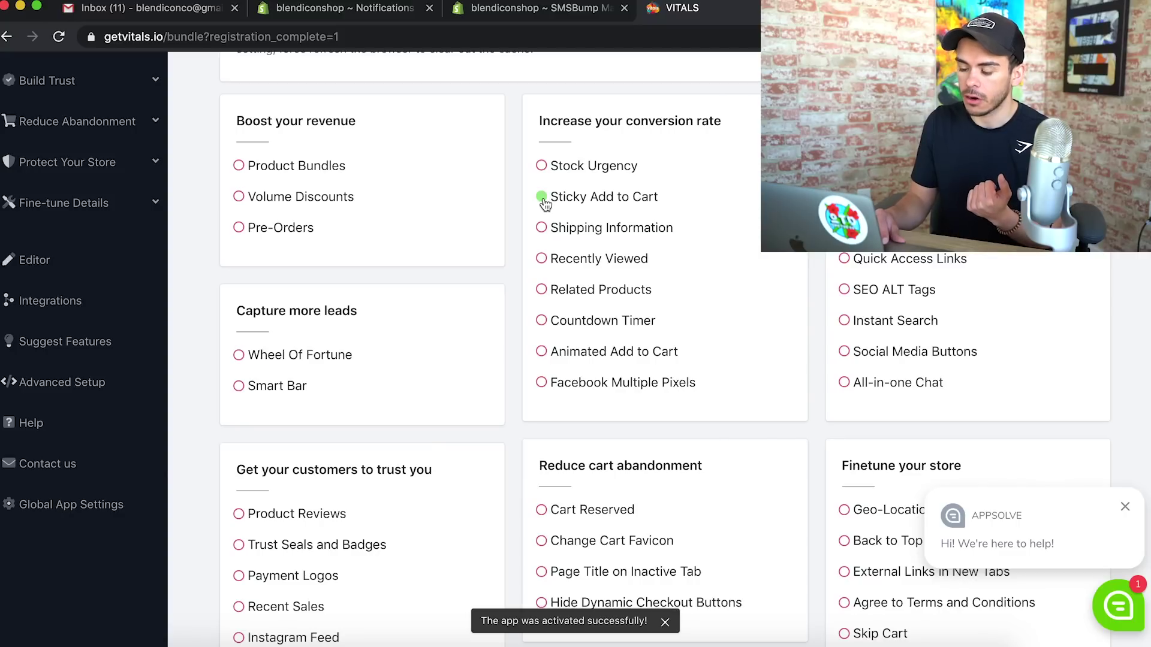
left_click(586, 201)
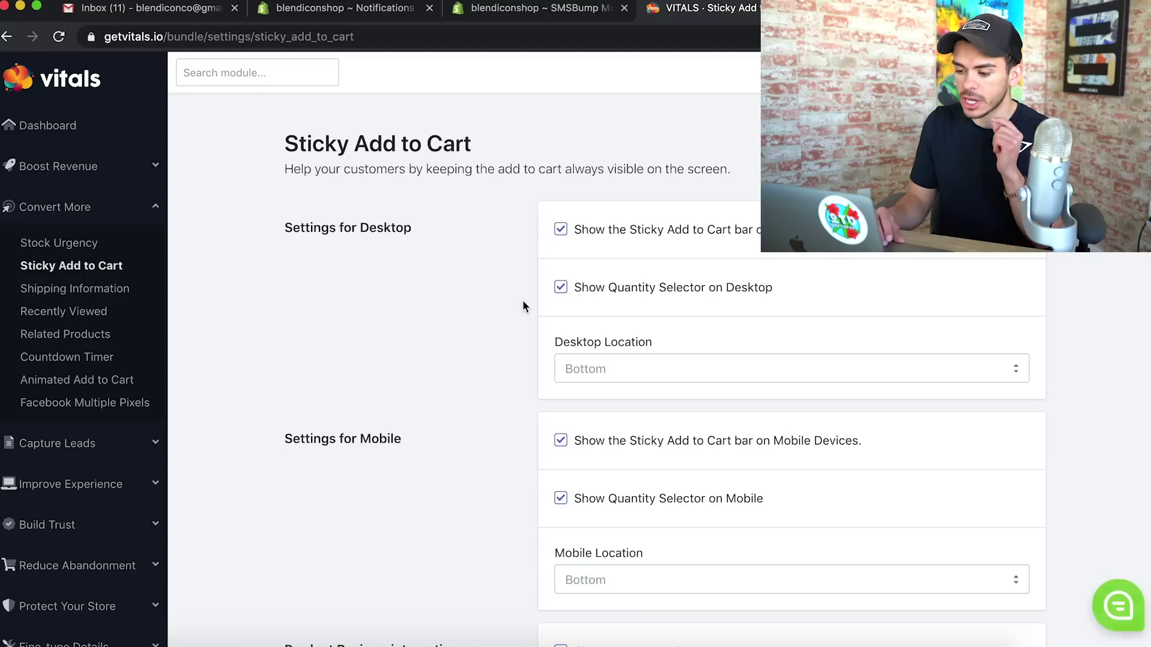
scroll(523, 299, "down", 5)
scroll(523, 299, "up", 3)
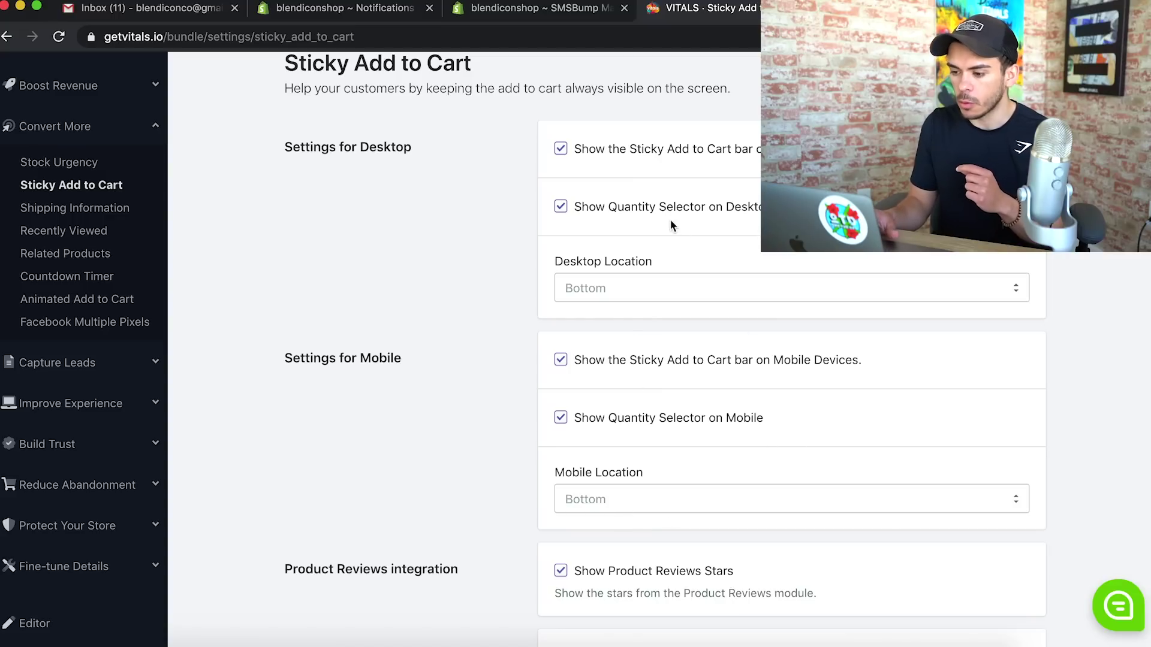
mouse_move(790, 421)
left_mouse_down()
mouse_move(598, 423)
mouse_move(787, 411)
left_mouse_up()
left_click_drag(573, 361, 945, 360)
left_click(947, 362)
scroll(947, 362, "up", 2)
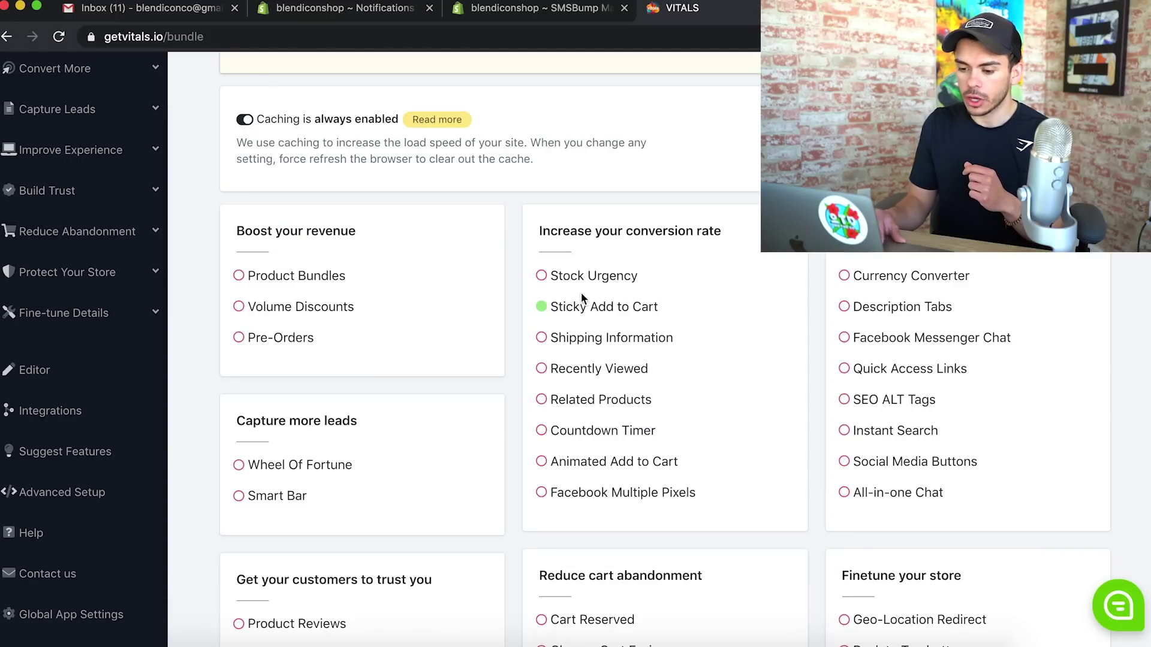
Open Volume Discounts and set the new group to Fixed Price on Any product
left_click(271, 309)
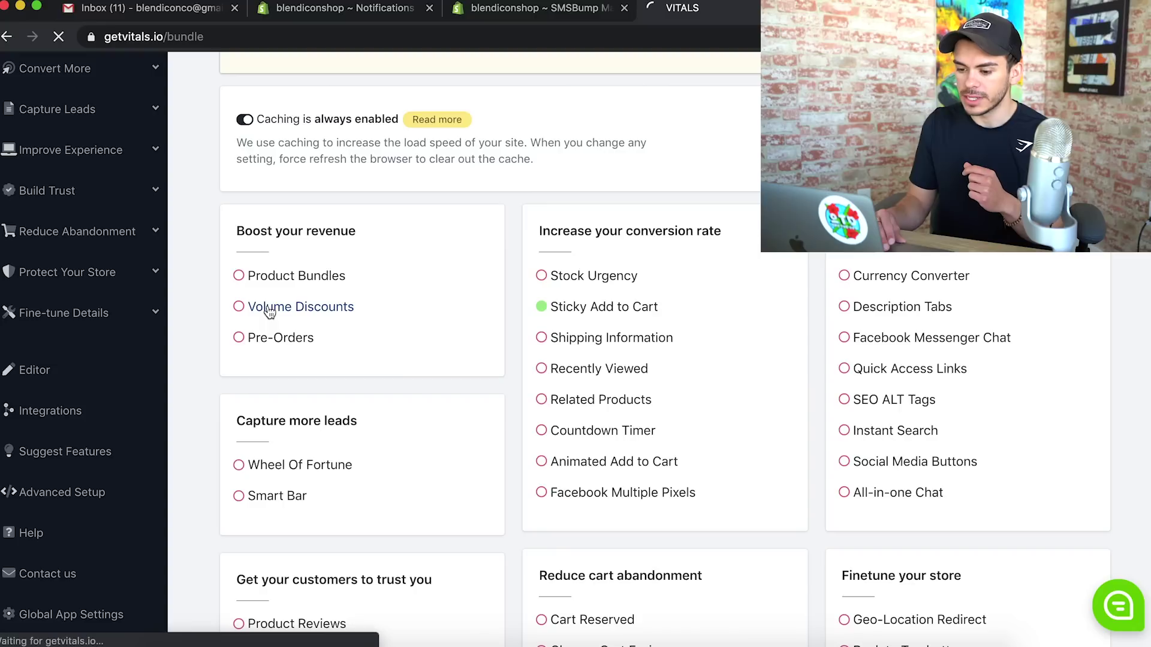
scroll(648, 423, "down", 15)
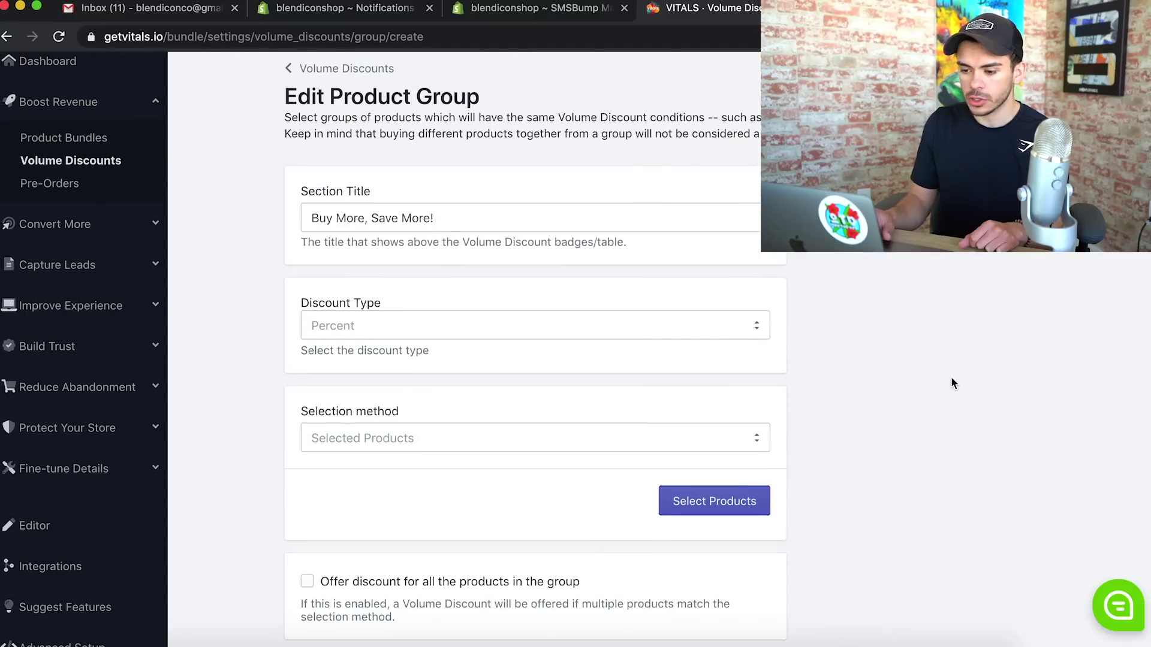
scroll(539, 420, "down", 2)
left_click(711, 250)
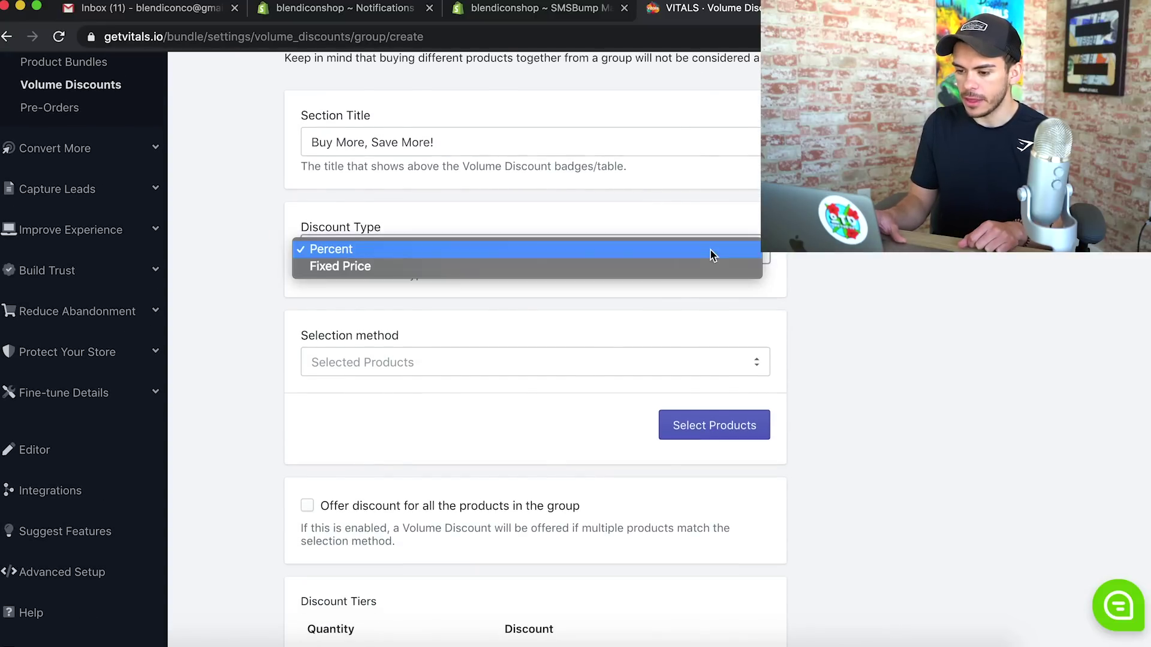
left_click(552, 267)
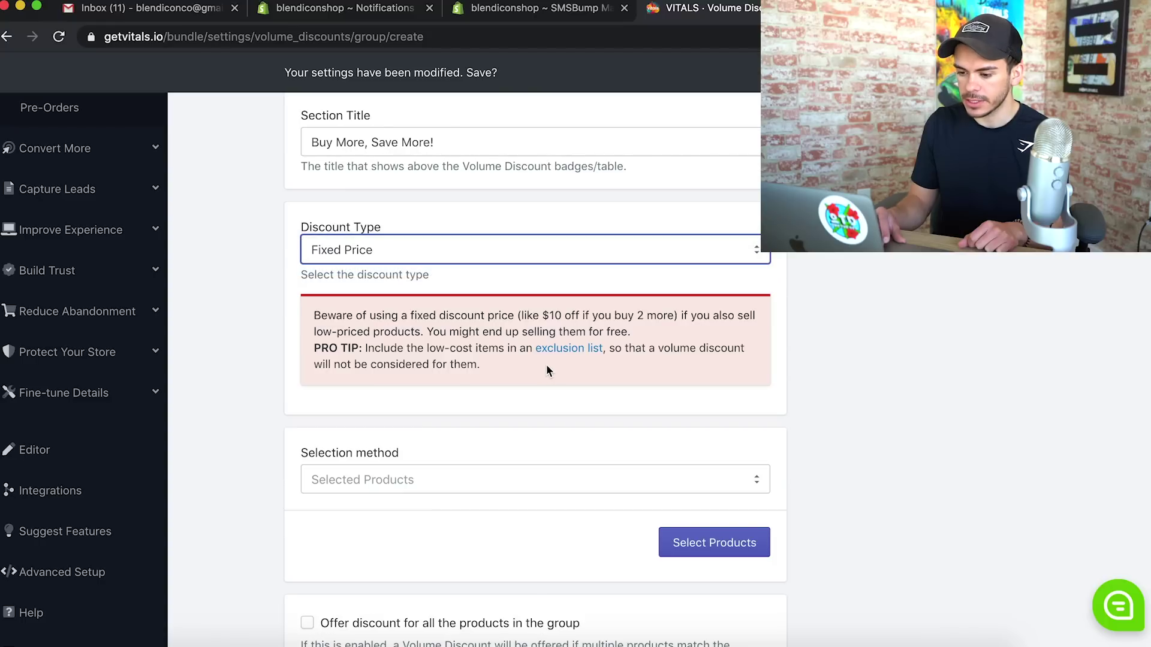
left_click(486, 486)
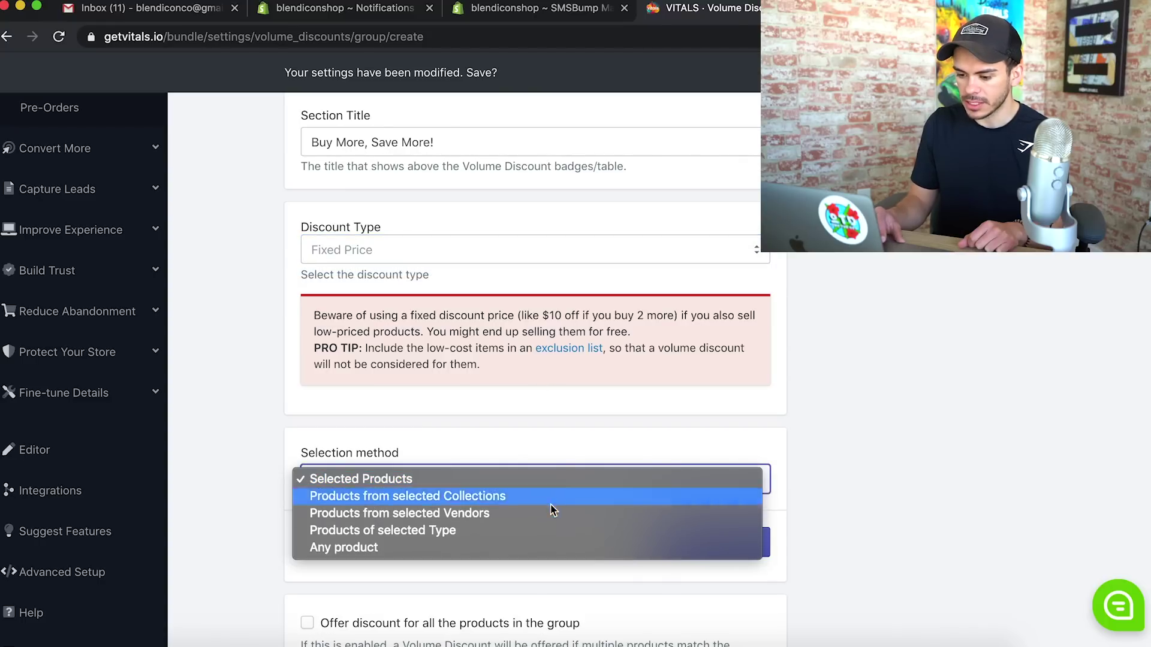
left_click(520, 547)
scroll(519, 546, "down", 3)
scroll(519, 547, "down", 8)
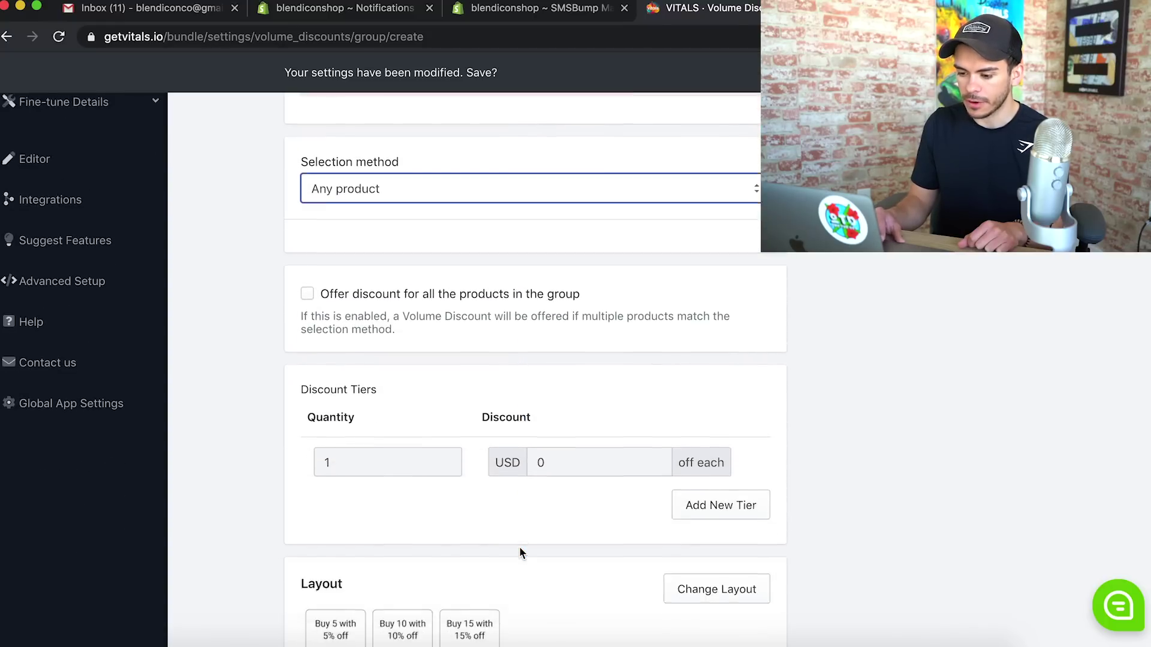
scroll(519, 555, "up", 5)
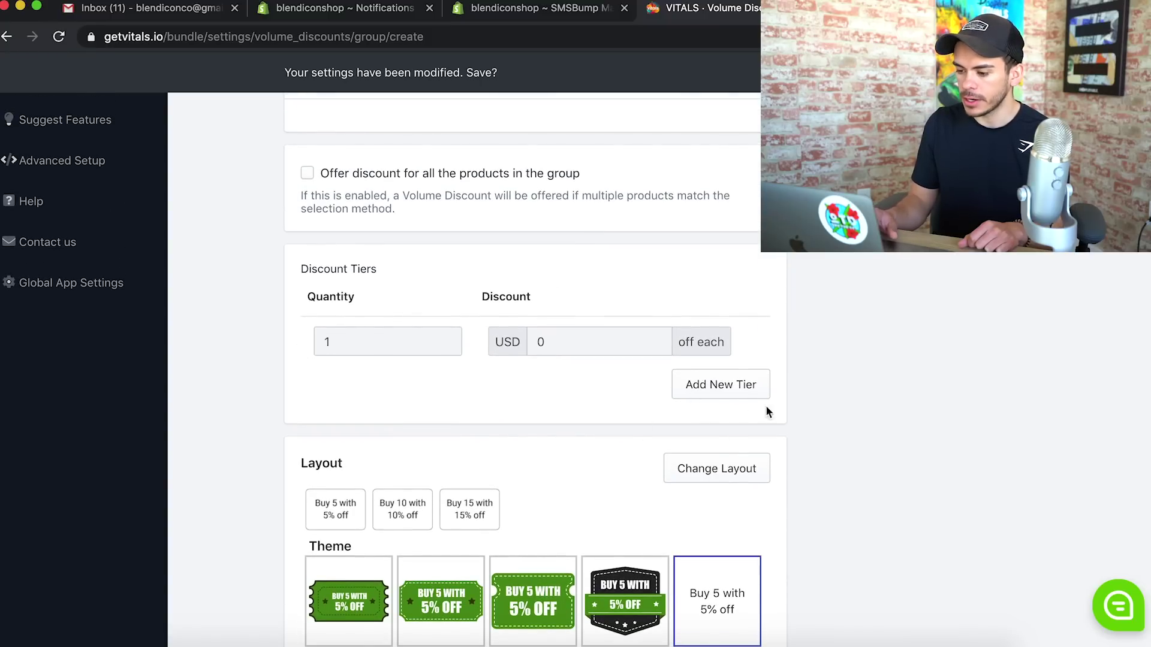
Add a second tier giving $4 off each for quantity 2
left_click(739, 389)
double_click(378, 392)
type("2")
key("Tab")
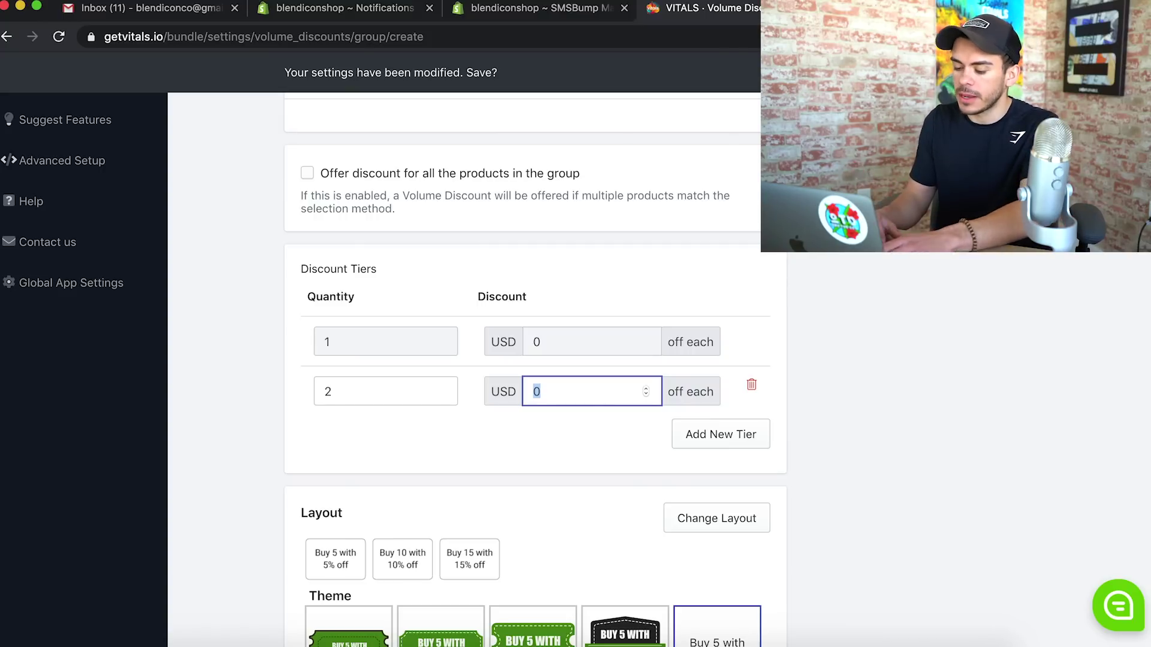
type("4")
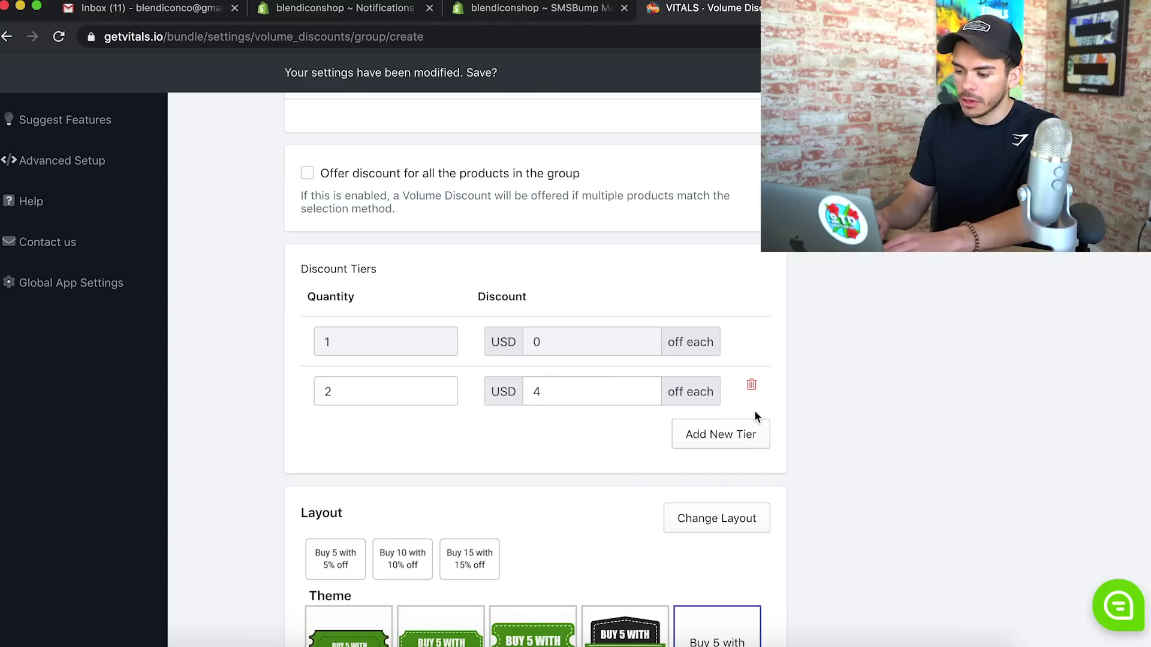
Add a third tier of $6 off for quantity 3, remove the extra tier, and save the group
left_click(745, 431)
double_click(371, 434)
type("3")
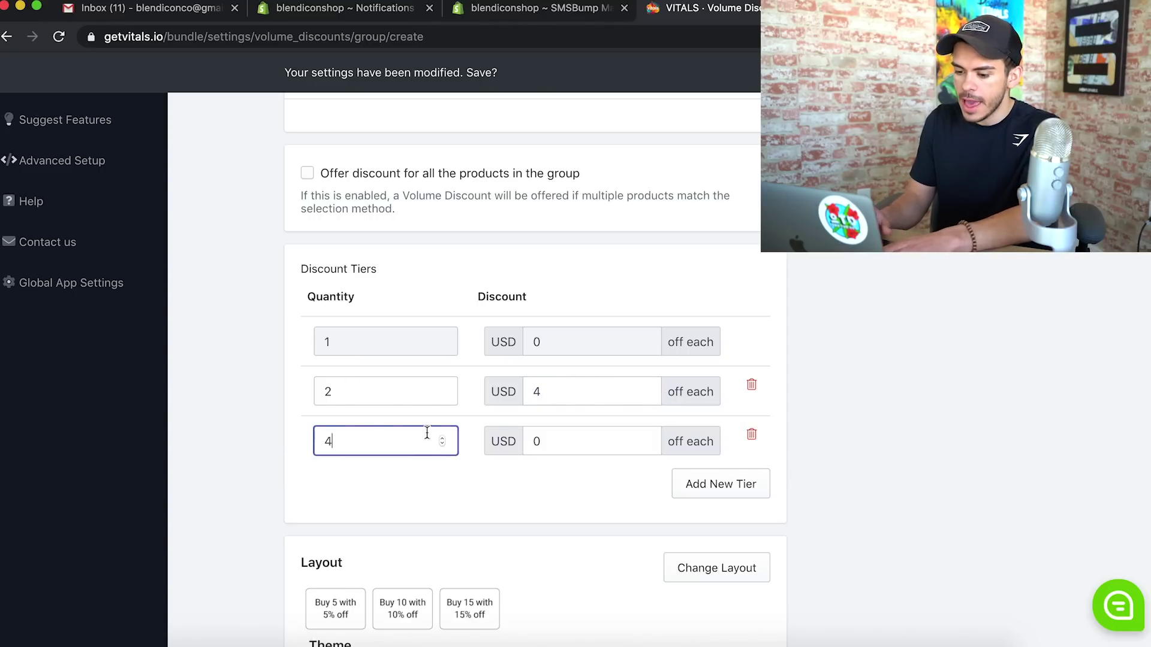
left_click(585, 439)
left_click_drag(586, 439, 488, 441)
type("6")
left_click(737, 495)
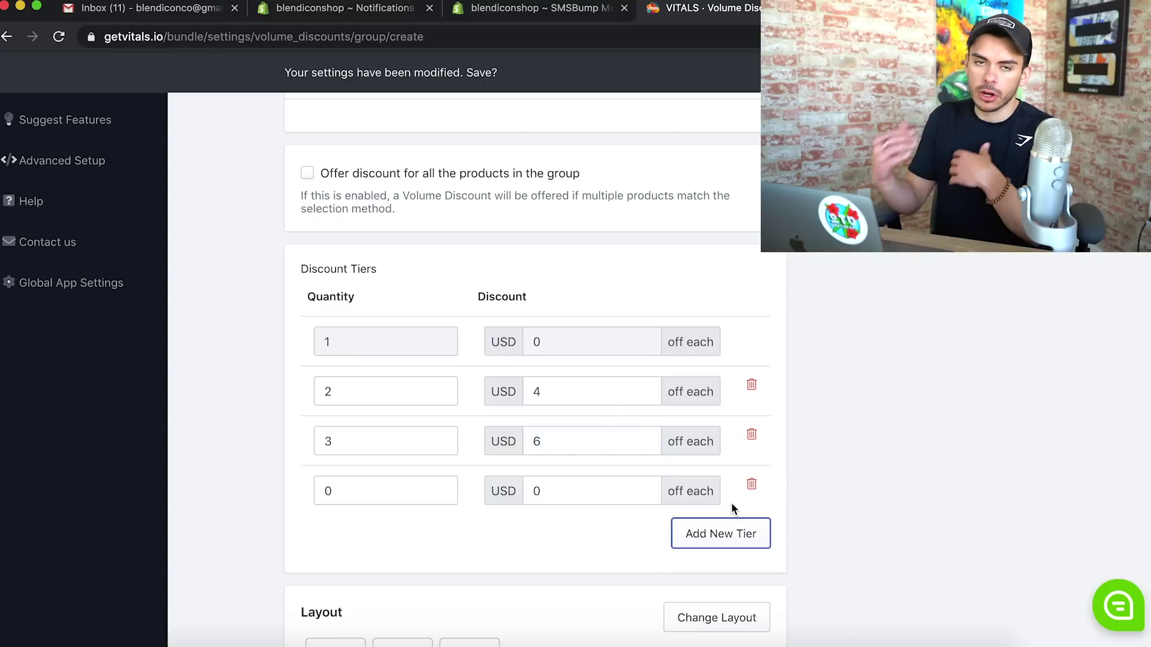
left_click(752, 484)
scroll(812, 498, "down", 7)
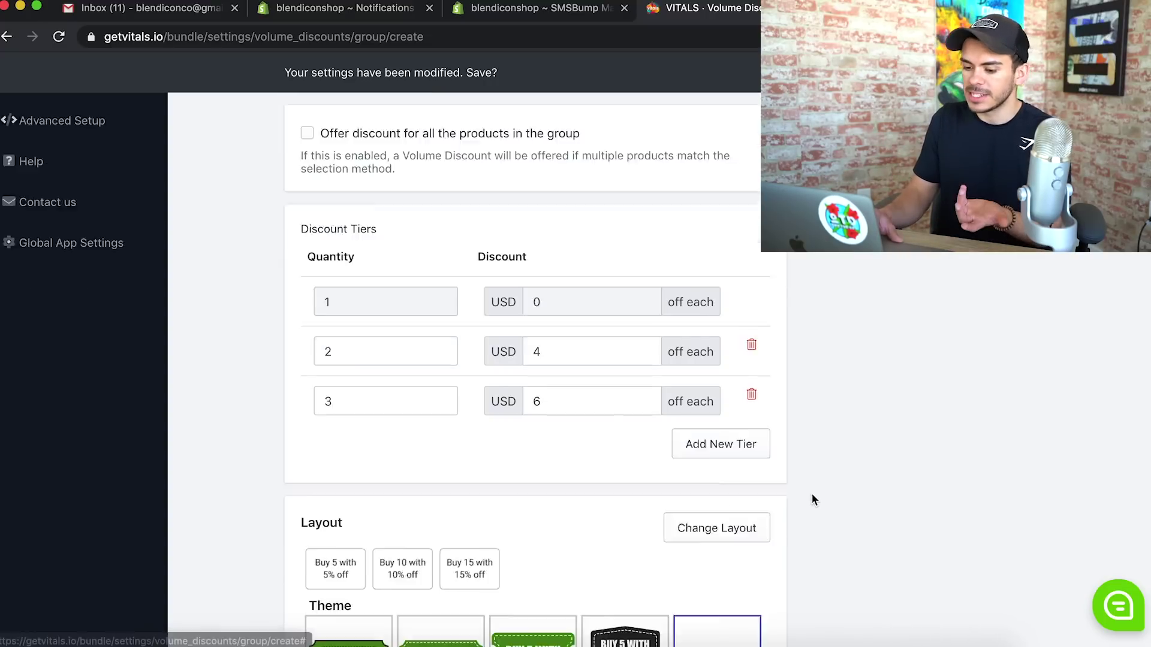
scroll(813, 499, "up", 2)
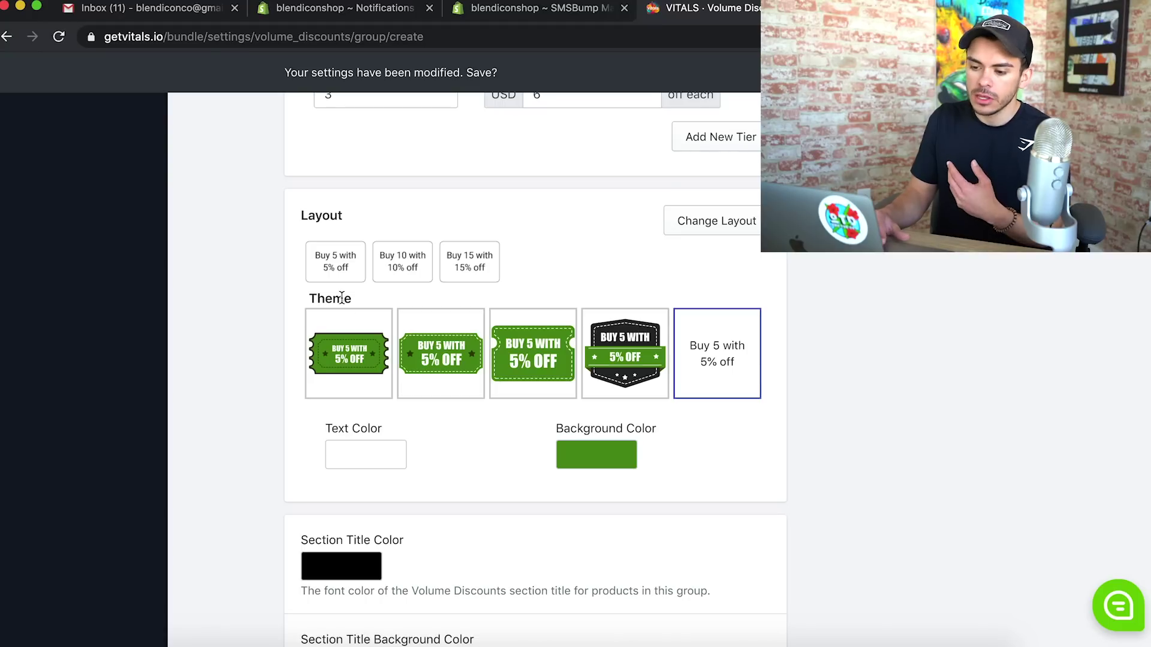
scroll(437, 599, "down", 2)
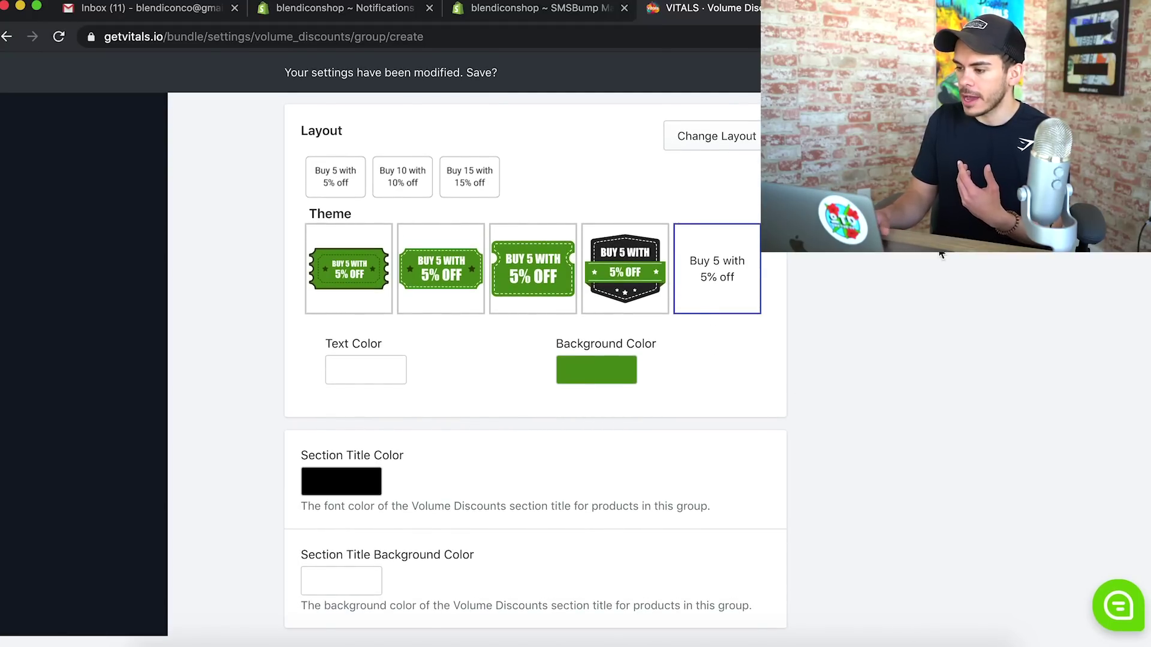
left_click(1018, 72)
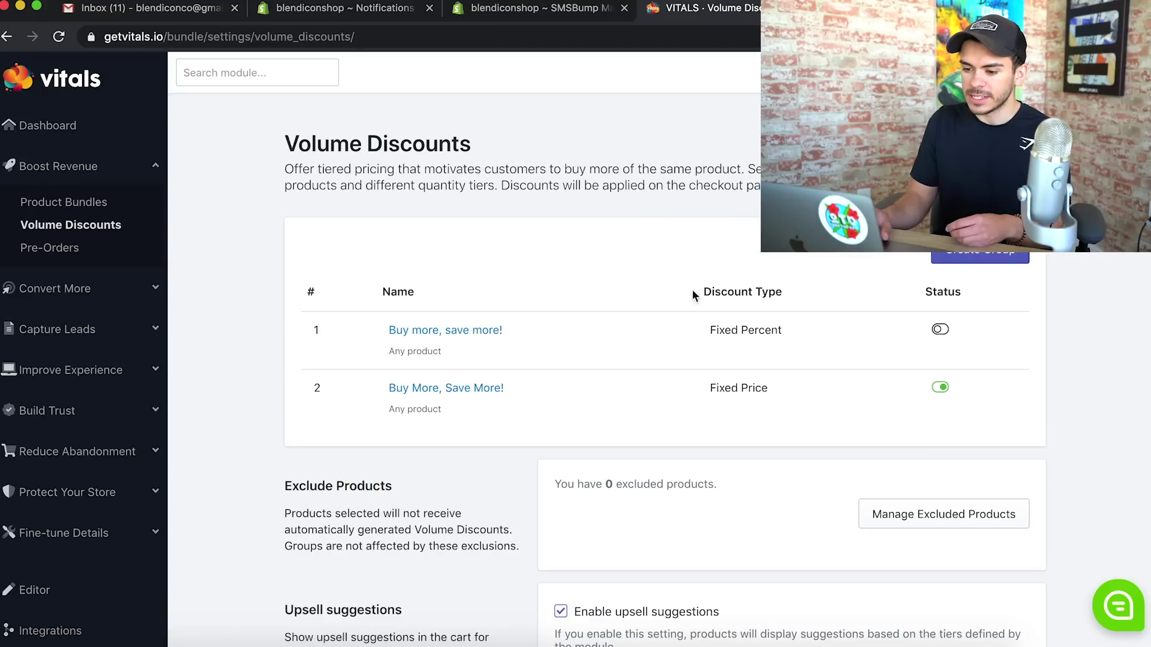
Confirm Volume Discounts and Sticky Add to Cart are active, then view the blendicon storefront home page
left_click(941, 388)
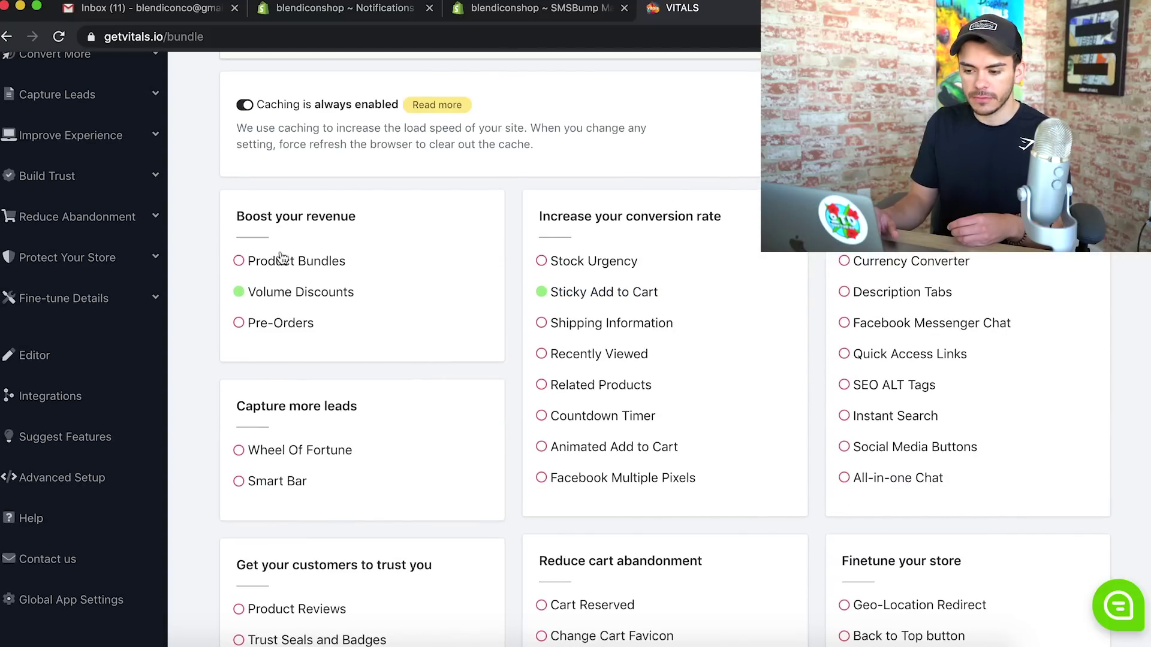
scroll(418, 292, "down", 7)
scroll(620, 381, "up", 3)
scroll(618, 454, "up", 1)
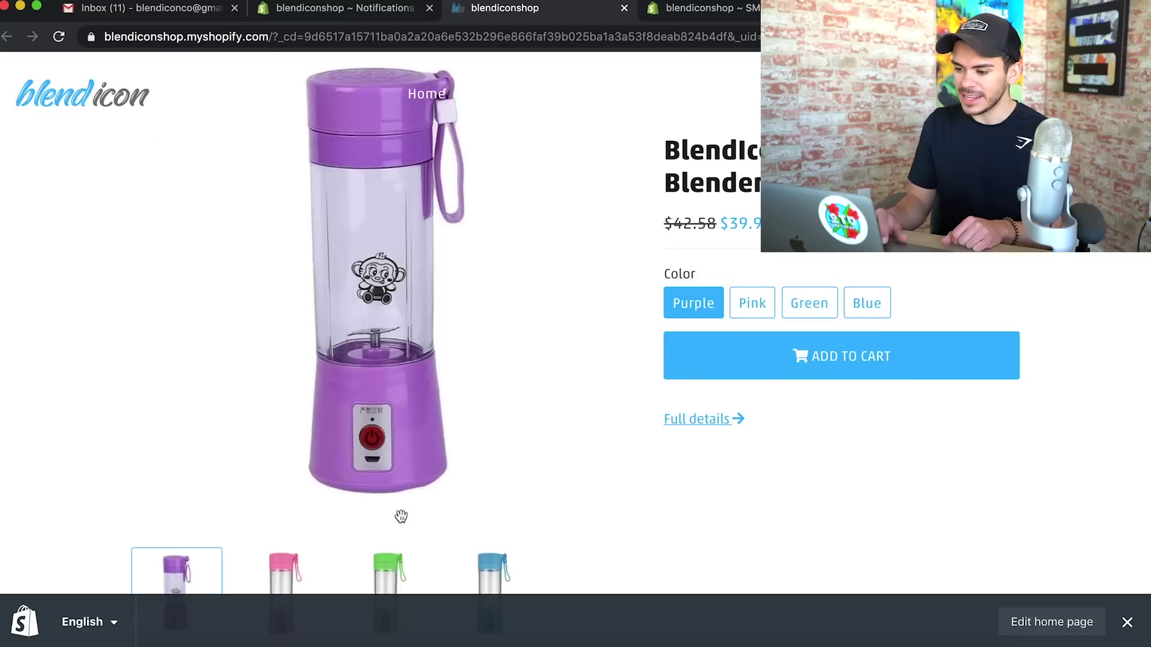
scroll(398, 513, "down", 4)
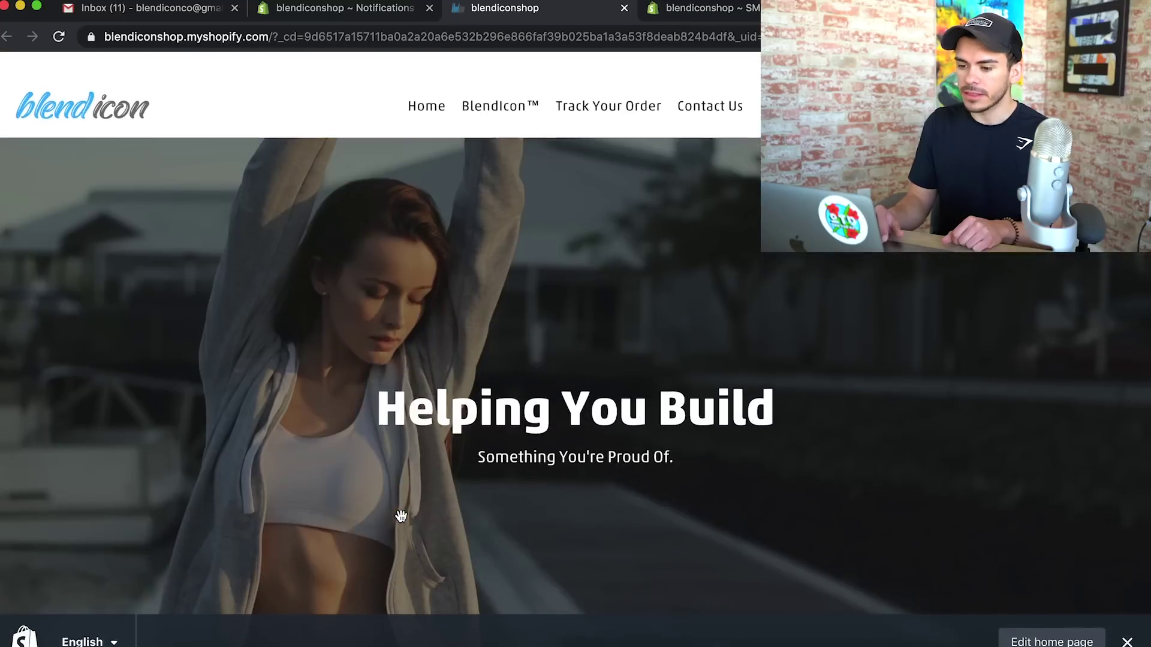
scroll(400, 515, "down", 1)
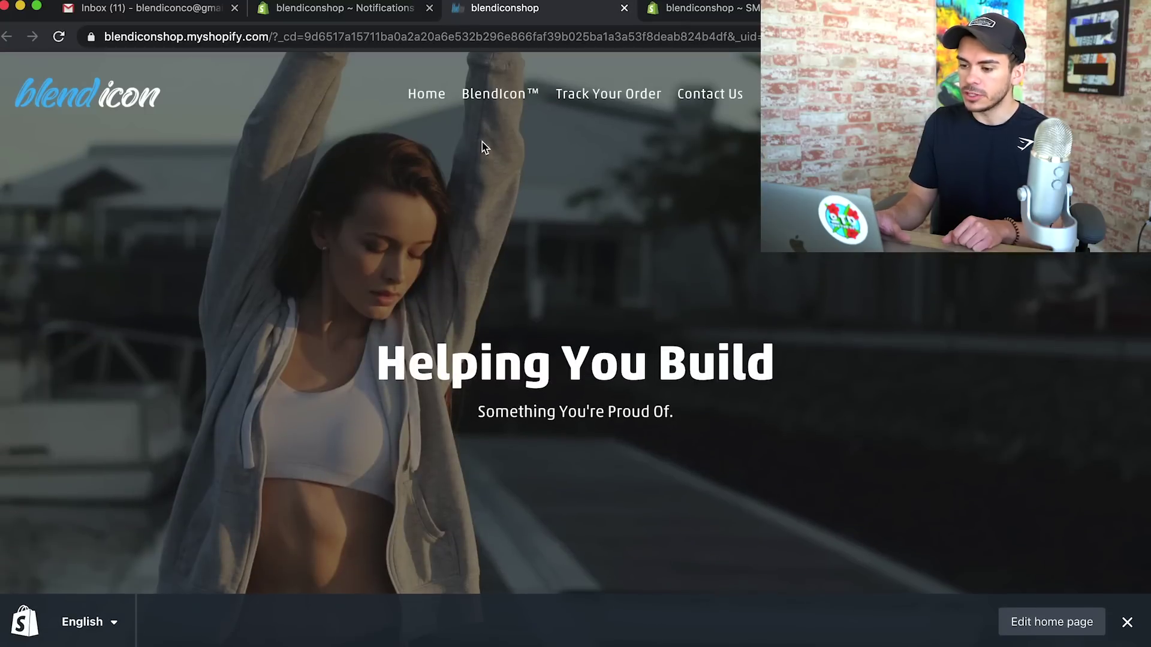
Open the BlendIcon™ product page, check the Buy 2/Buy 3 badges, and add the purple blender
left_click(489, 98)
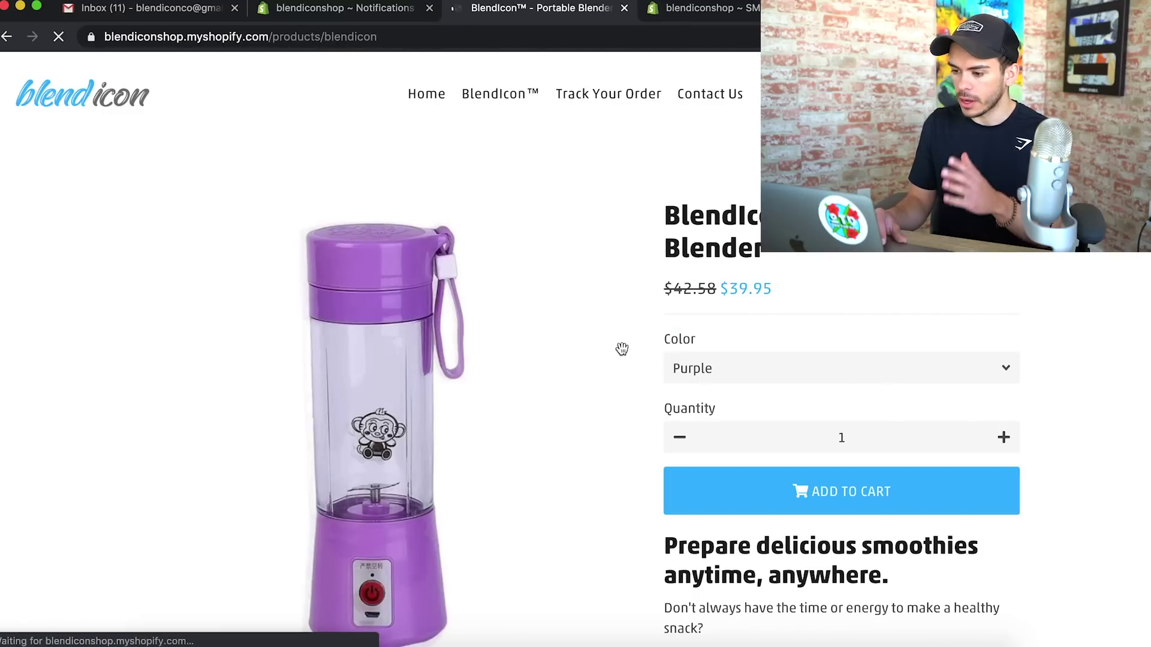
scroll(620, 350, "down", 3)
scroll(623, 351, "down", 15)
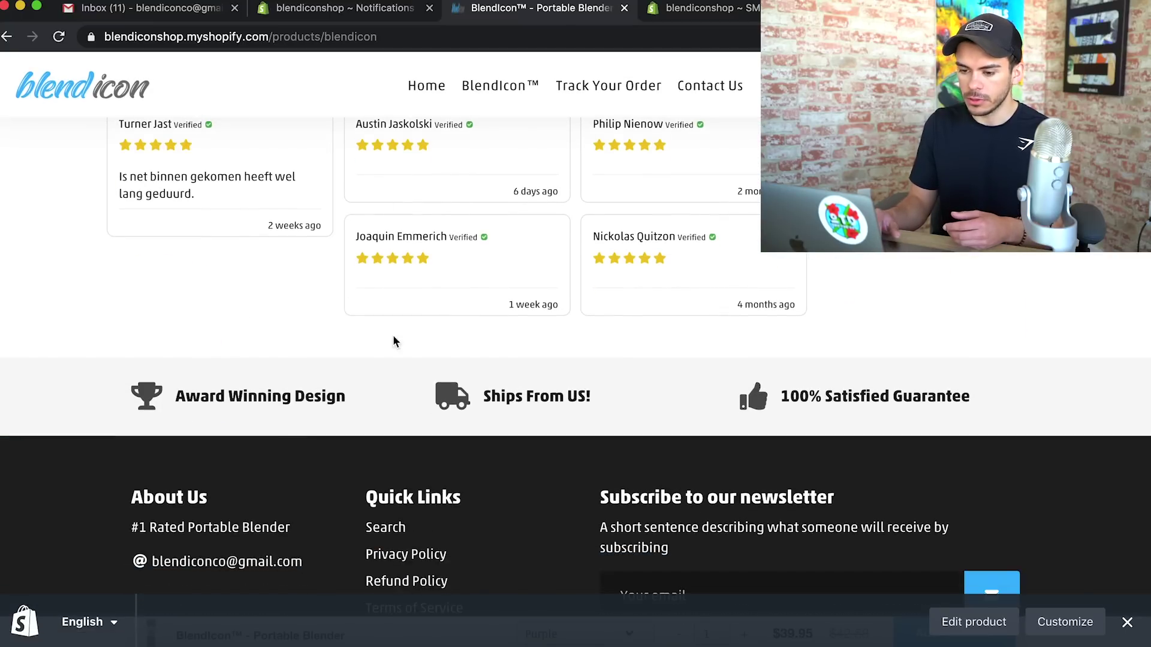
scroll(507, 258, "up", 3)
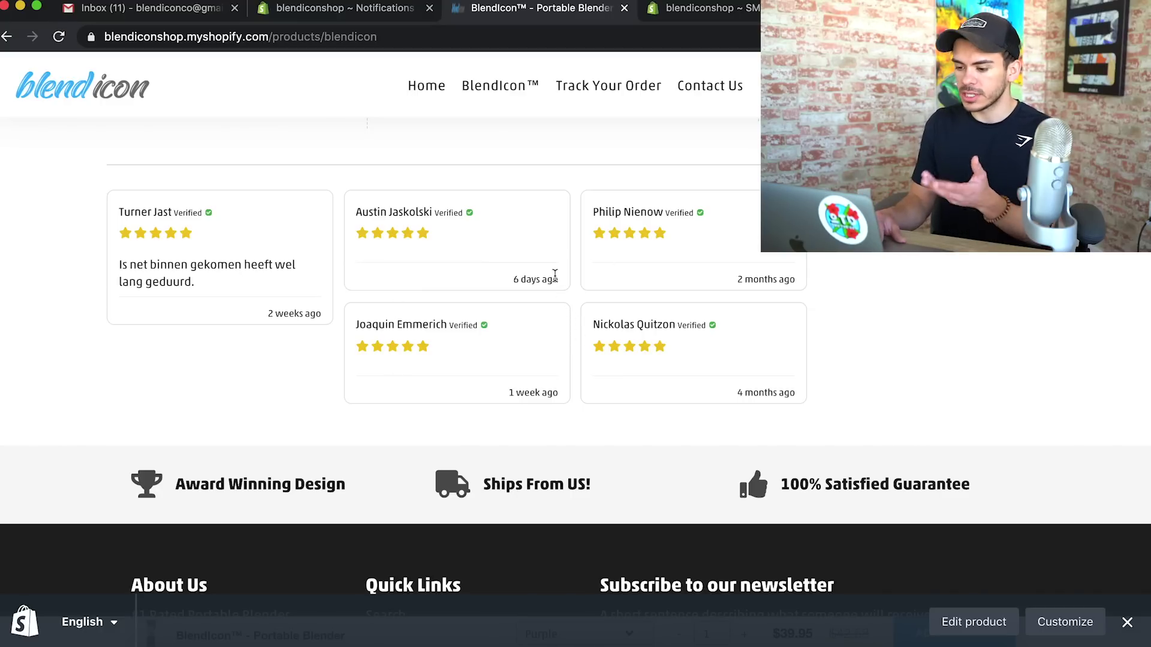
scroll(555, 275, "up", 15)
left_click(880, 388)
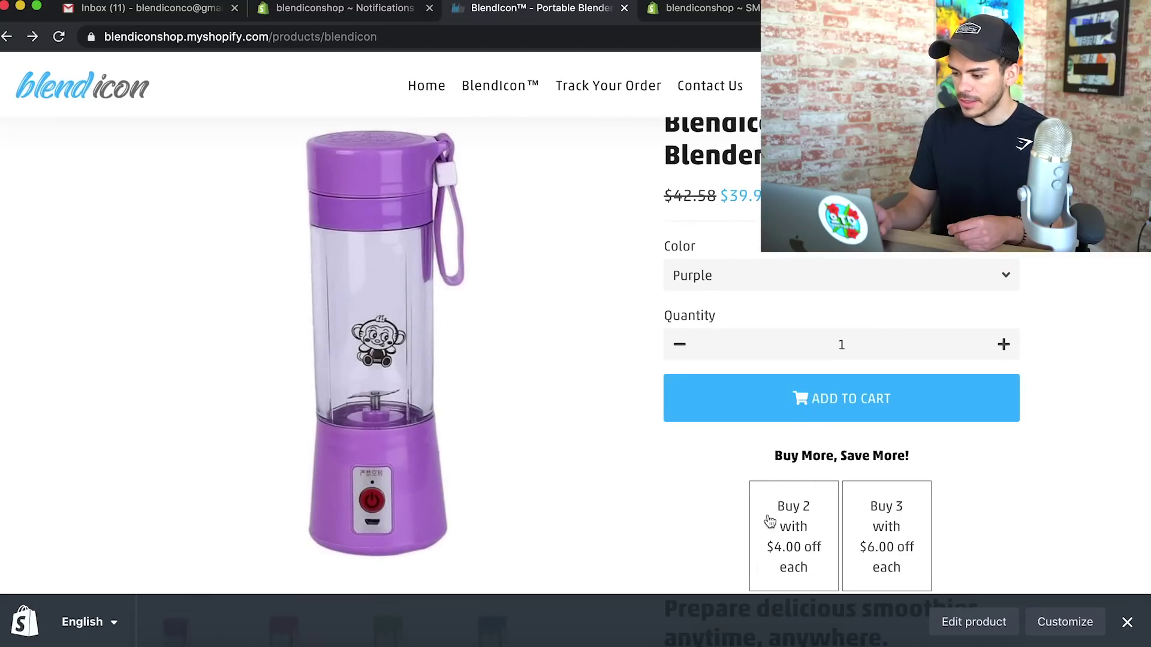
left_click(1127, 622)
scroll(861, 569, "down", 3)
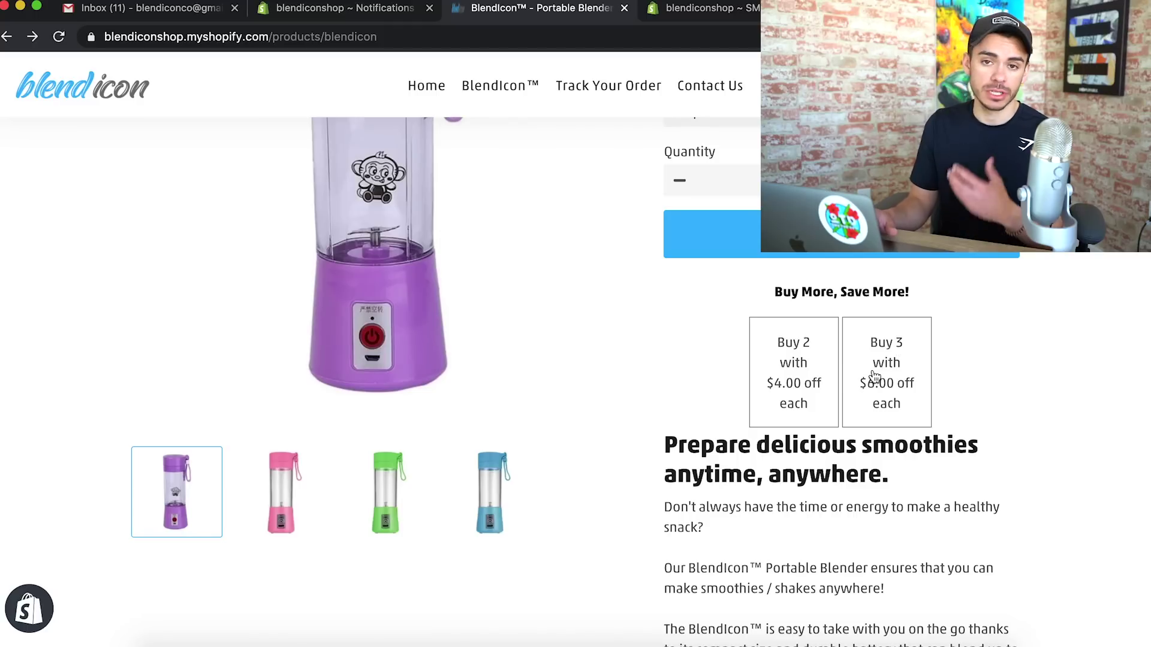
scroll(874, 376, "down", 14)
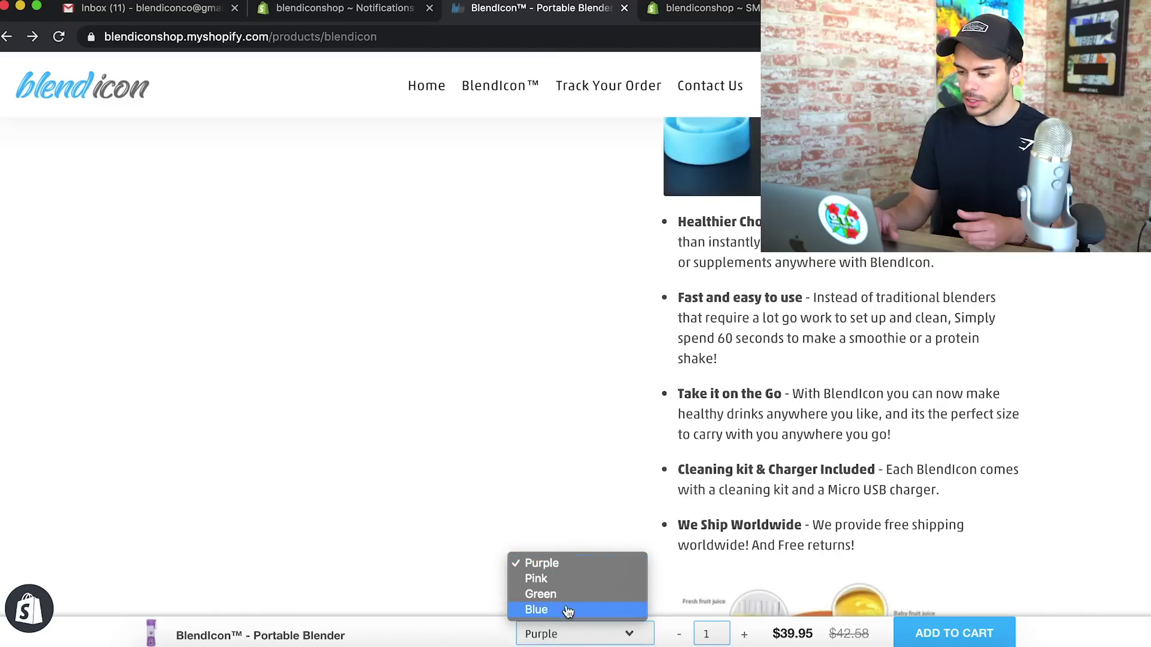
Add a Pink blender from the sticky bar and check out, with the $8.00 discount totalling $71.90
left_click(561, 580)
left_click(560, 635)
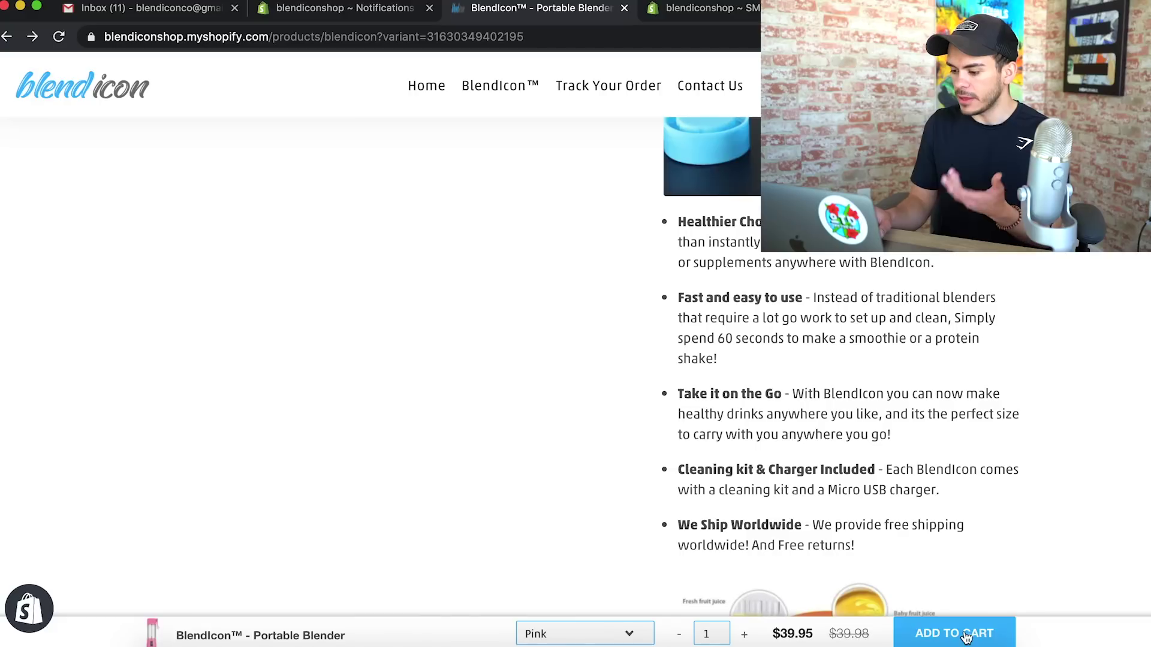
scroll(672, 420, "down", 10)
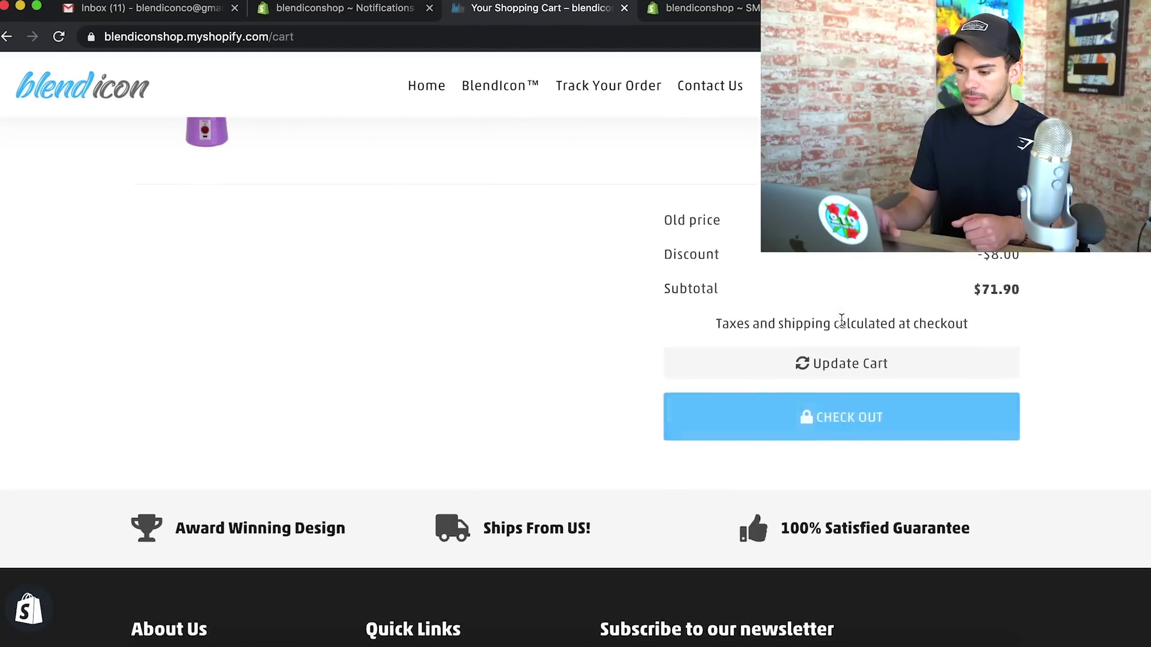
scroll(842, 326, "down", 10)
scroll(843, 326, "up", 2)
left_click(831, 480)
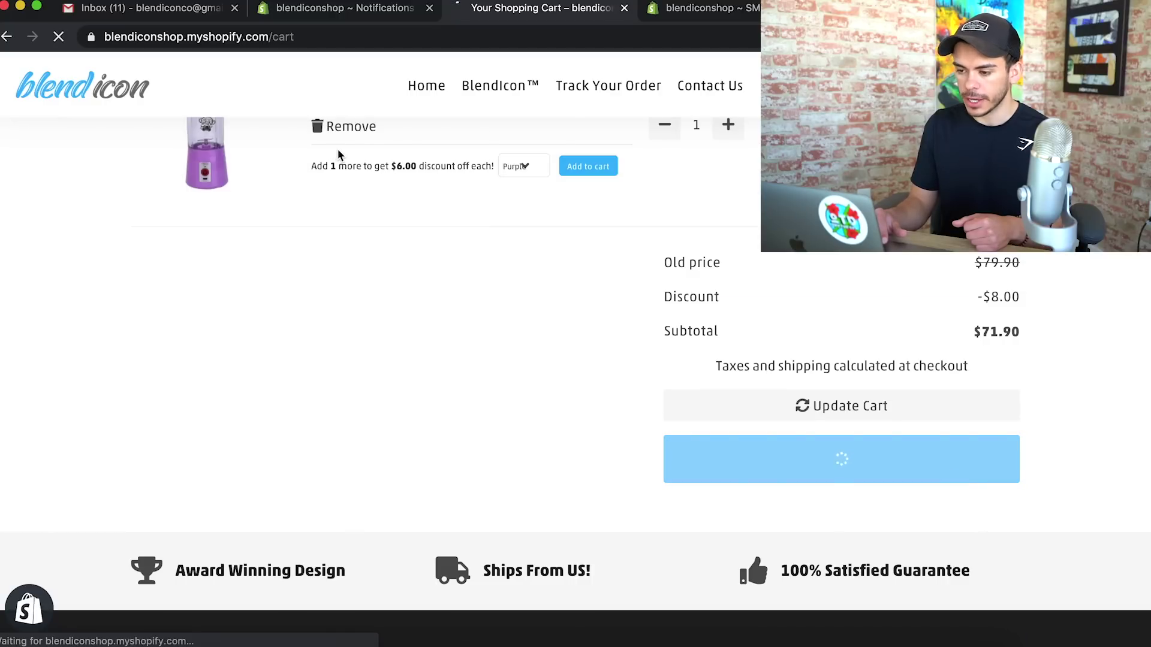